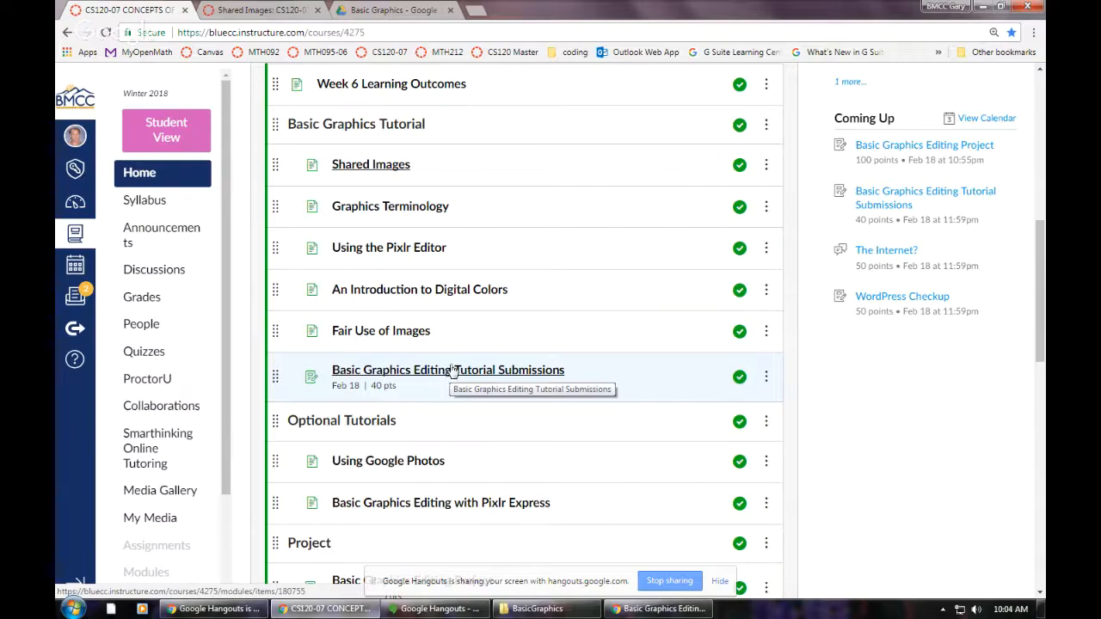
Step: Review the Week 6 graphics tutorials and projects, switch to the Shared Images page, and open its shared images folder in Google Drive
scroll(455, 406, down, 1)
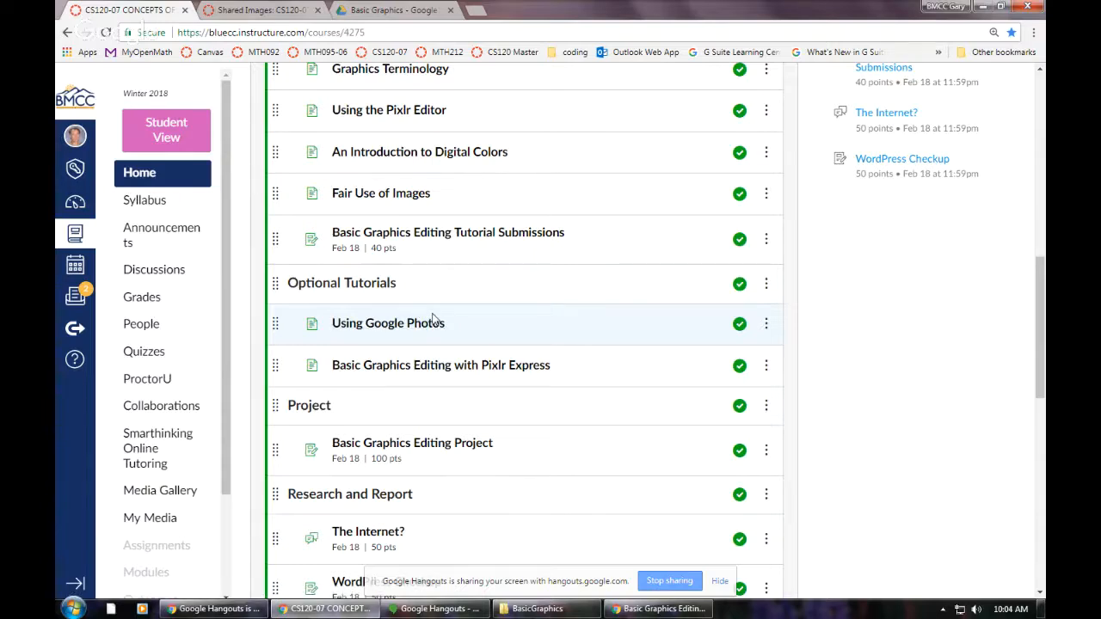
scroll(436, 337, down, 1)
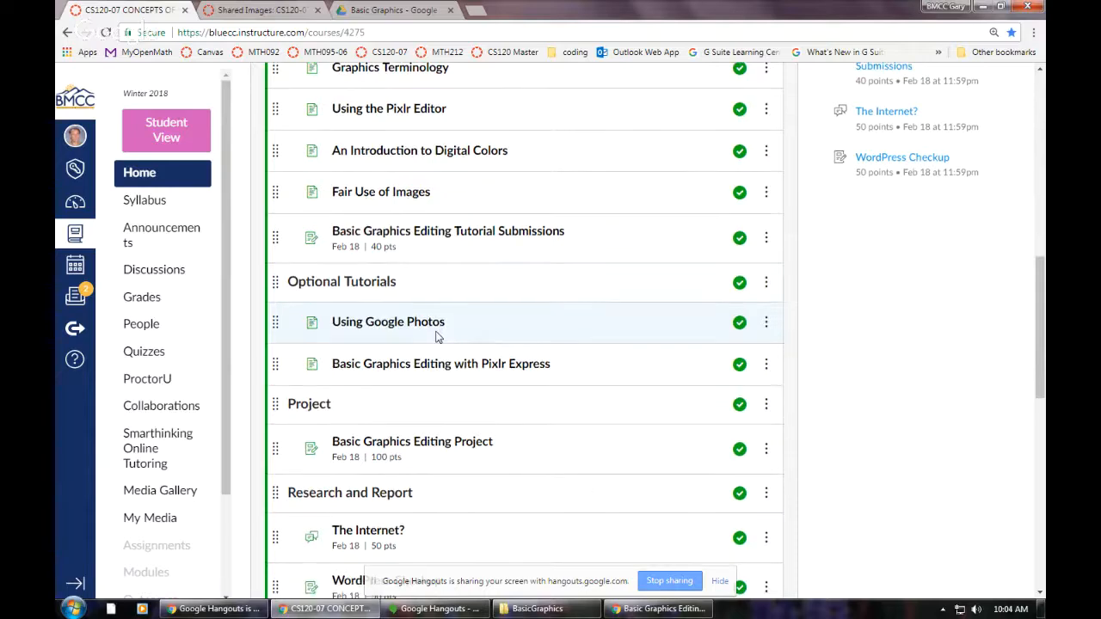
scroll(436, 337, down, 1)
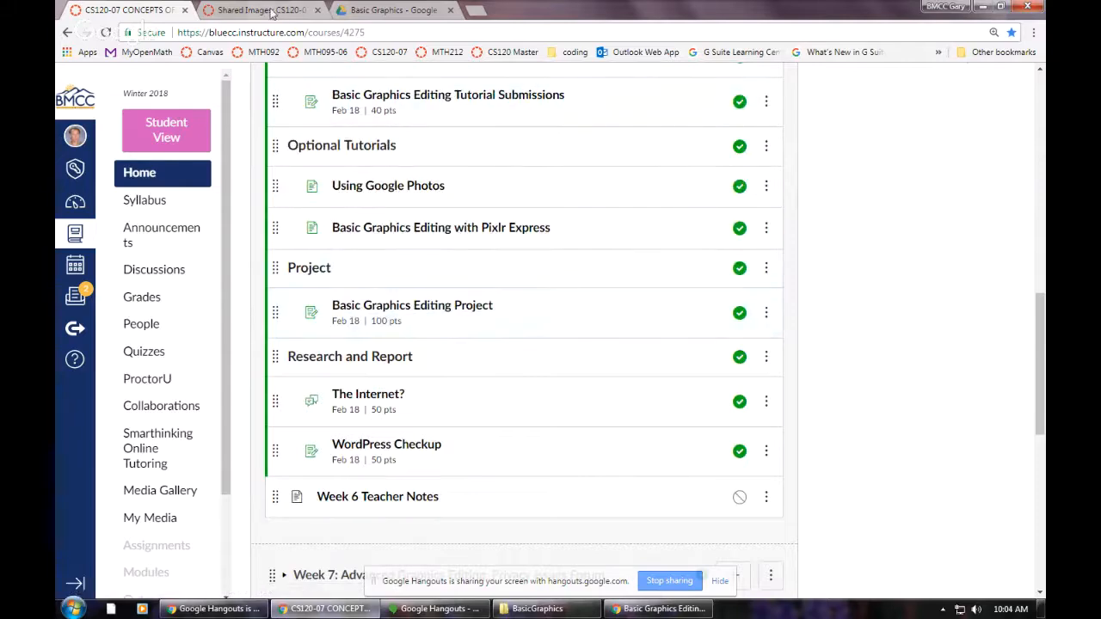
click(267, 10)
click(551, 253)
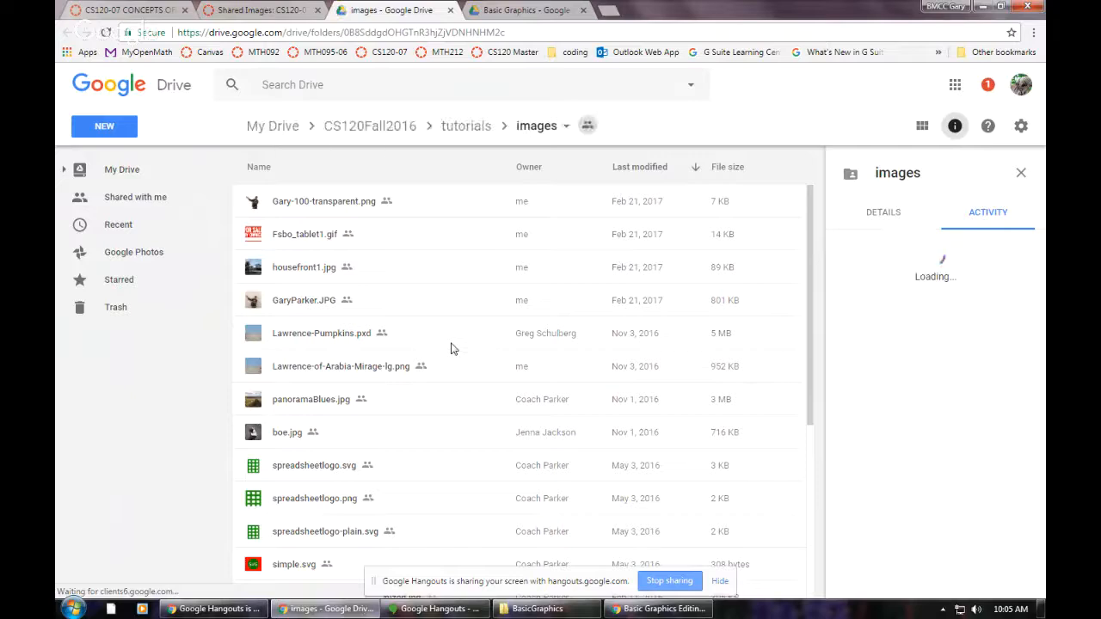
Step: Find aspectratio.png in the images folder, preview it to compare the 1.33:1, 1.78:1 and 2.35:1 formats, and close the preview
scroll(453, 349, down, 1)
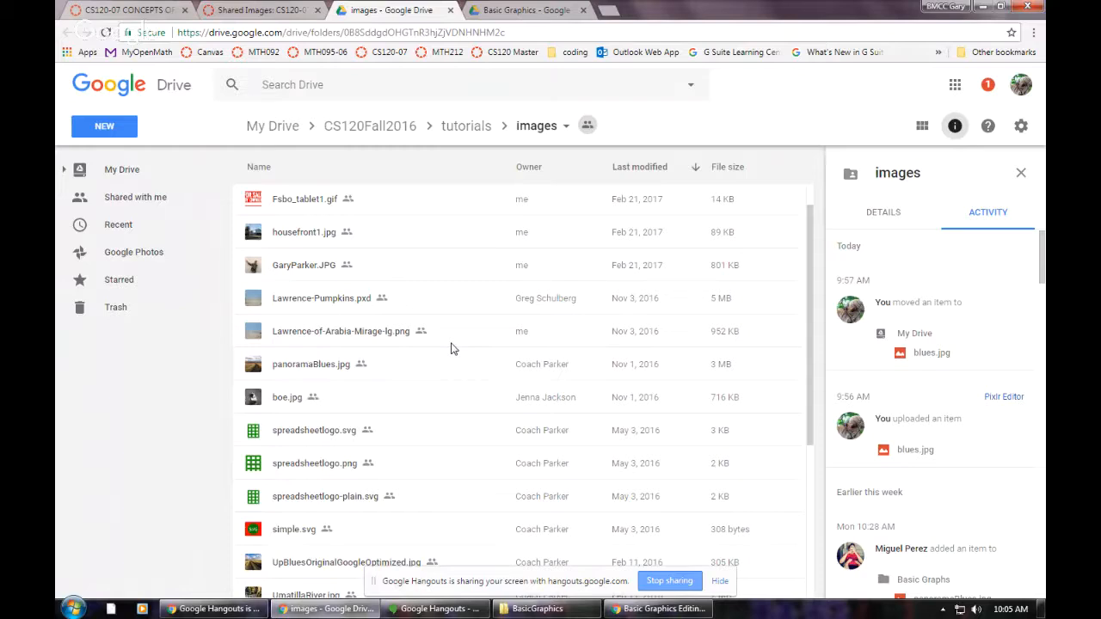
scroll(454, 349, down, 5)
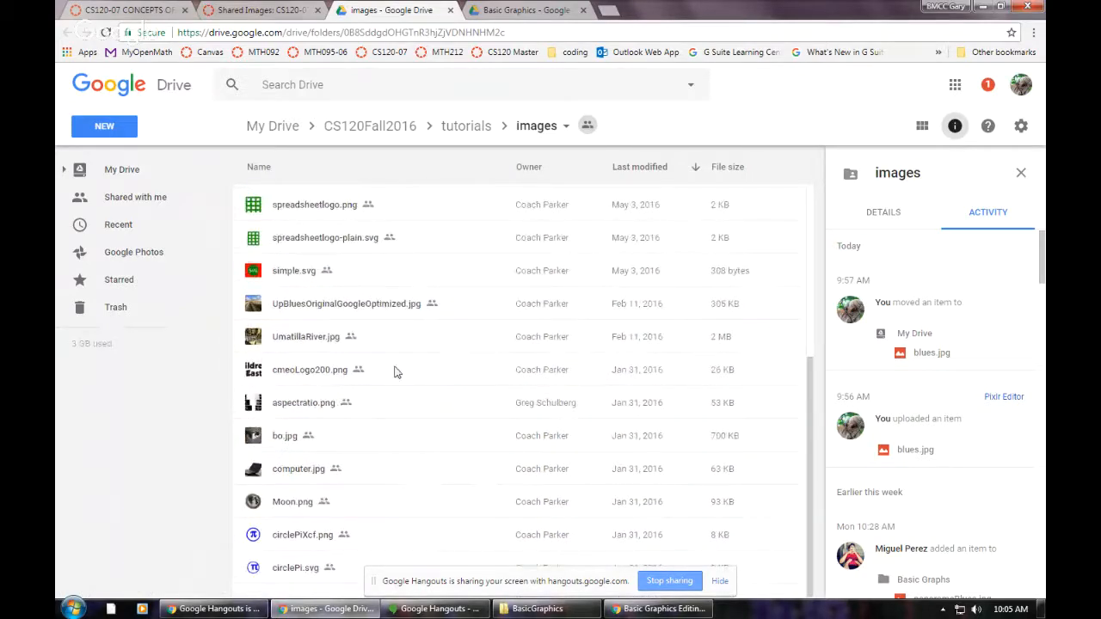
click(293, 409)
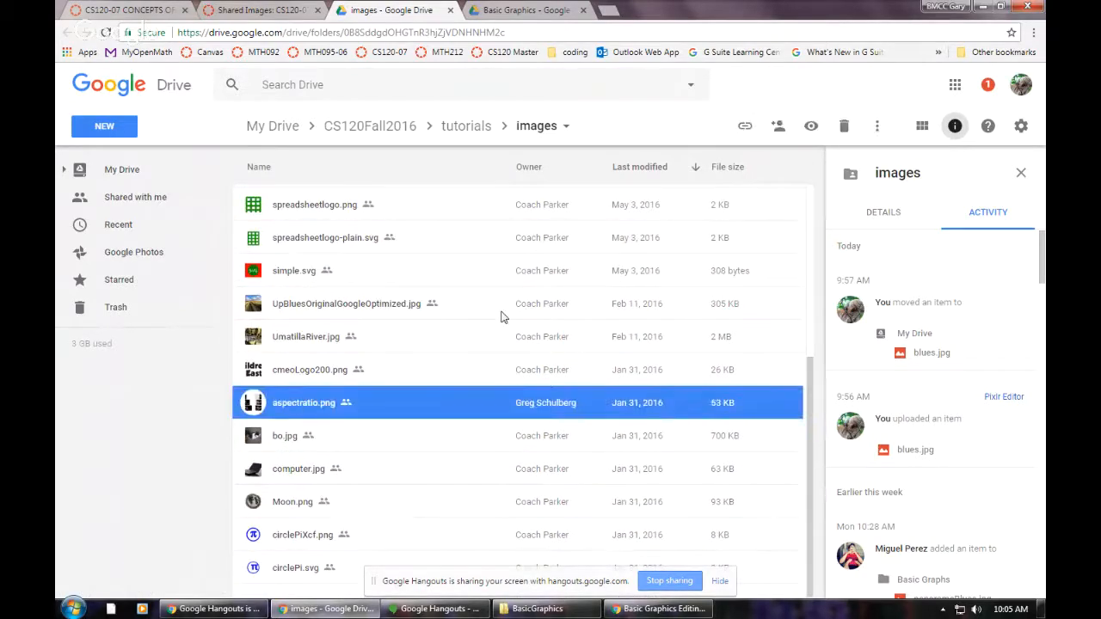
key(Return)
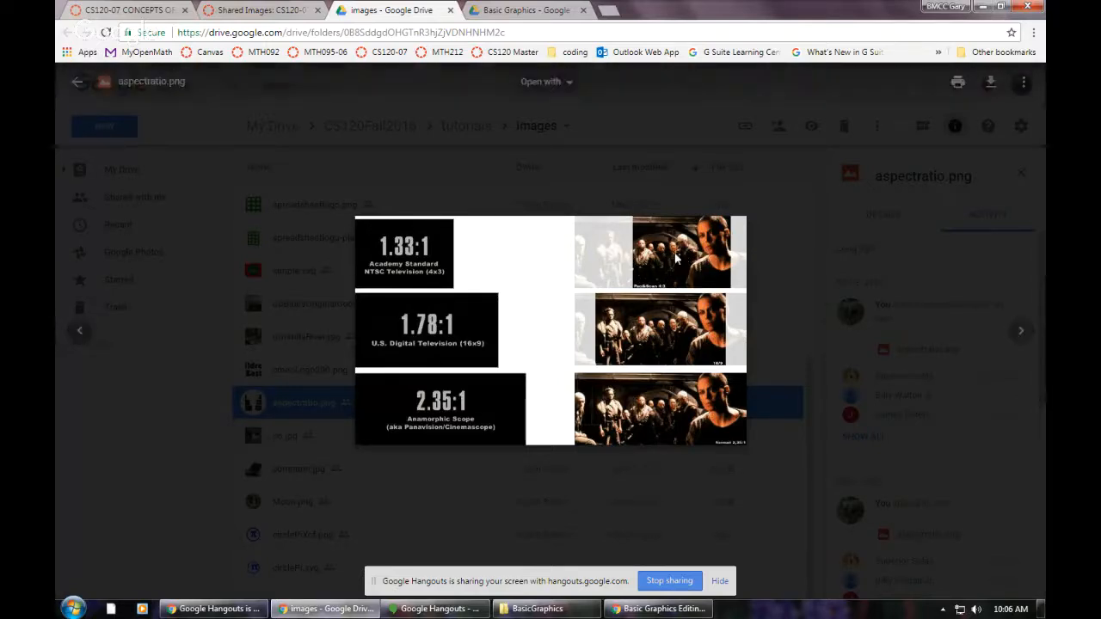
click(228, 228)
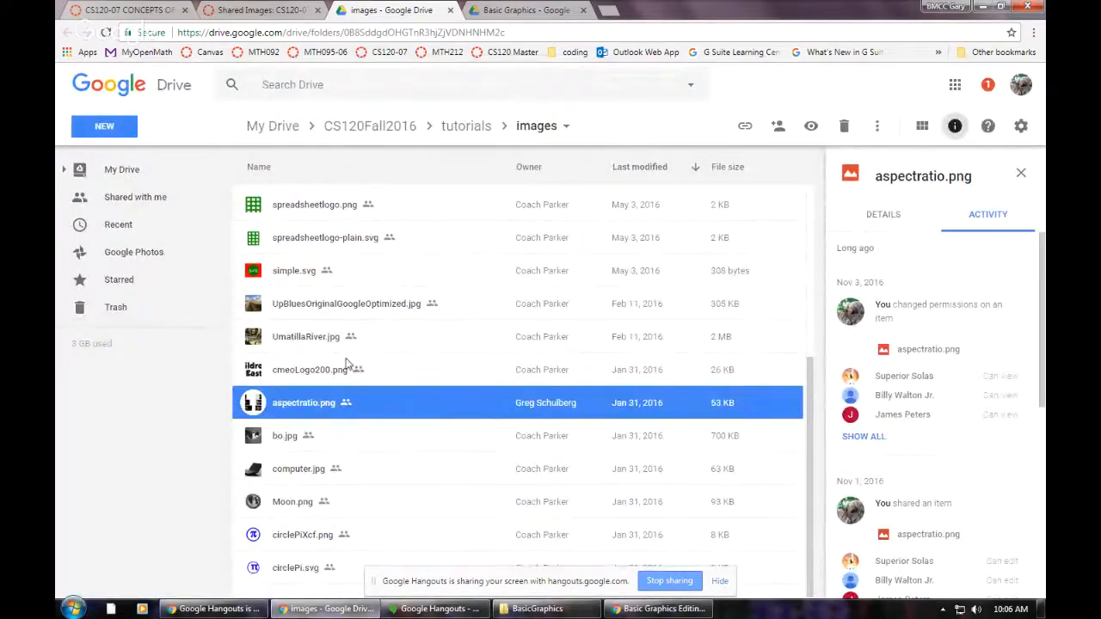
Step: Preview Lawrence-of-Arabia-Mirage-lg.png and open it with Pixlr Editor
scroll(347, 362, up, 4)
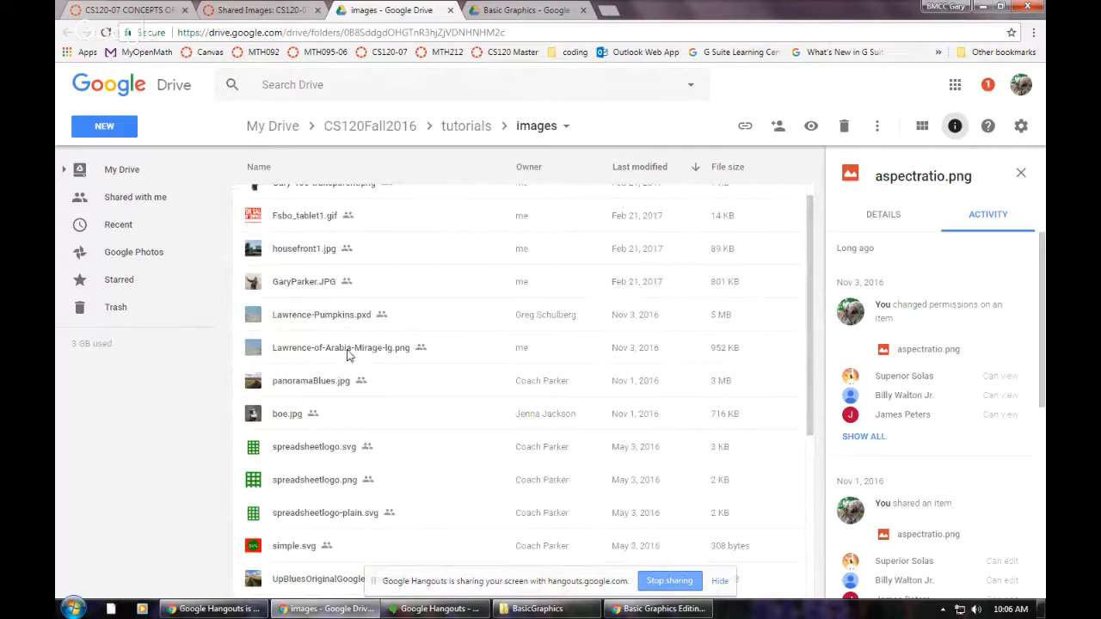
double_click(347, 353)
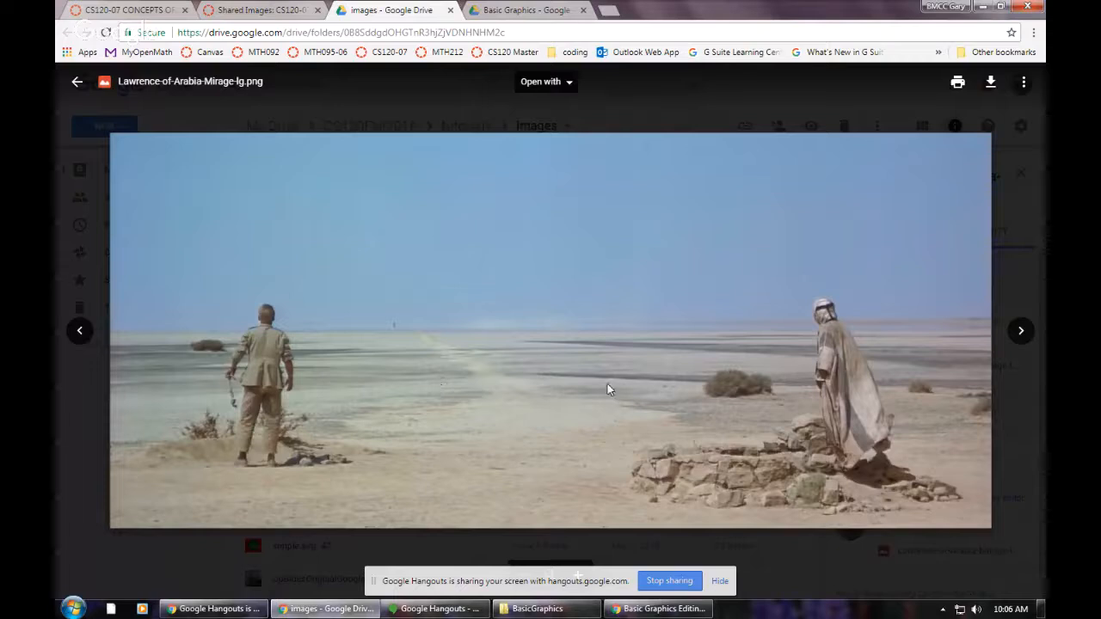
click(567, 81)
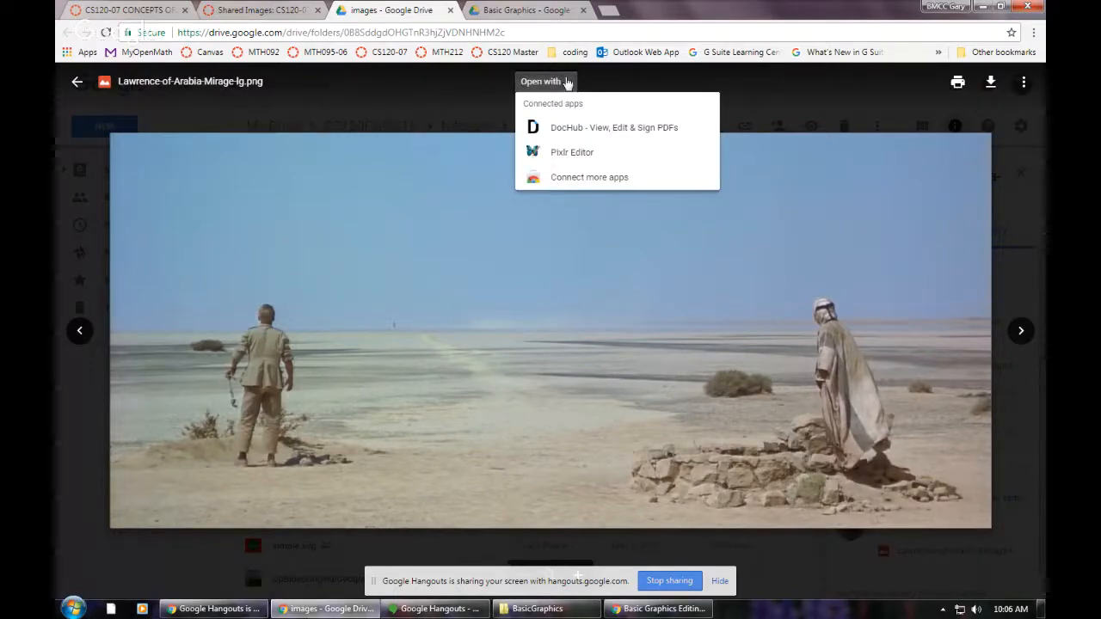
click(577, 153)
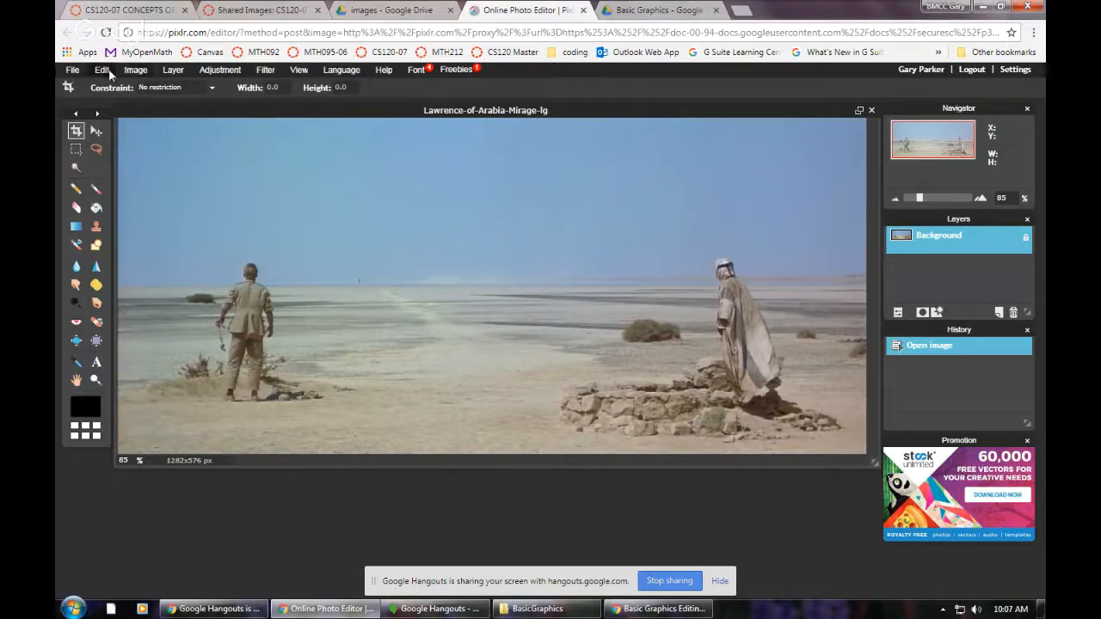
Step: Try a 4:3 aspect-ratio crop frame about 767 by 575 pixels, reposition it between the two figures, and discard the crop
click(143, 74)
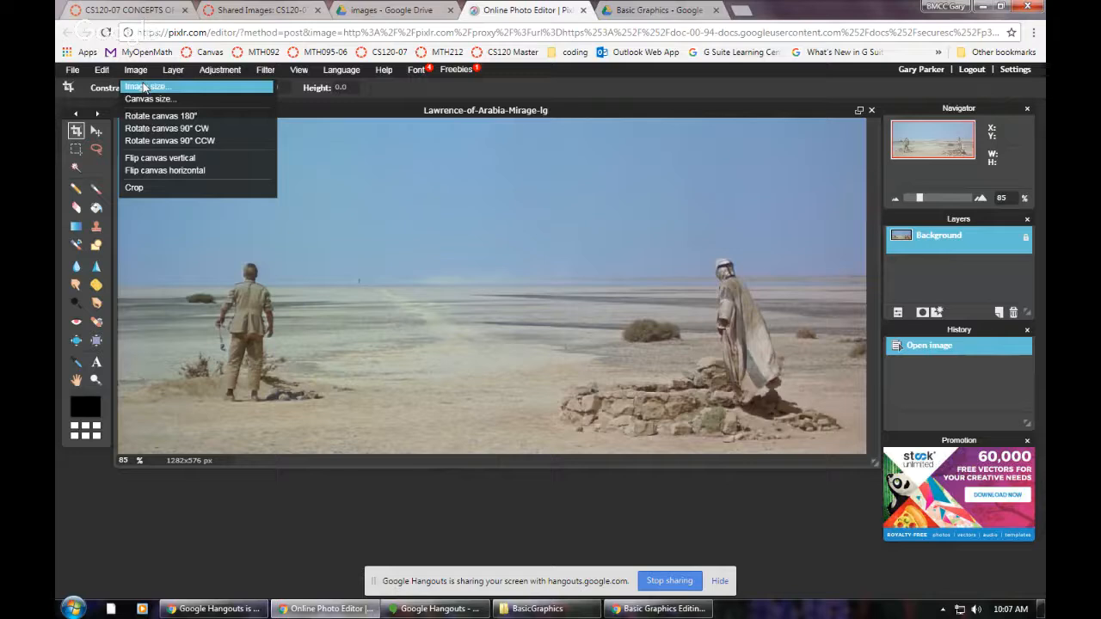
click(146, 187)
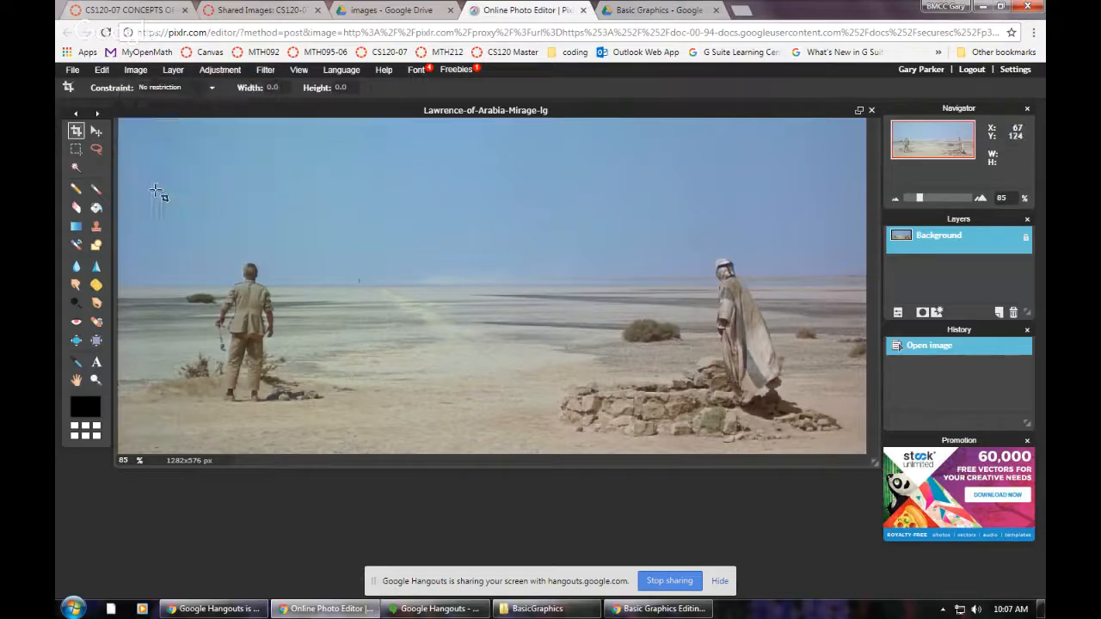
click(179, 89)
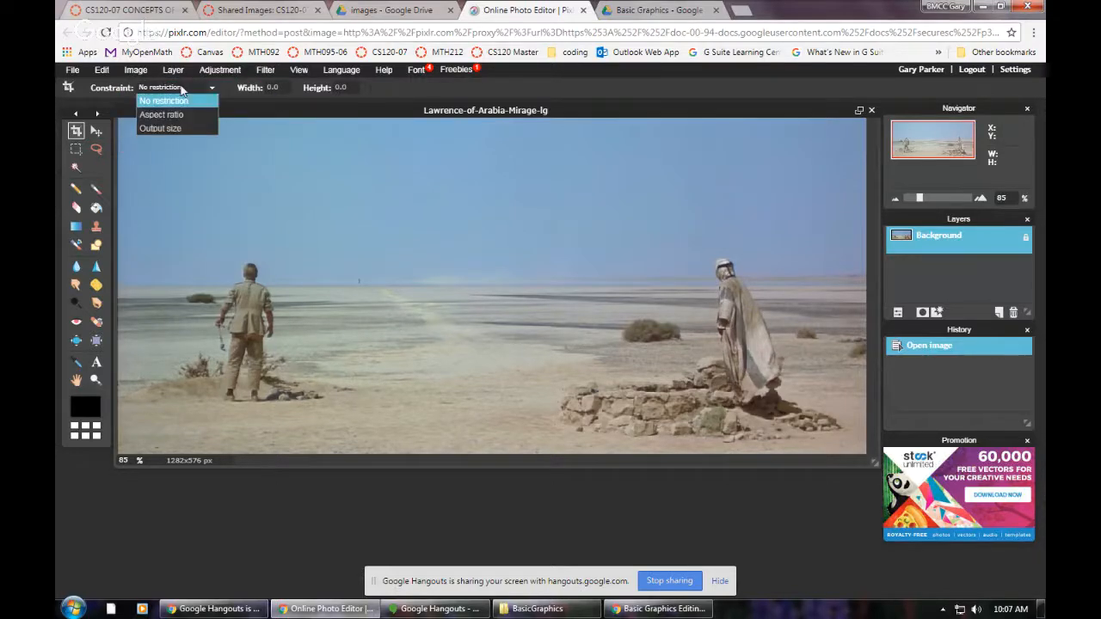
click(179, 116)
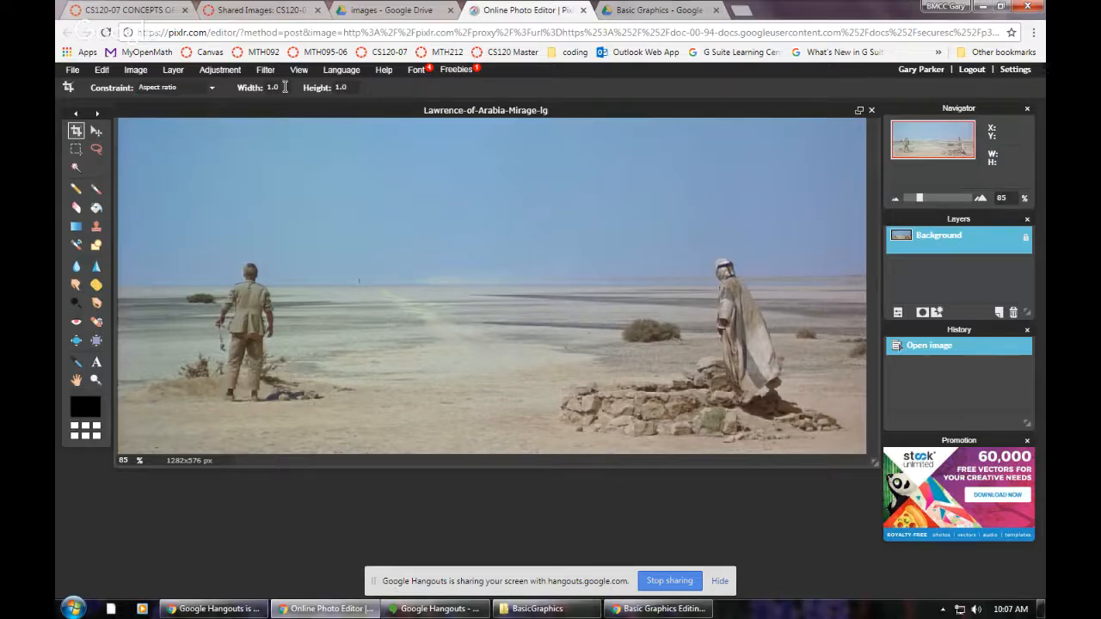
text(4)
drag(349, 87, 333, 89)
drag(260, 121, 726, 467)
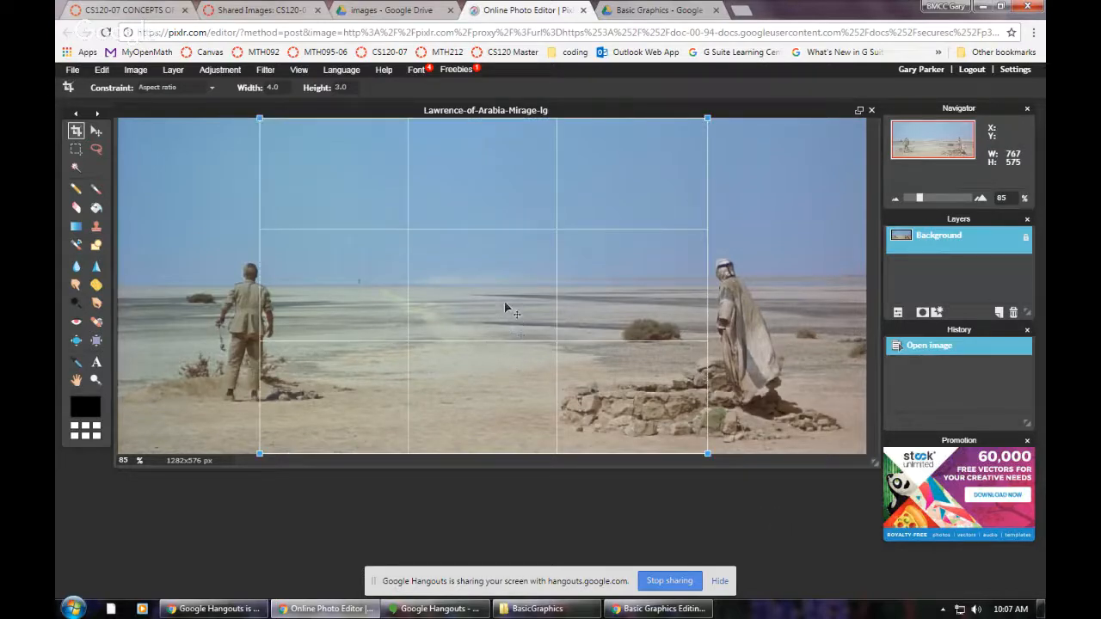
drag(504, 301, 434, 313)
drag(500, 308, 542, 328)
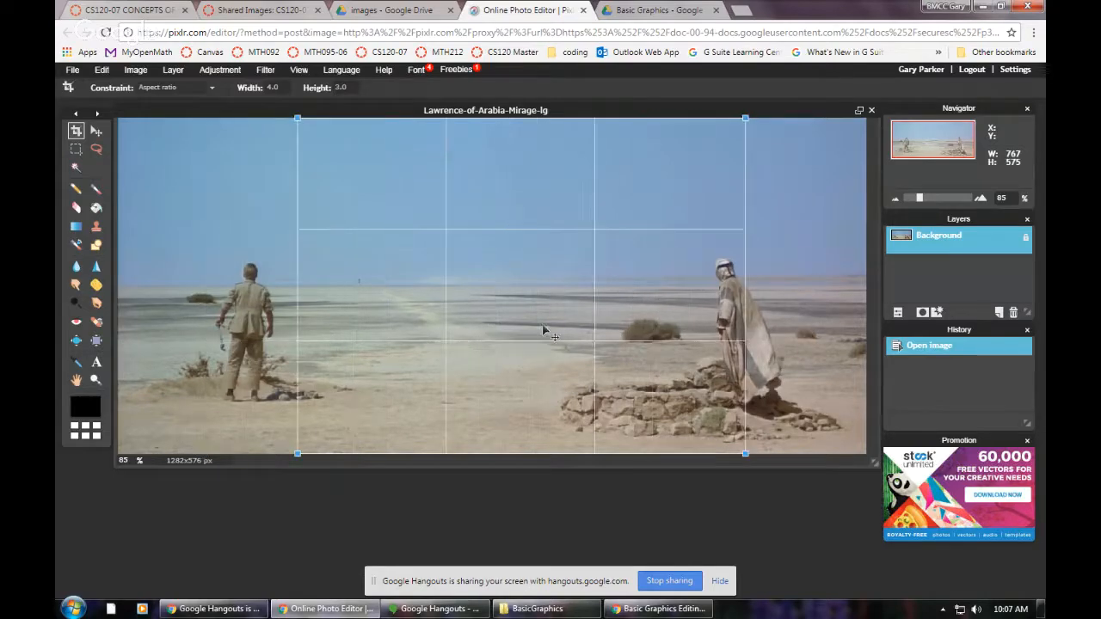
click(276, 91)
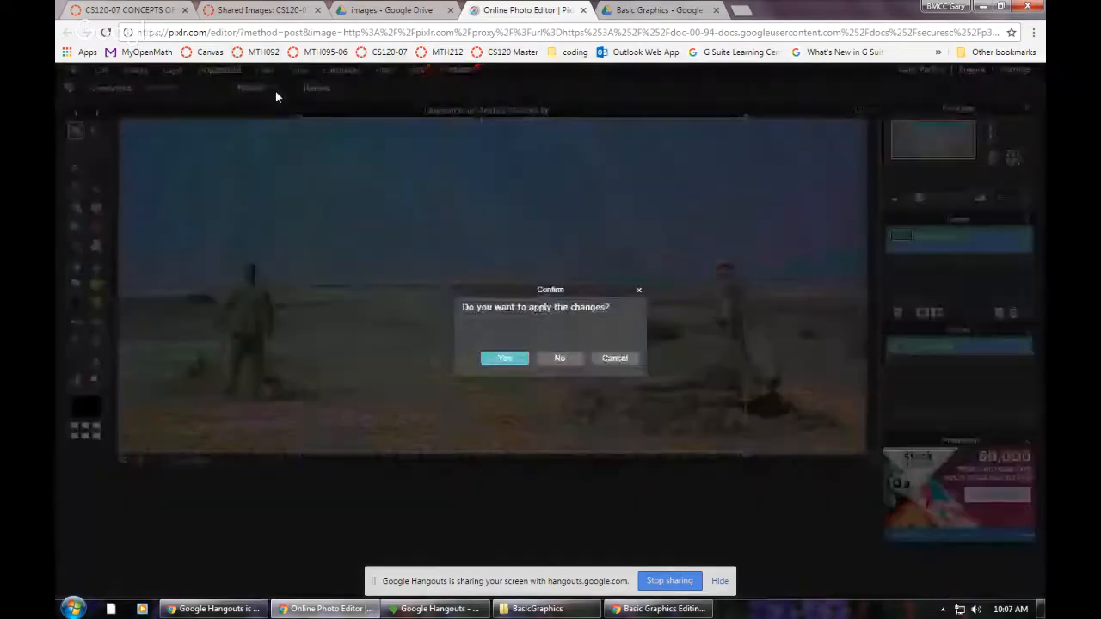
click(559, 358)
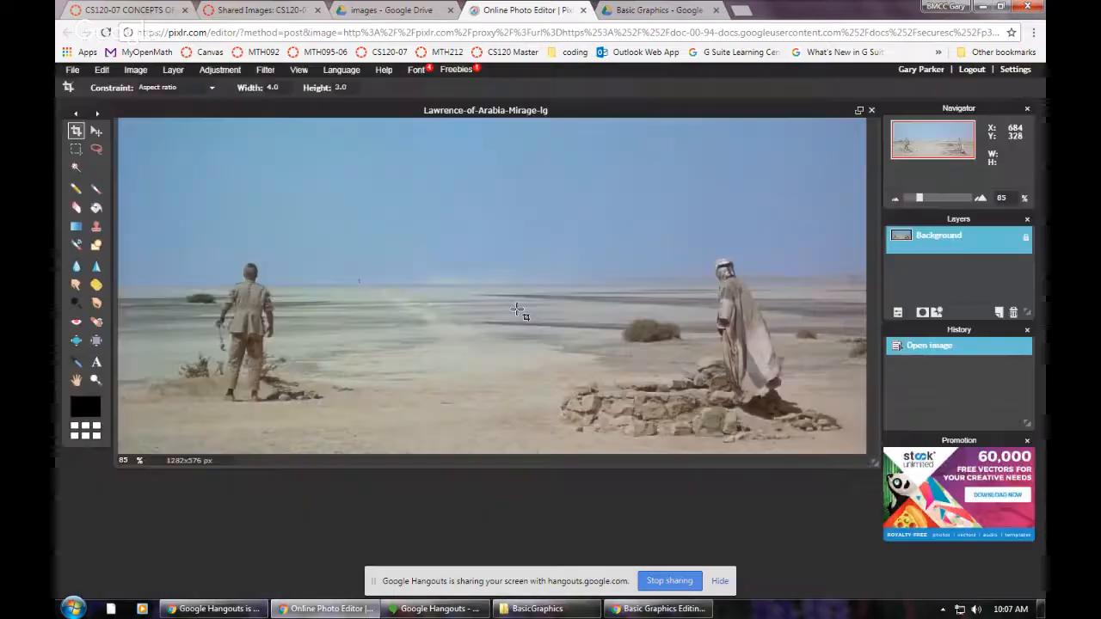
Step: Try a 16:9 aspect-ratio crop frame of about 1024 by 576 pixels, shift it to include both figures, and discard the crop
click(272, 87)
text(16)
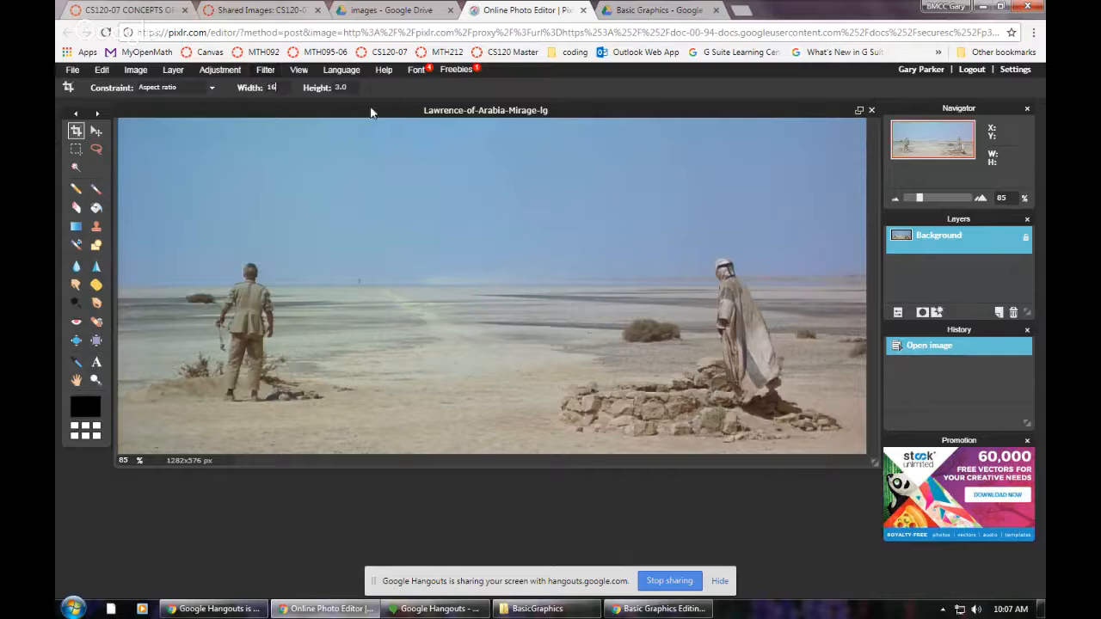
click(344, 88)
text(9)
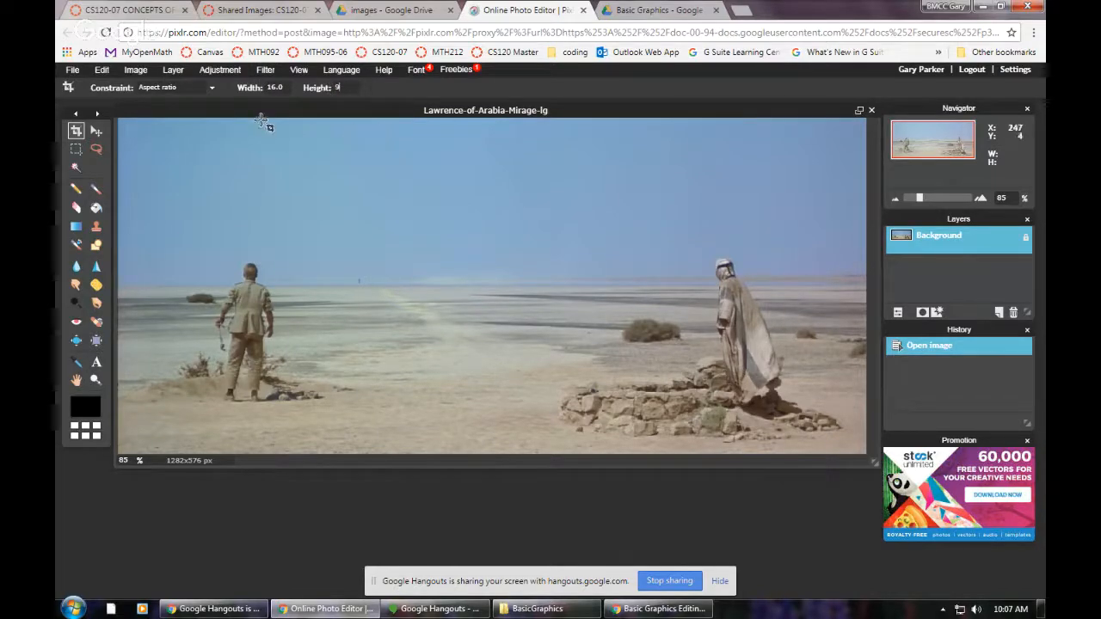
drag(260, 119, 901, 457)
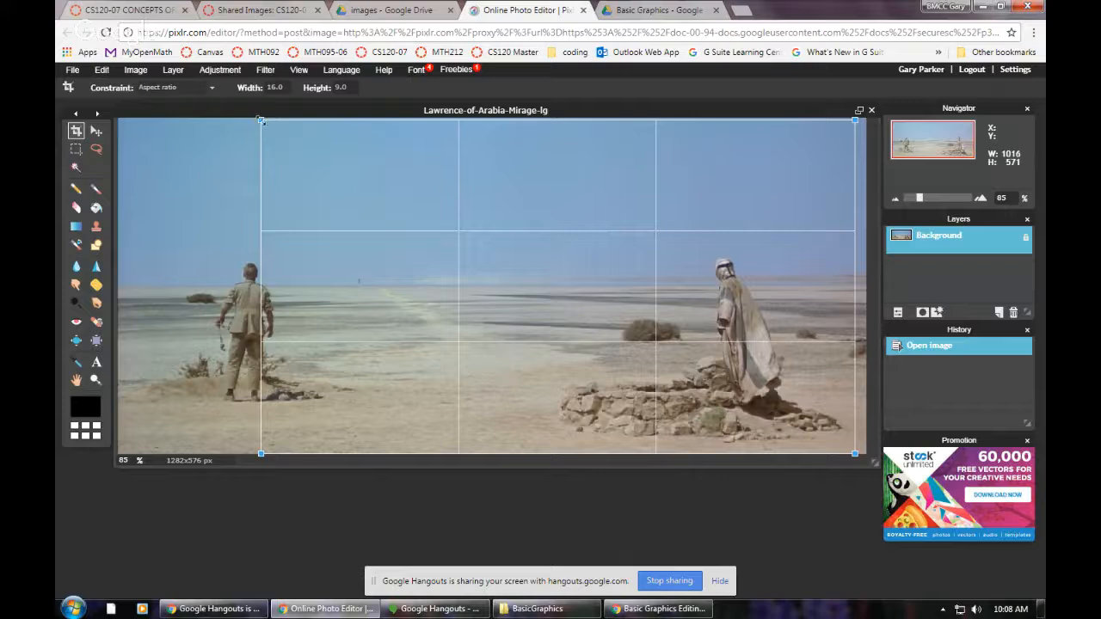
drag(260, 120, 253, 114)
drag(509, 204, 459, 206)
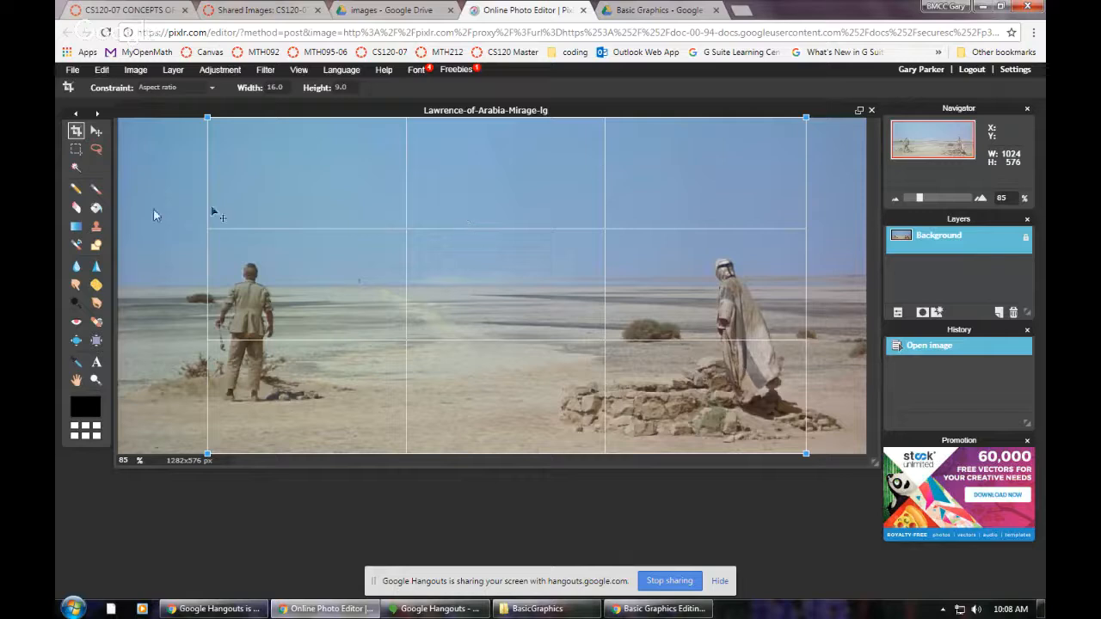
mouse_move(526, 187)
mouse_down()
mouse_move(418, 177)
mouse_move(593, 172)
mouse_move(394, 174)
mouse_move(627, 169)
mouse_move(320, 177)
mouse_move(524, 176)
mouse_move(471, 184)
mouse_move(528, 190)
mouse_move(516, 190)
mouse_up()
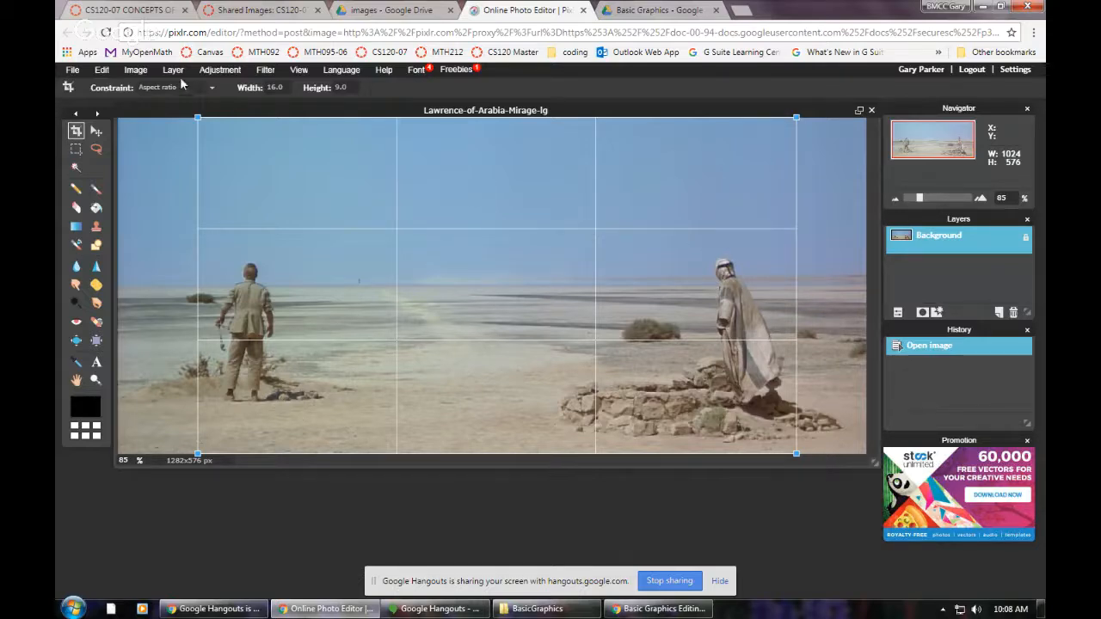
click(161, 136)
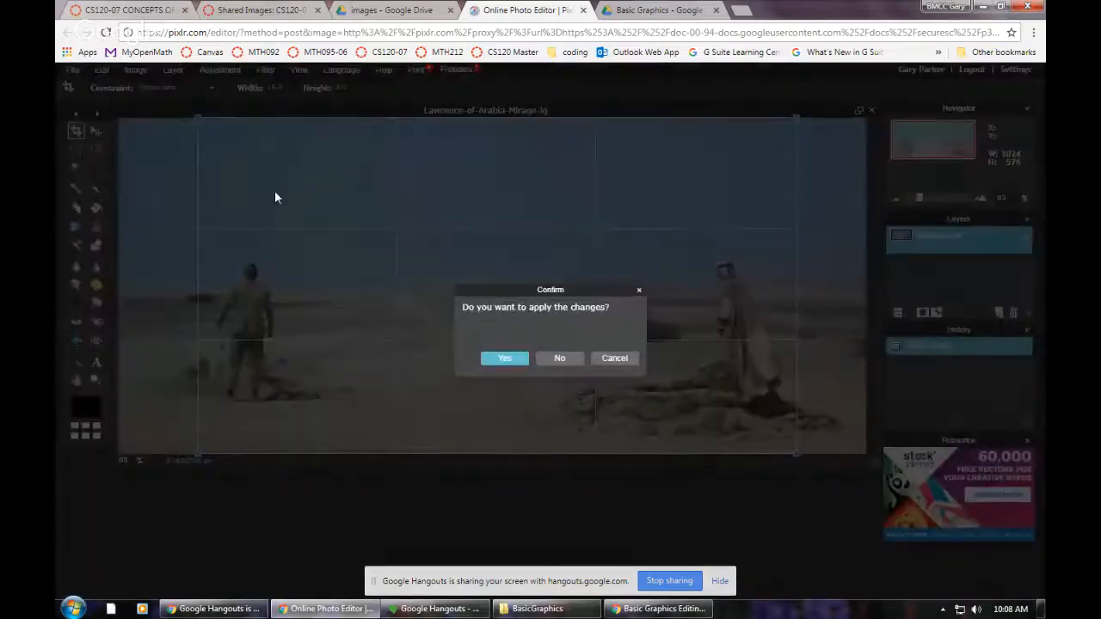
click(565, 356)
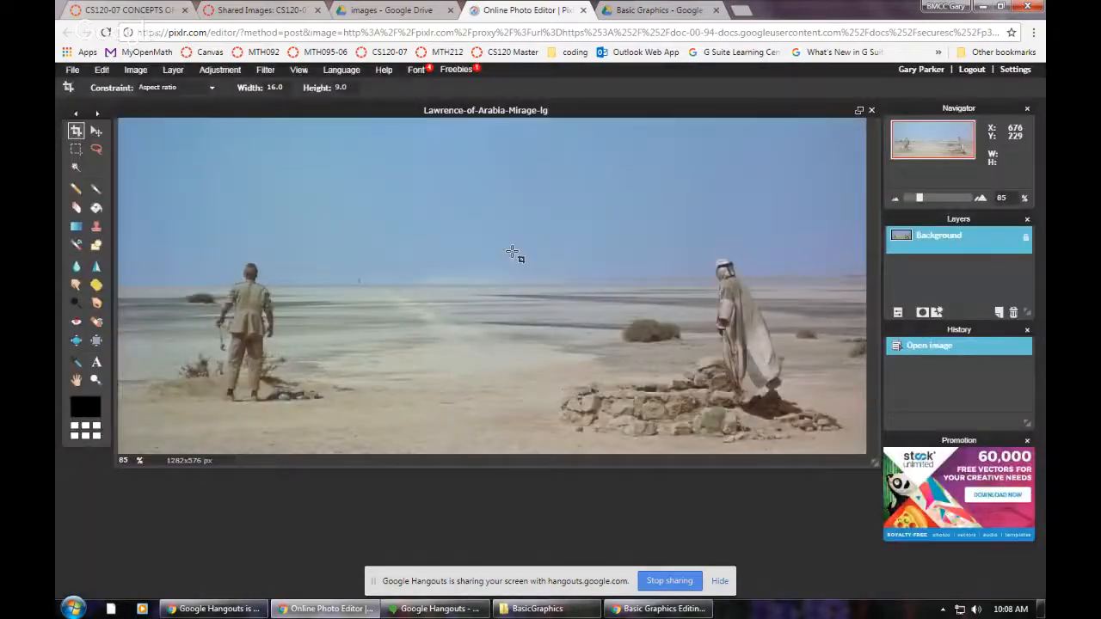
Step: Resize the image to a width of 1000 pixels without constraining its proportions
click(172, 72)
mouse_move(138, 74)
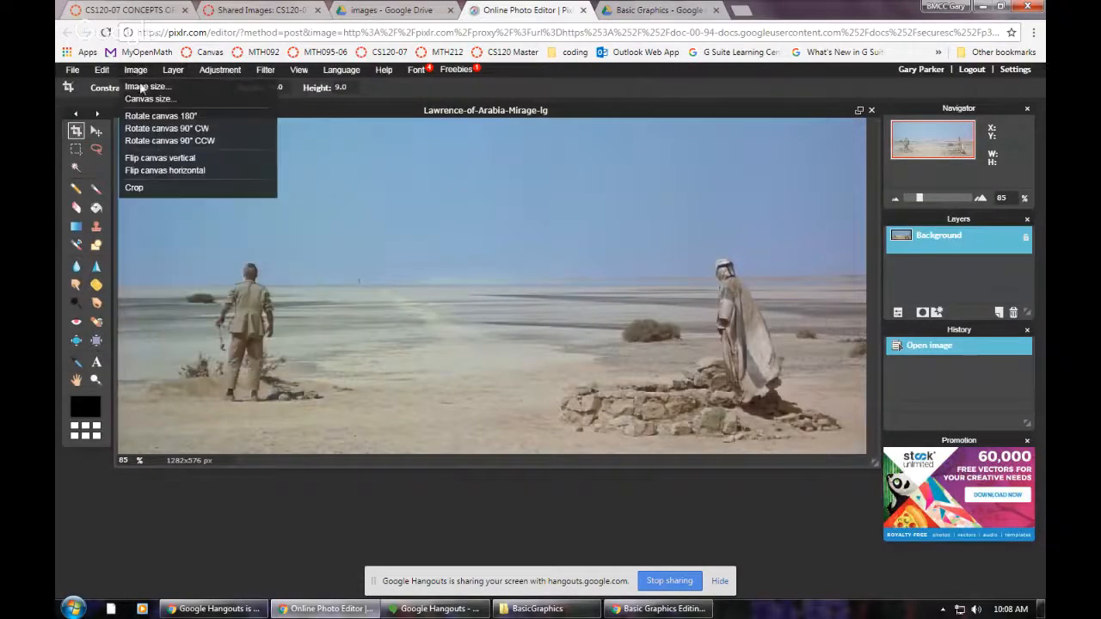
click(144, 87)
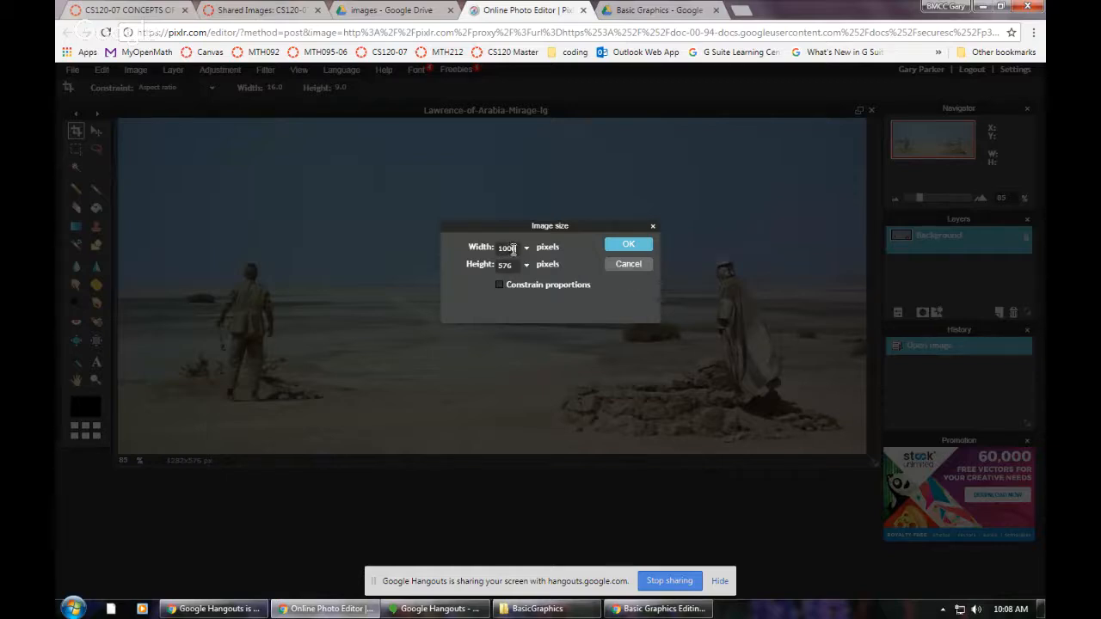
click(629, 248)
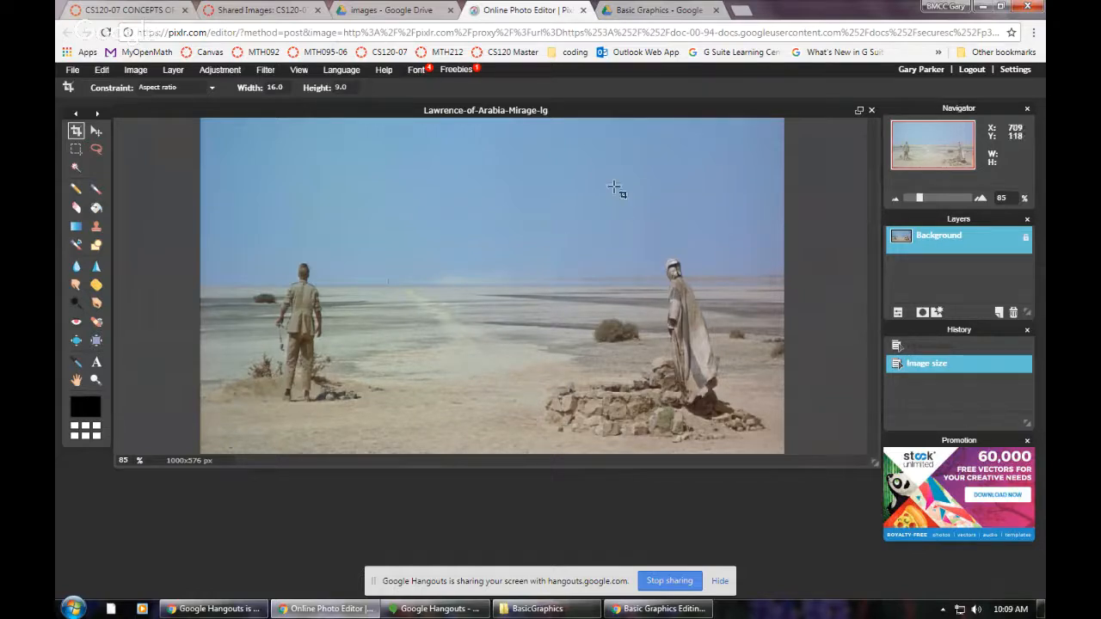
Step: Leave the photo editor without saving, close the images folder, and browse the Basic Graphics project folder
click(583, 10)
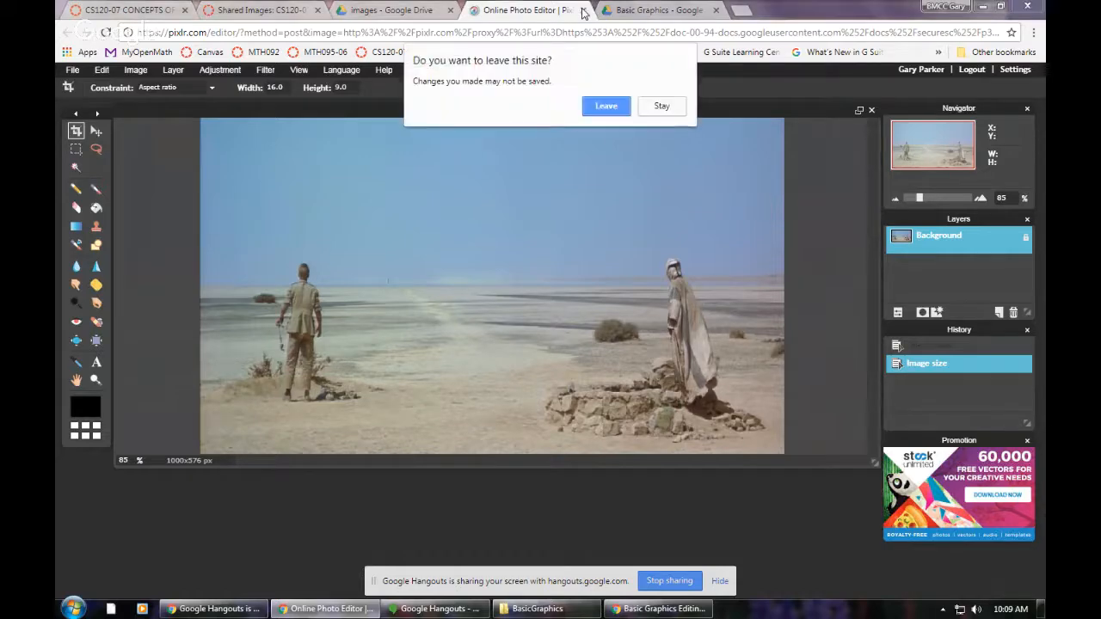
click(606, 106)
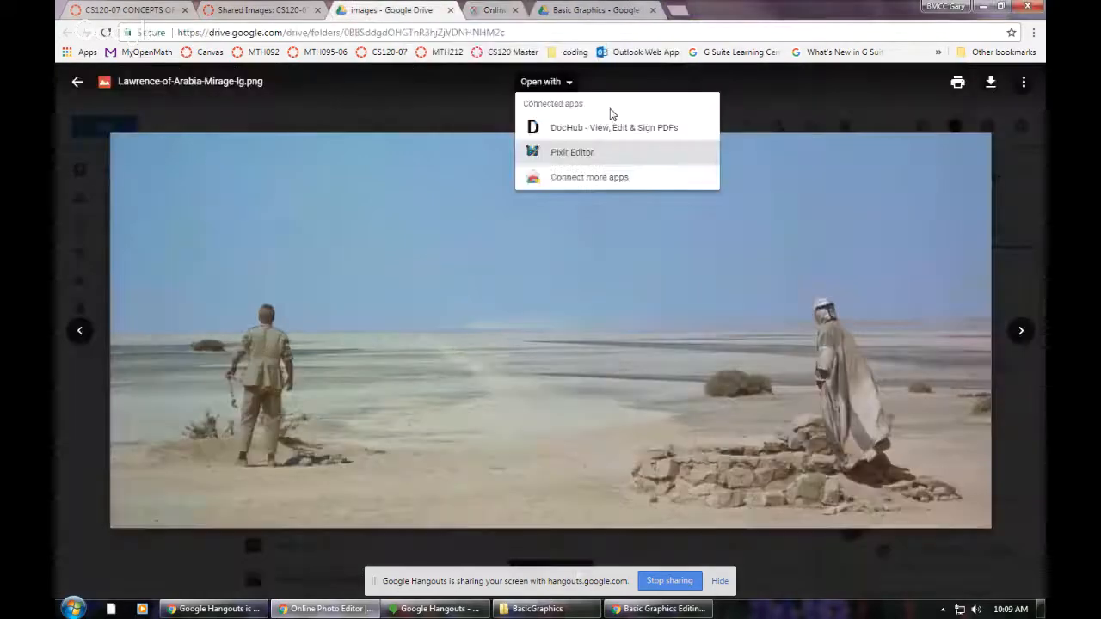
click(450, 10)
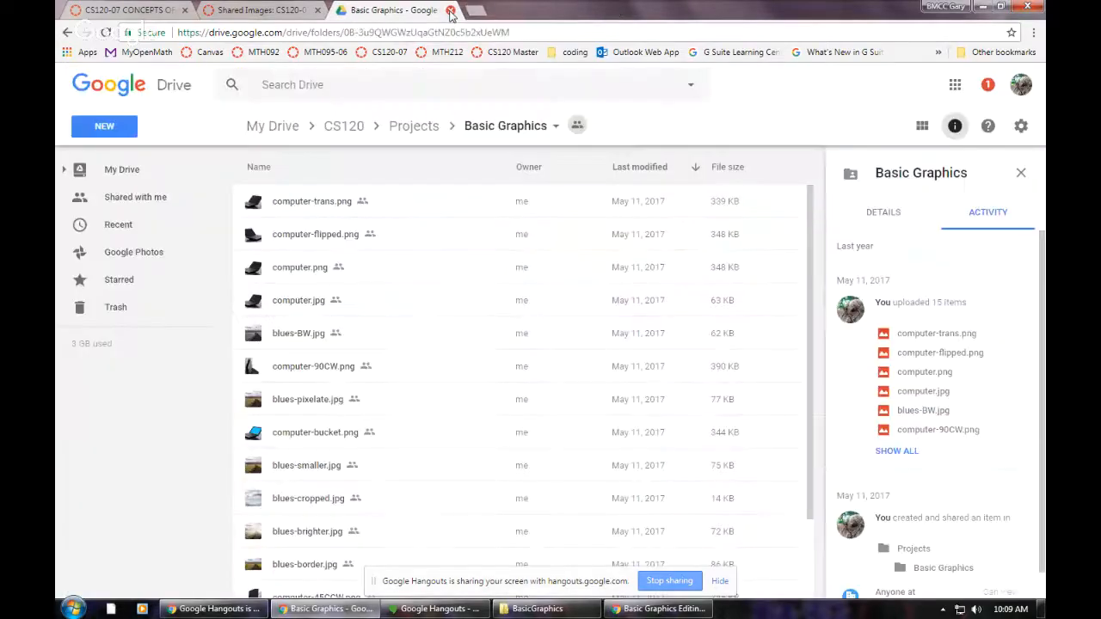
scroll(484, 366, down, 2)
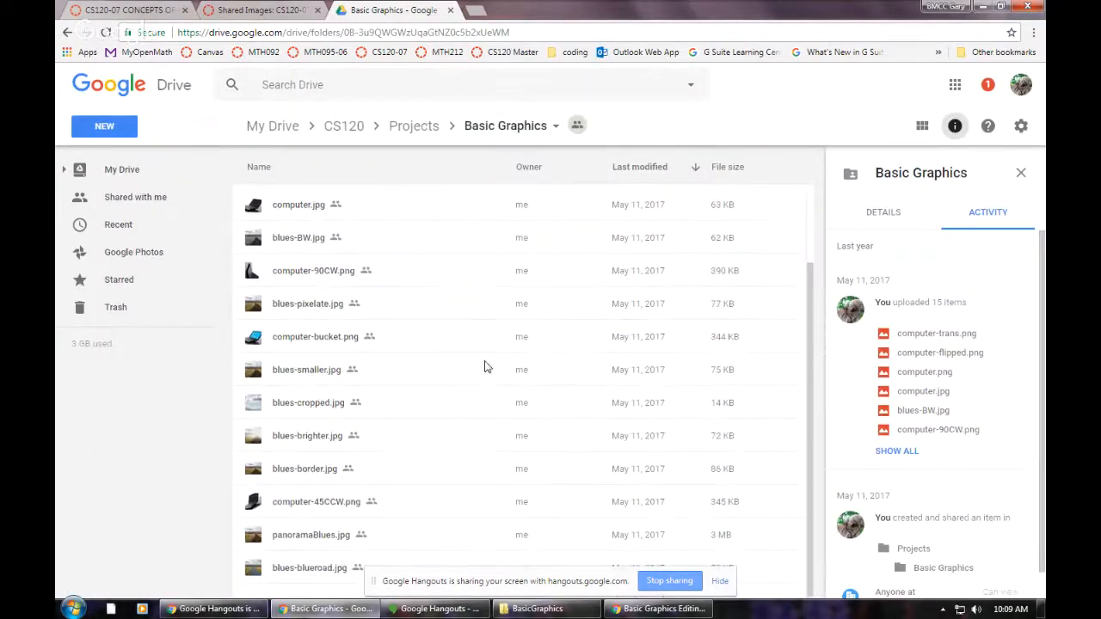
Step: Review the finished example images in the Basic Graphics Drive folder and check the local BasicGraphics folder
scroll(484, 366, up, 2)
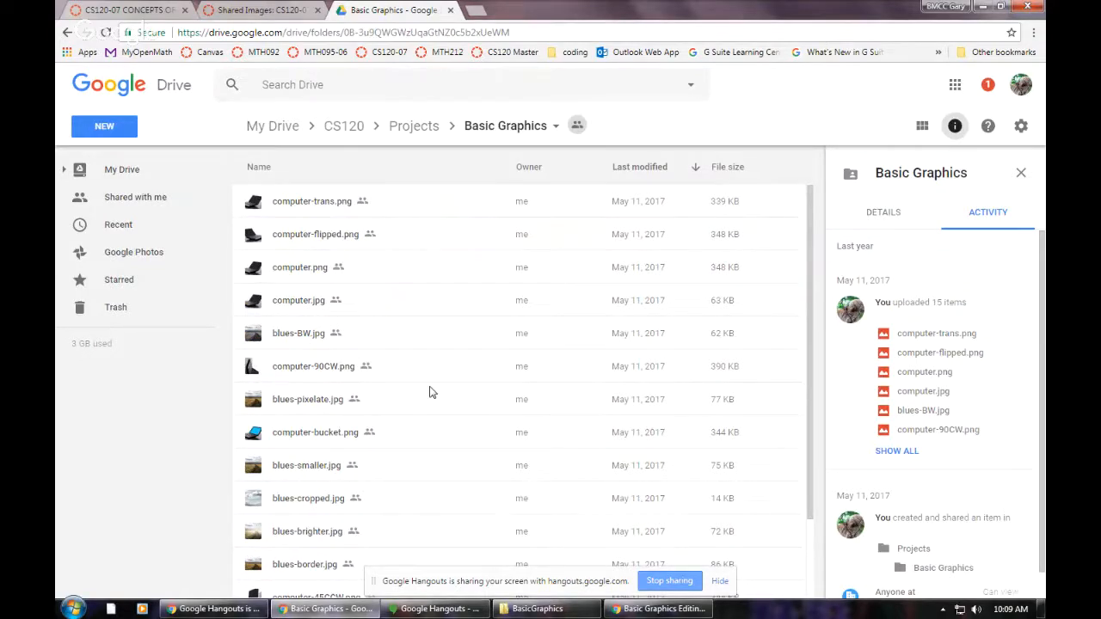
scroll(432, 392, down, 2)
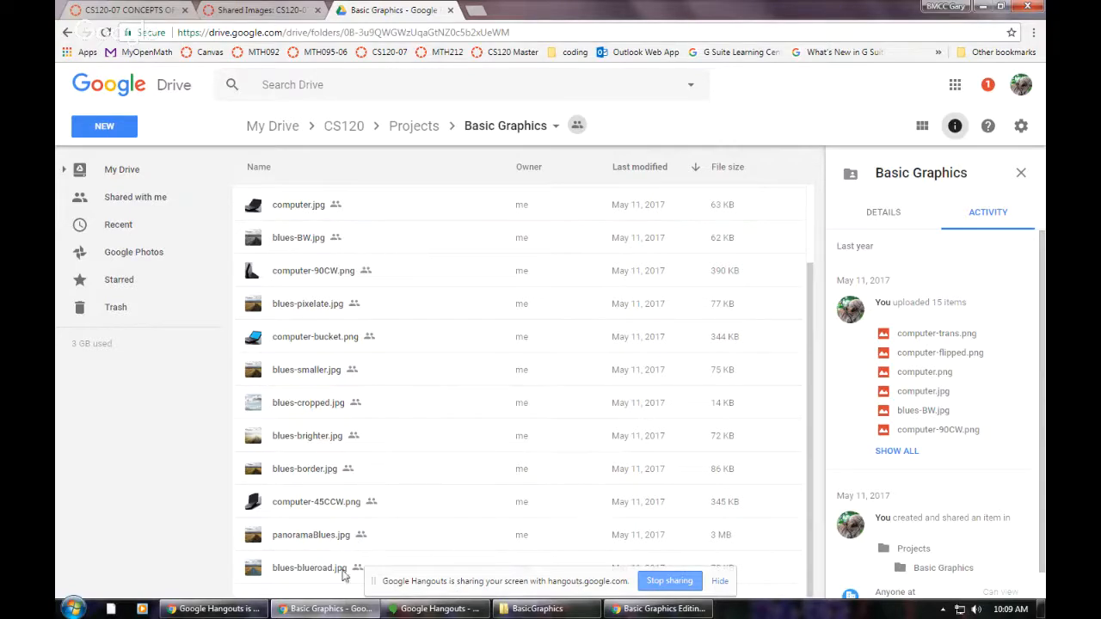
scroll(337, 467, up, 2)
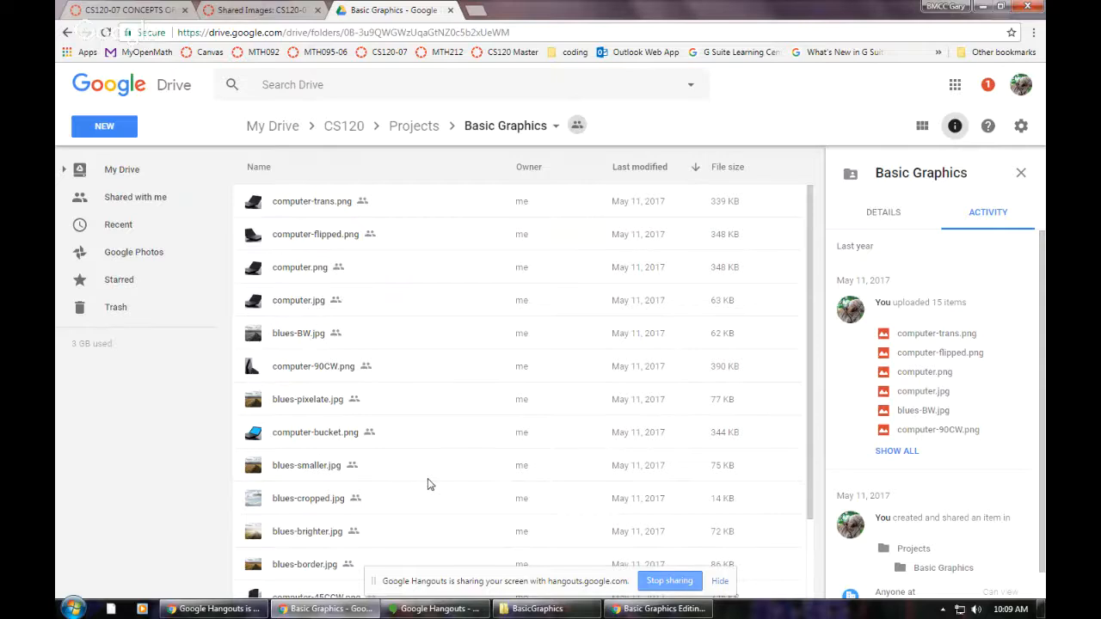
scroll(430, 484, down, 2)
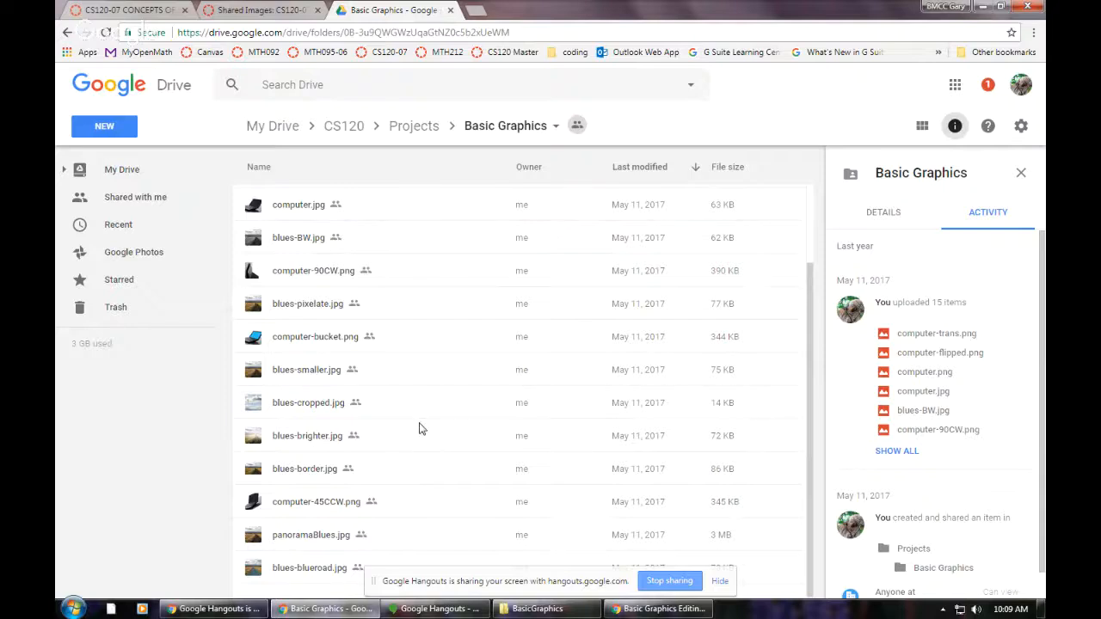
scroll(421, 429, up, 1)
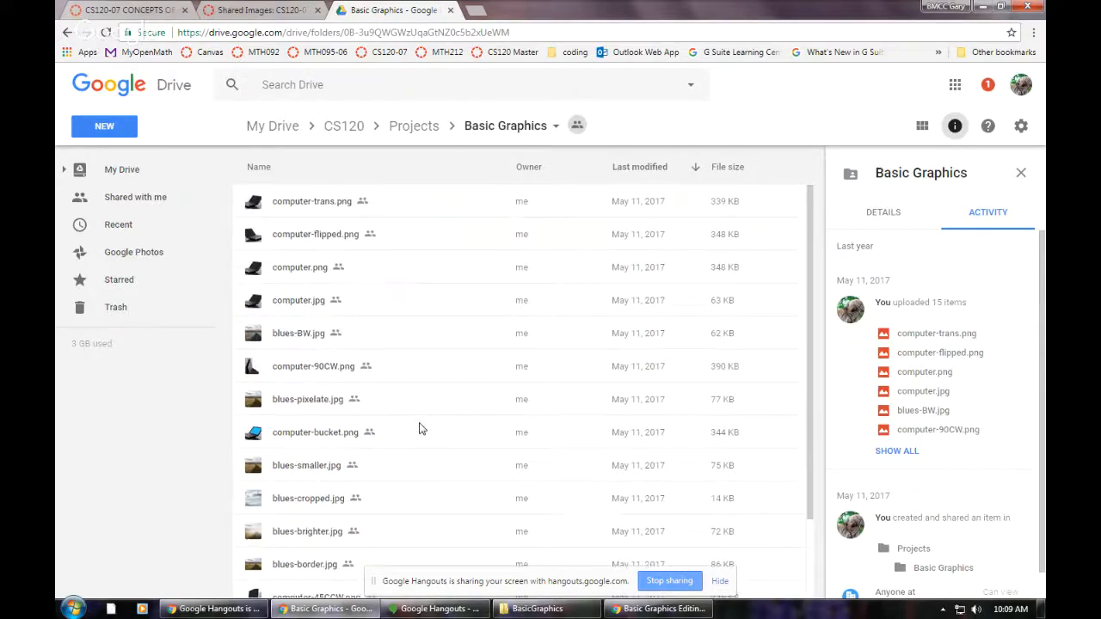
click(535, 608)
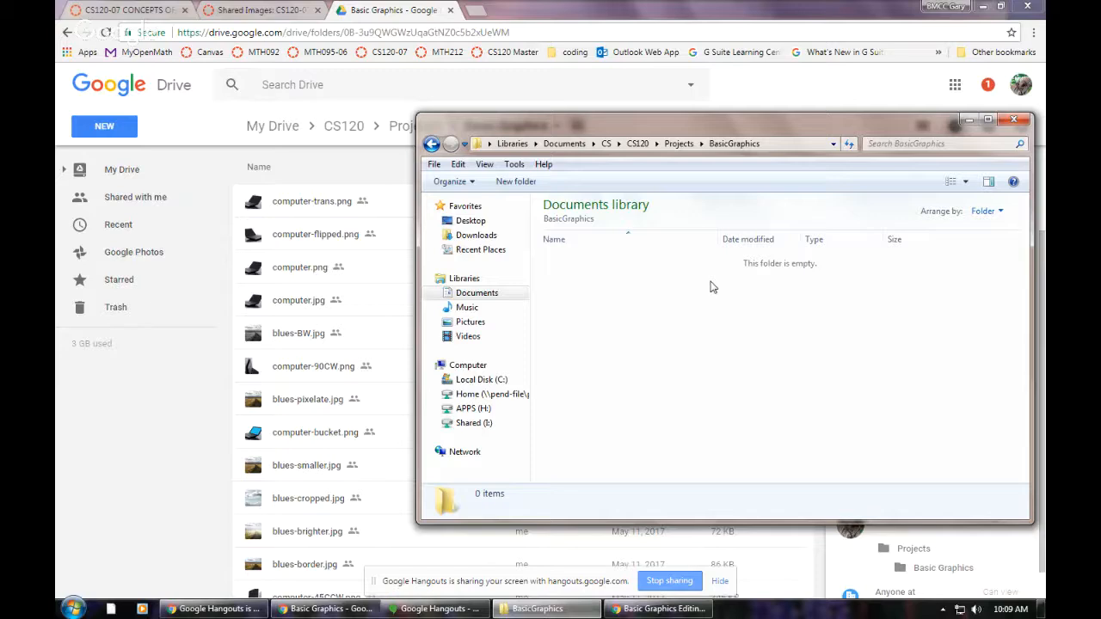
click(967, 120)
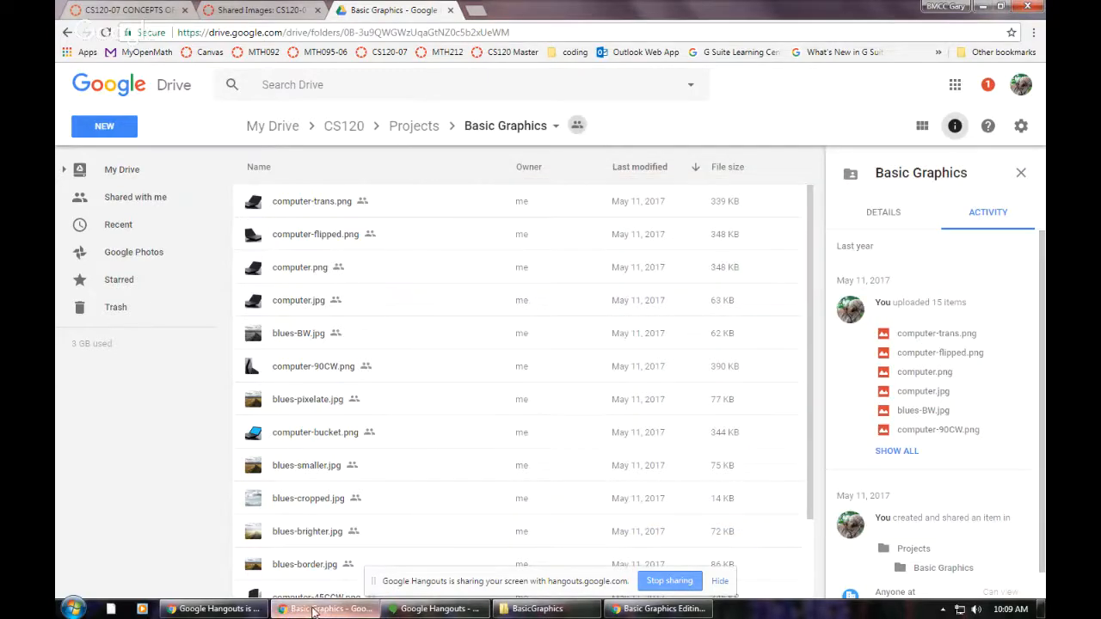
Step: Create a folder named Basic Graphics inside CS120/Projects in the student account's Google Drive, as the assignment asks
click(667, 608)
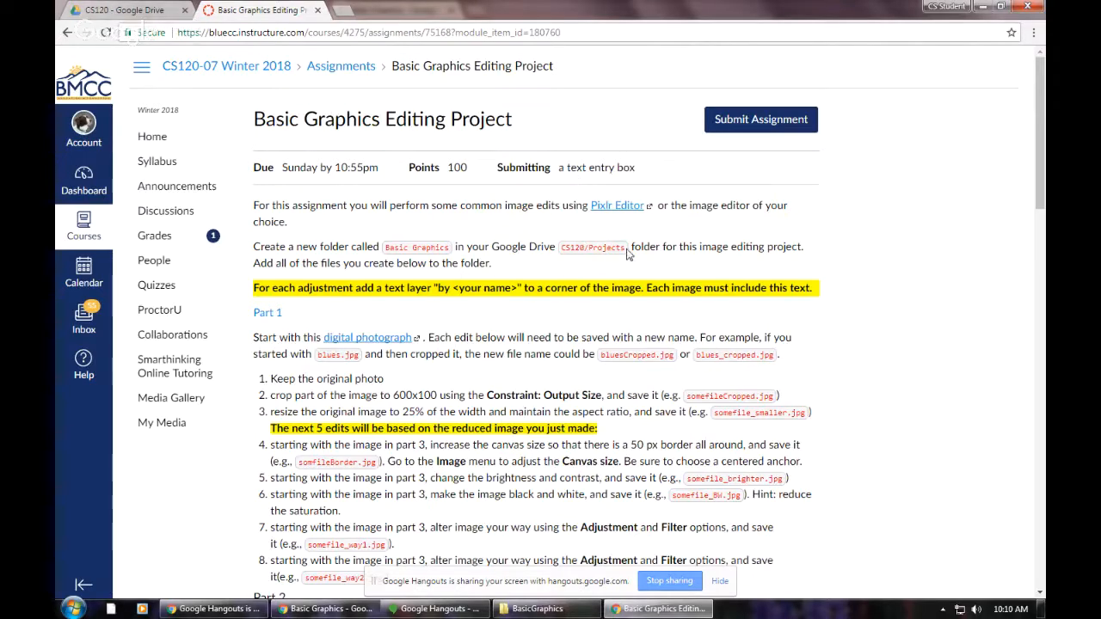
click(117, 11)
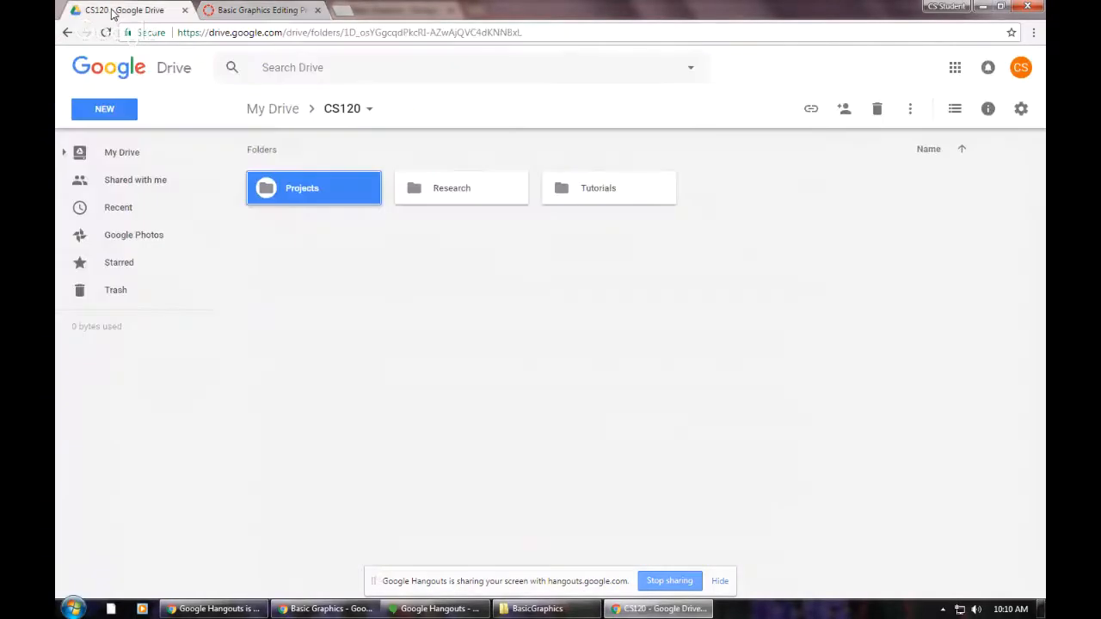
double_click(336, 191)
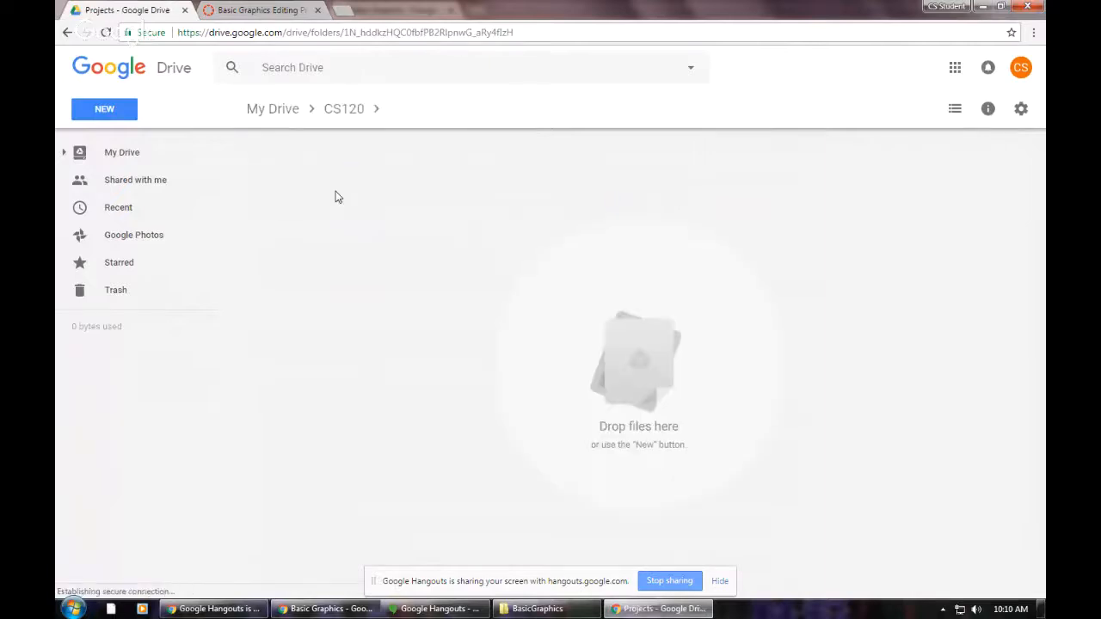
click(126, 120)
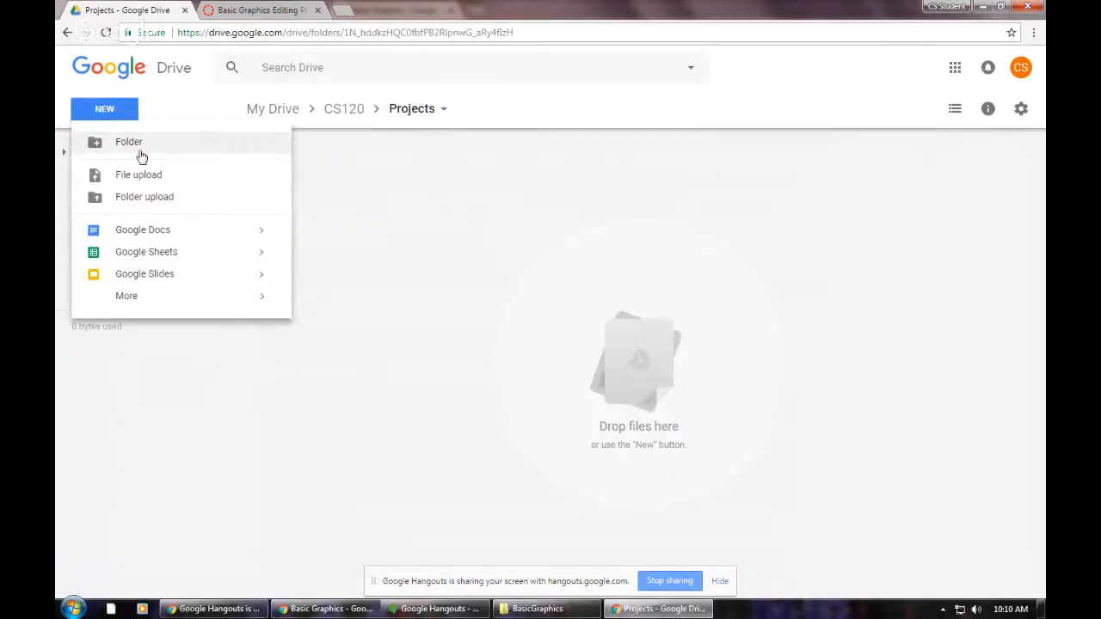
click(130, 152)
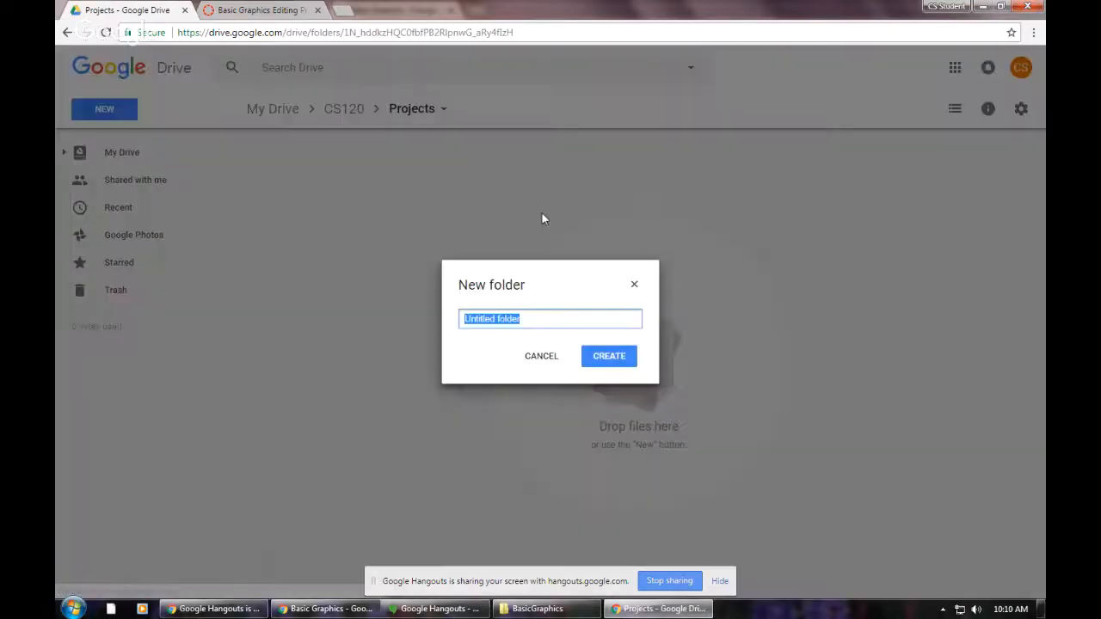
text(Basic )
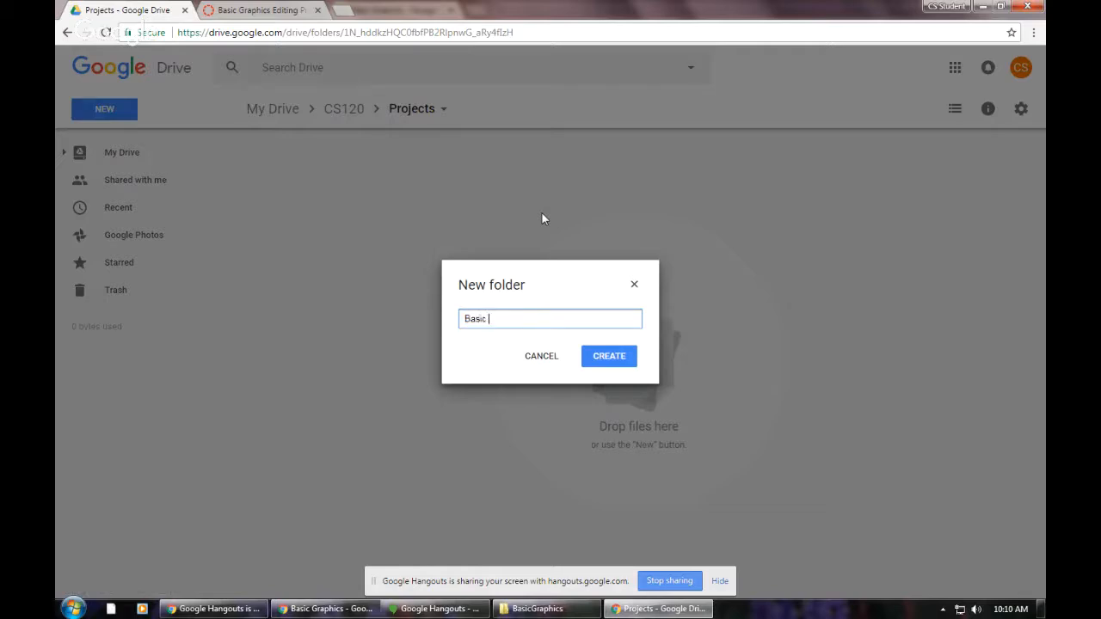
text(Graphics)
key(Return)
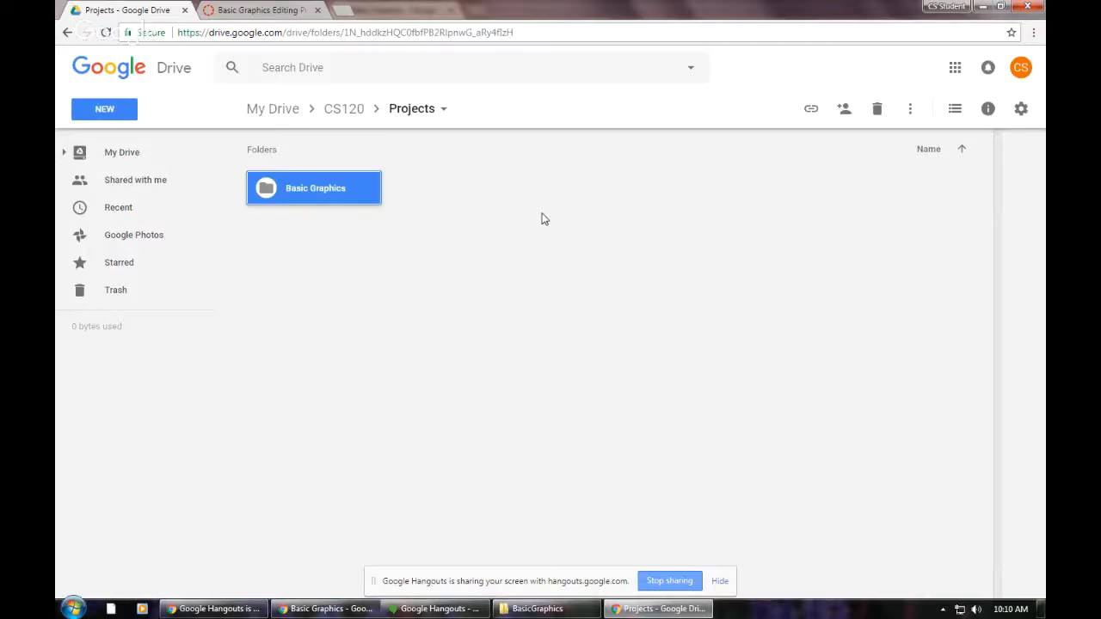
Step: Open the new Basic Graphics folder in Drive and look at its local BasicGraphics counterpart
double_click(361, 188)
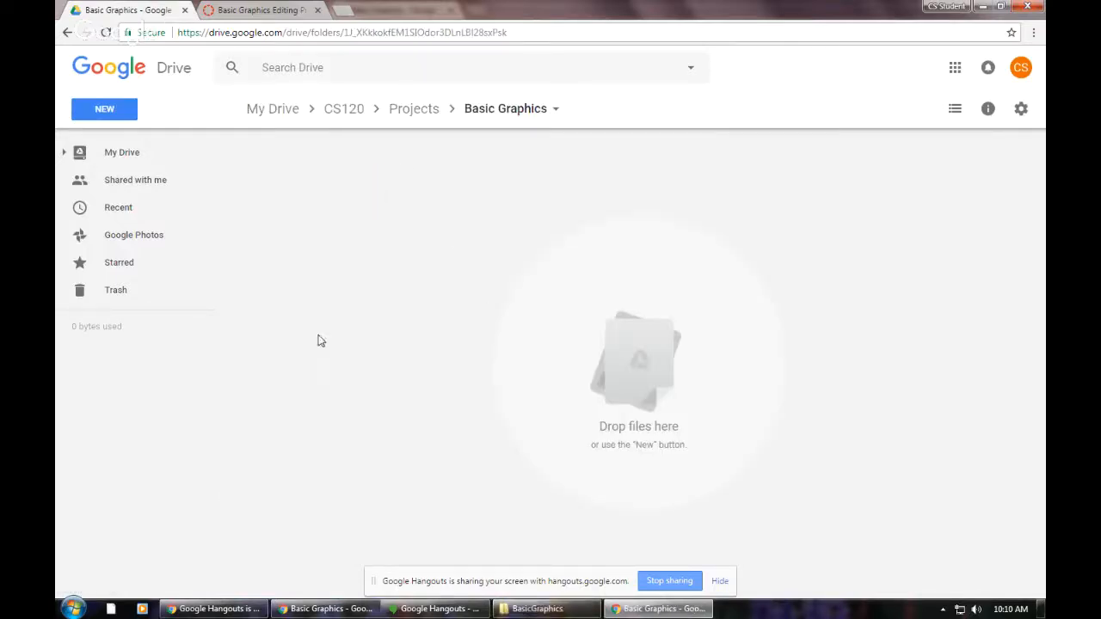
click(573, 611)
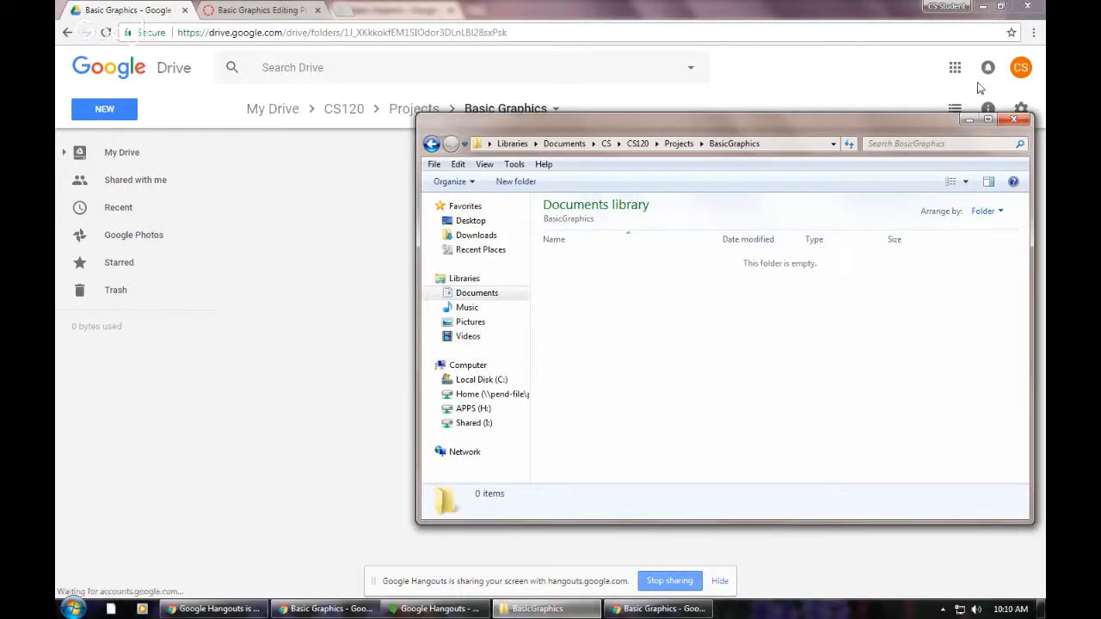
click(968, 121)
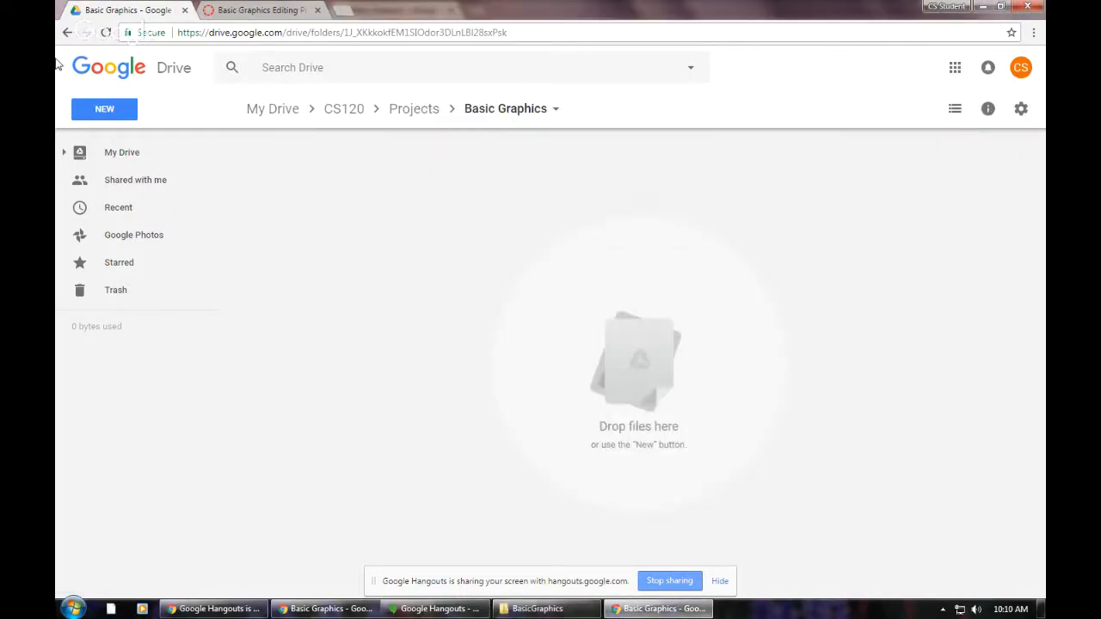
Step: Add the assignment's Part 1 digital photograph, panoramaBlues.jpg, to Drive and move it into CS120/Projects/Basic Graphics
click(253, 14)
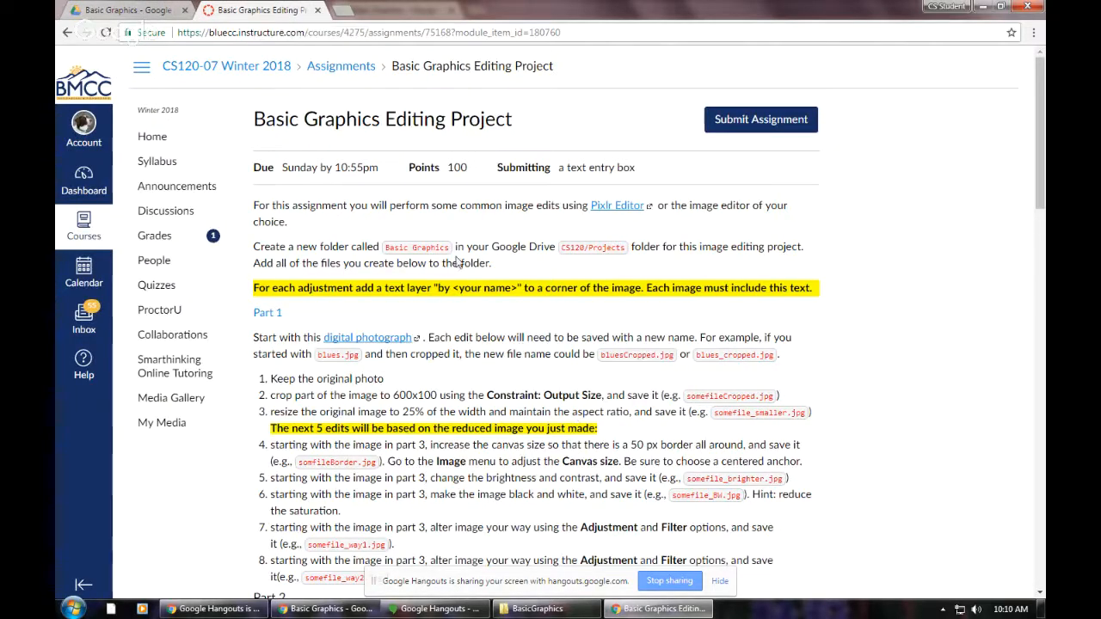
click(384, 341)
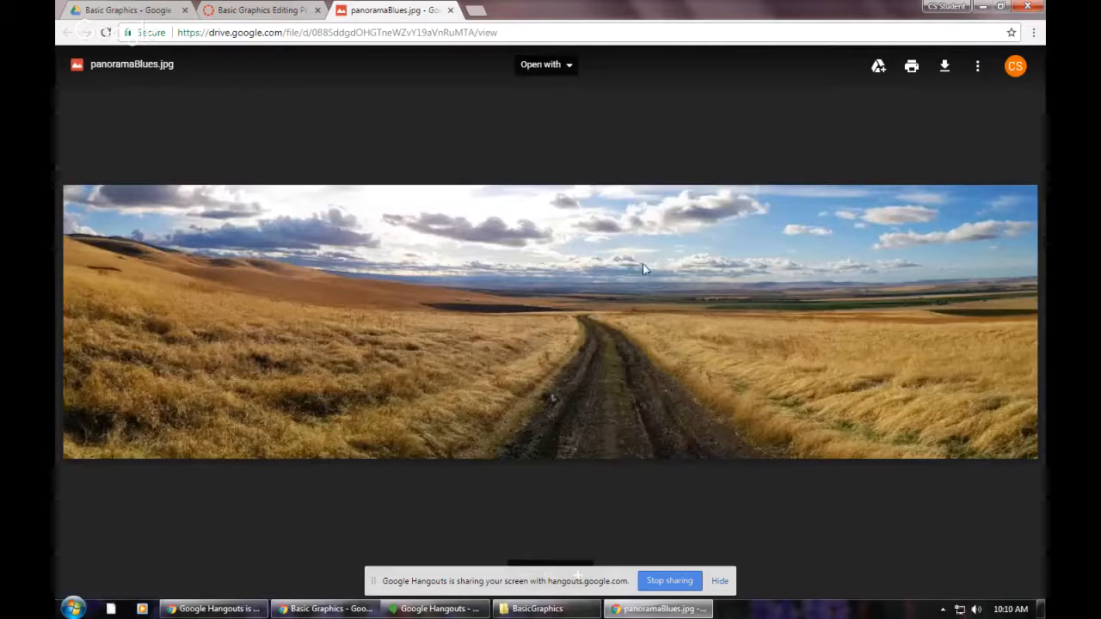
click(878, 76)
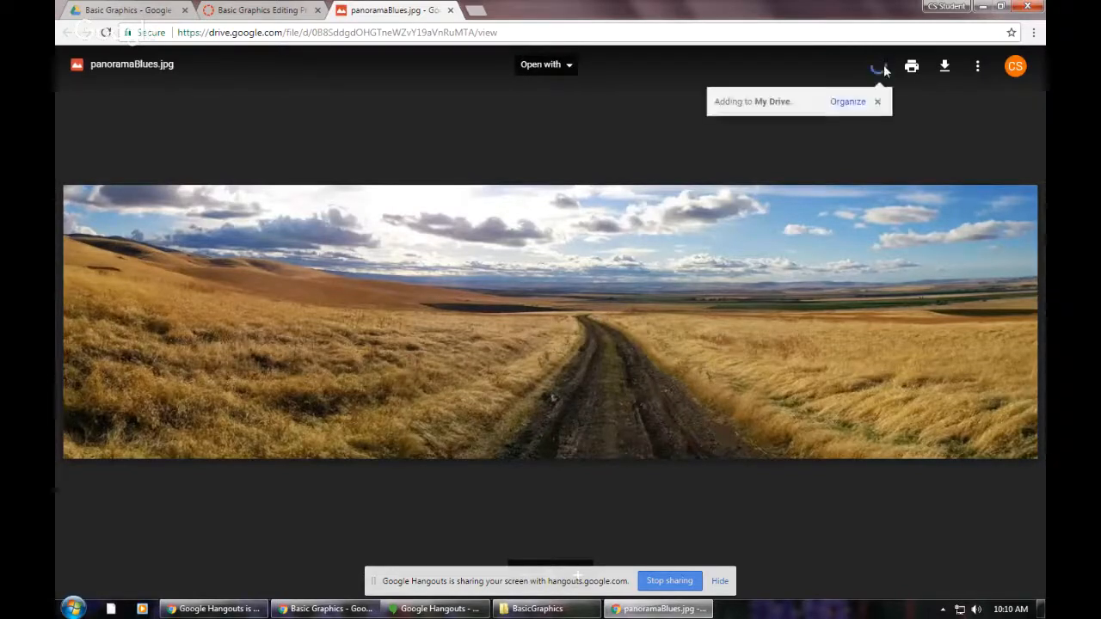
click(854, 104)
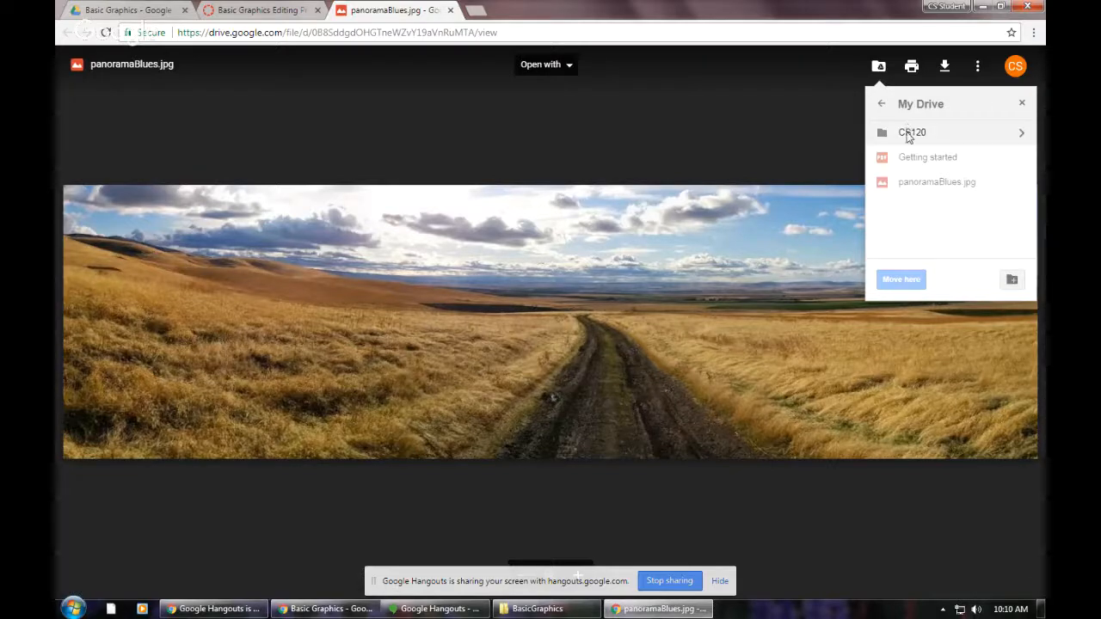
click(908, 136)
click(1022, 133)
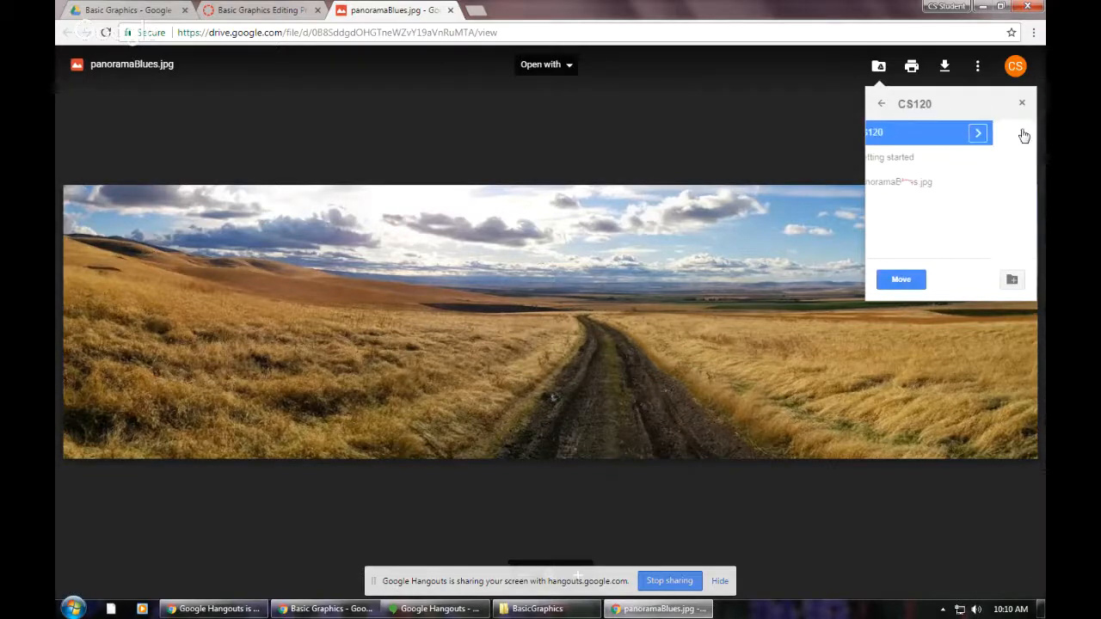
click(1022, 133)
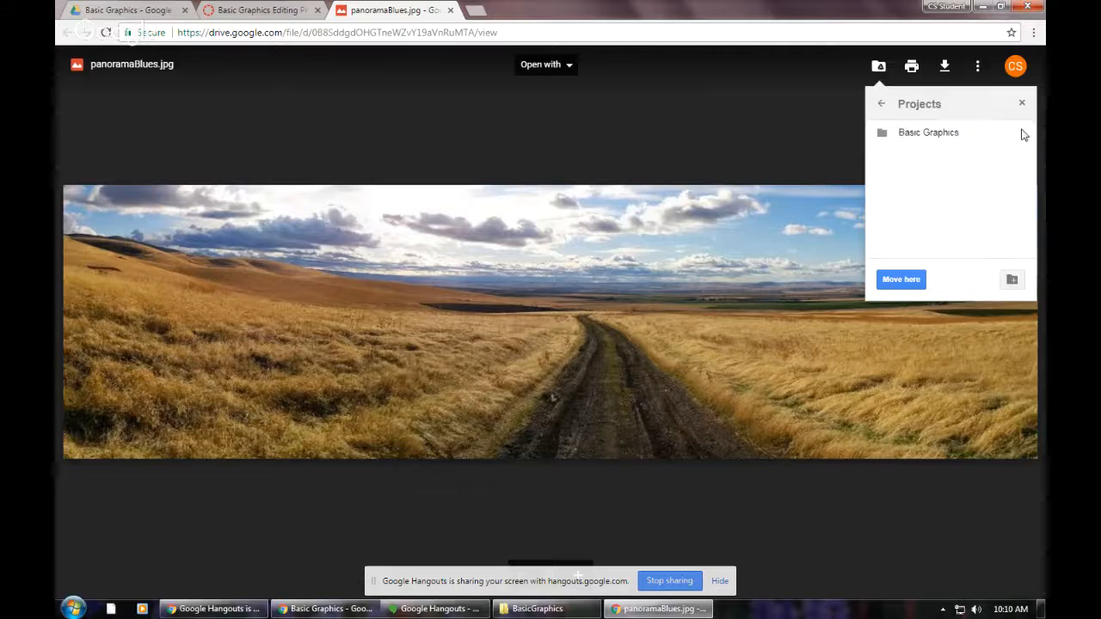
click(955, 142)
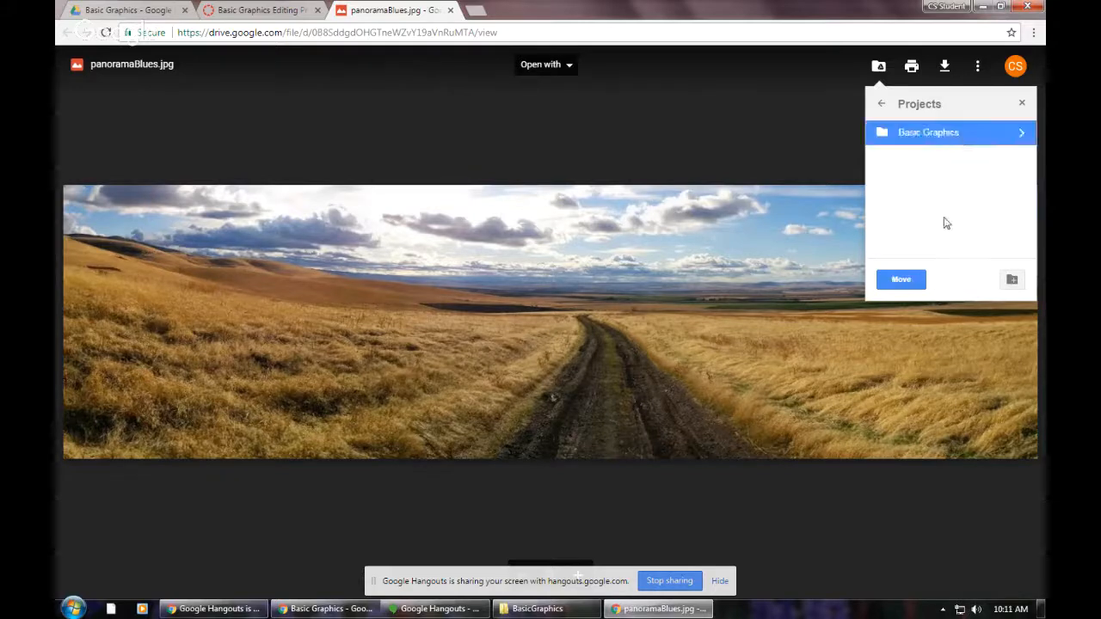
click(903, 279)
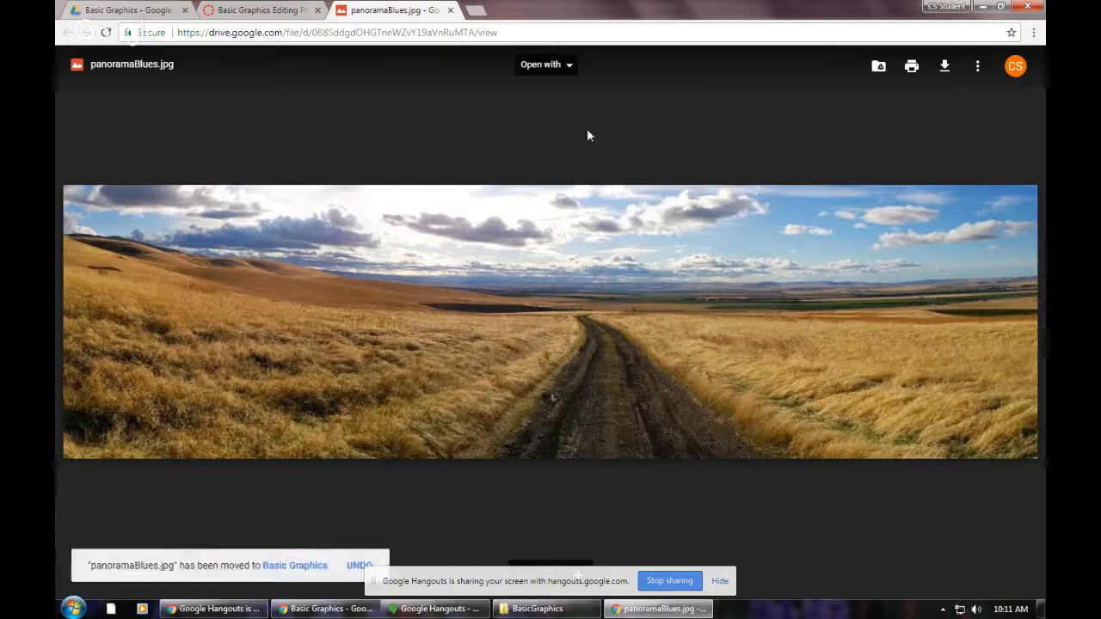
Step: Search the connectable Drive apps for pixlr and connect Pixlr Editor
click(568, 67)
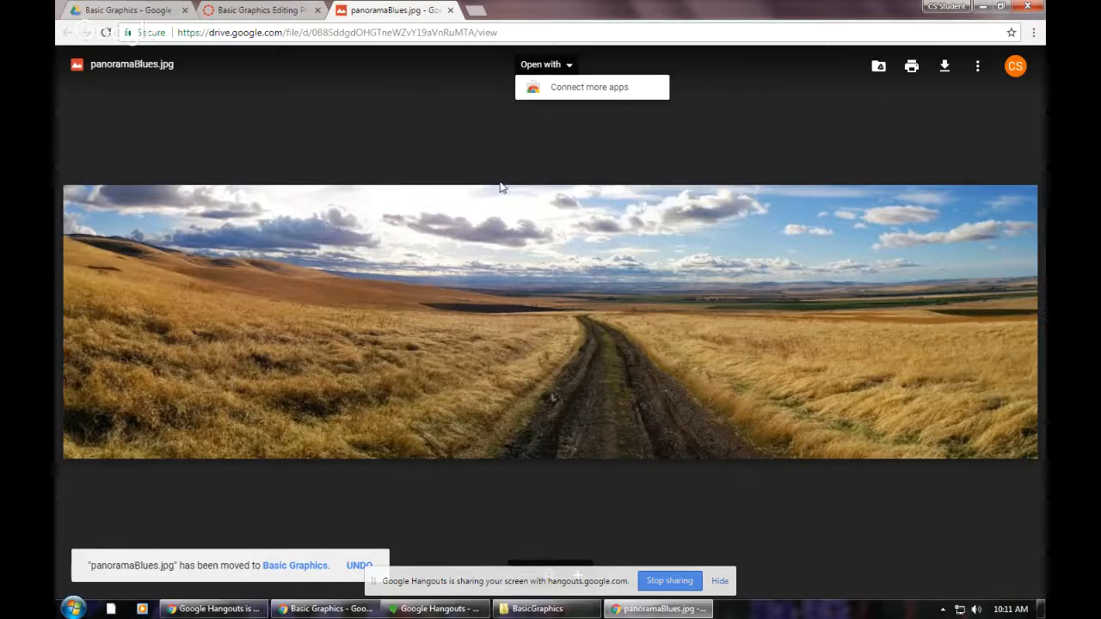
click(564, 87)
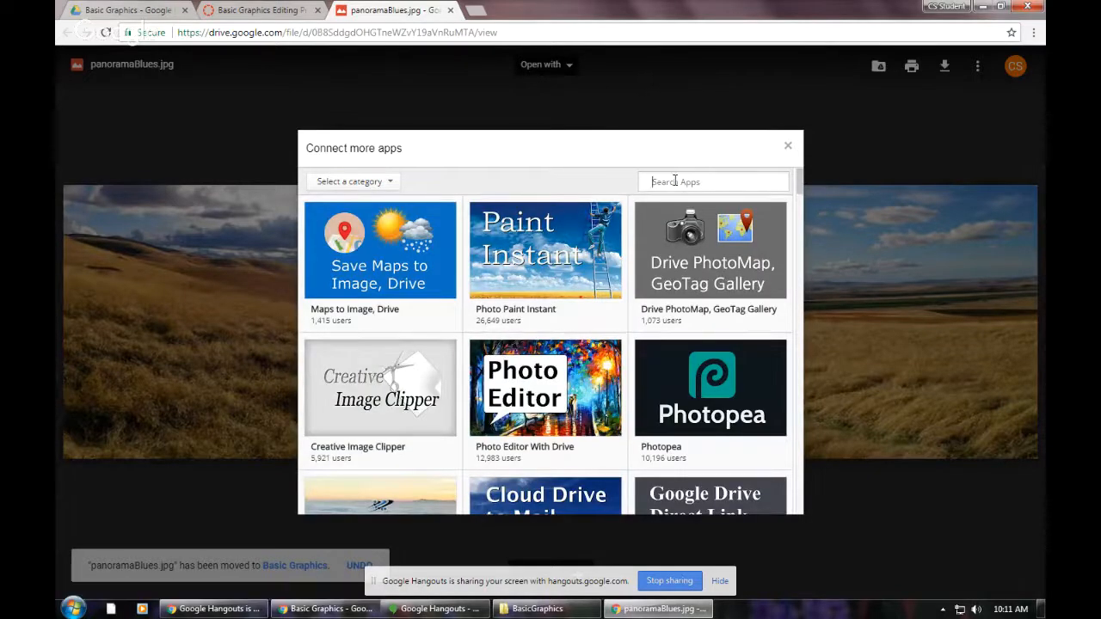
mouse_move(644, 353)
scroll(643, 357, down, 1)
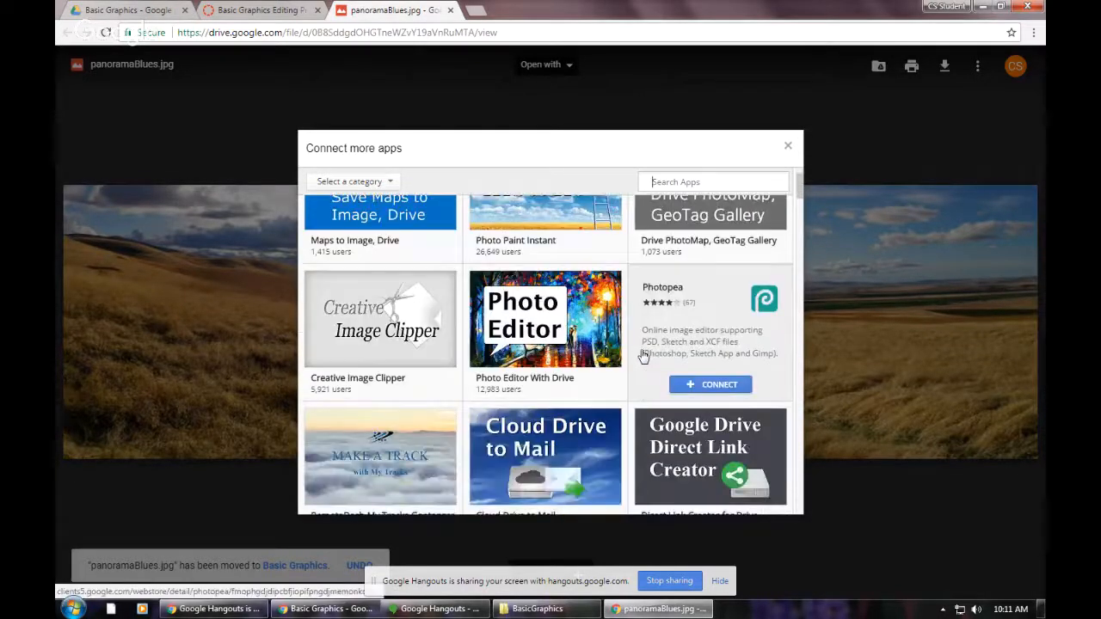
scroll(643, 355, down, 7)
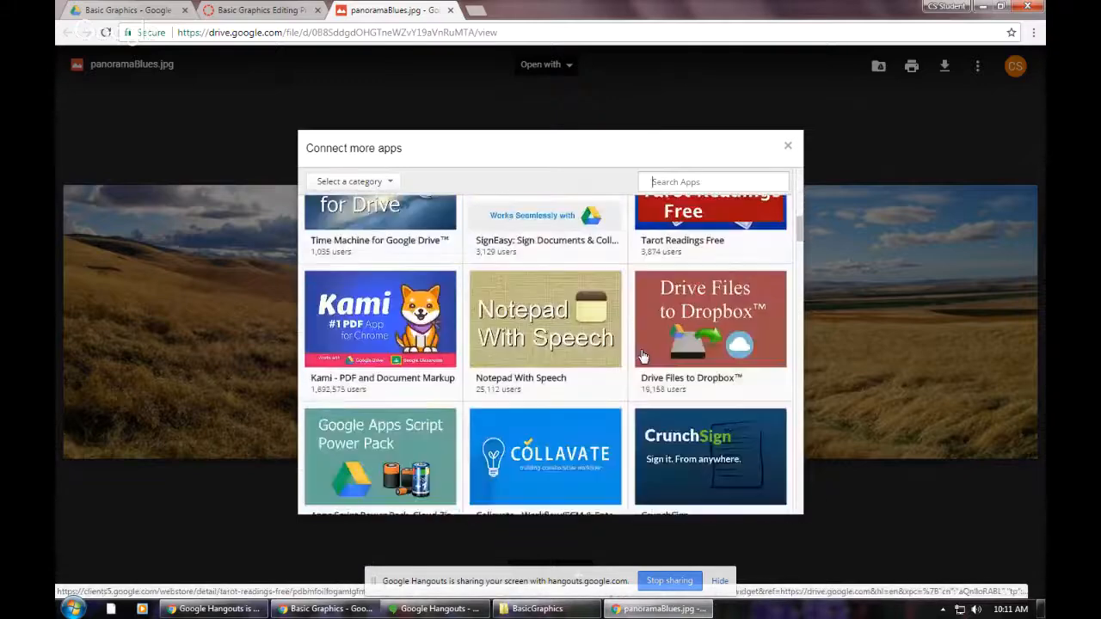
scroll(643, 355, down, 7)
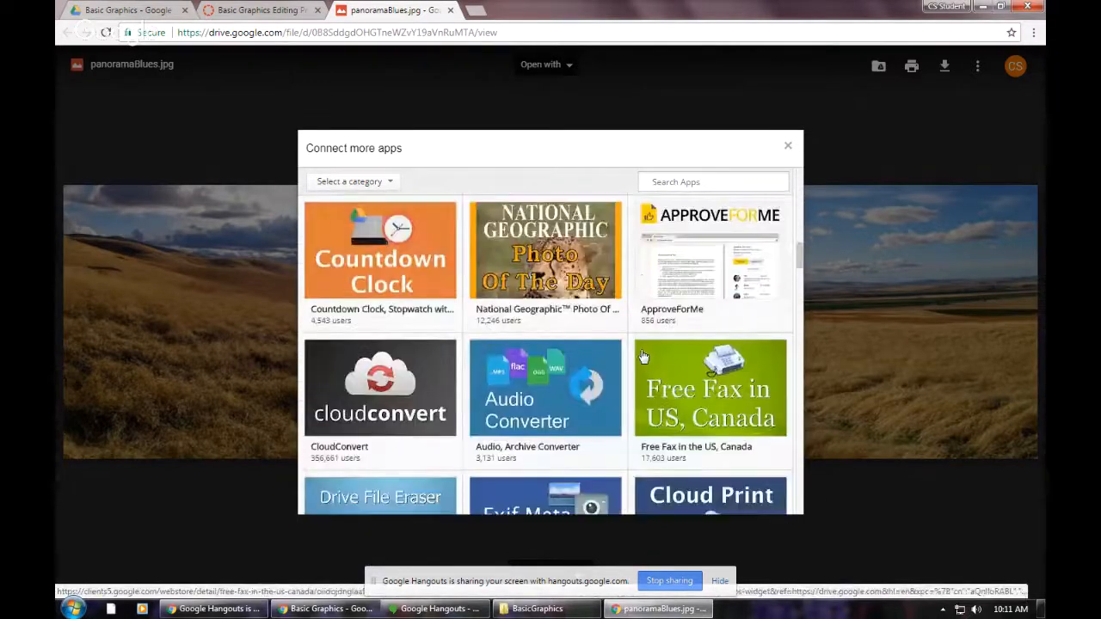
scroll(643, 356, up, 12)
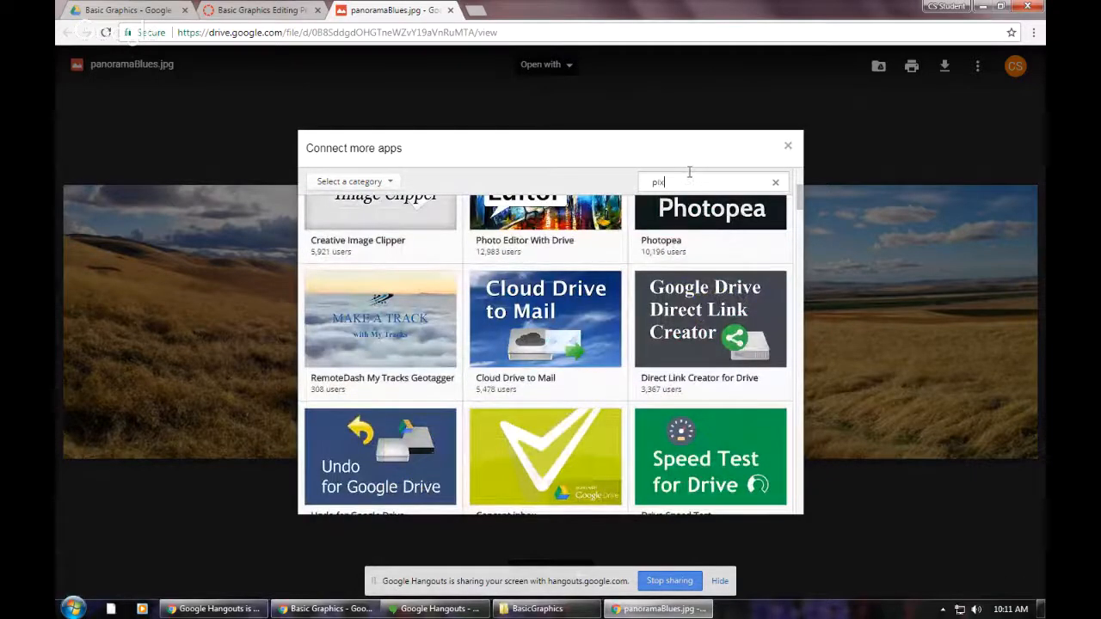
key(Return)
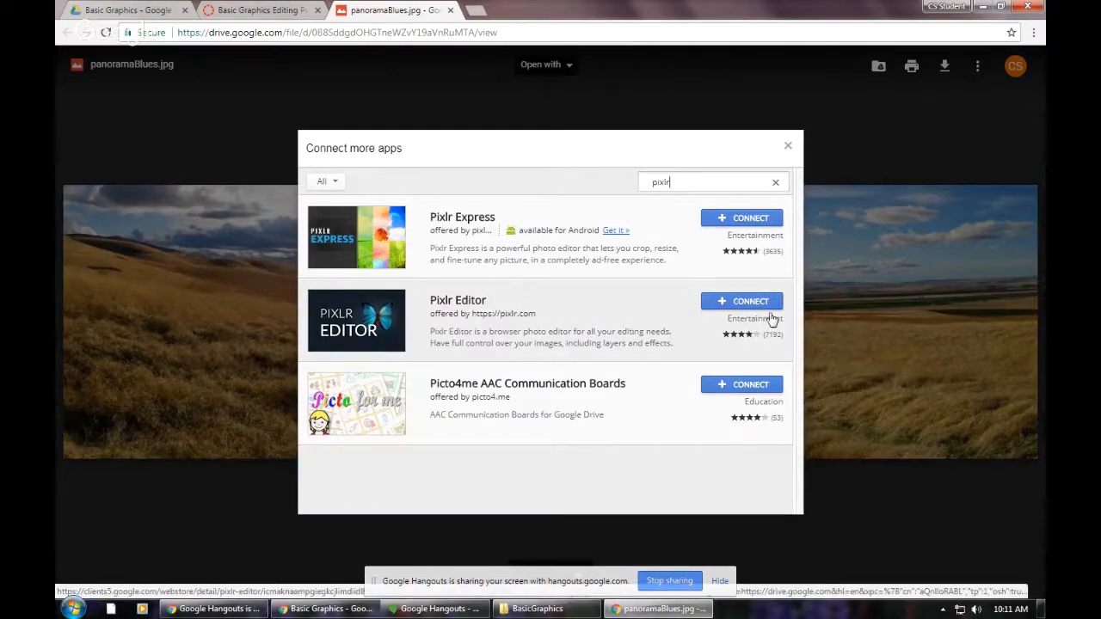
click(745, 305)
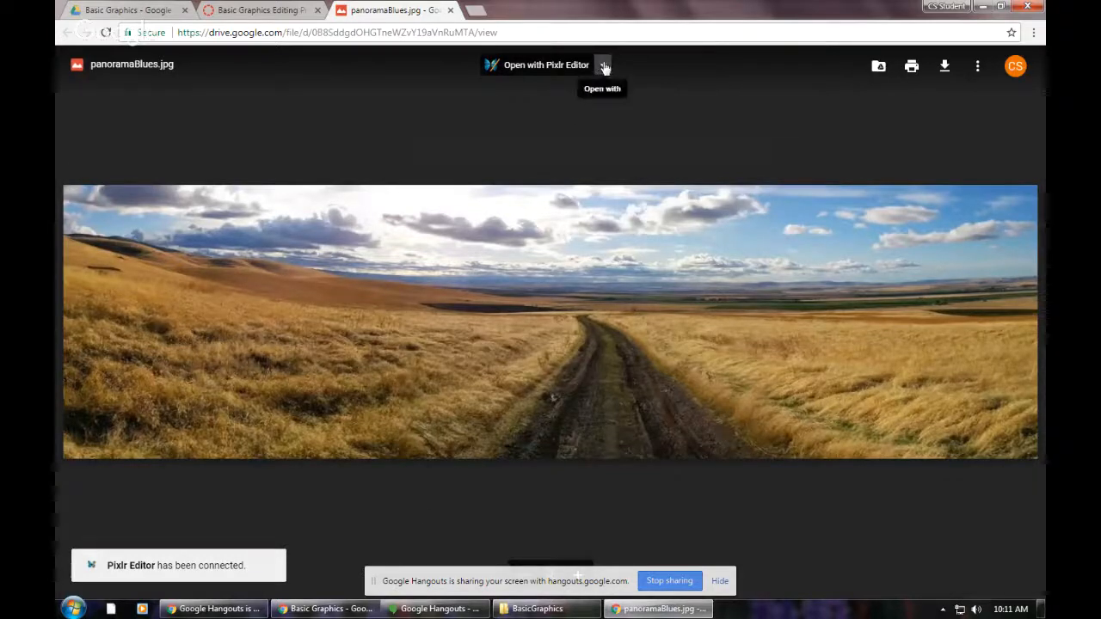
Step: Open panoramaBlues.jpg from Drive with Pixlr Editor, choosing the student account and allowing access to its Drive files
click(546, 66)
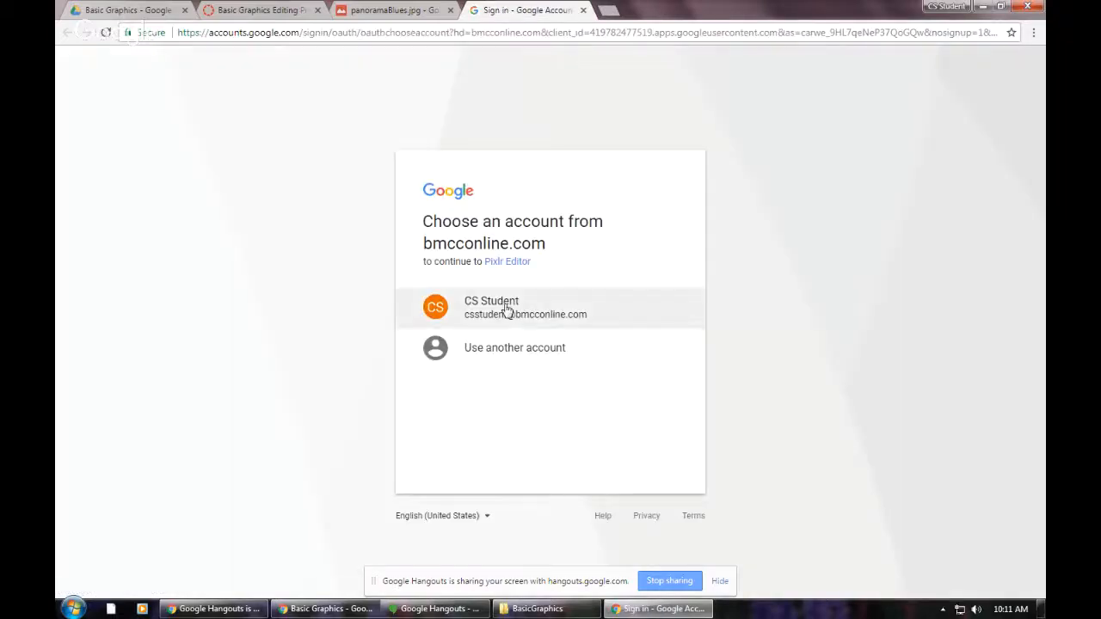
click(505, 309)
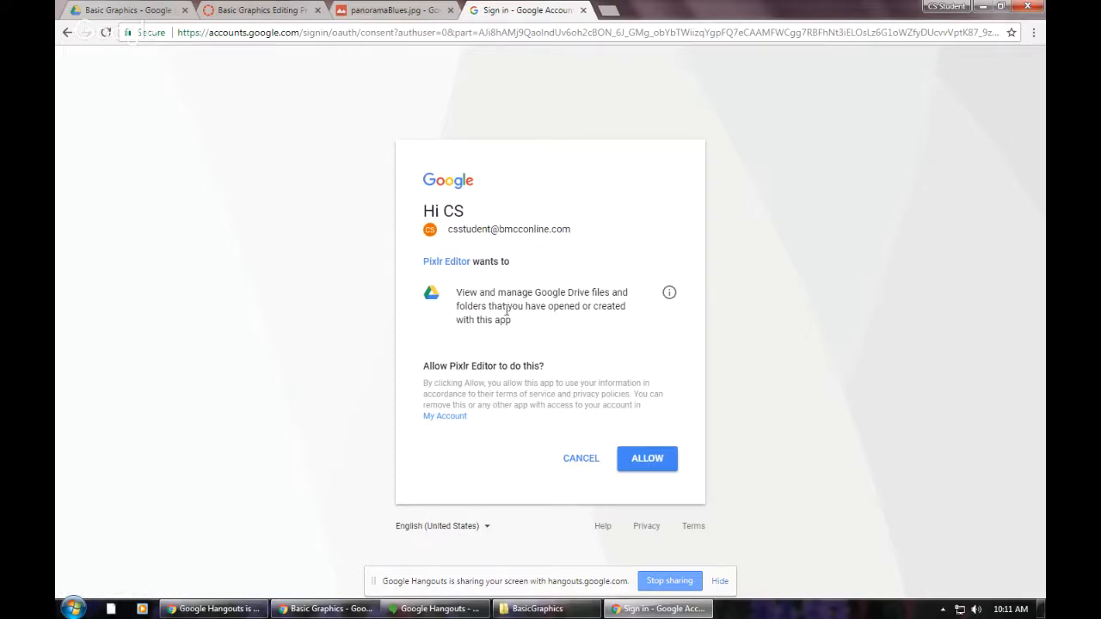
click(661, 462)
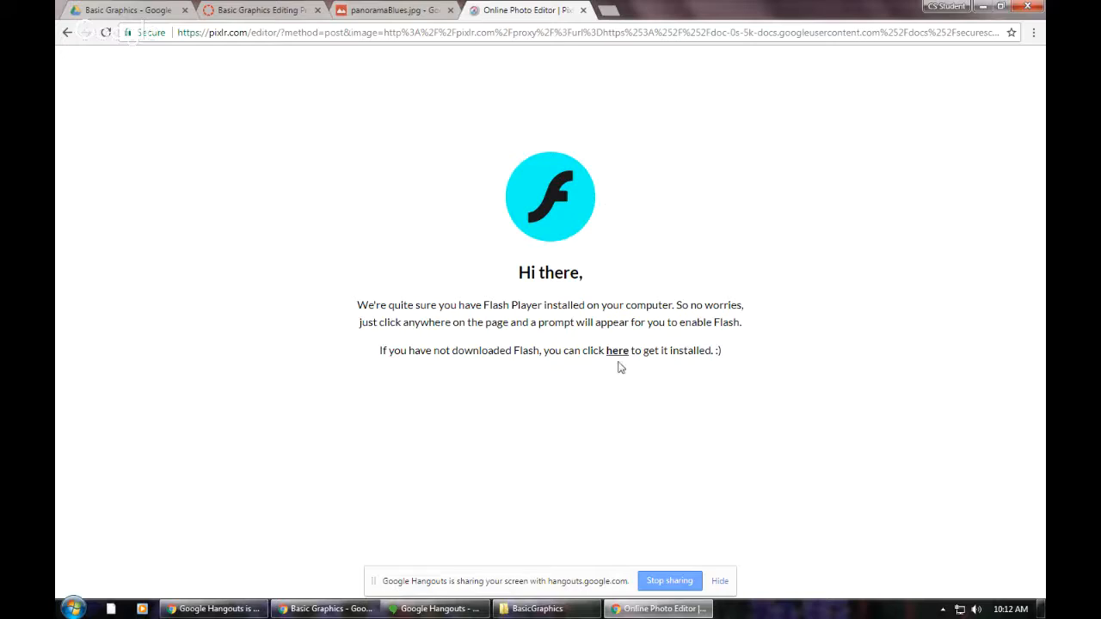
Step: Allow pixlr.com to run Flash and reload the page so the editor loads the photo
click(723, 582)
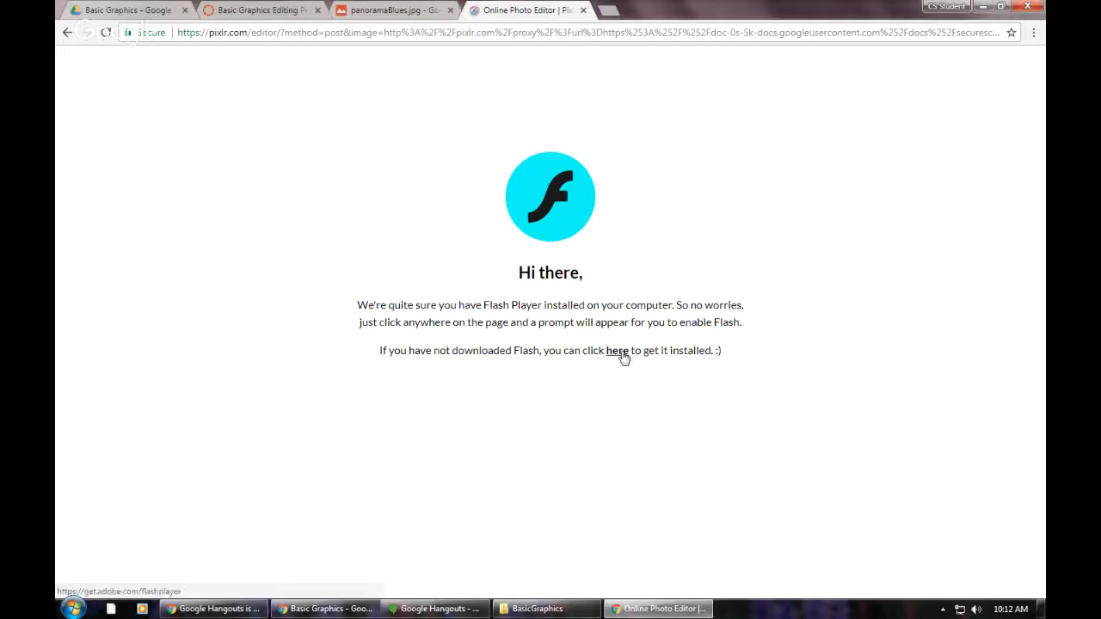
click(559, 173)
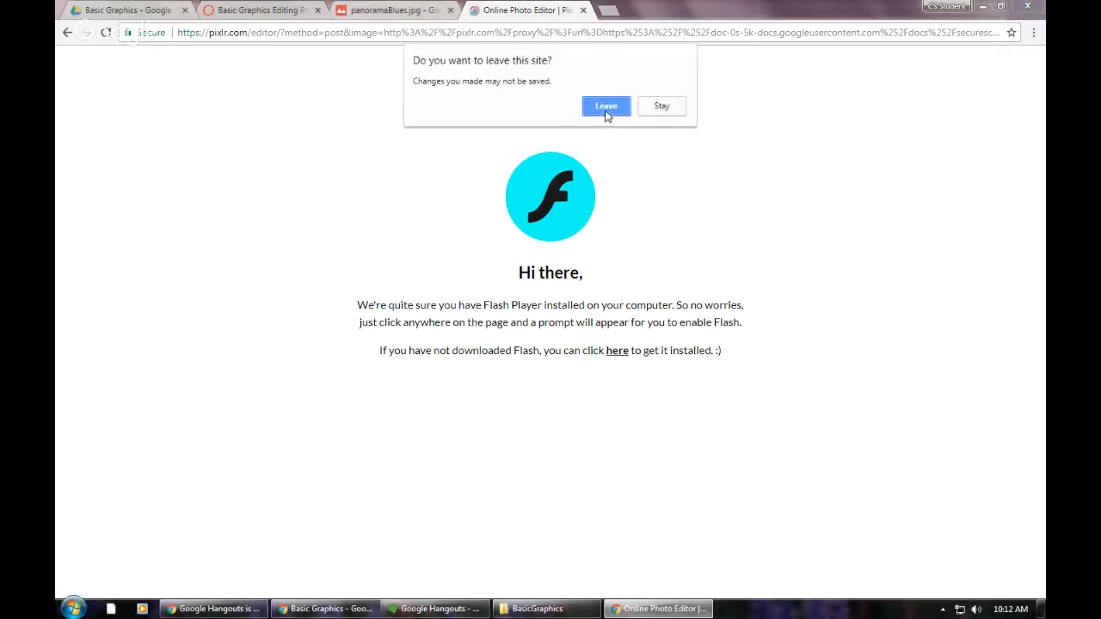
click(605, 106)
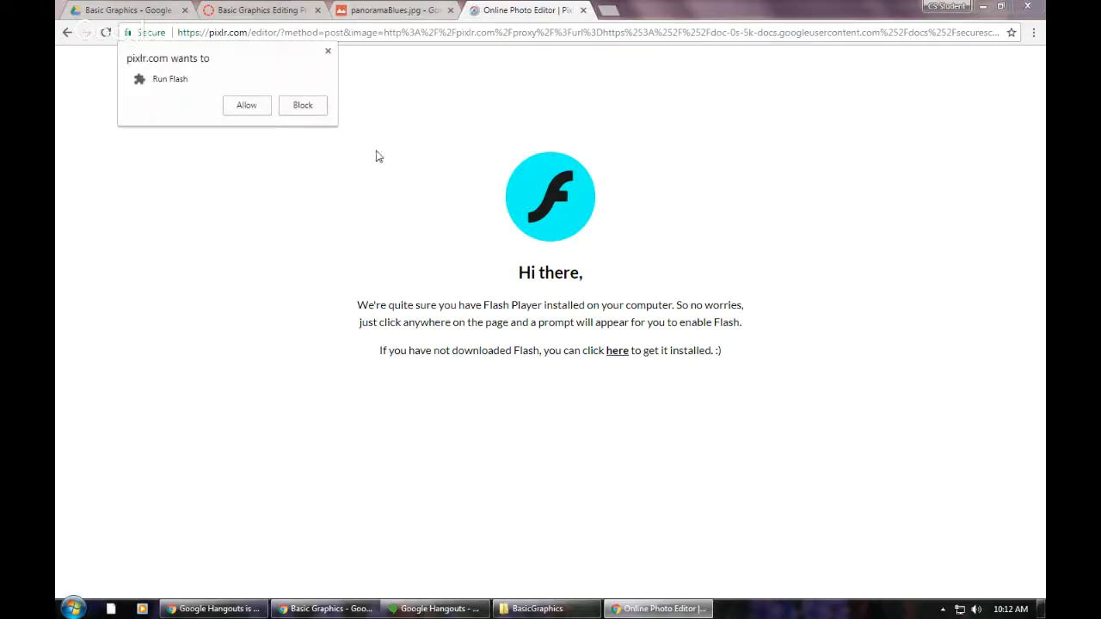
click(248, 106)
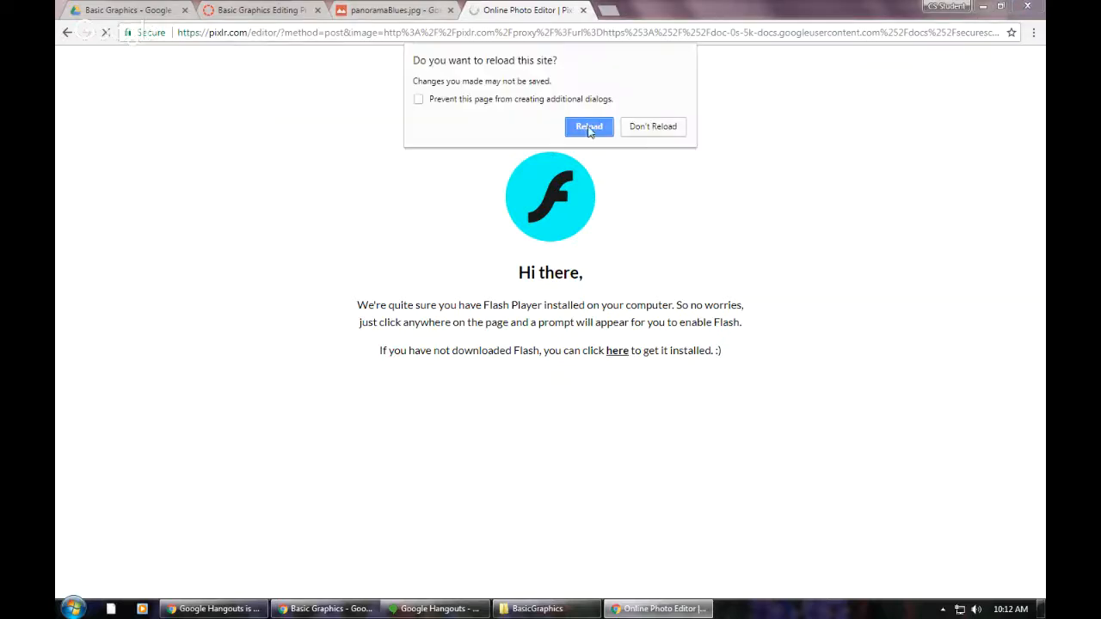
click(589, 127)
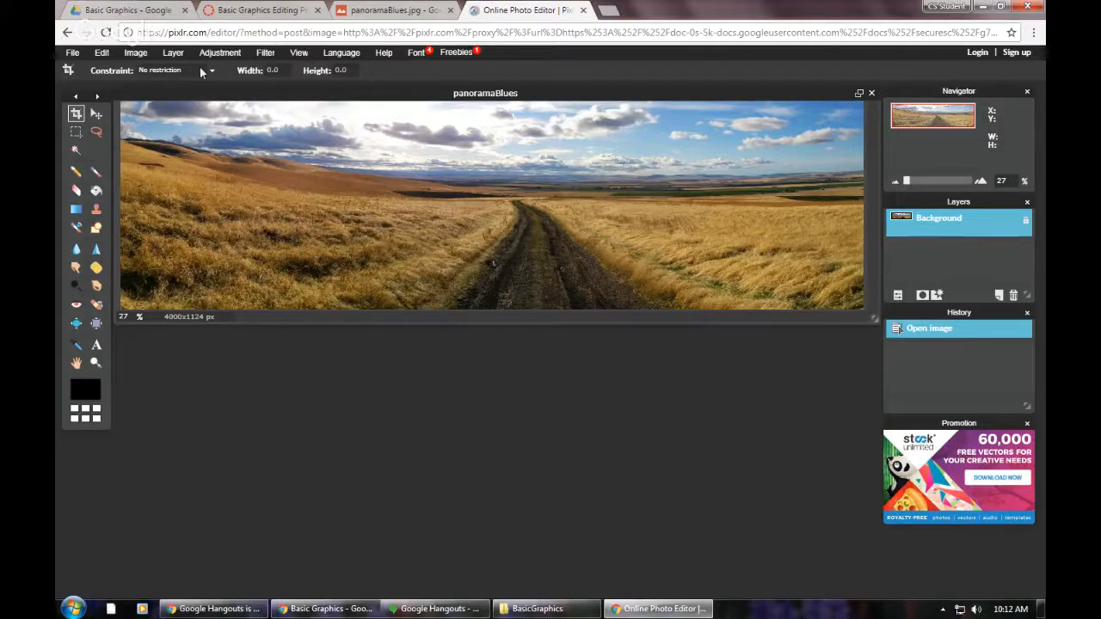
click(69, 54)
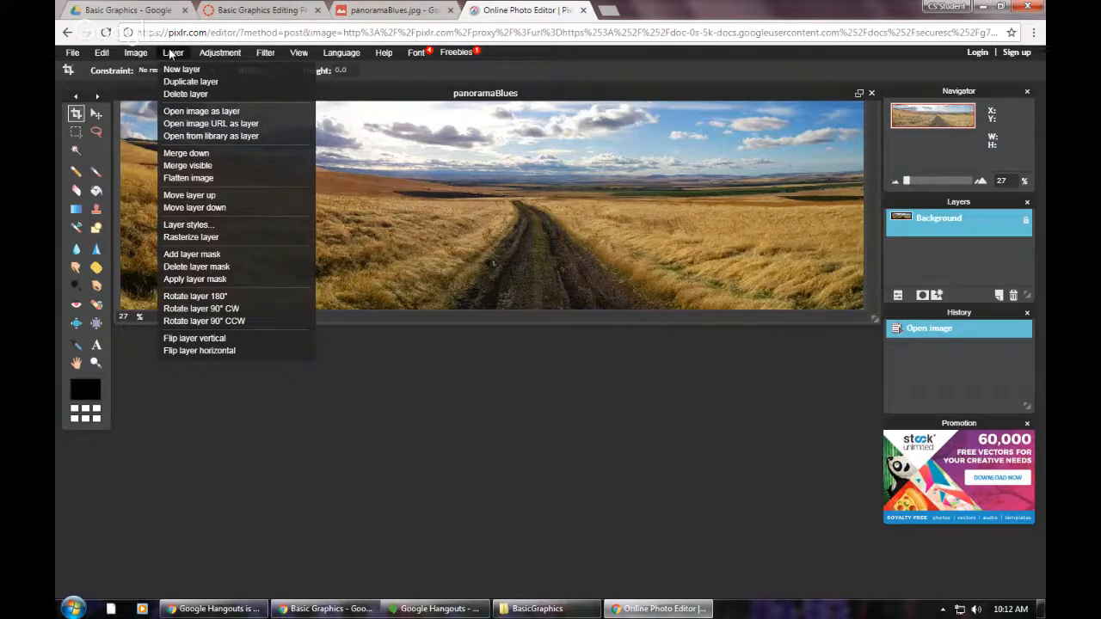
click(392, 479)
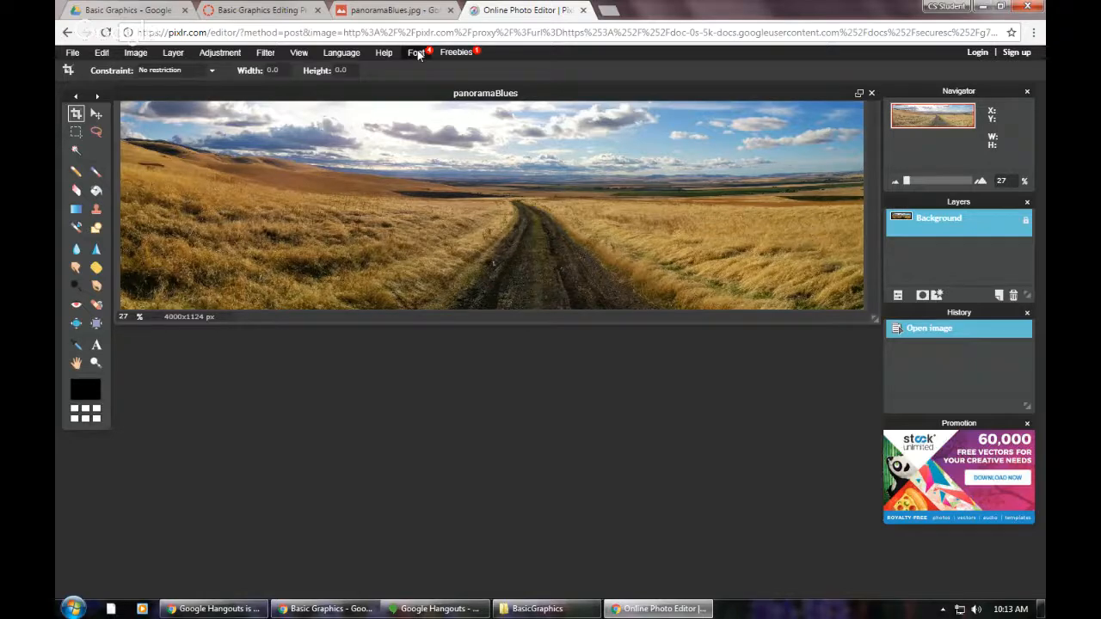
Step: Download the assignment's Part 1 digital photograph, panoramaBlues.jpg, and show it in the Downloads folder
click(255, 11)
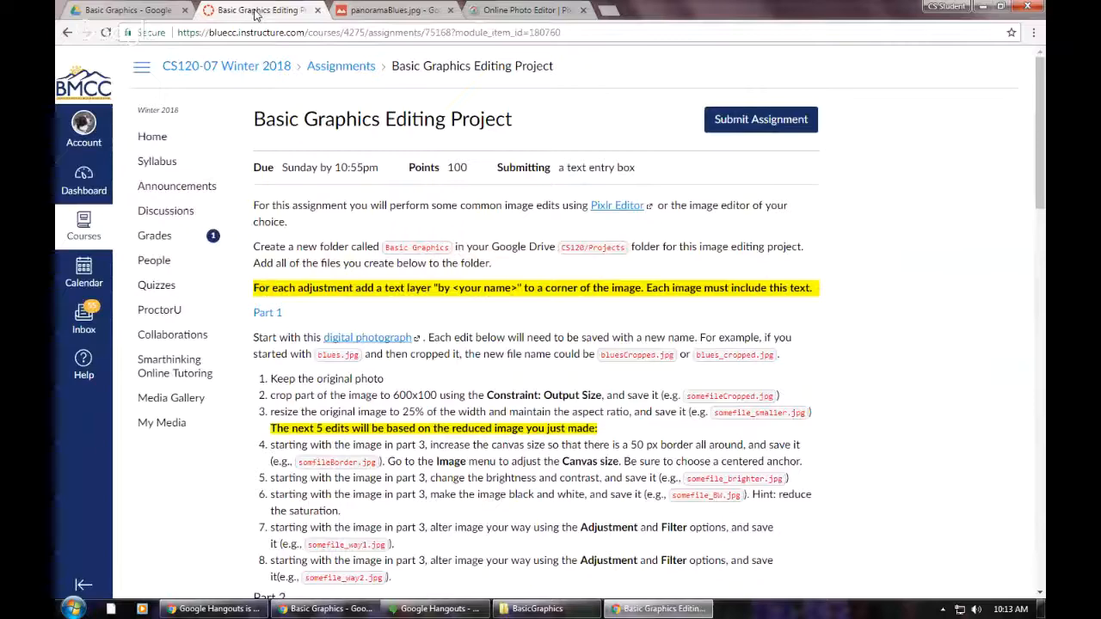
click(393, 341)
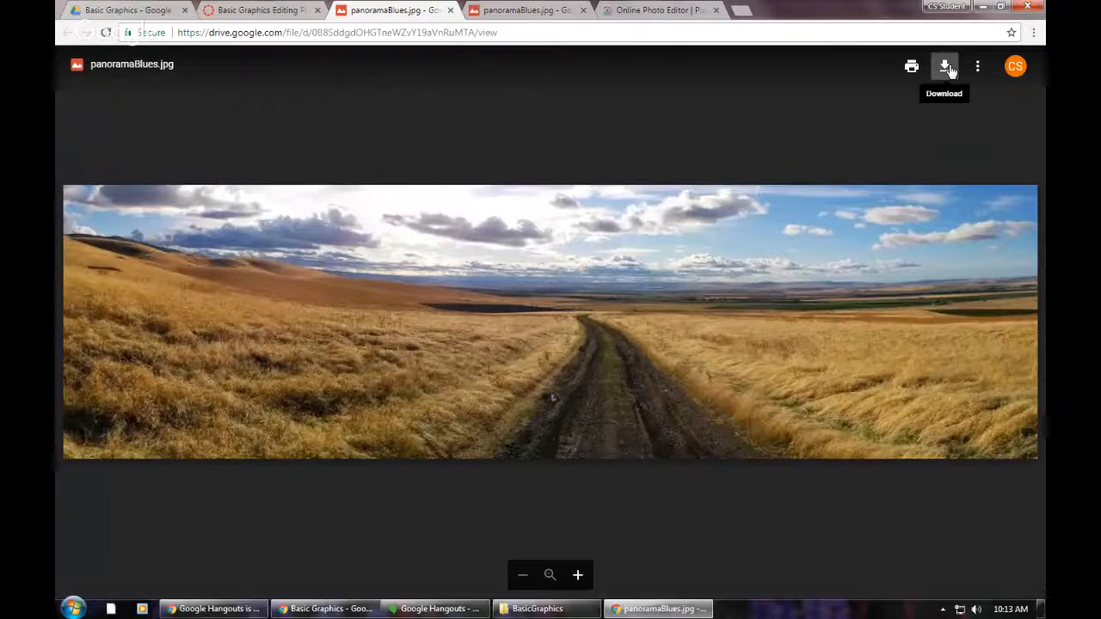
click(949, 69)
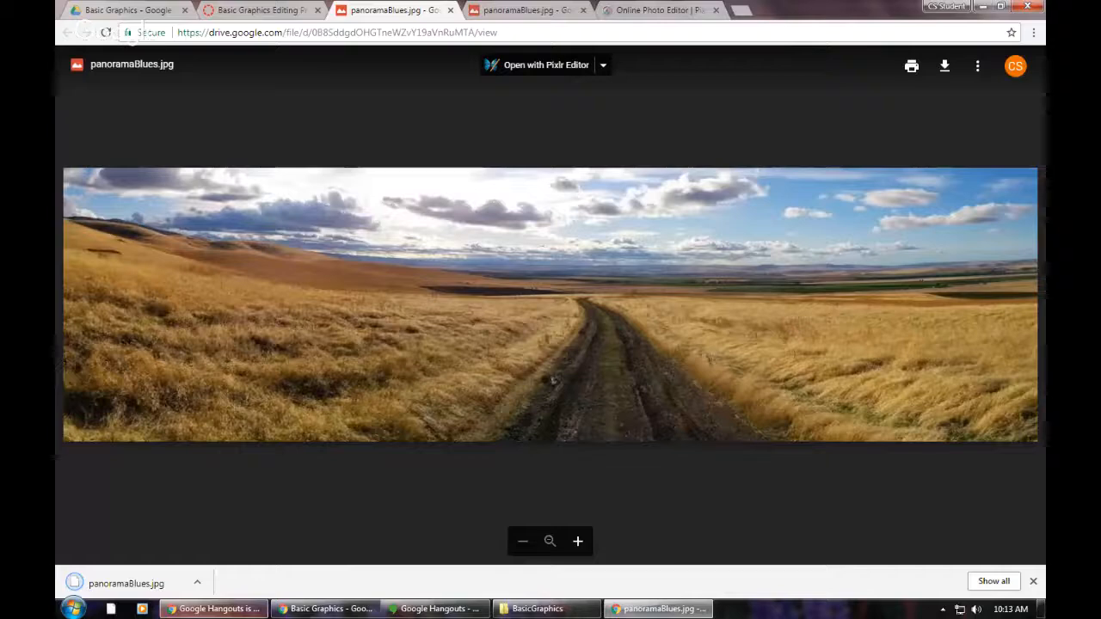
click(199, 584)
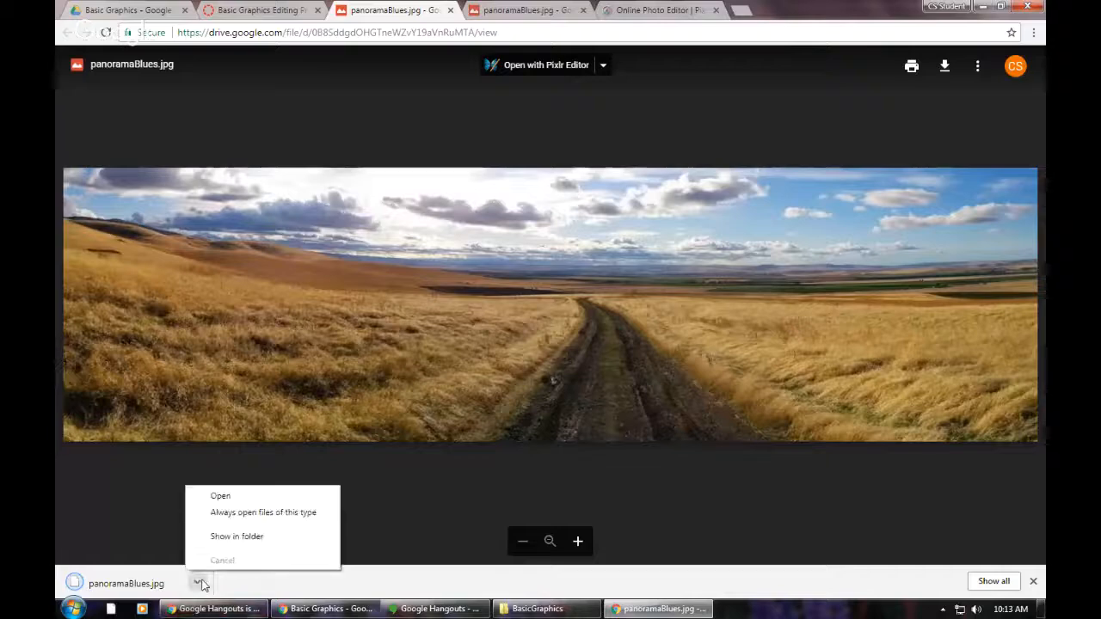
click(247, 537)
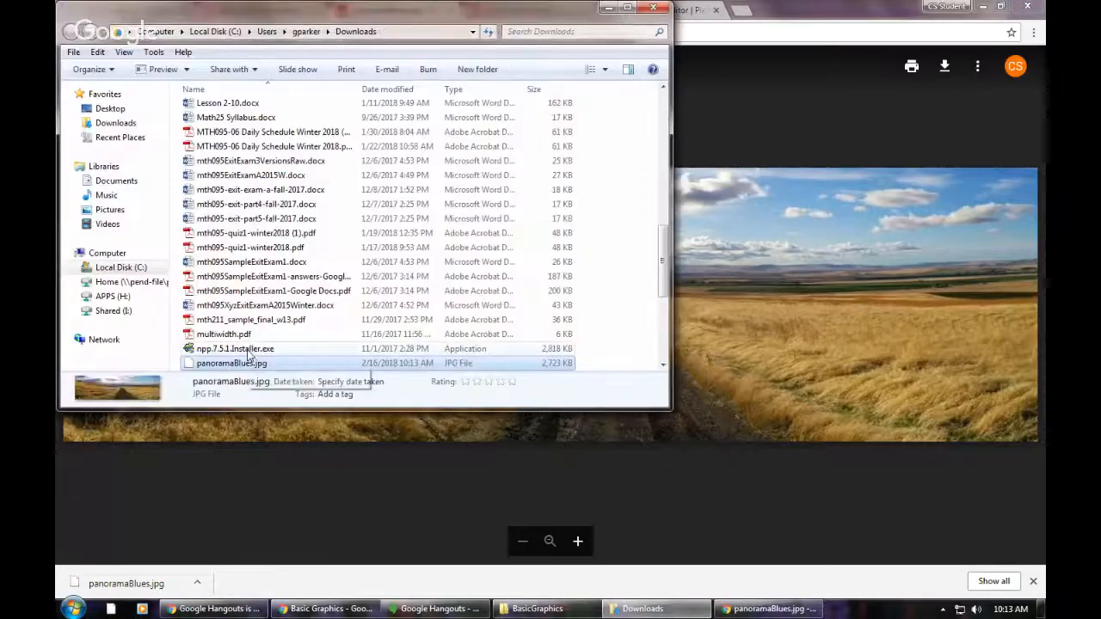
Step: Copy panoramaBlues.jpg from Downloads into the local CS120/Projects/BasicGraphics folder
click(538, 608)
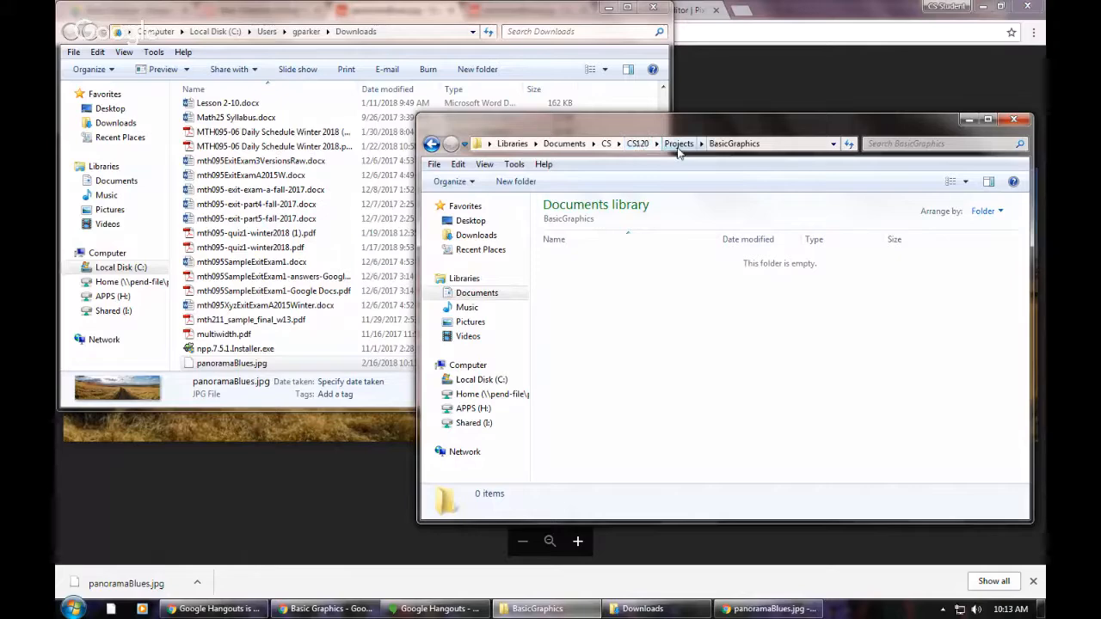
drag(675, 127, 703, 59)
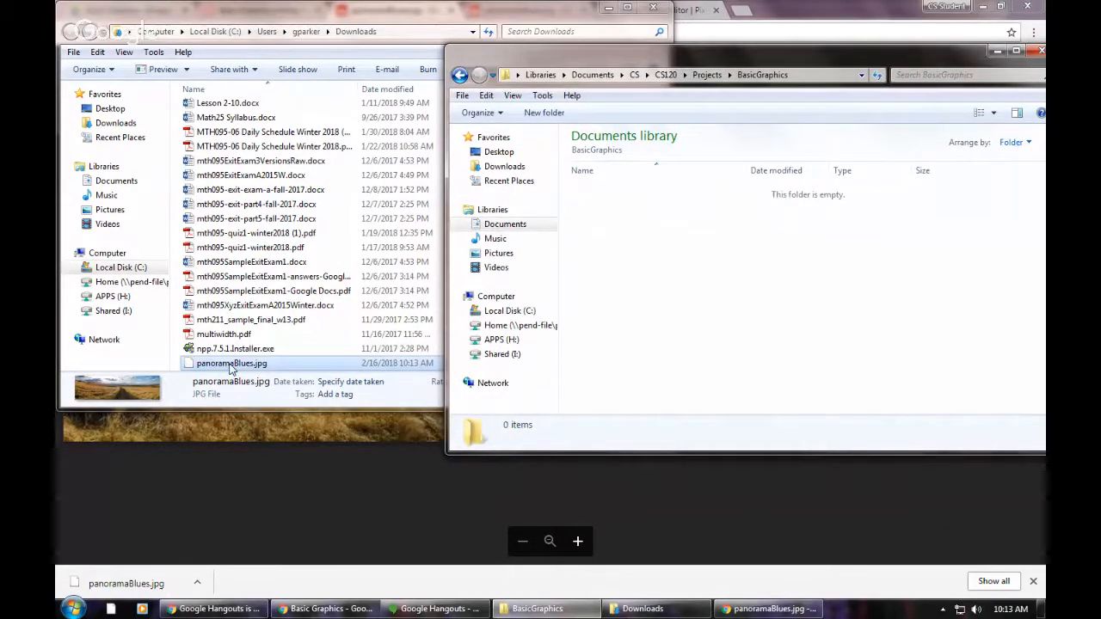
drag(231, 368, 794, 275)
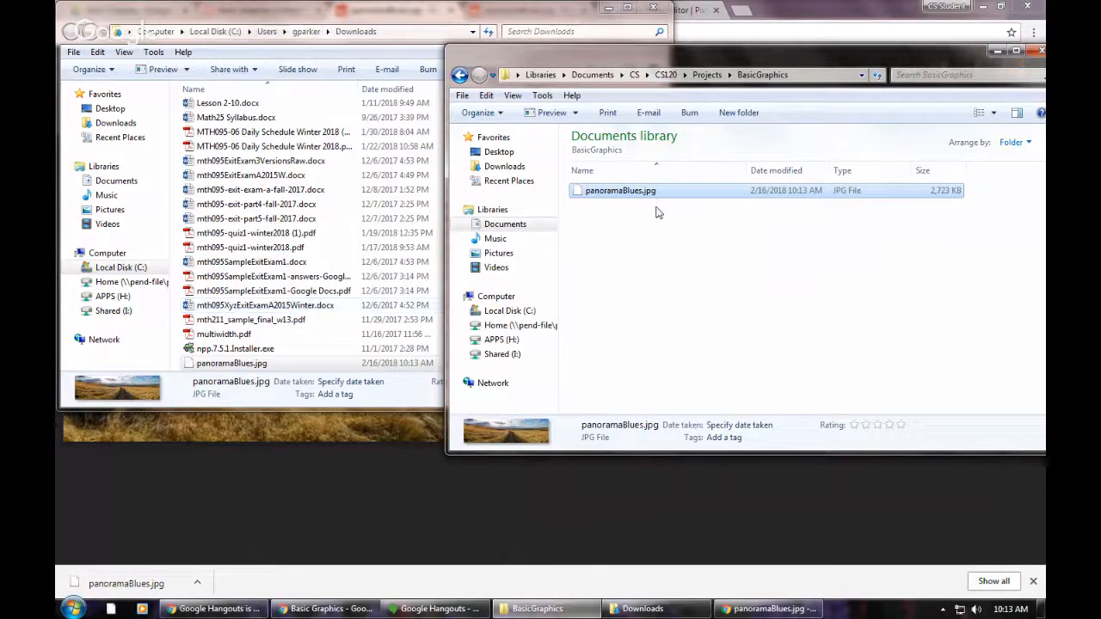
click(703, 270)
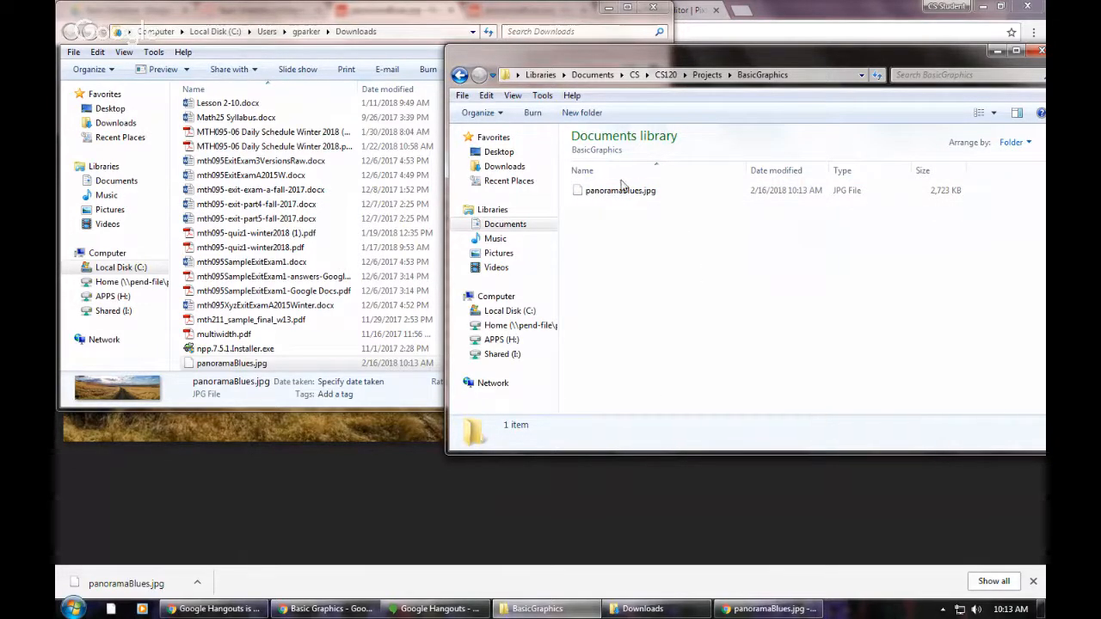
Step: Go to pixlr.com in a new browser tab and launch the Pixlr Editor web app from there
click(788, 11)
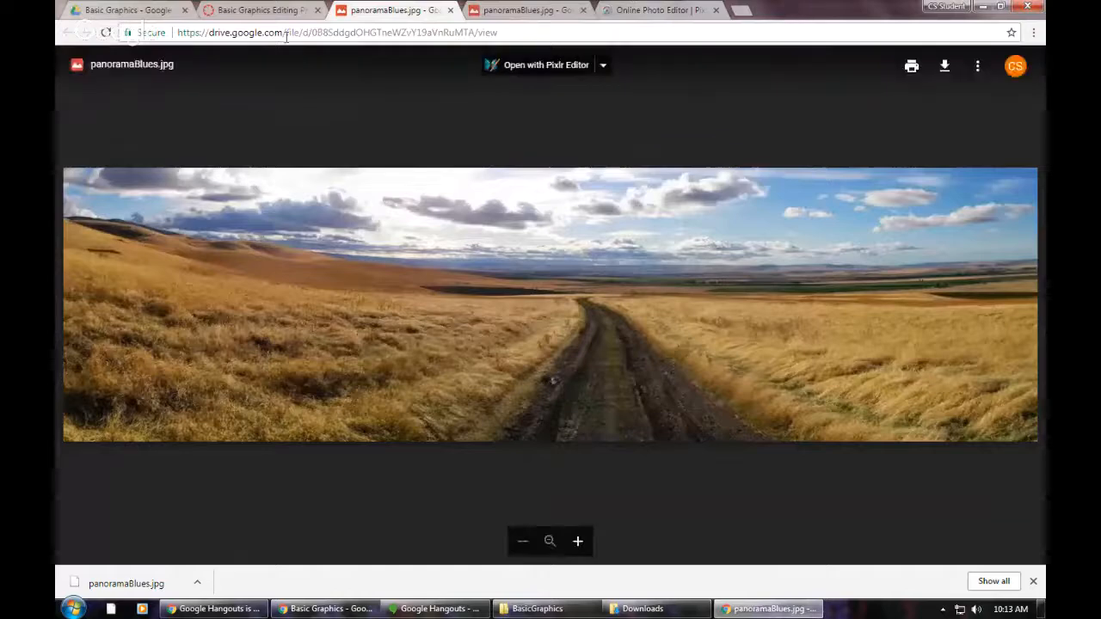
click(664, 12)
click(742, 11)
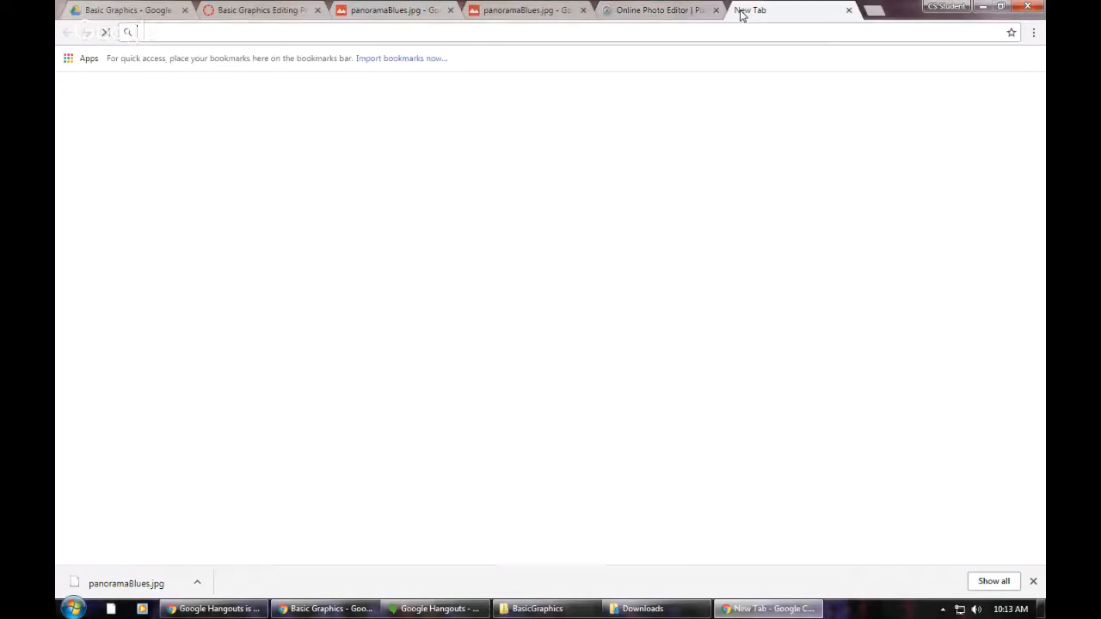
text(pixlr)
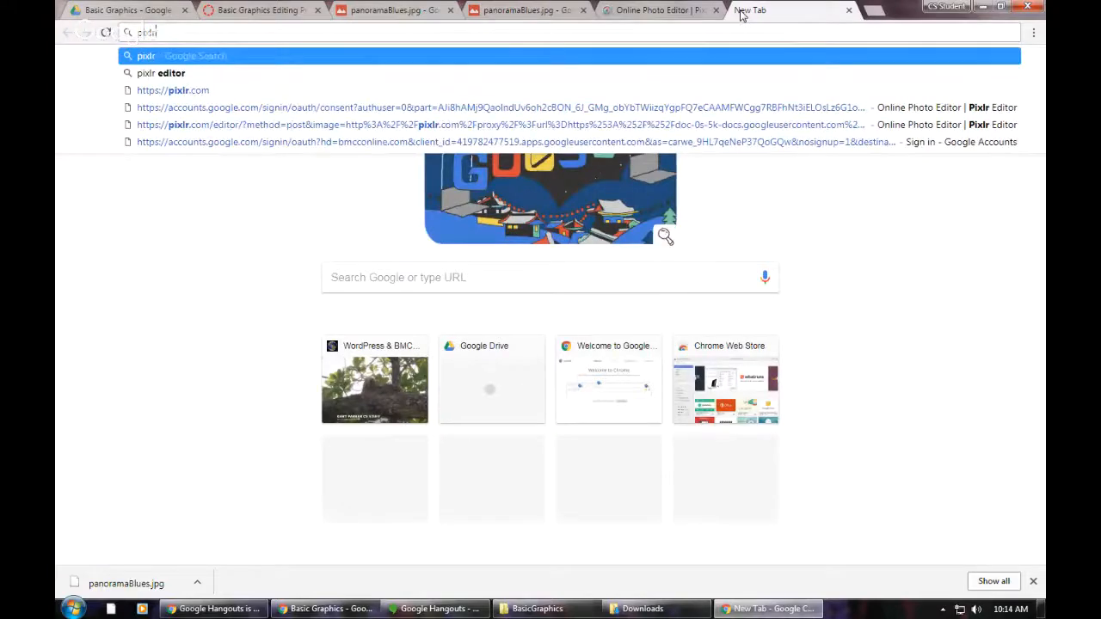
key(Down)
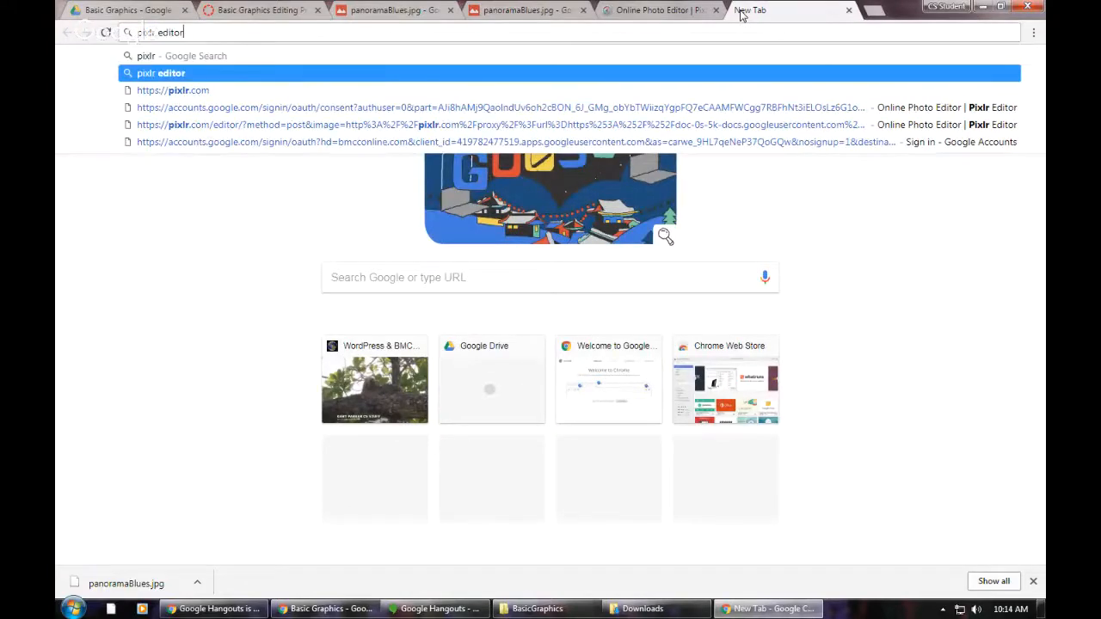
key(Down)
key(Return)
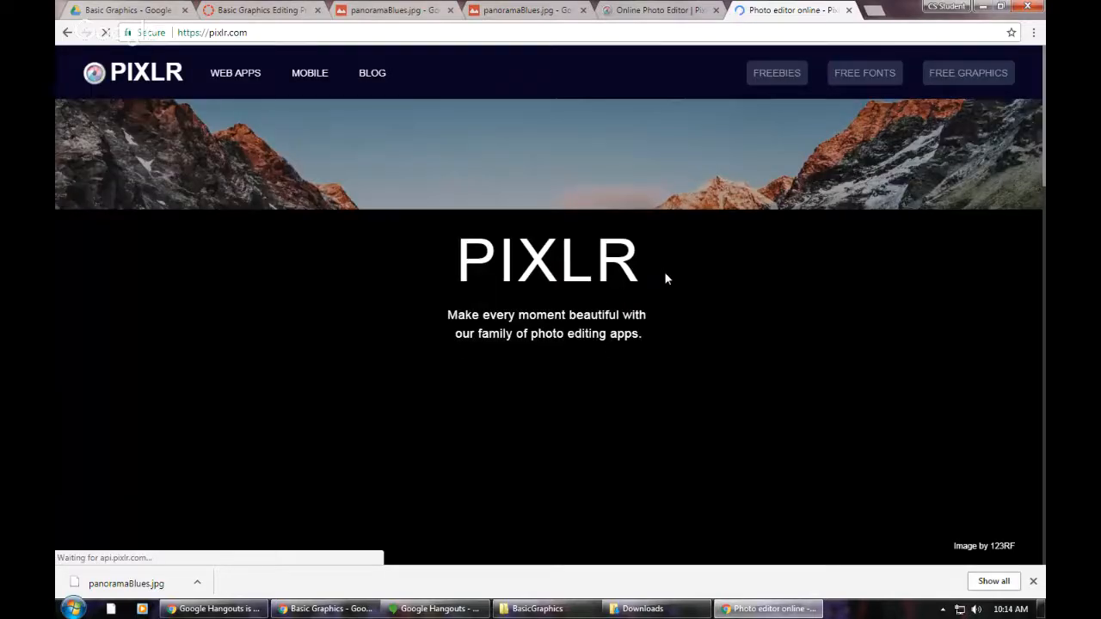
scroll(557, 348, down, 7)
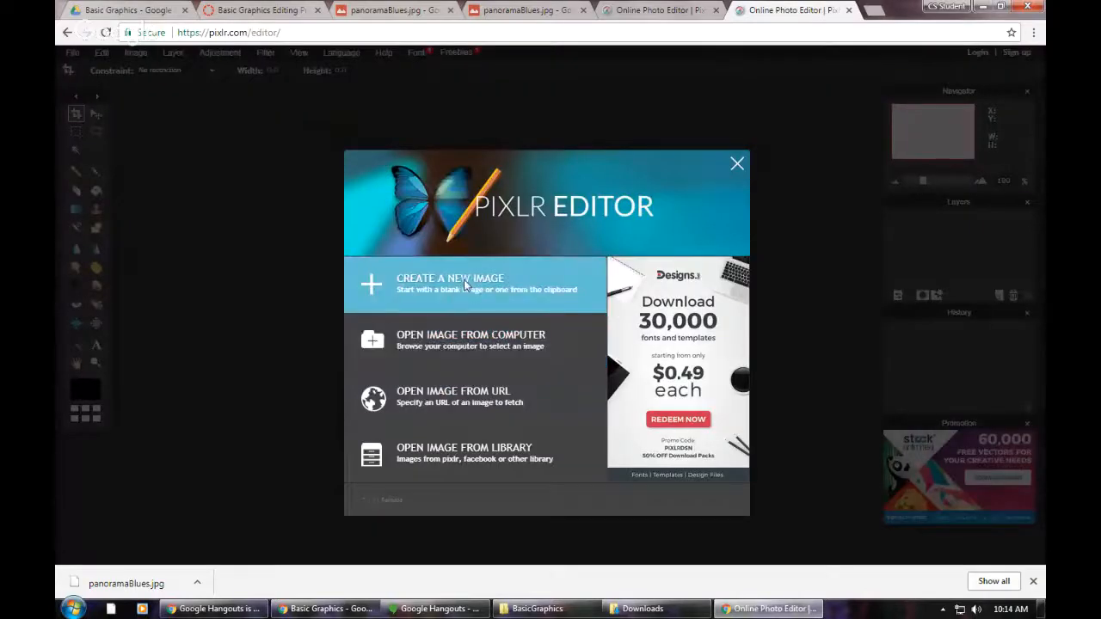
Step: Open panoramaBlues.jpg from the computer's CS120/Projects/BasicGraphics folder in the editor
click(456, 340)
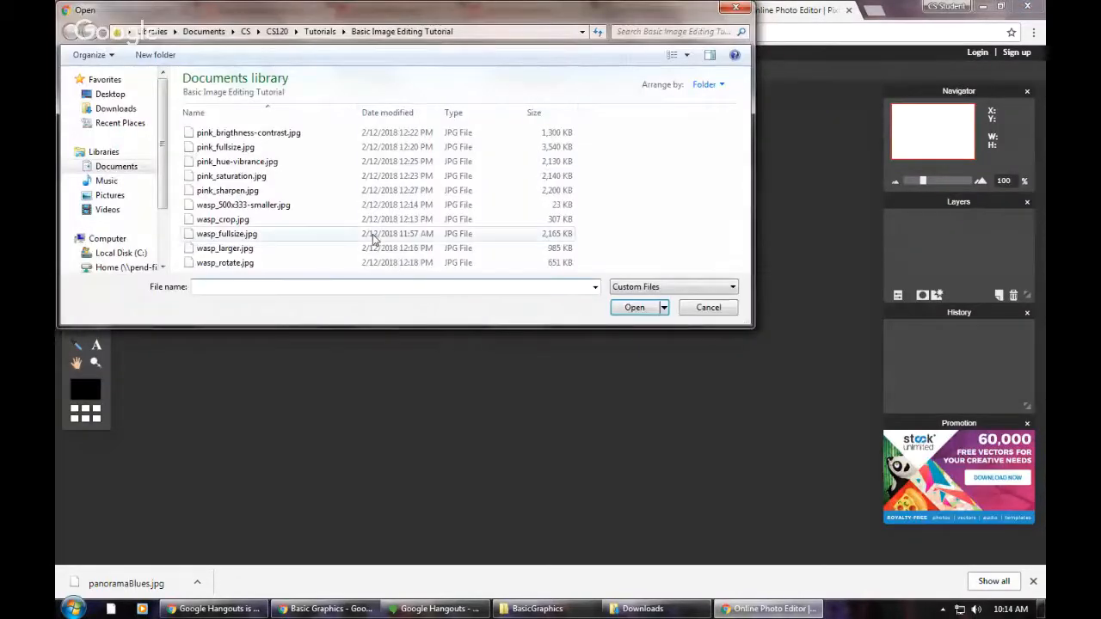
click(272, 31)
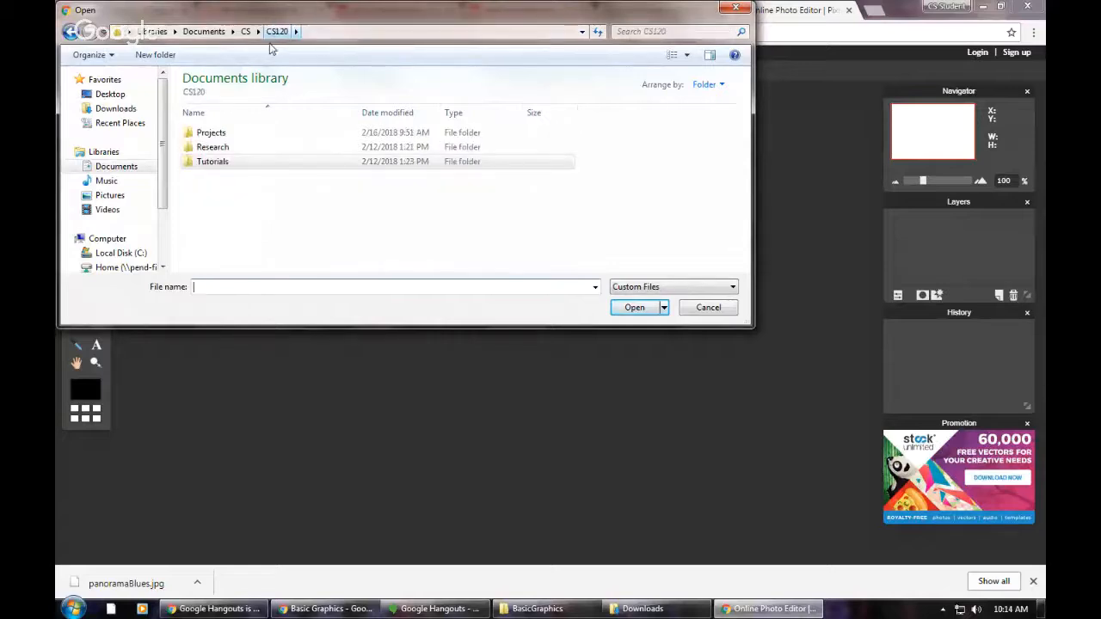
double_click(213, 135)
double_click(230, 137)
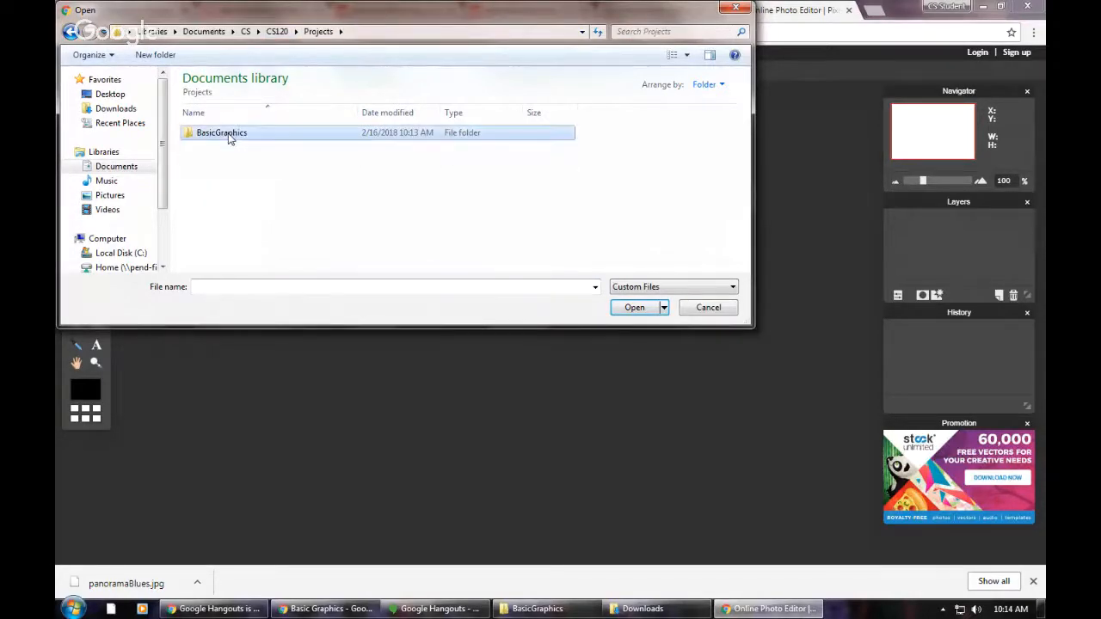
click(229, 135)
click(634, 308)
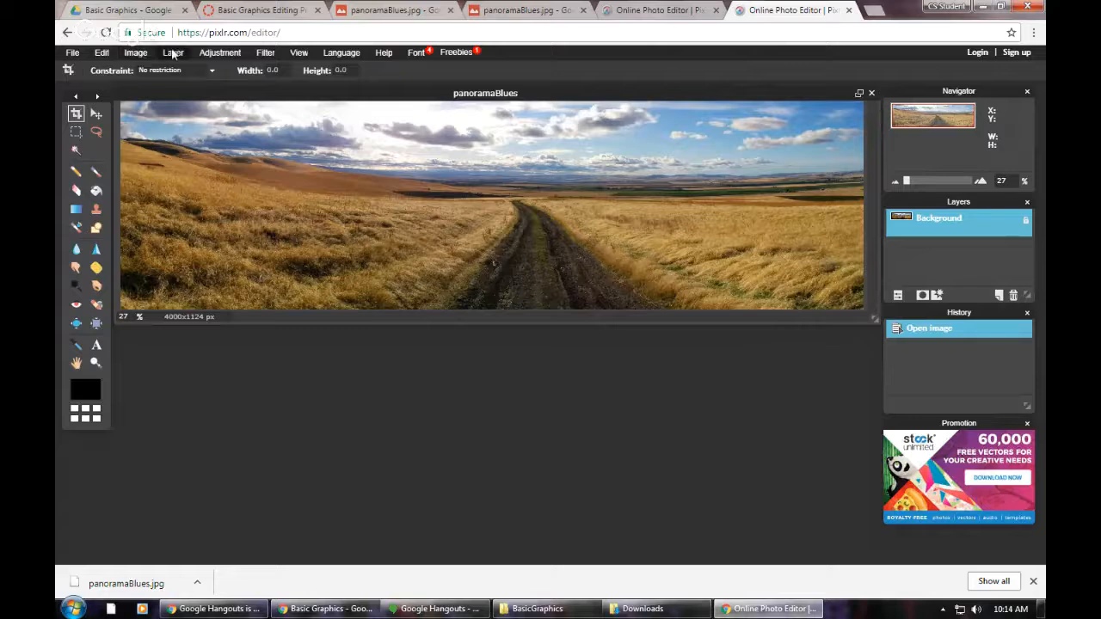
Step: Set the Crop tool's constraint to Output size with a width of 600 and a height of 100
click(137, 52)
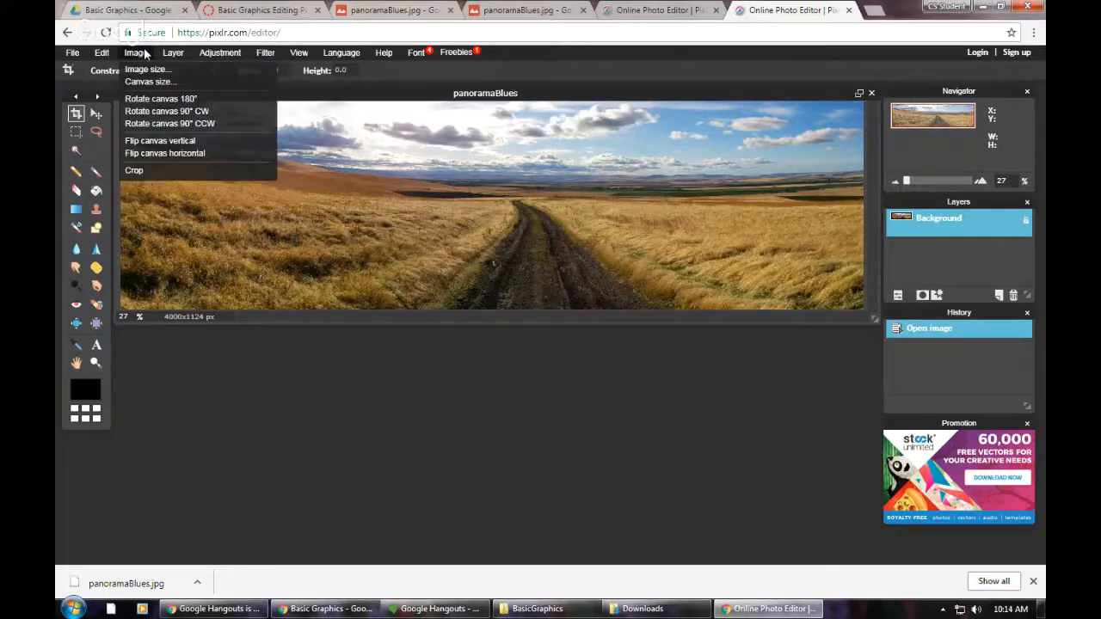
click(72, 53)
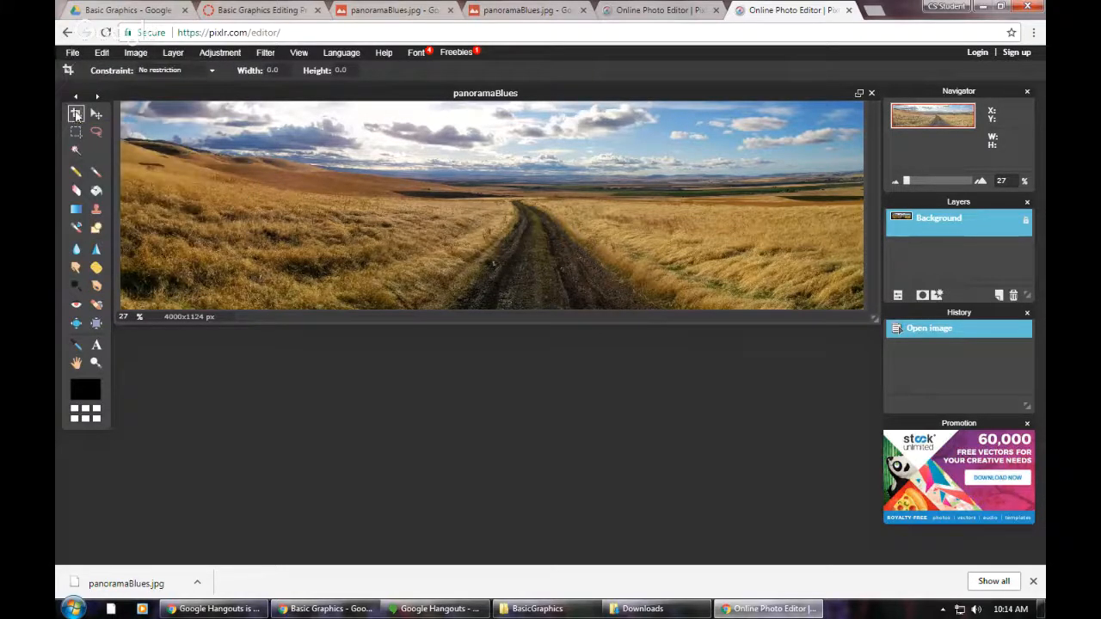
click(148, 70)
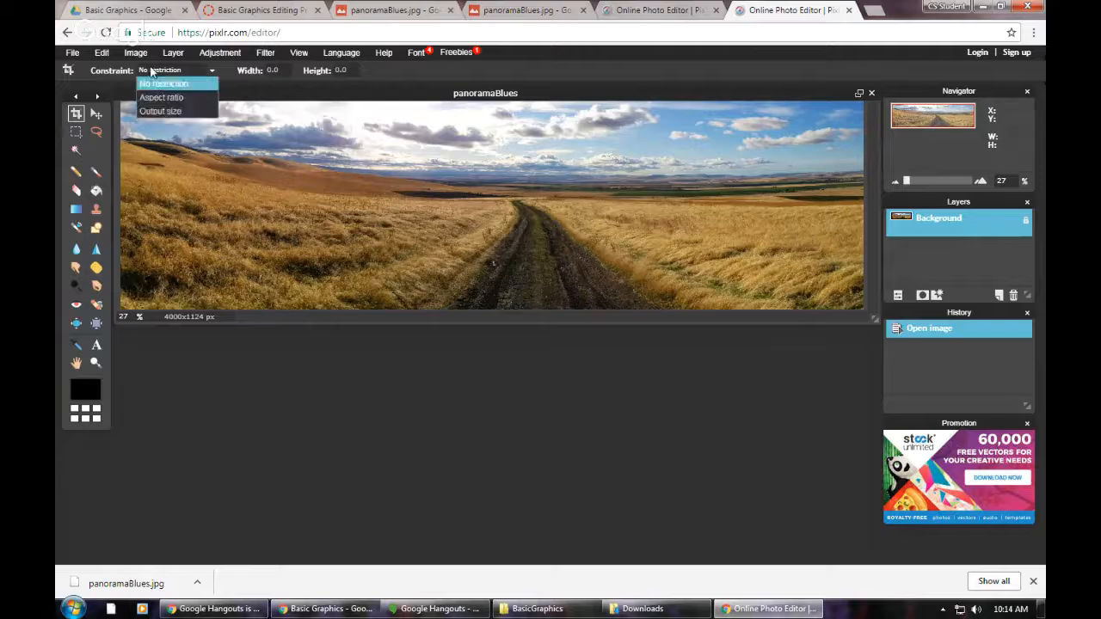
click(172, 111)
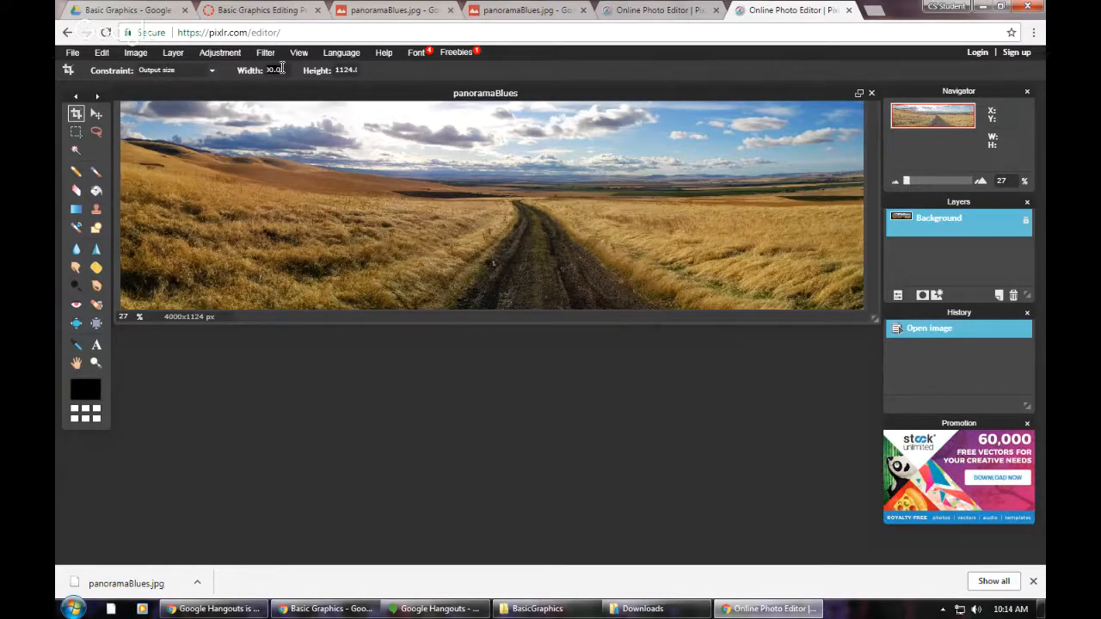
text(600)
double_click(346, 68)
Step: Crop a full-width strip about 3999x666 px across the middle of the panorama, covering the horizon, to the 600x100 output size
drag(288, 134, 865, 293)
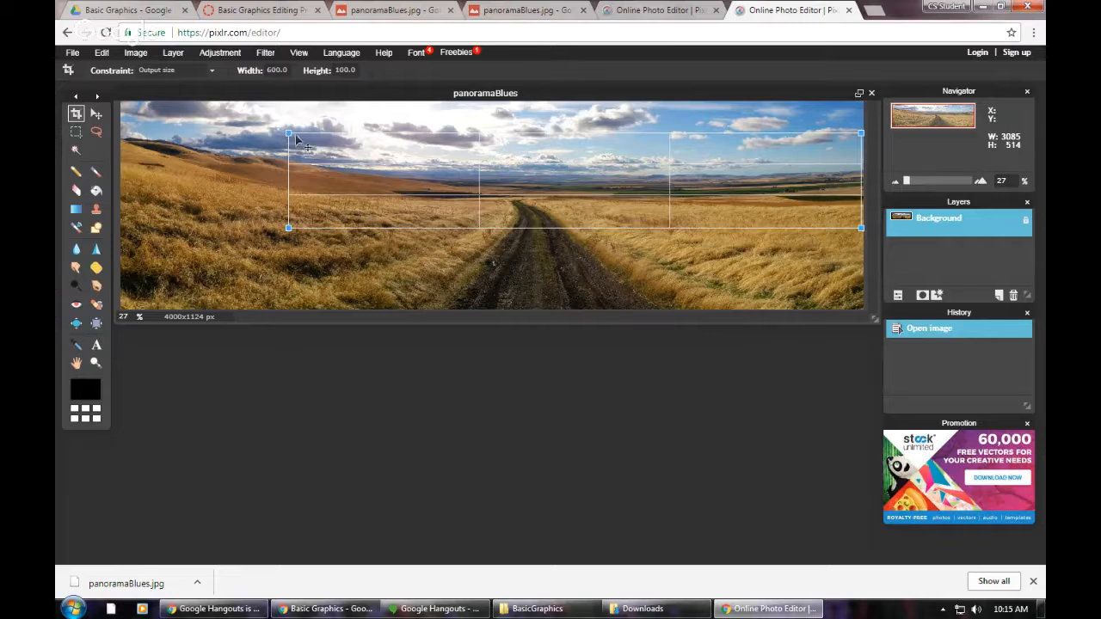
drag(290, 133, 155, 116)
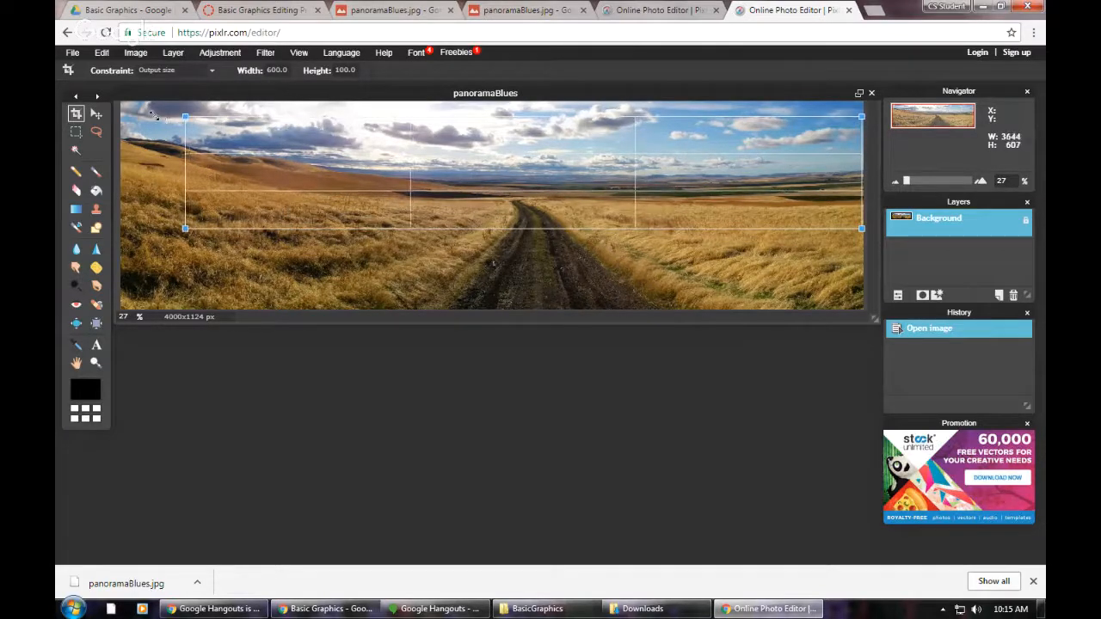
drag(554, 186, 491, 191)
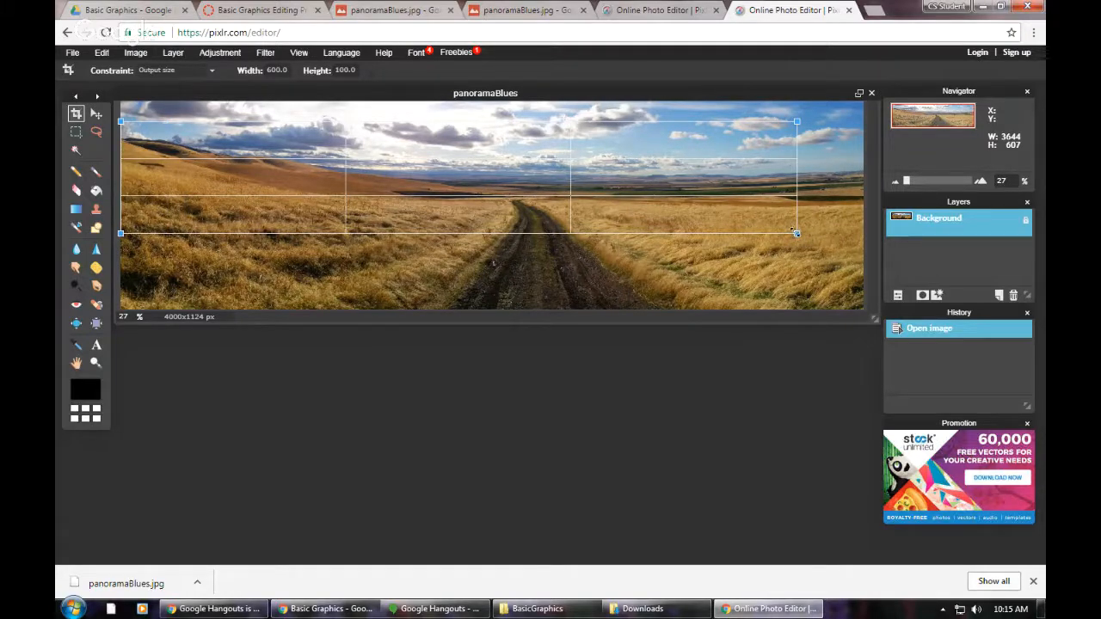
drag(796, 233, 867, 258)
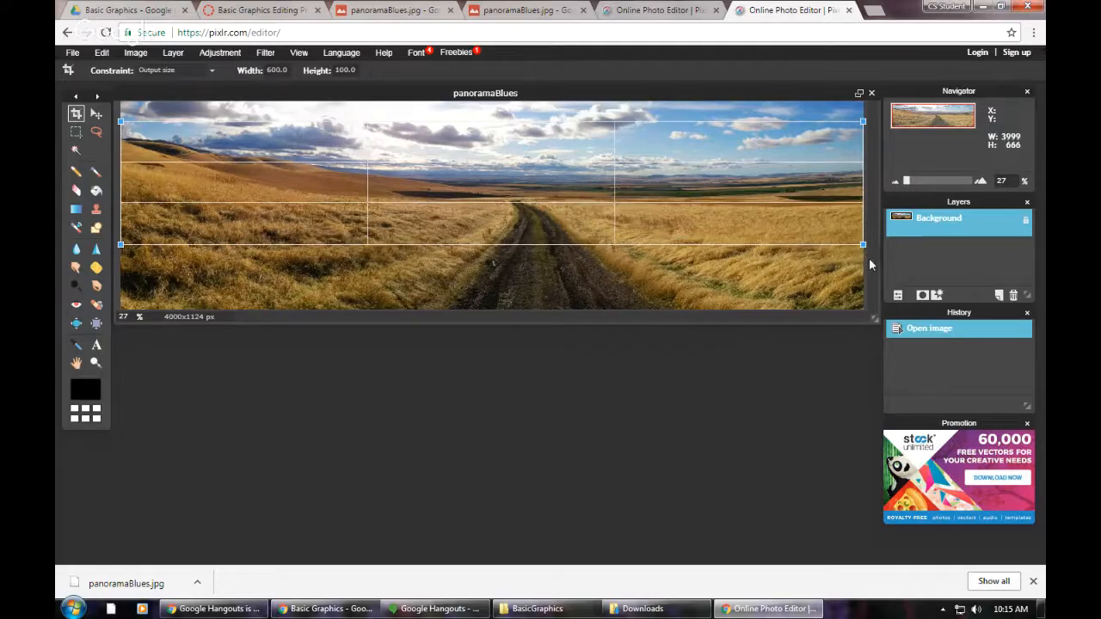
drag(777, 227, 781, 236)
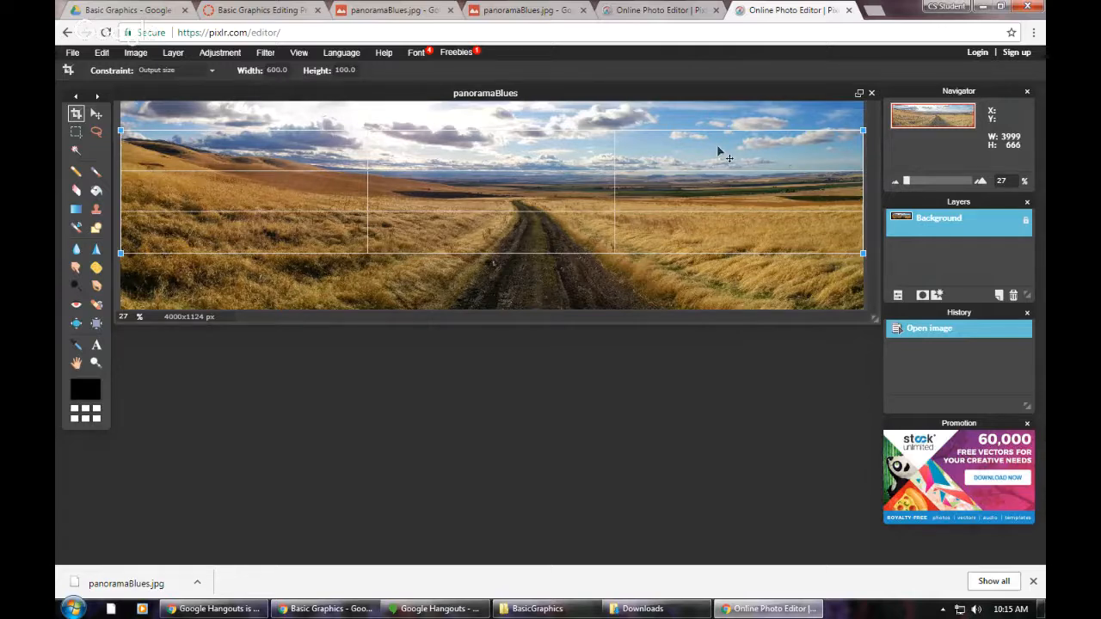
key(Return)
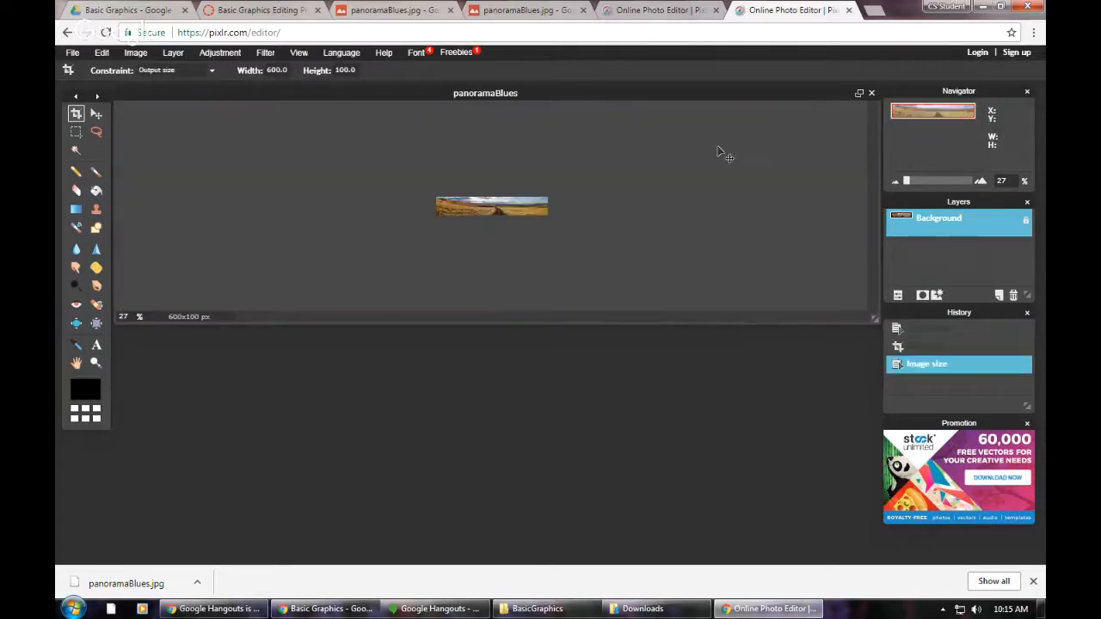
Step: Save the cropped image as blues_crop600x100.jpg in the local BasicGraphics folder, raising the JPEG quality
click(71, 52)
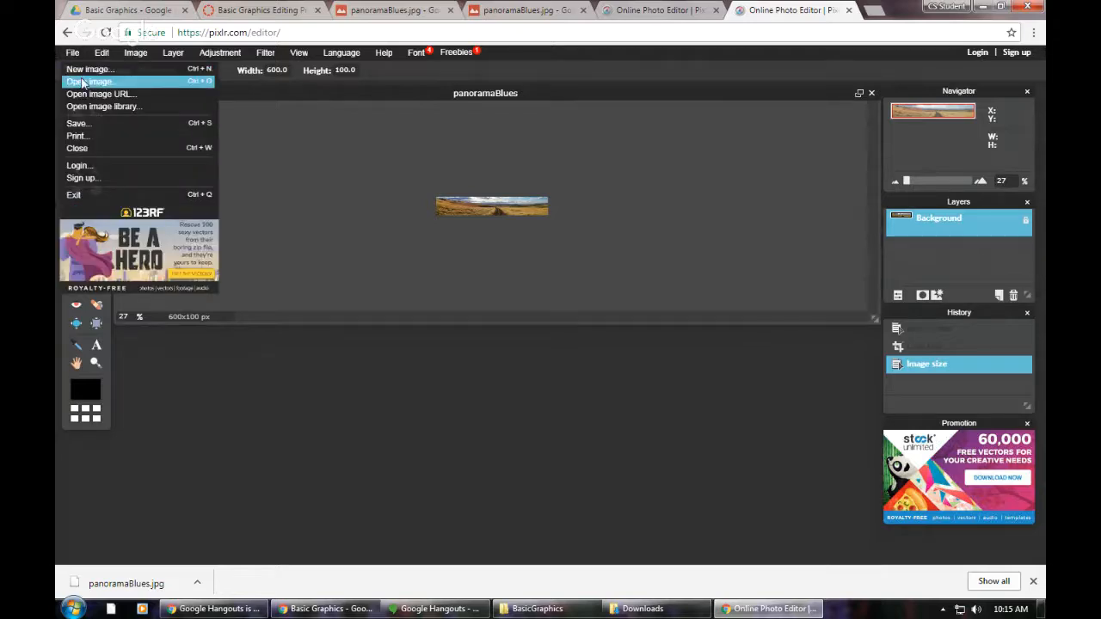
click(78, 123)
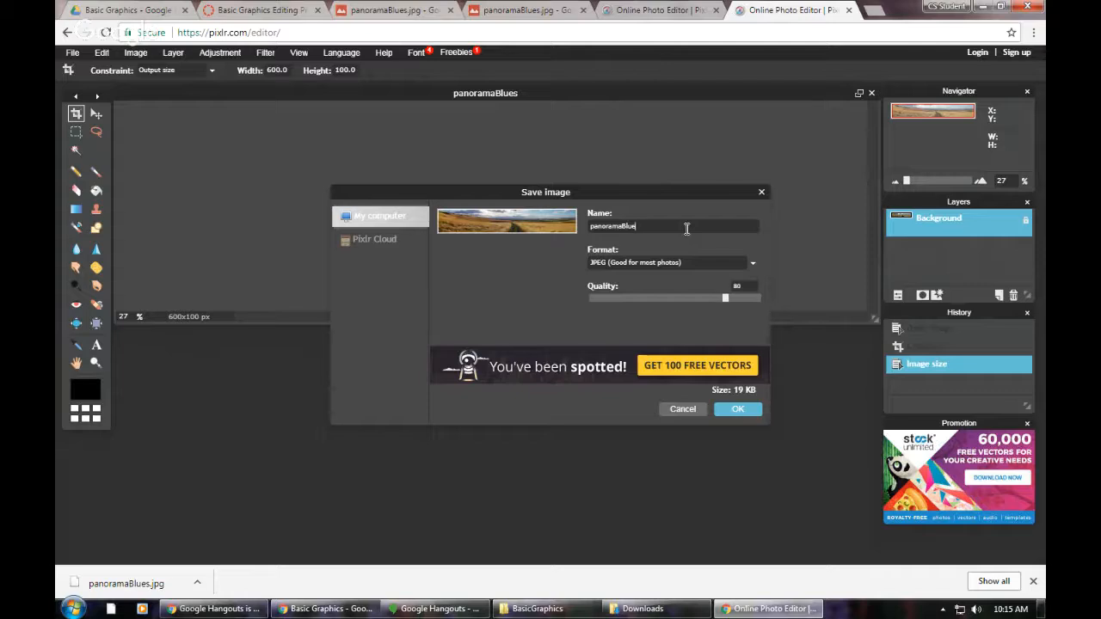
key(BackSpace)
key(BackSpace)
key(BackSpace)
key(BackSpace)
key(BackSpace)
key(BackSpace)
key(BackSpace)
text(llue)
text(s_c)
text(rop5600)
key(BackSpace)
key(BackSpace)
key(BackSpace)
key(BackSpace)
text(3)
drag(728, 298, 744, 300)
click(743, 410)
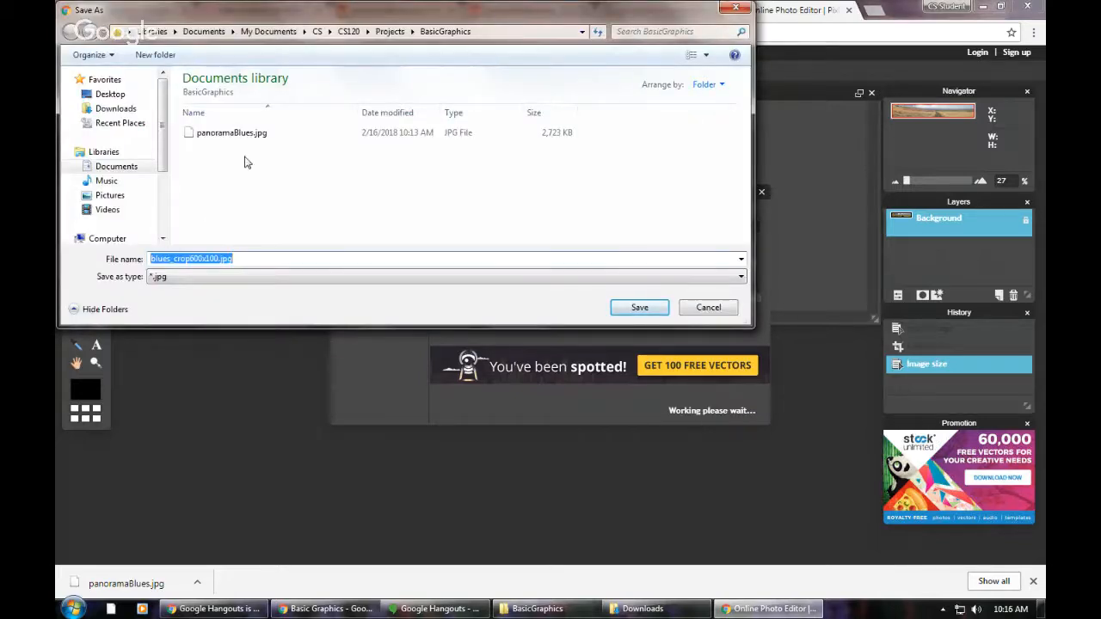
click(635, 307)
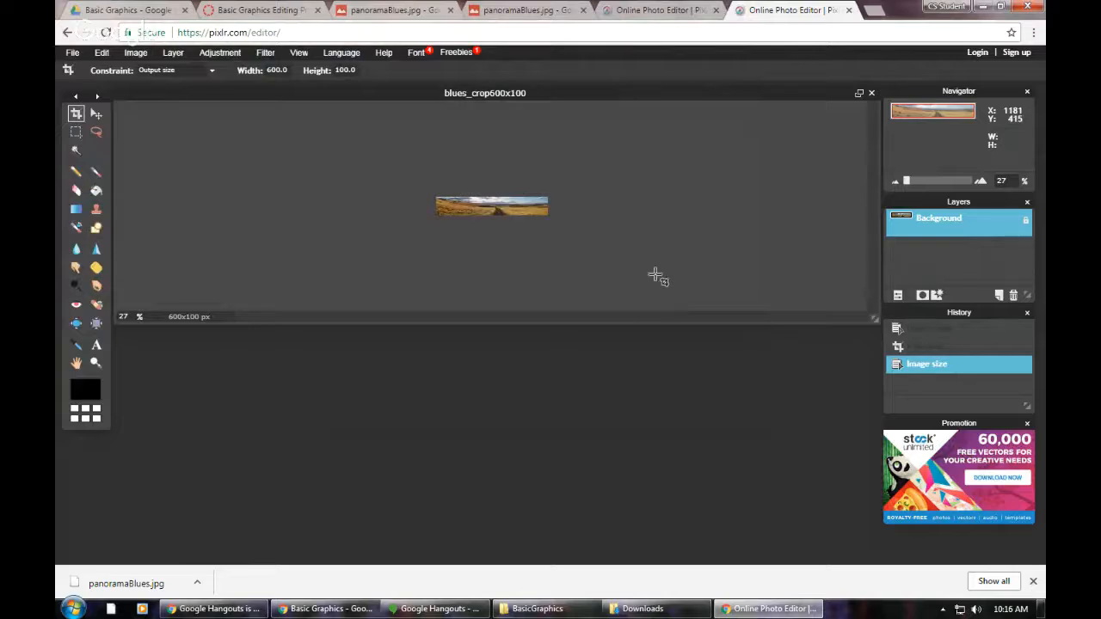
Step: Revert the image to its originally opened state through the edit history
click(944, 334)
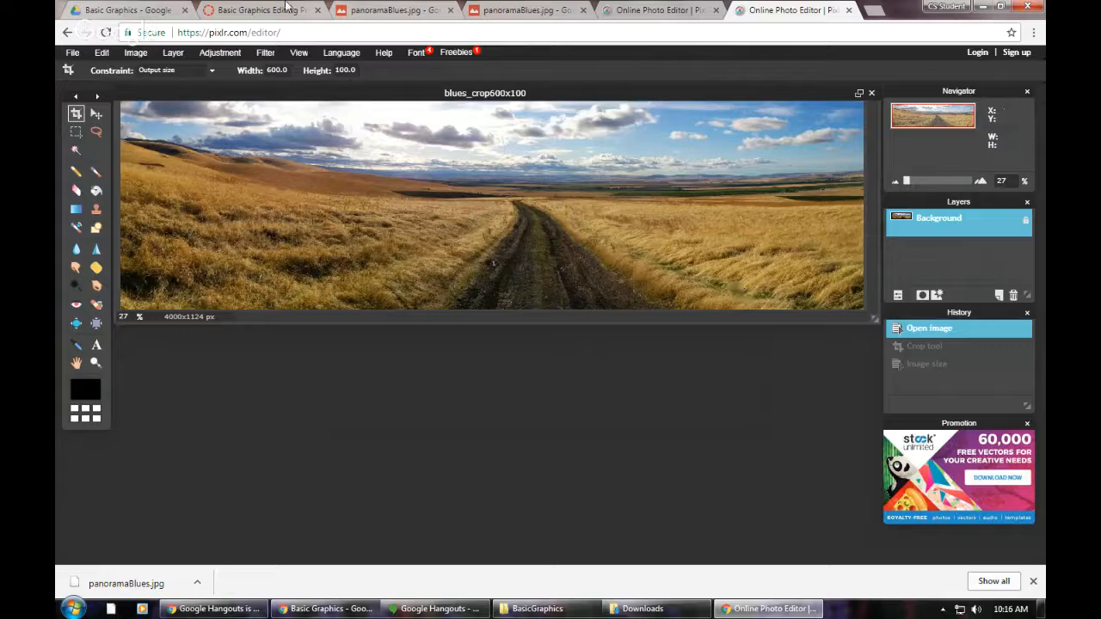
Step: Review Part 1 of the Basic Graphics Editing Project page, including the resize instruction and the note on the next five edits
click(258, 12)
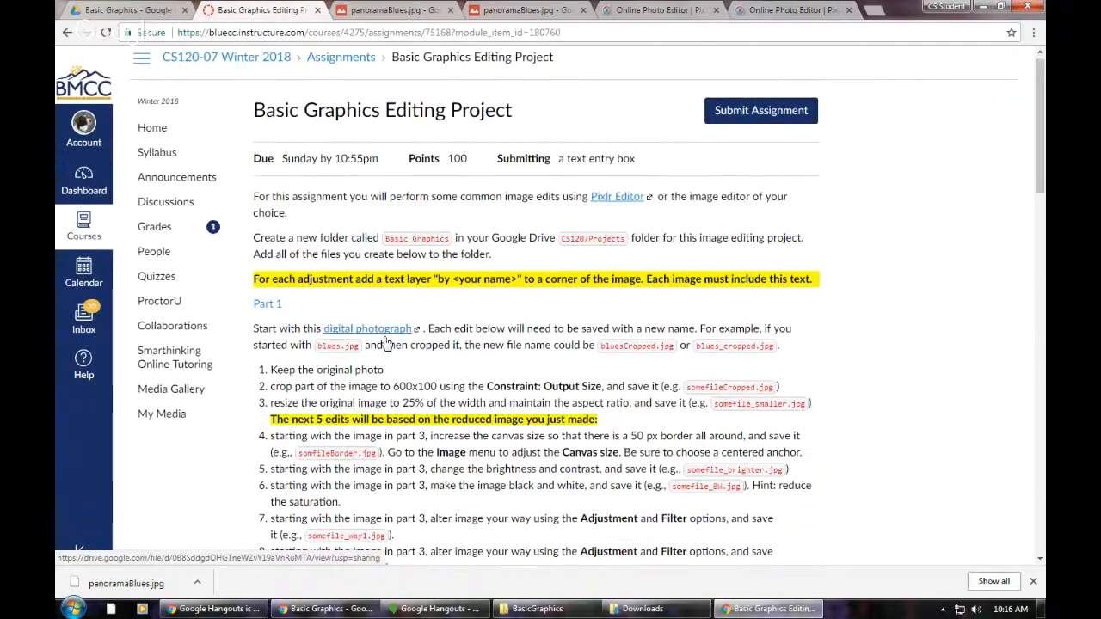
scroll(385, 342, down, 1)
drag(325, 343, 383, 343)
click(380, 341)
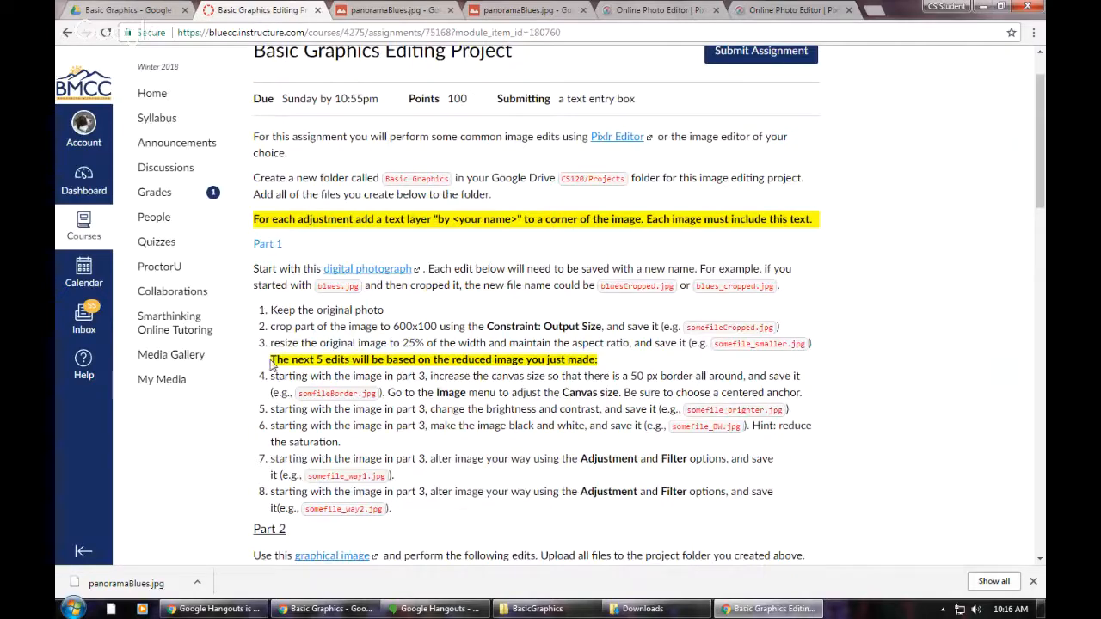
drag(271, 361, 608, 365)
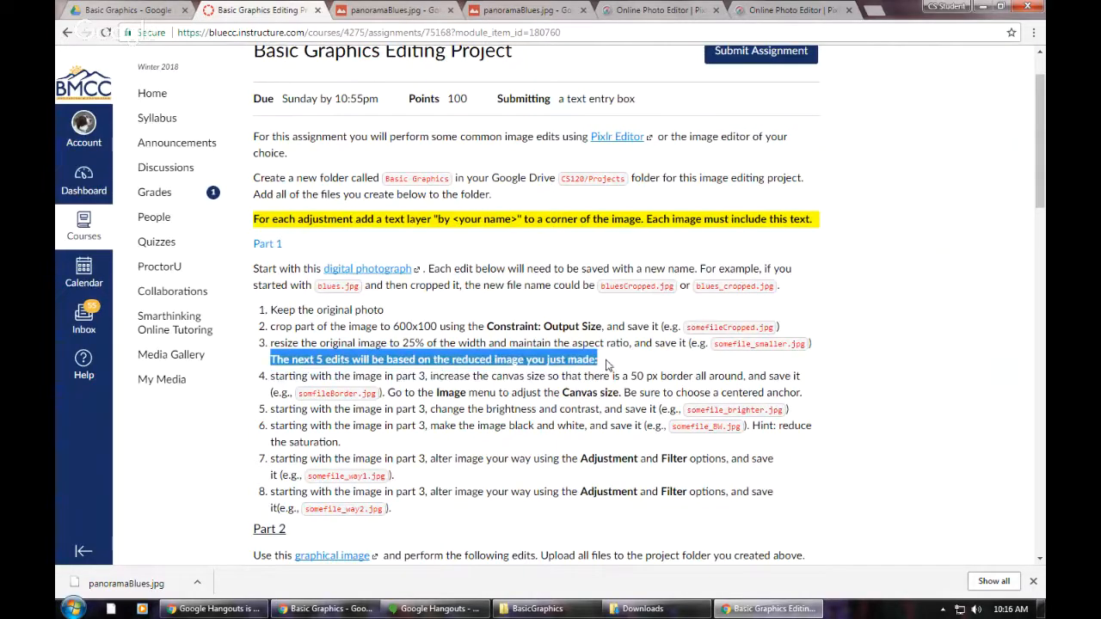
click(359, 417)
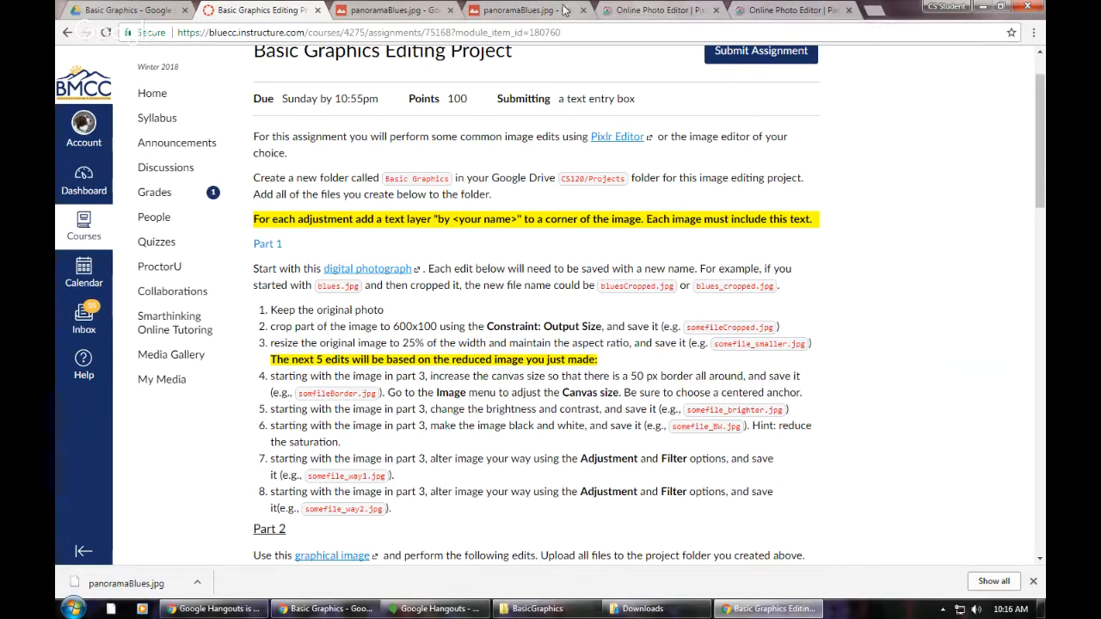
Step: View the save options for the Google Drive copy of panoramaBlues in the other editor tab, and leave without saving
click(634, 10)
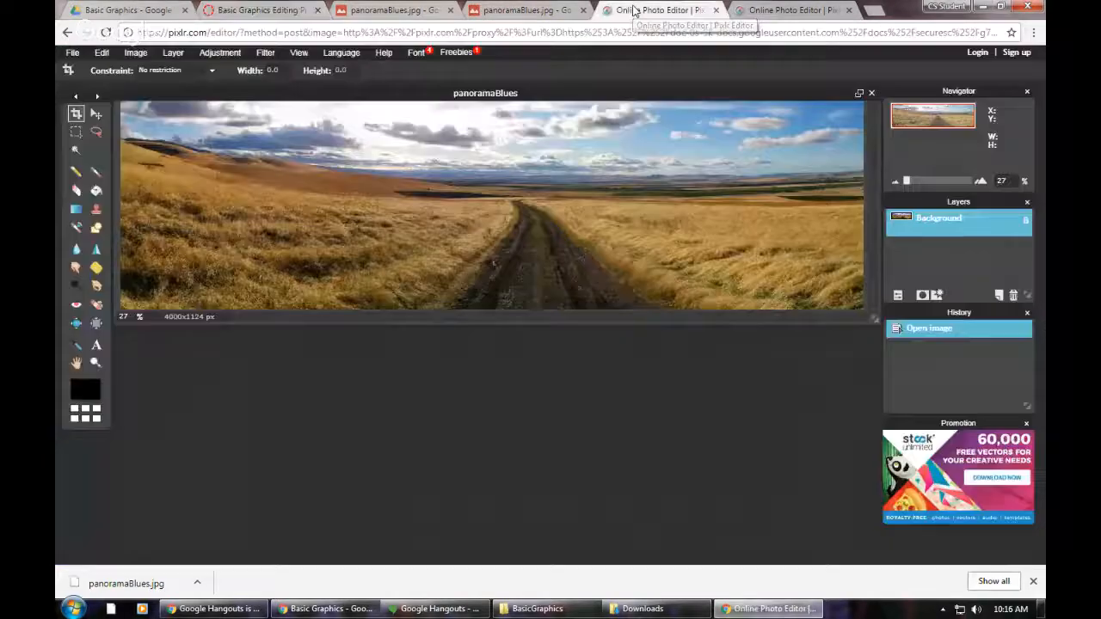
click(73, 52)
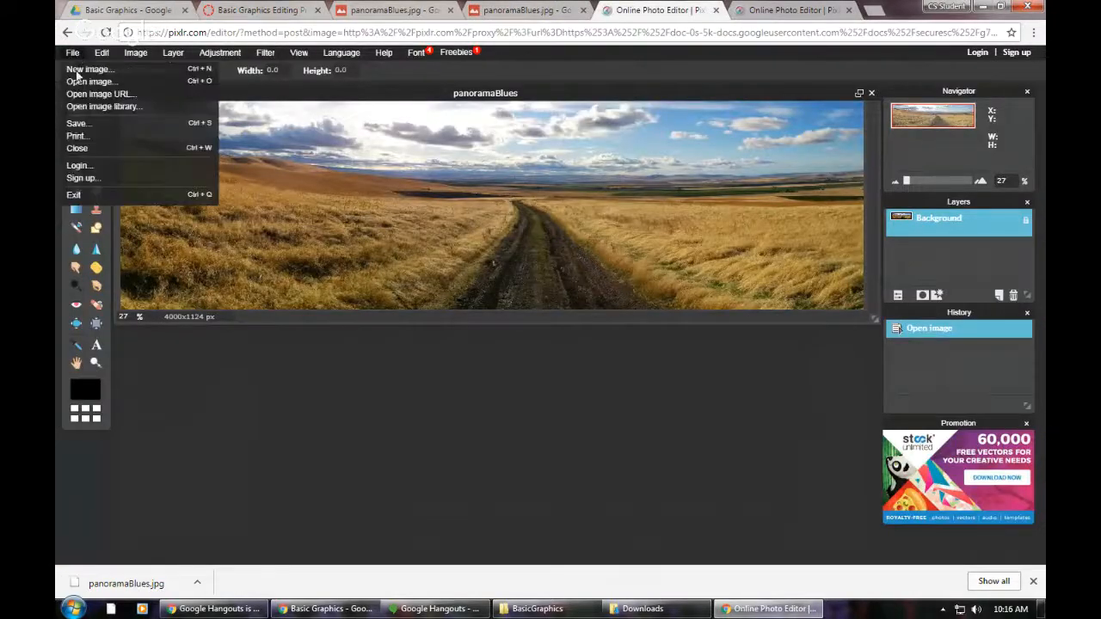
click(76, 123)
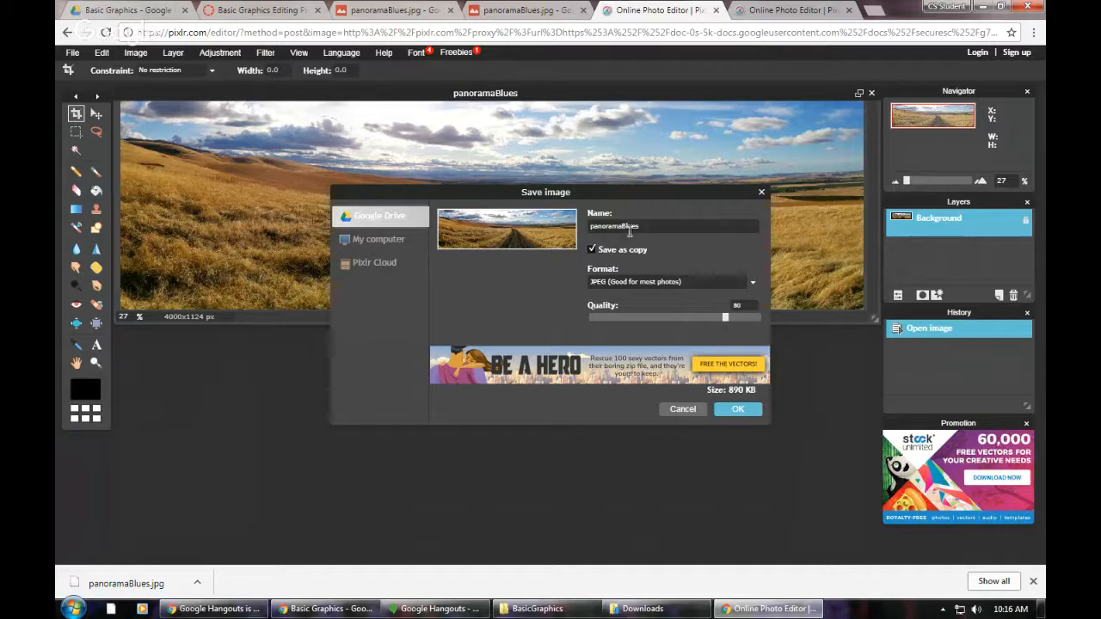
click(685, 410)
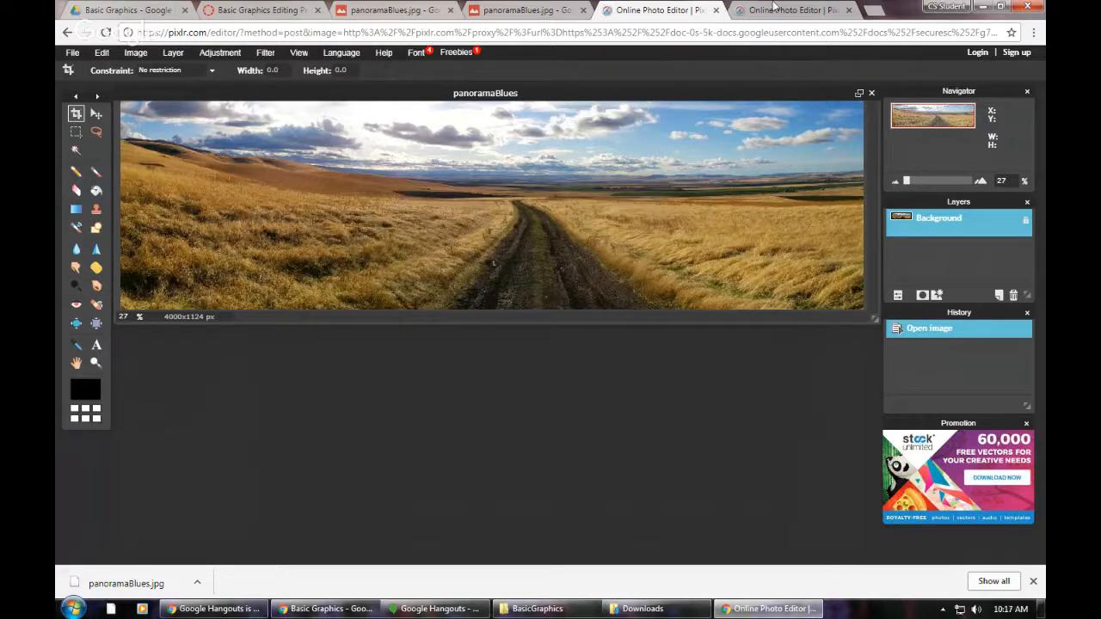
Step: Review the remaining edits on the assignment page and check the files in the local BasicGraphics folder
click(263, 12)
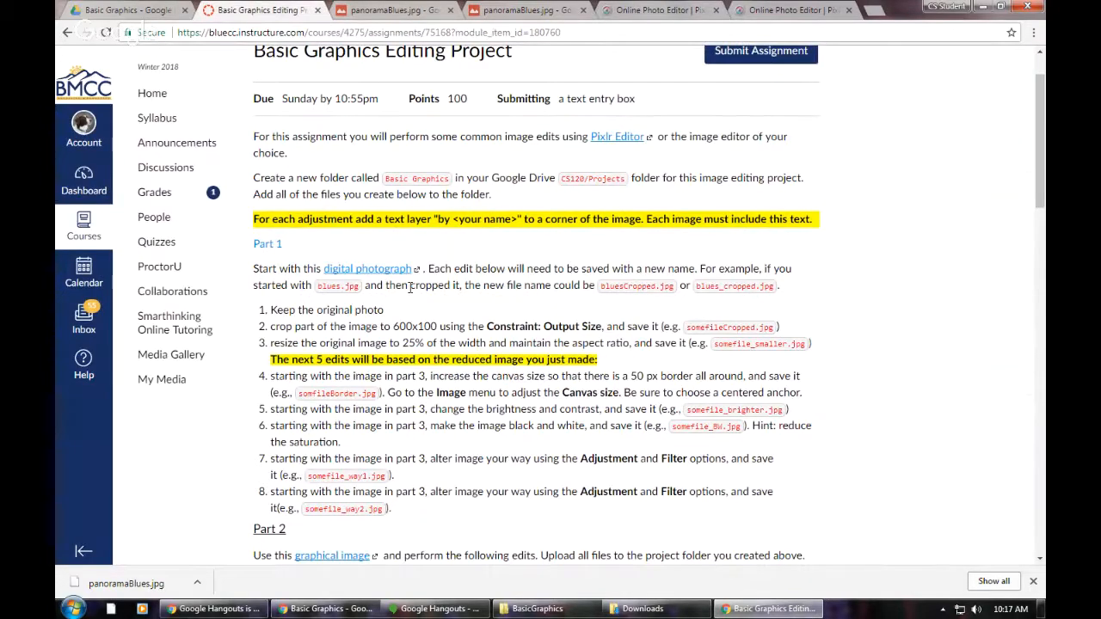
scroll(533, 344, down, 3)
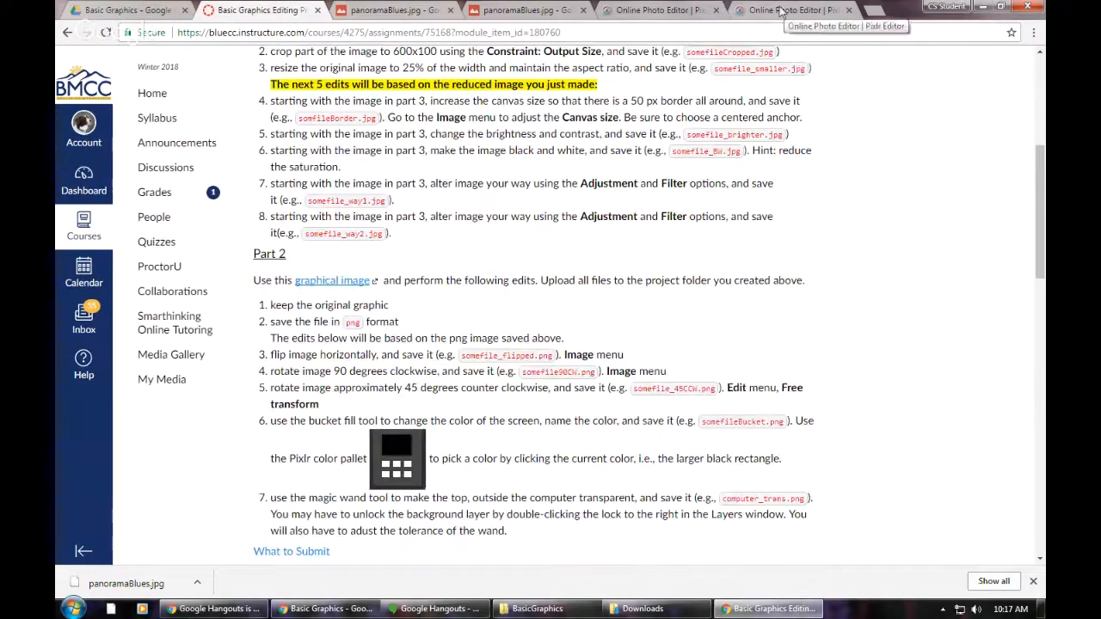
click(538, 609)
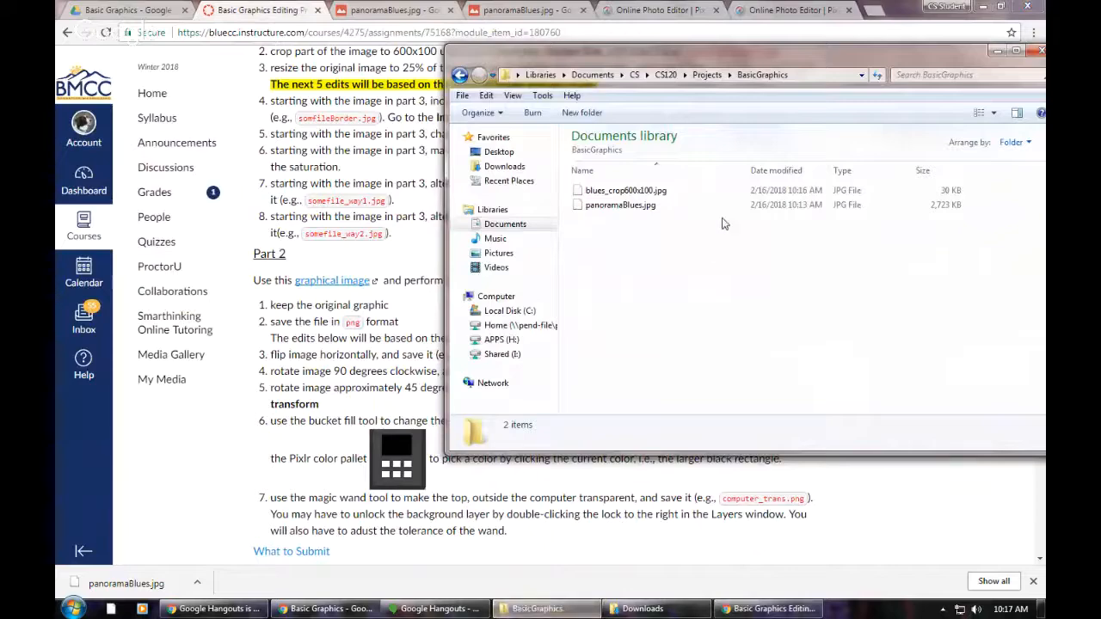
Step: Close the blues_crop600x100 image and reopen the original panoramaBlues.jpg from the computer's BasicGraphics folder in the editor
click(772, 12)
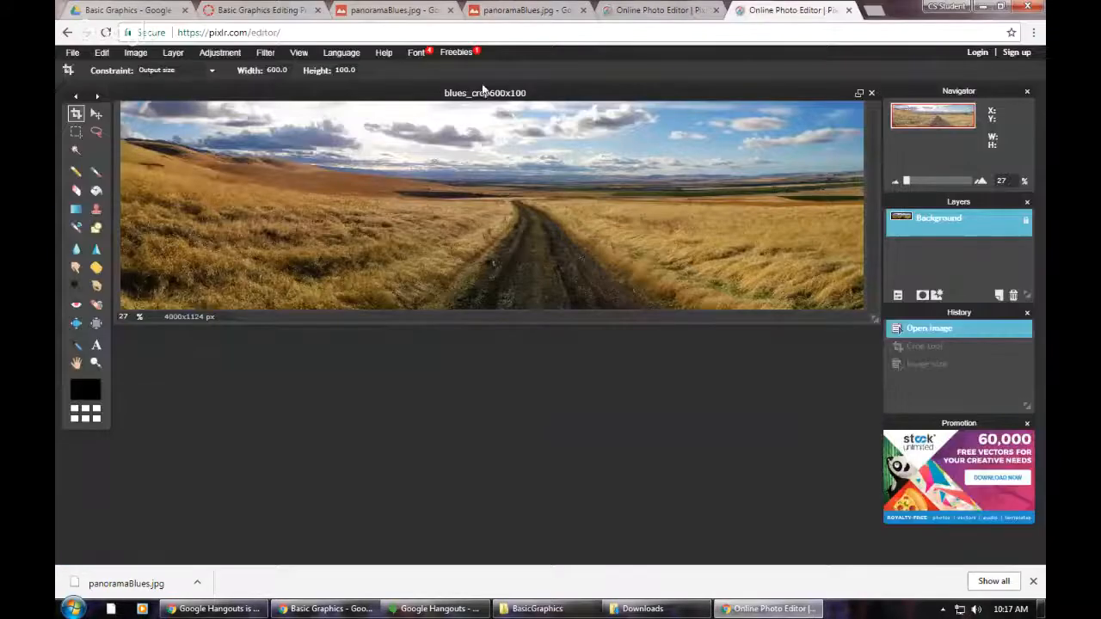
click(72, 53)
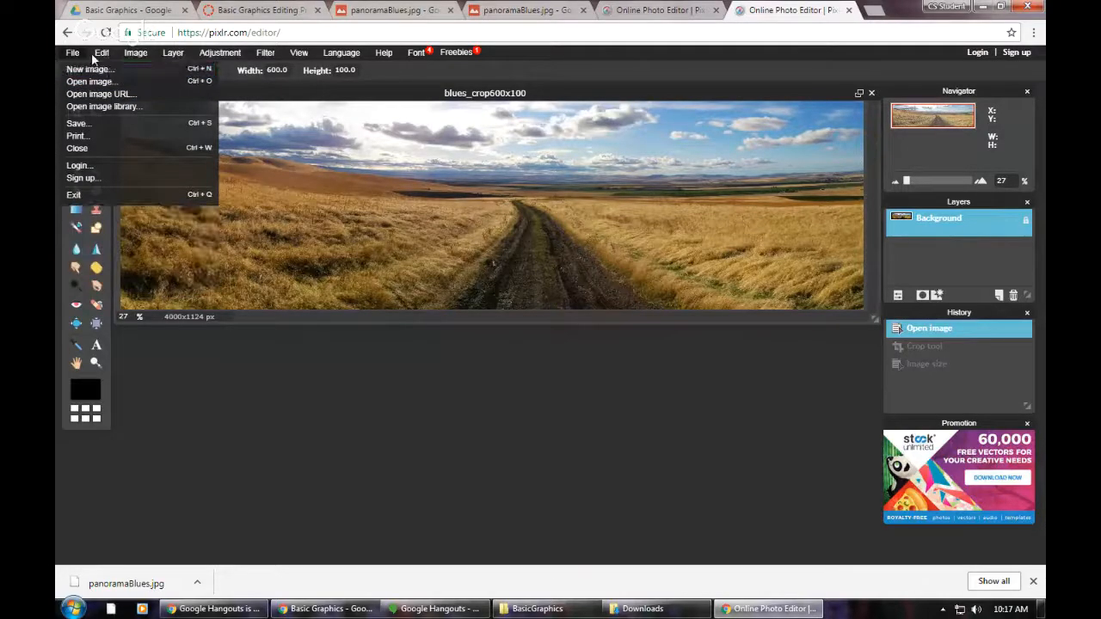
click(873, 92)
click(522, 344)
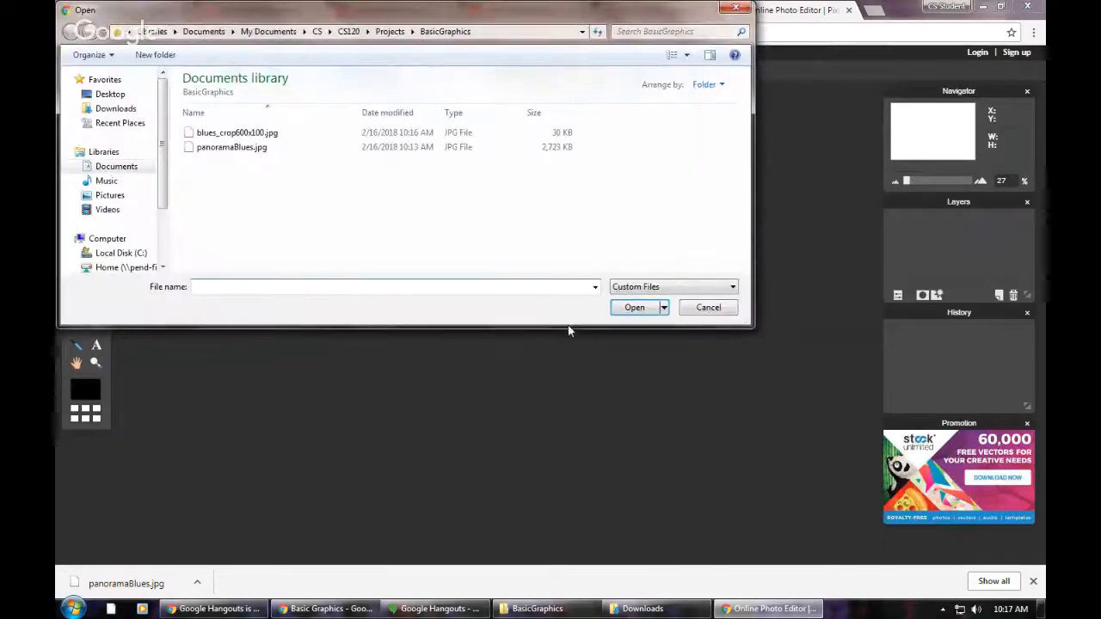
click(211, 147)
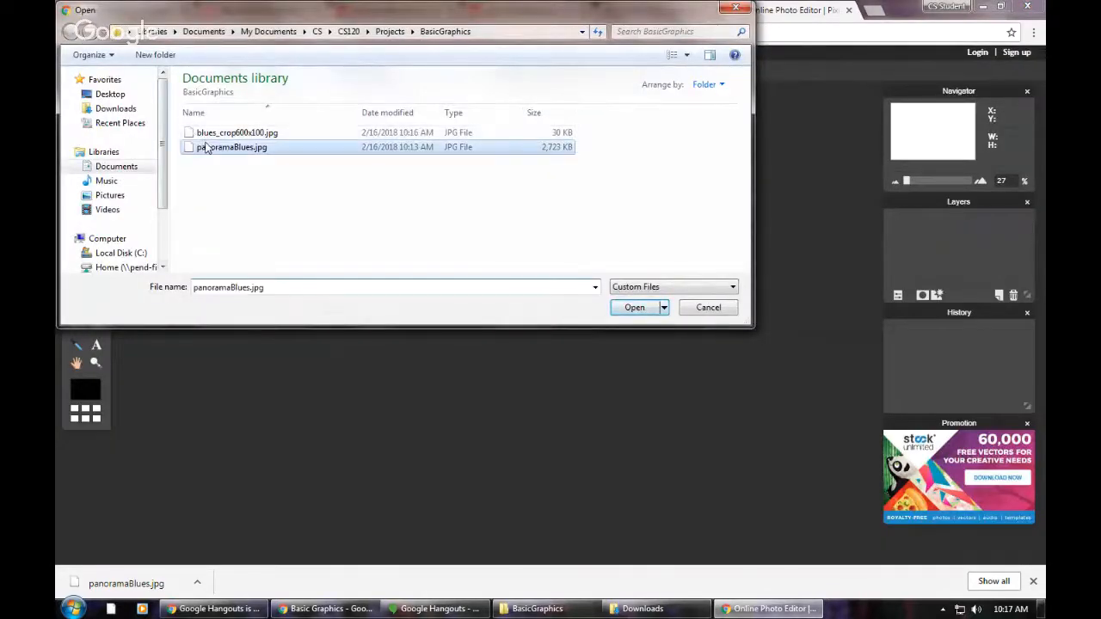
click(640, 309)
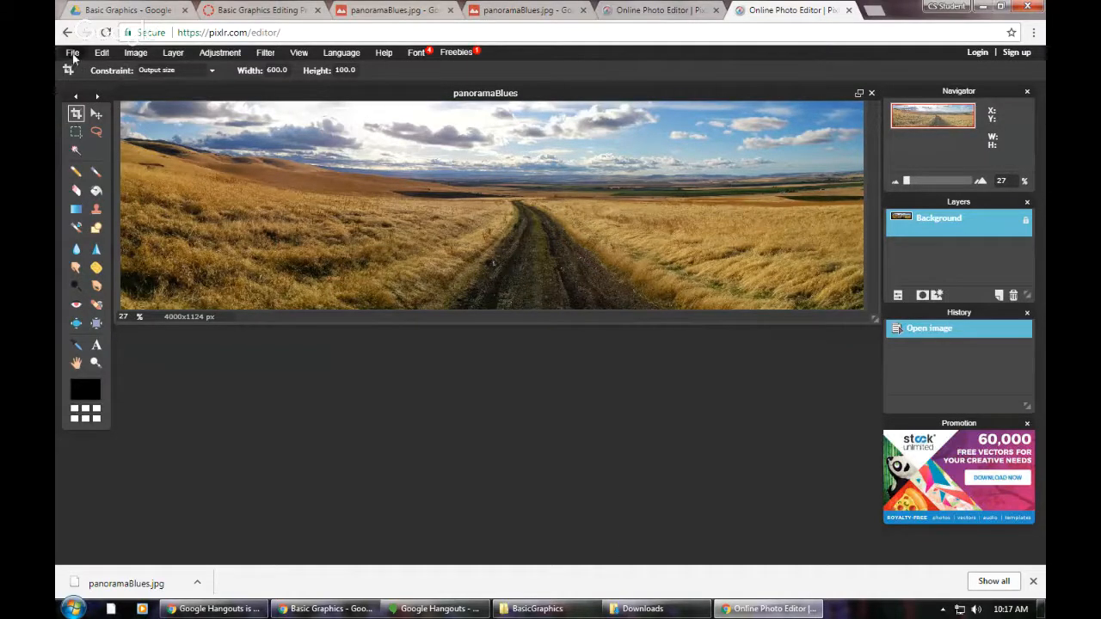
Step: Resize the image to a width of 1000 pixels with its proportions constrained
click(173, 53)
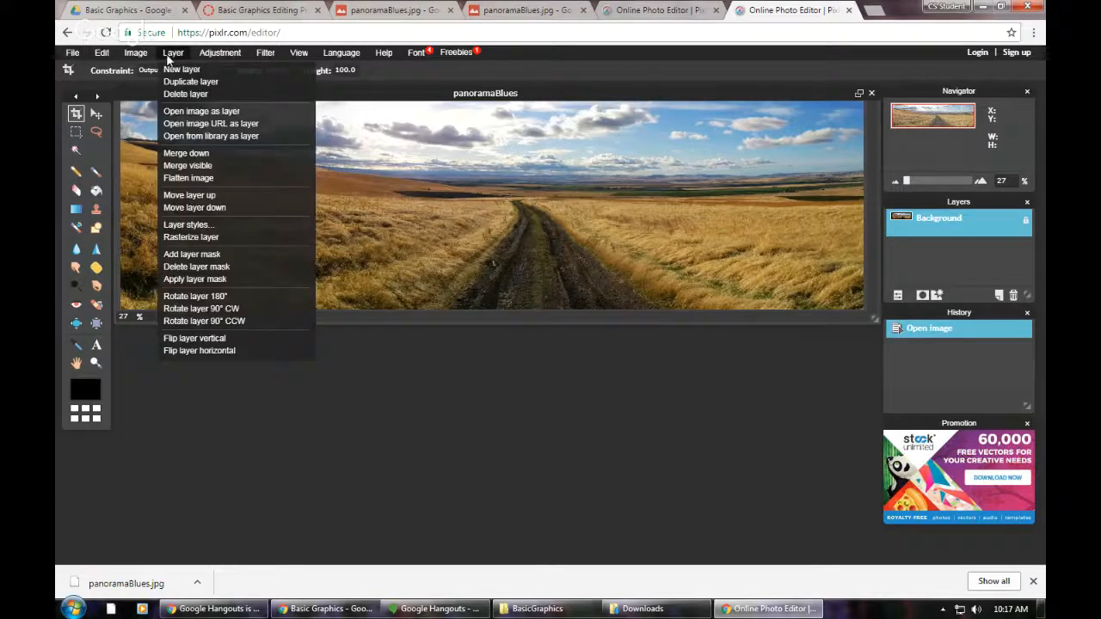
mouse_move(135, 53)
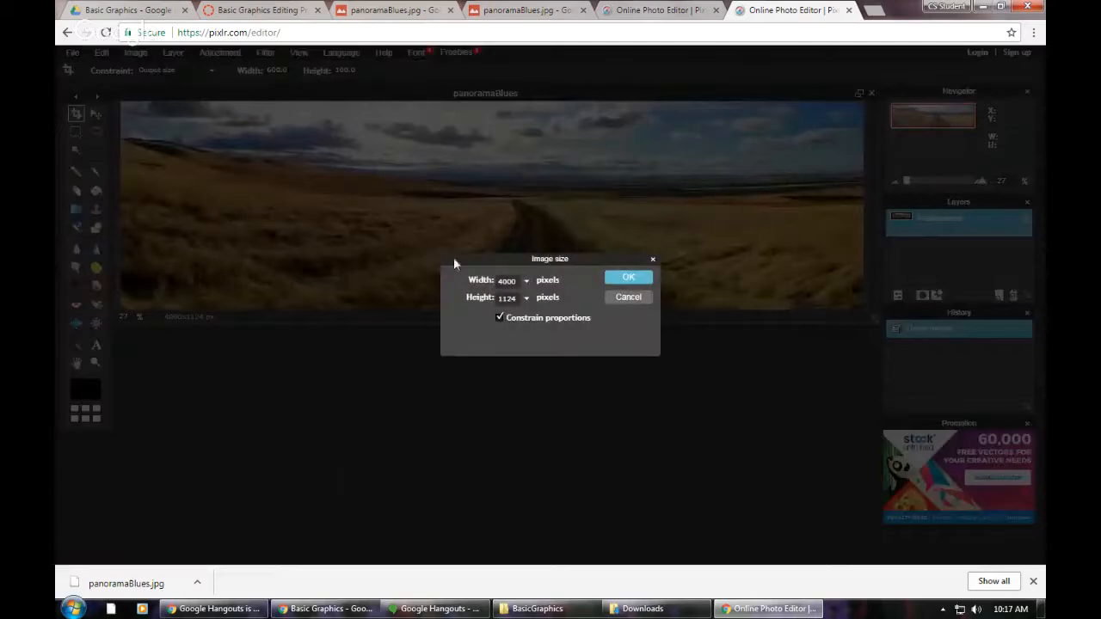
double_click(510, 281)
text(1)
click(626, 278)
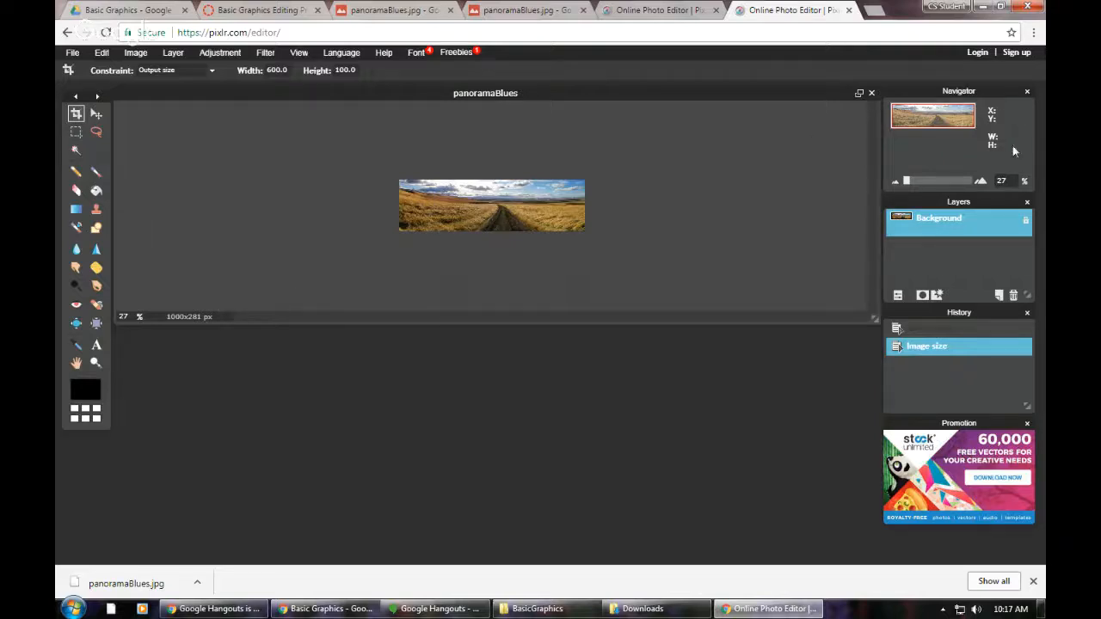
Step: Start saving the resized panoramaBlues image to the computer as a JPEG with the name blues_25percent
drag(906, 183, 918, 182)
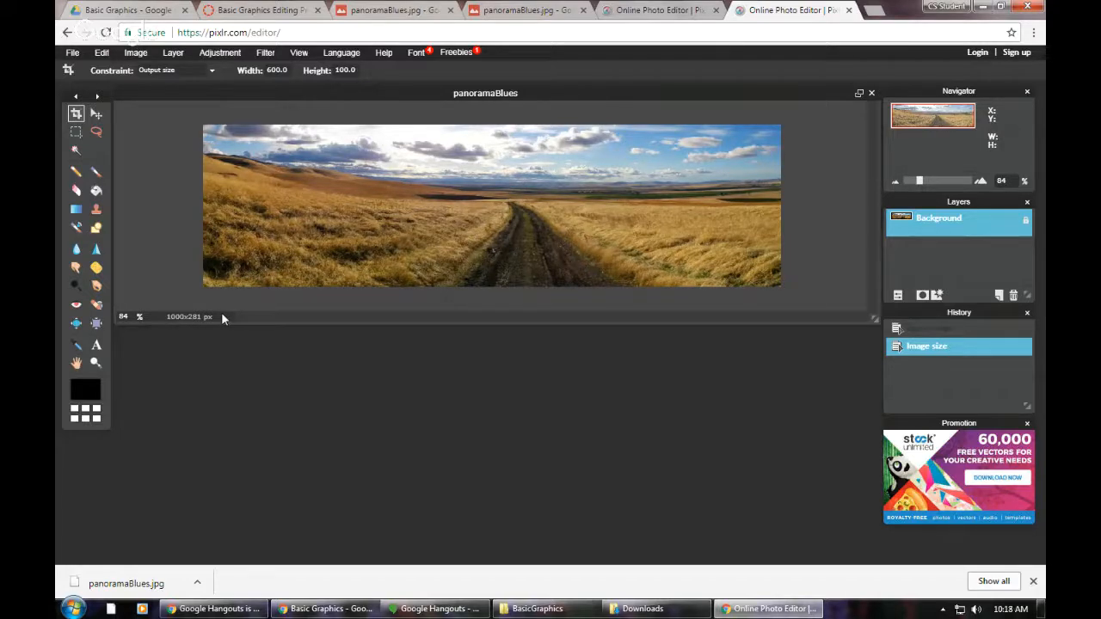
click(72, 52)
click(75, 123)
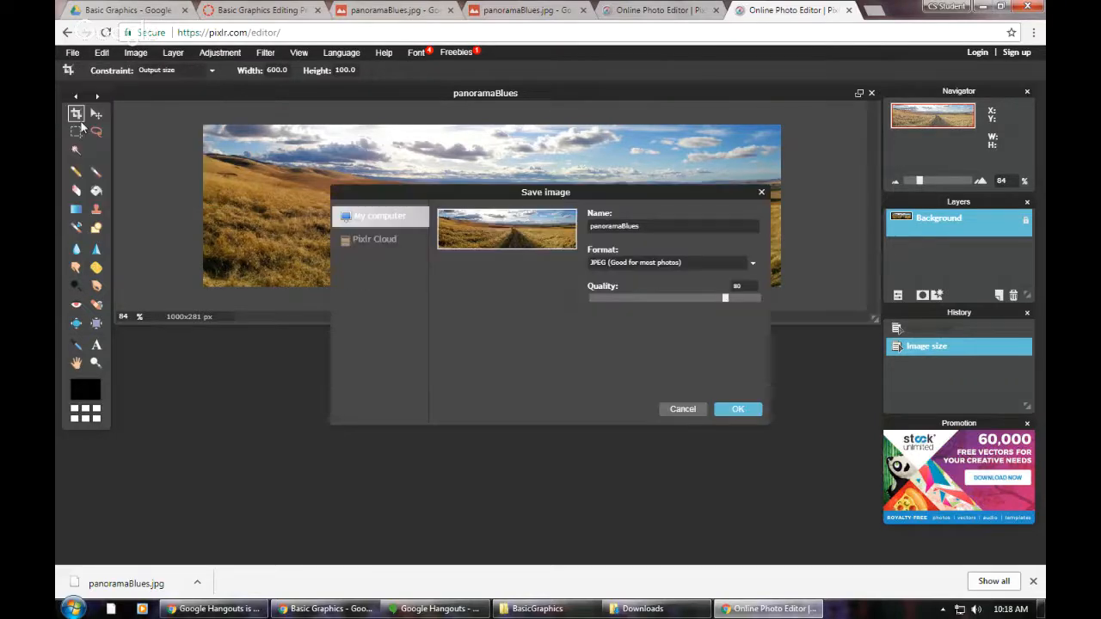
click(651, 228)
key(ctrl+a)
text(blue)
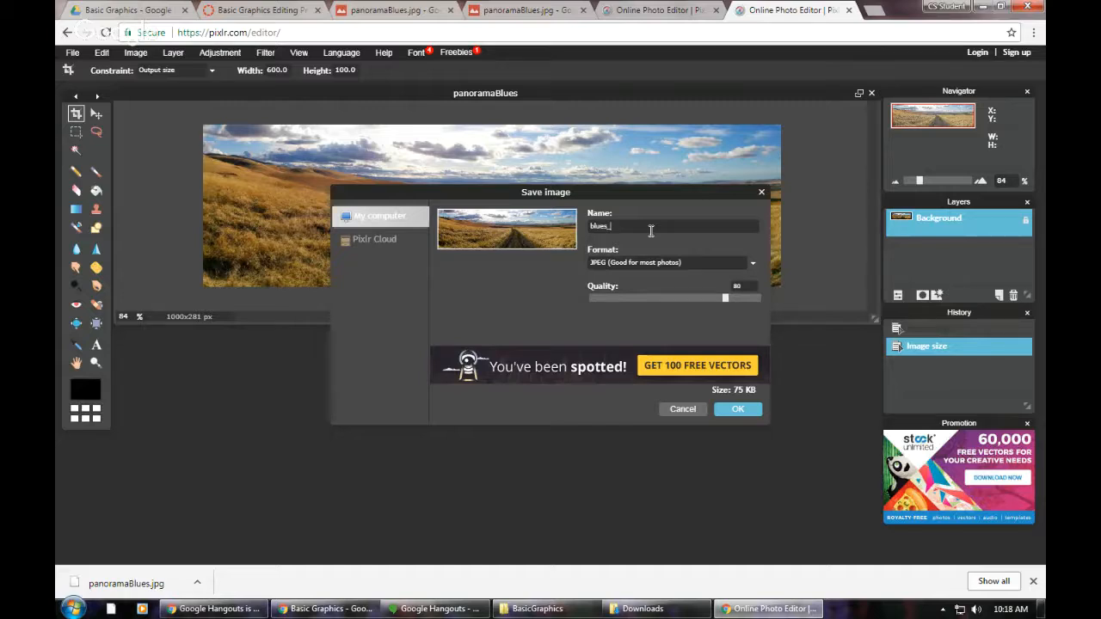
text(s_25p)
Step: Check the assignment page's naming example and save the image to the local BasicGraphics folder as blues_25percent_smaller.jpg
click(243, 10)
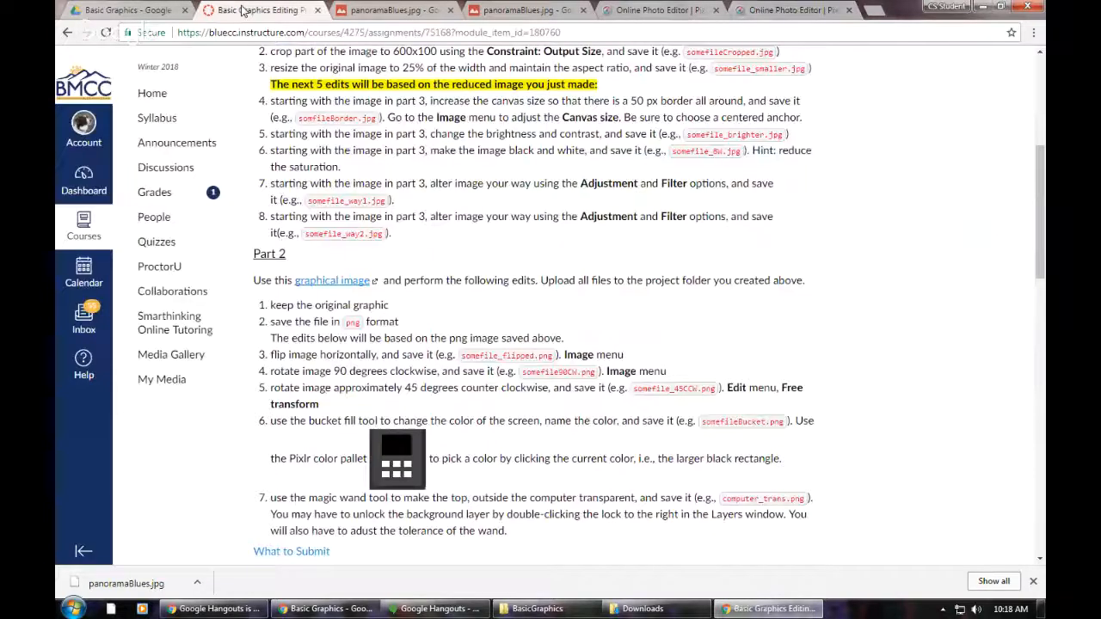
scroll(474, 295, up, 3)
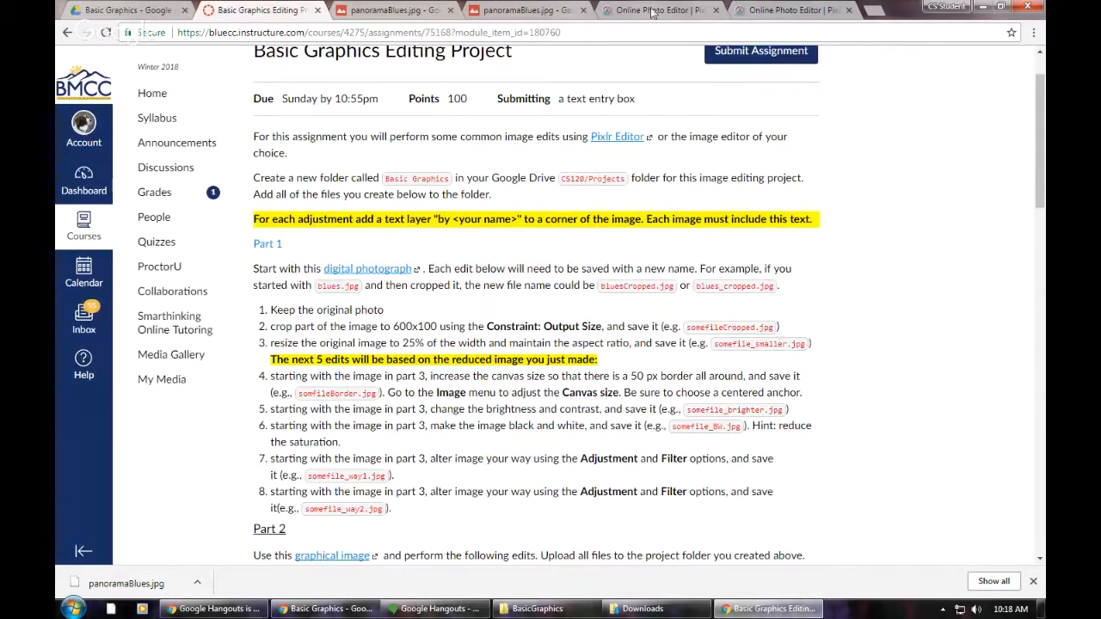
click(770, 9)
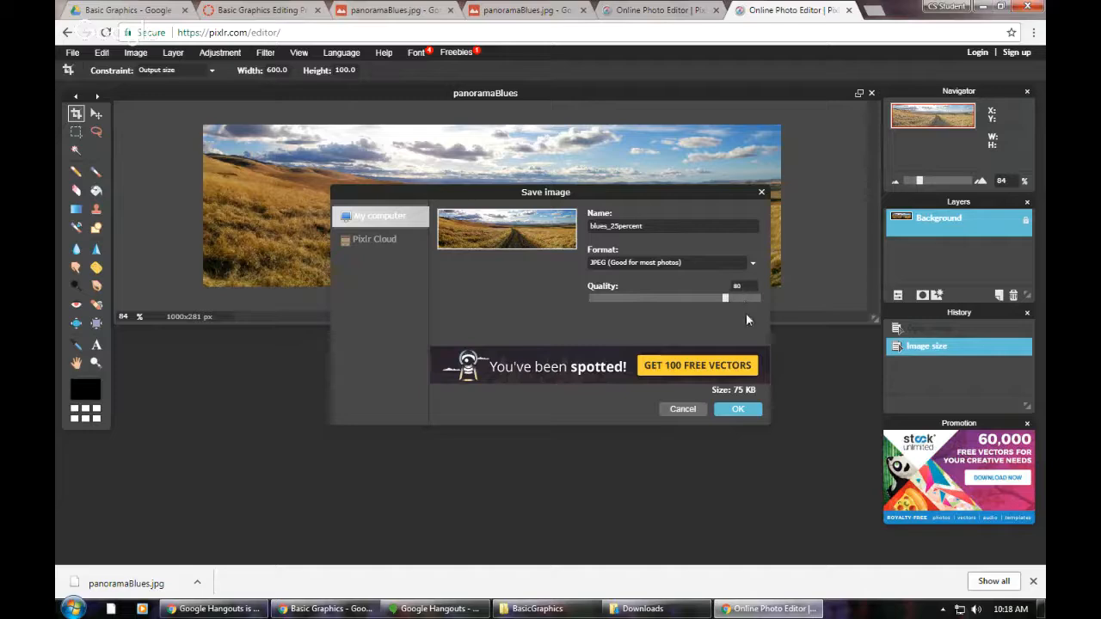
click(736, 409)
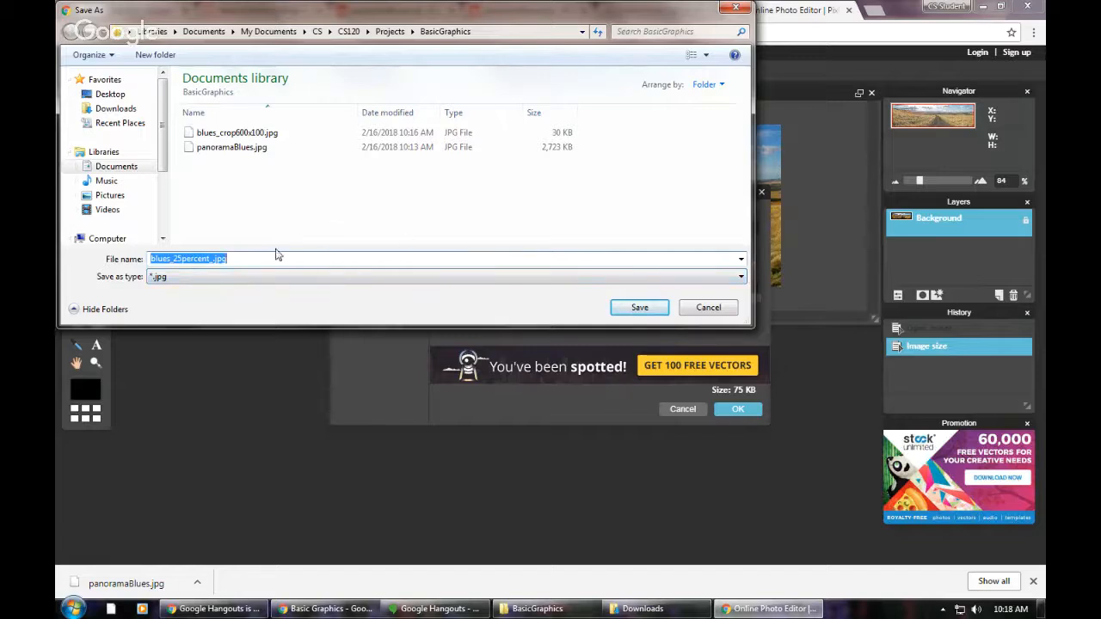
click(212, 258)
text(_)
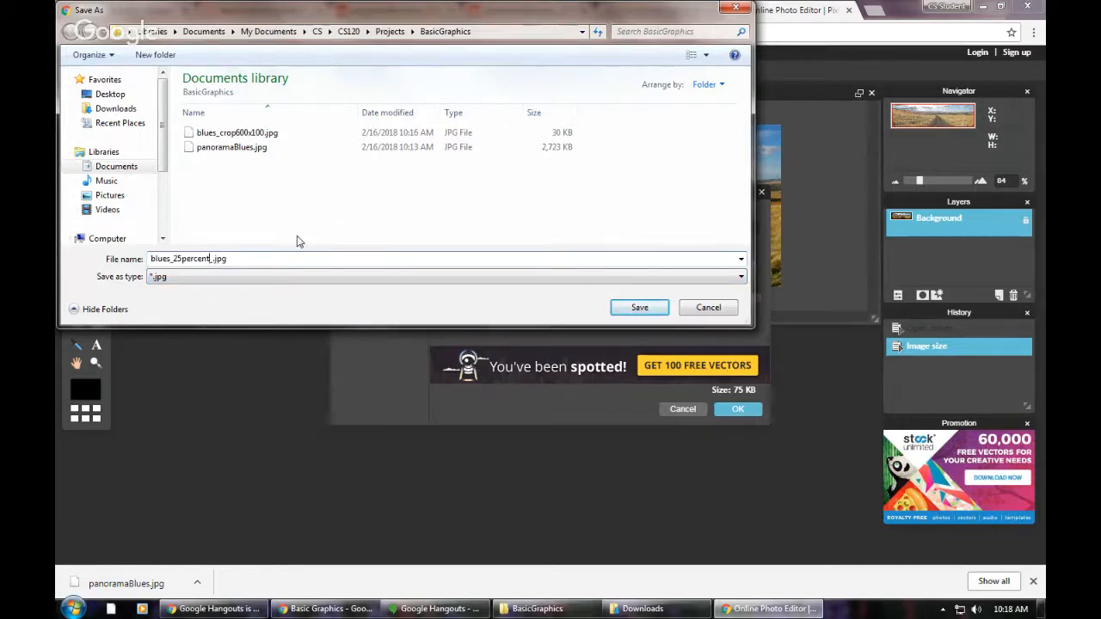
text(smaller)
click(637, 307)
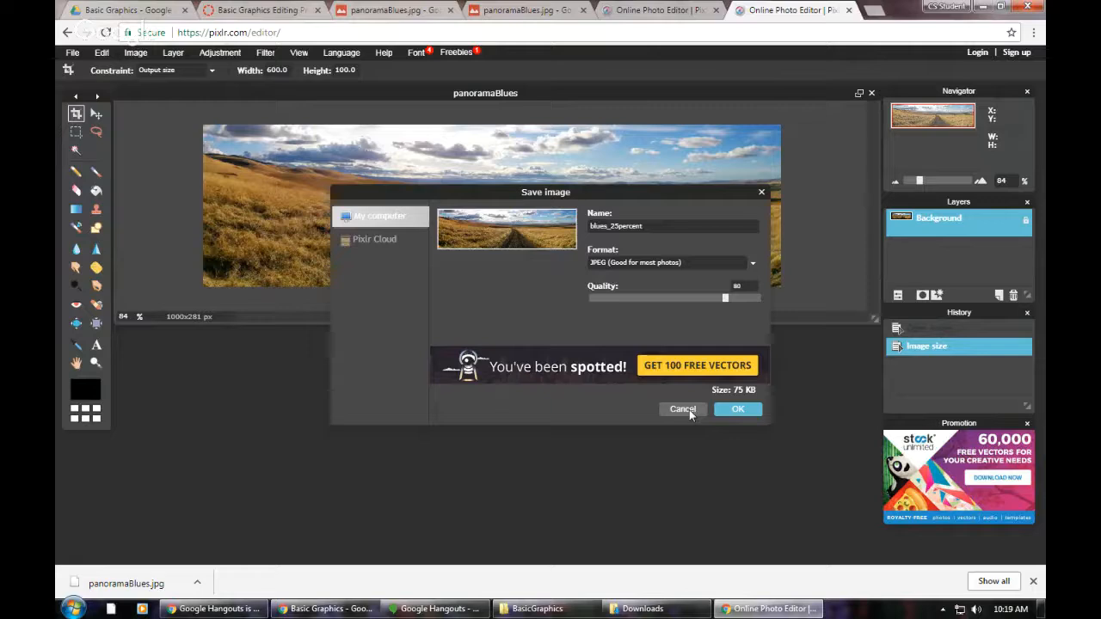
Step: In Google Drive's Basic Graphics folder, begin a file upload, select all three images from the local BasicGraphics folder, and cancel it
click(150, 11)
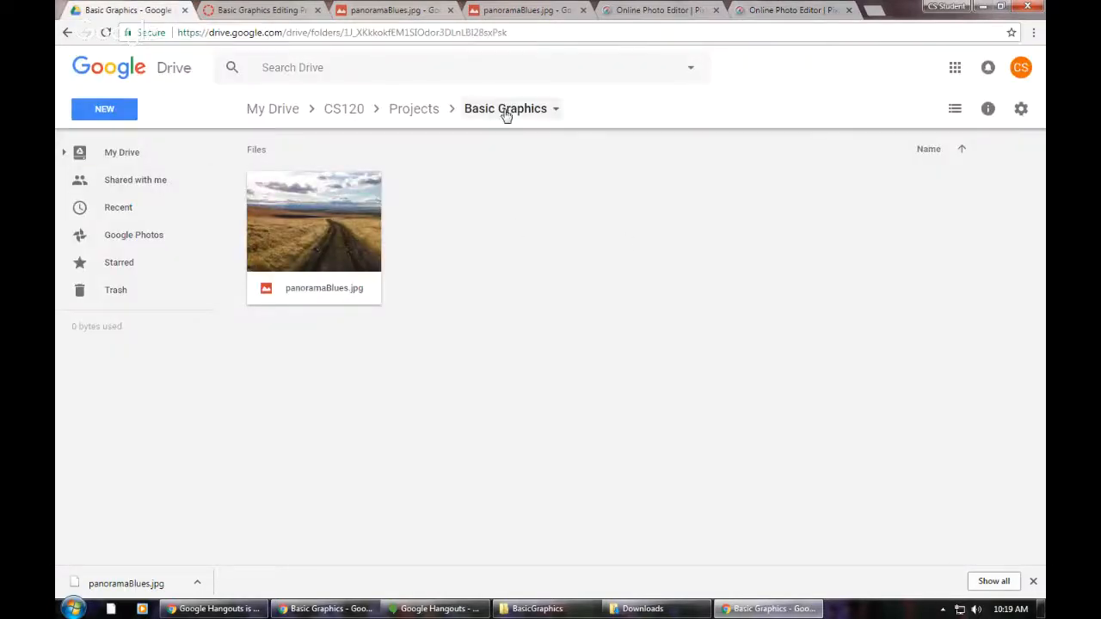
click(104, 108)
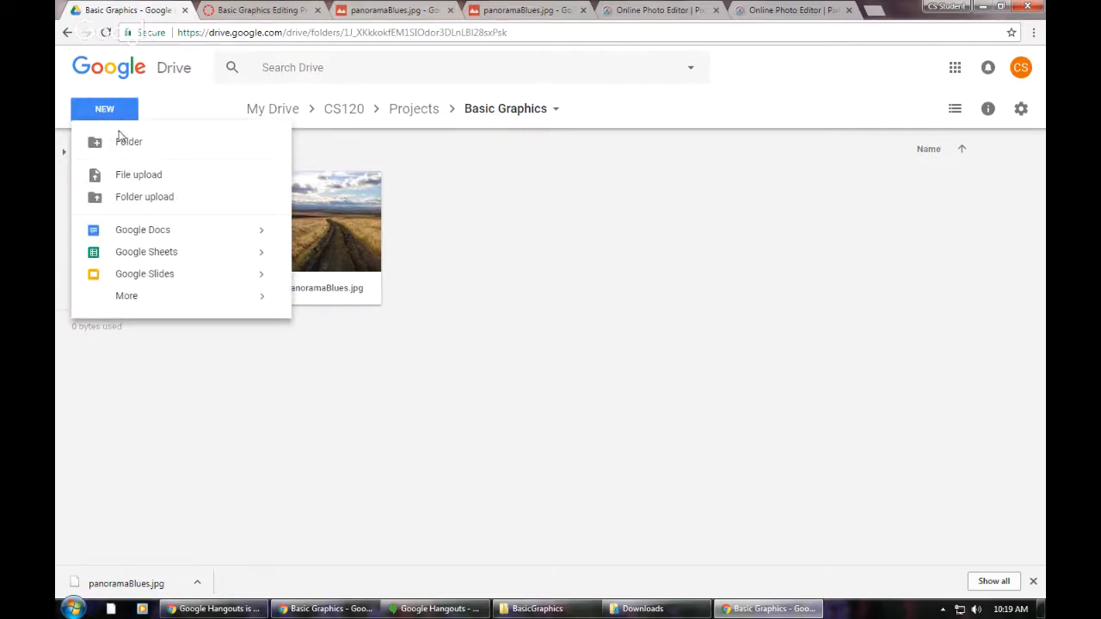
click(134, 176)
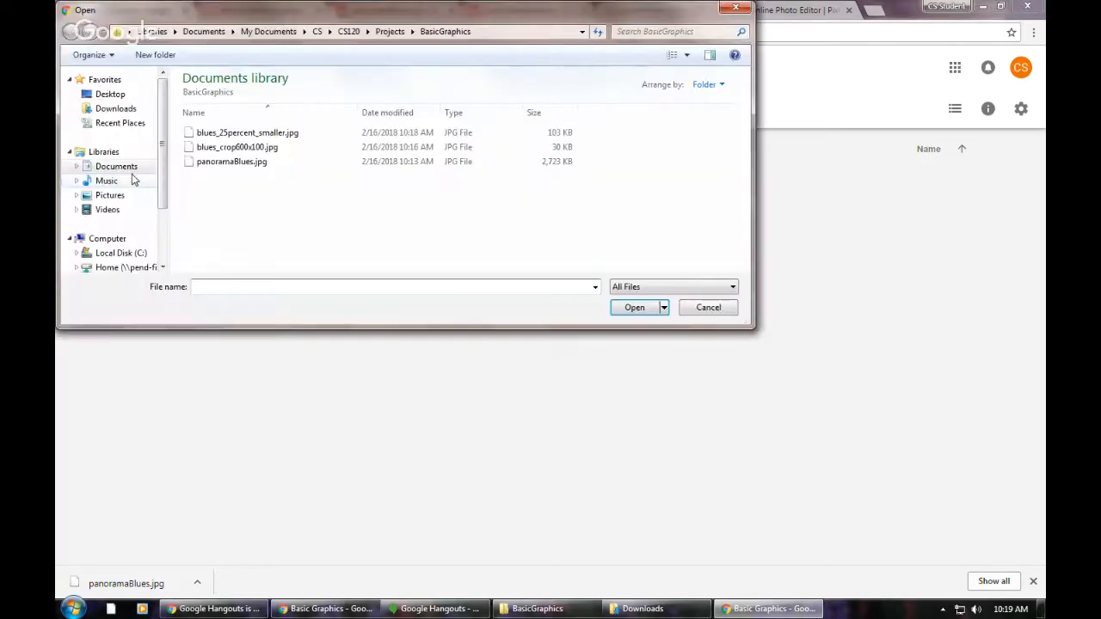
click(241, 167)
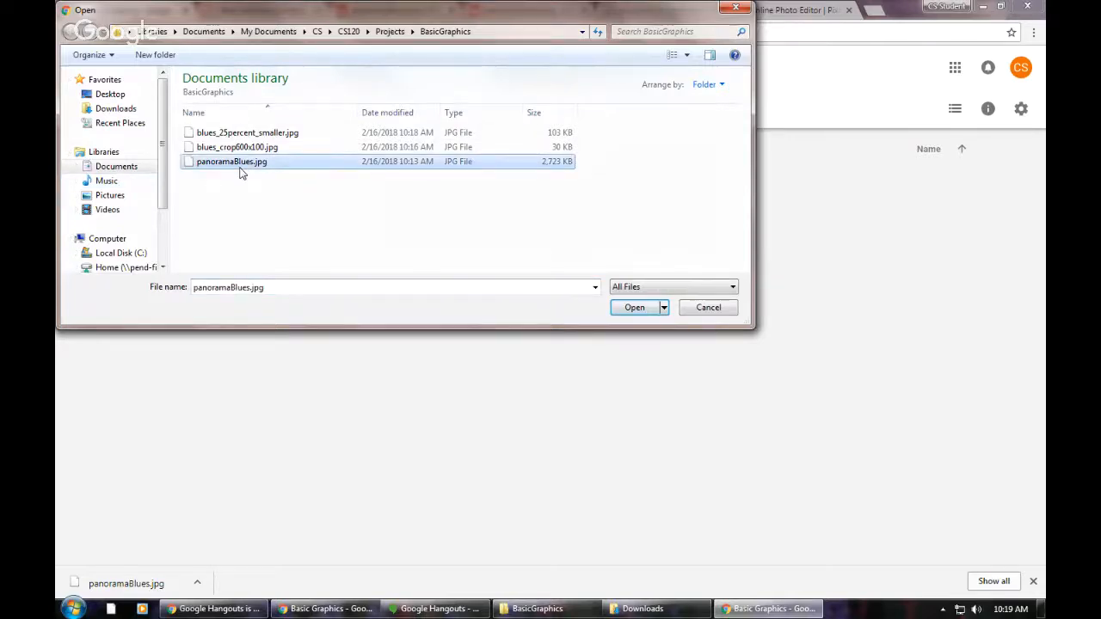
key(shift+Up)
key(shift+Up)
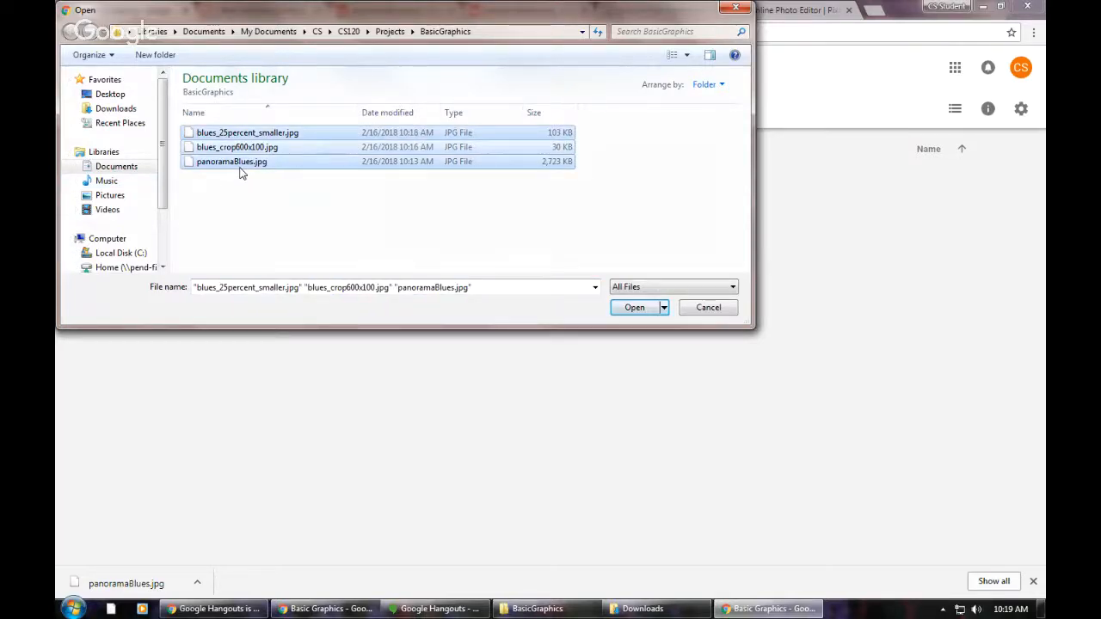
click(241, 169)
click(264, 131)
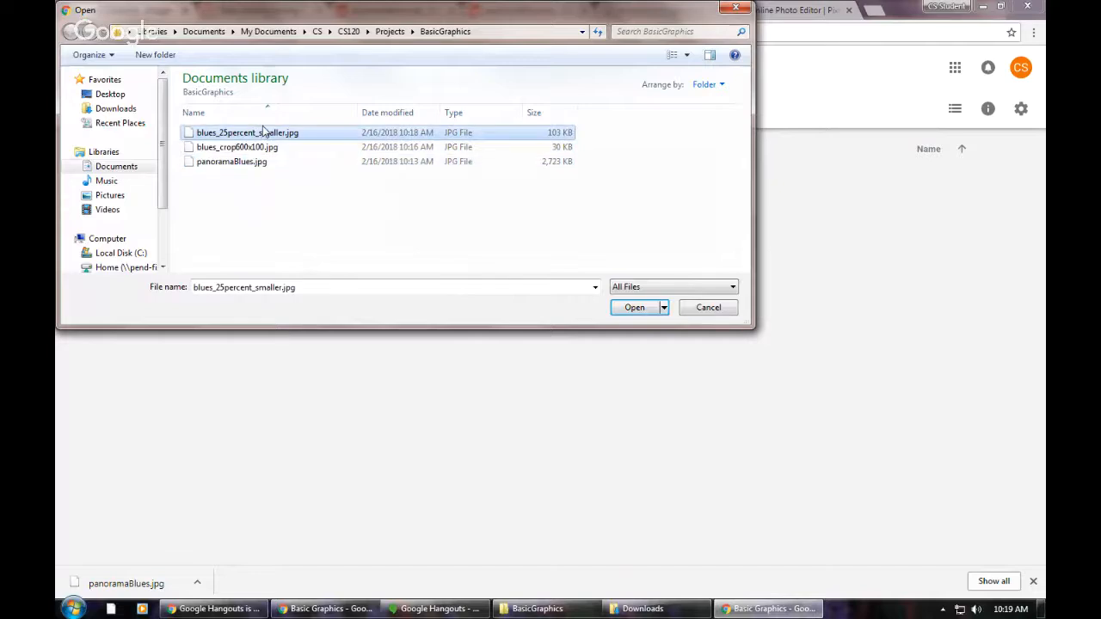
key(shift+Down)
key(shift+Down)
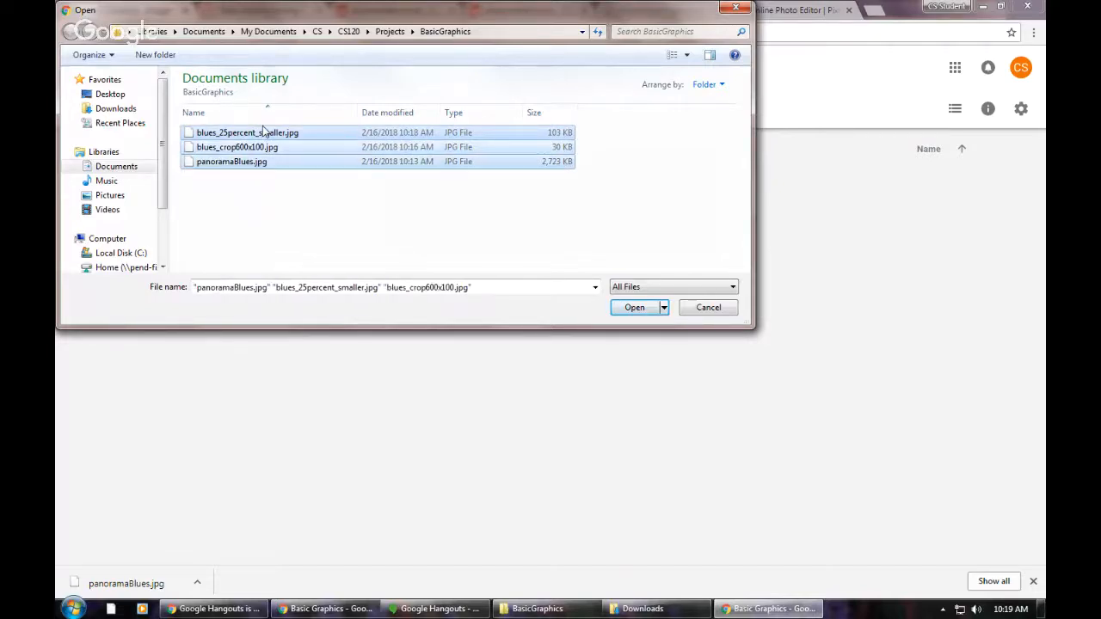
click(383, 256)
click(324, 163)
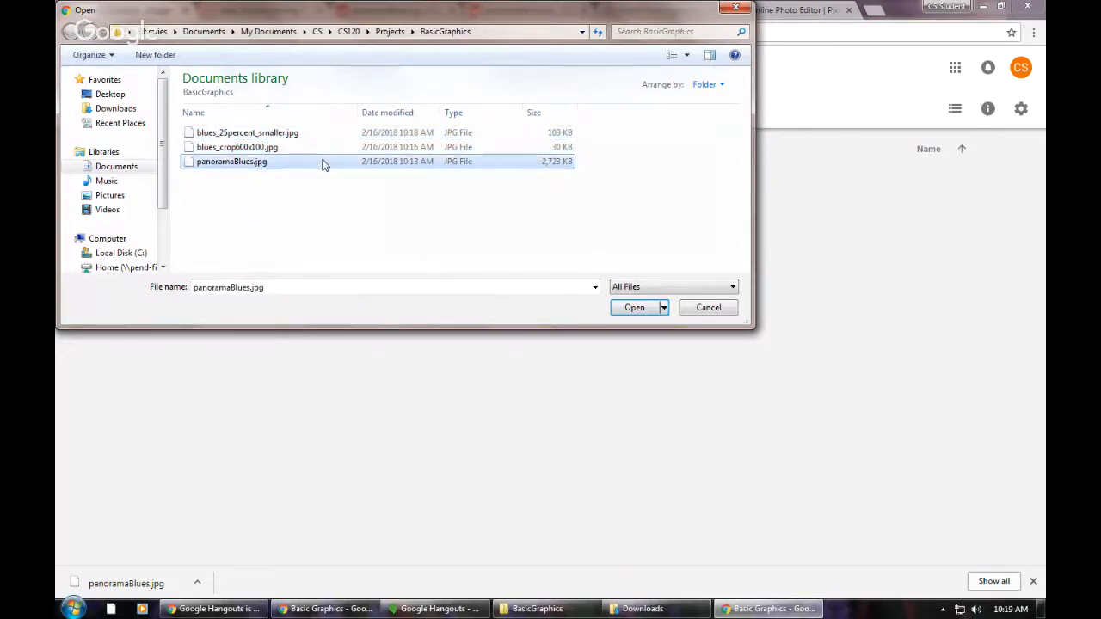
key(shift+Up)
key(shift+Up)
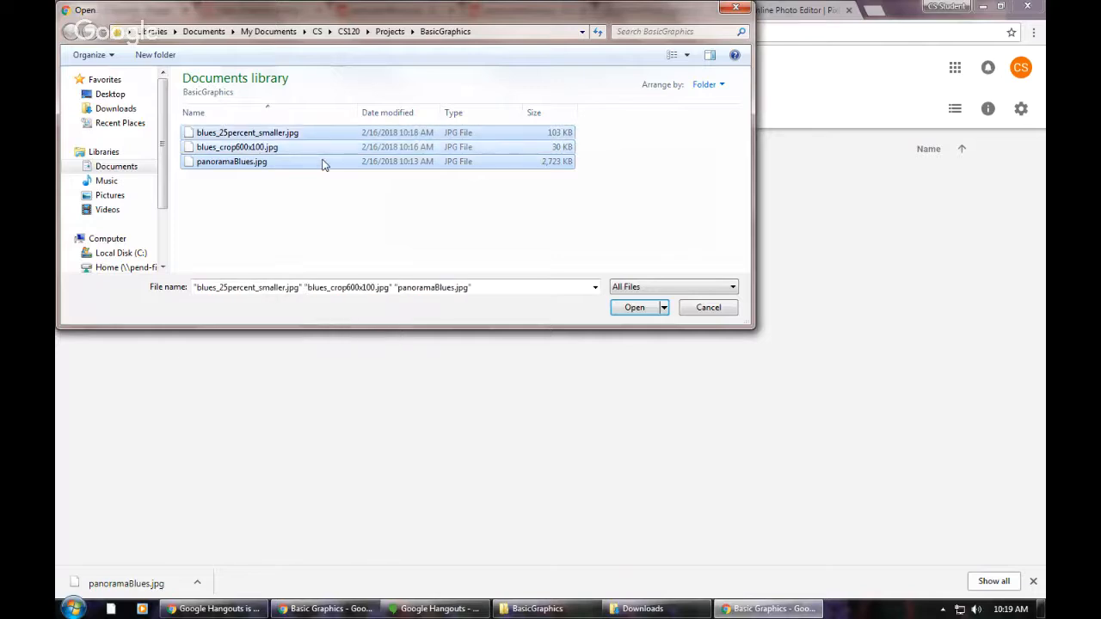
click(320, 186)
drag(344, 199, 299, 125)
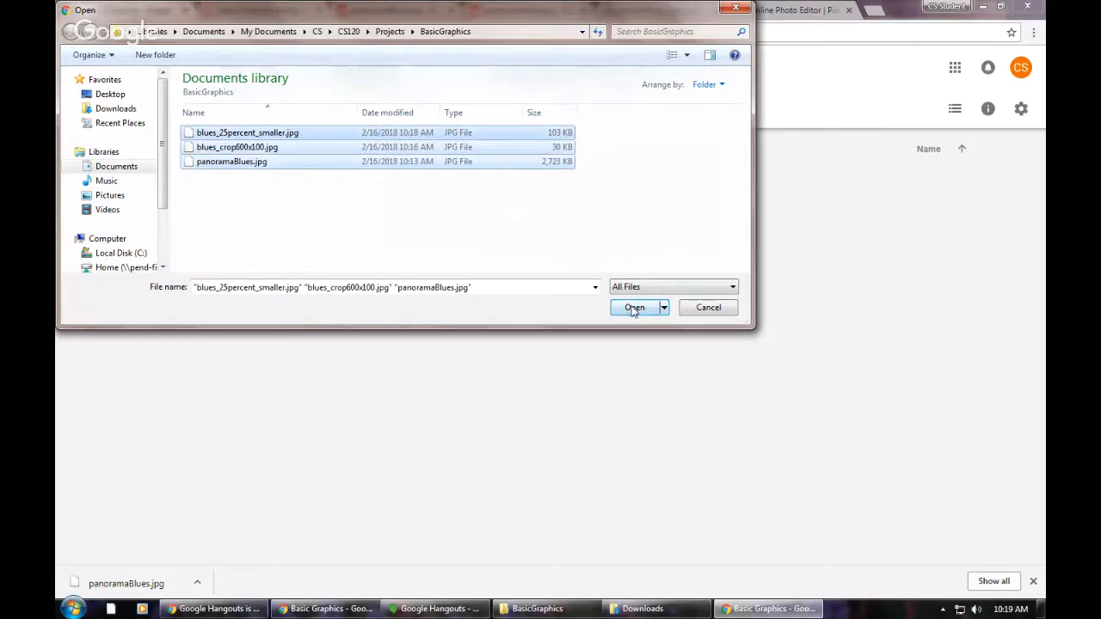
click(709, 308)
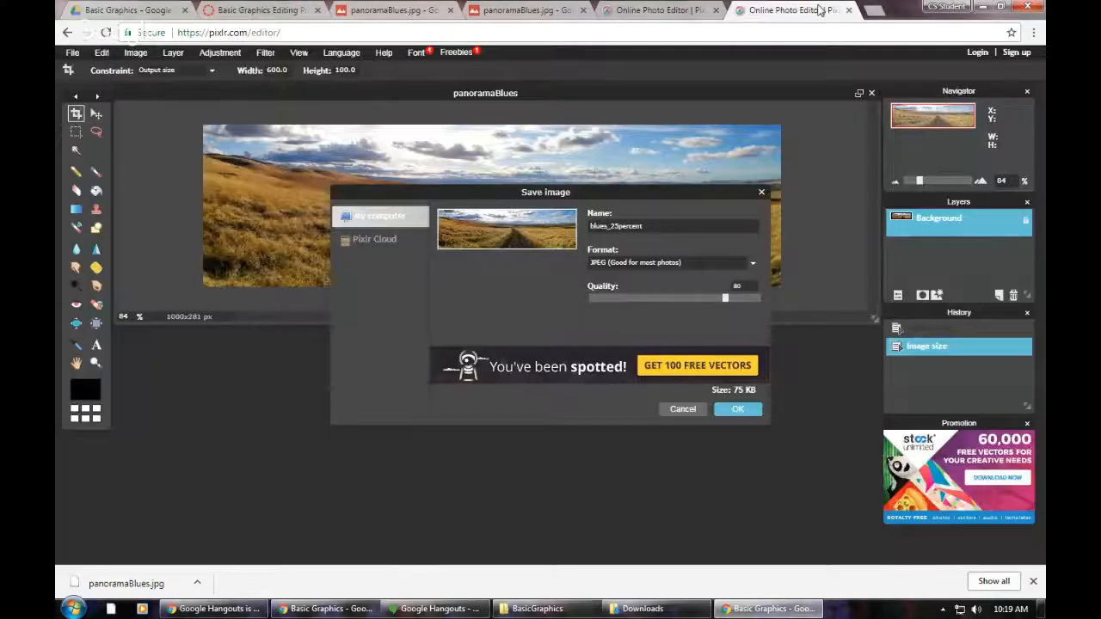
Step: Close the editor tab holding the image opened from the computer and leave its page
click(834, 11)
click(849, 10)
click(612, 107)
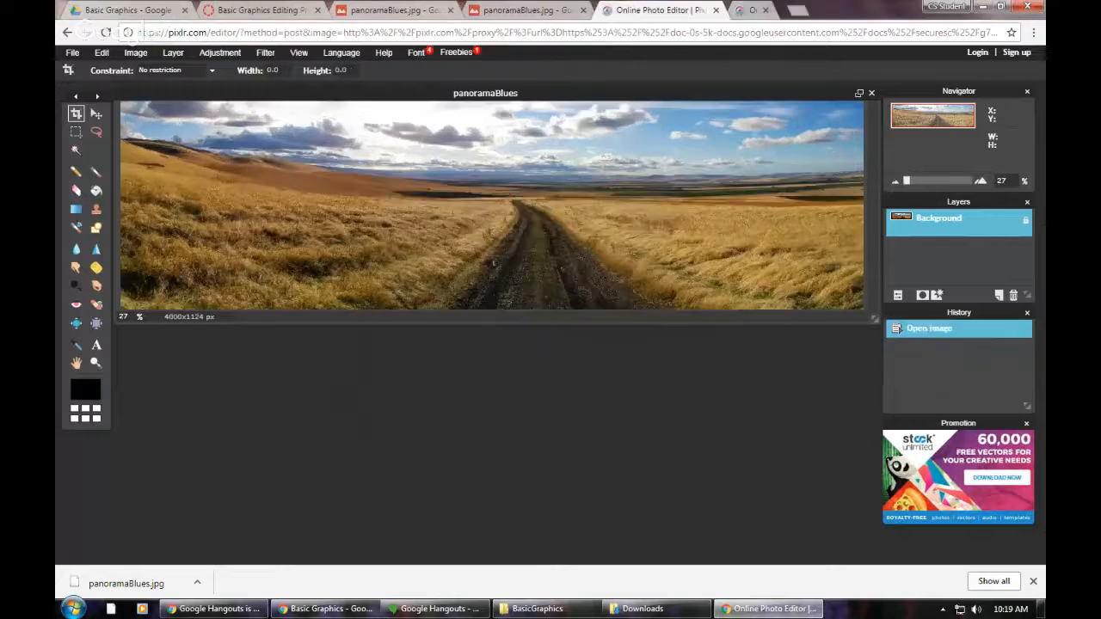
Step: Resize the Google Drive copy of panoramaBlues to a width of 1000 pixels with its proportions constrained
click(72, 53)
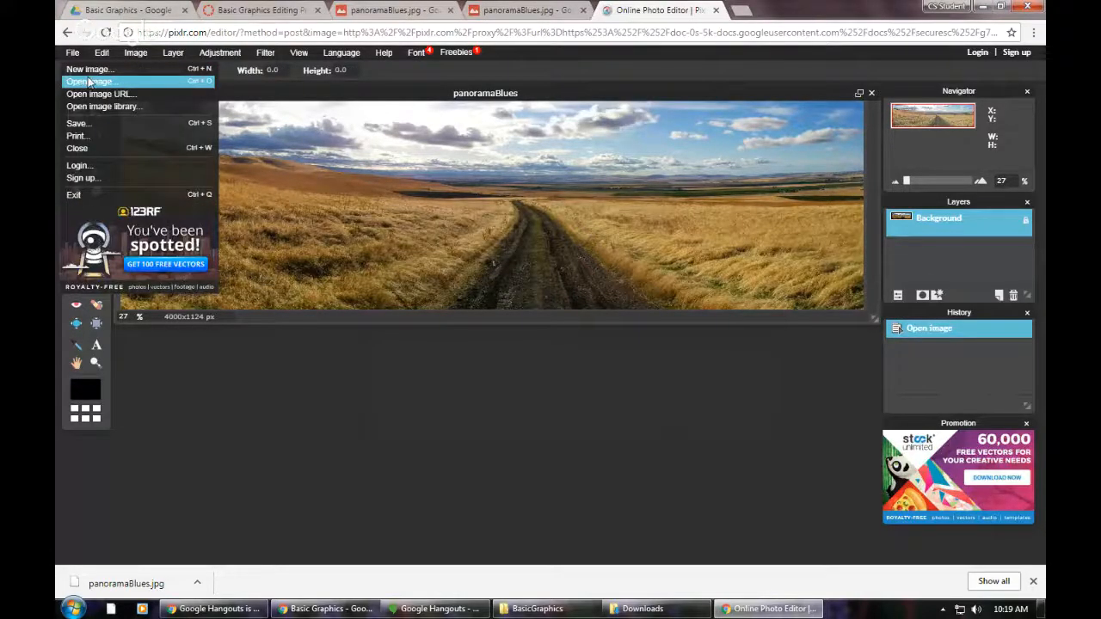
click(136, 67)
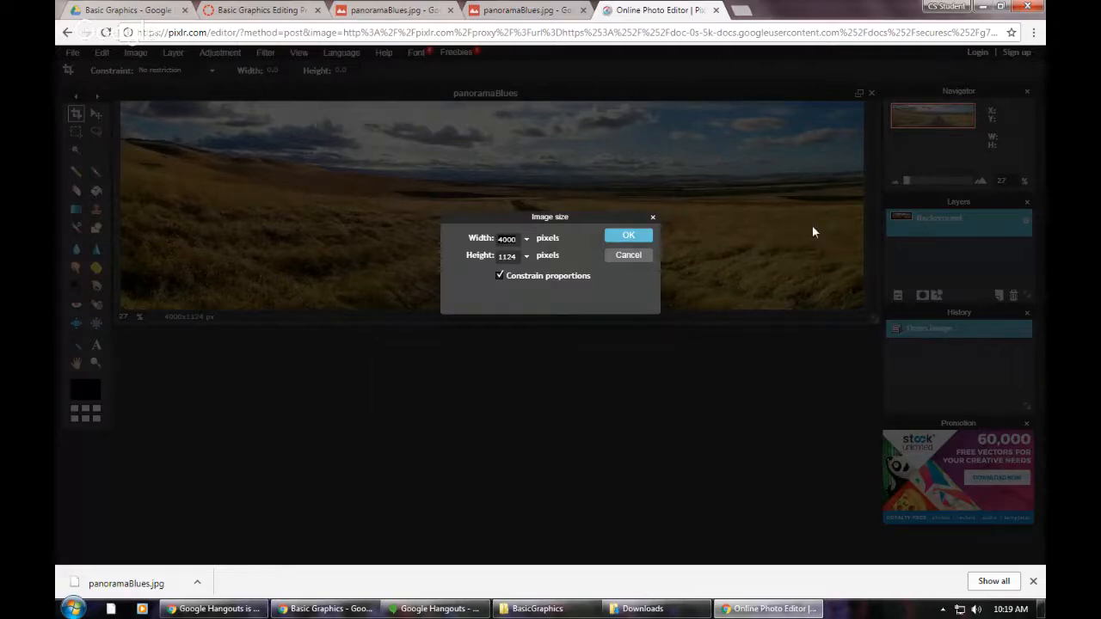
text(1000)
click(635, 237)
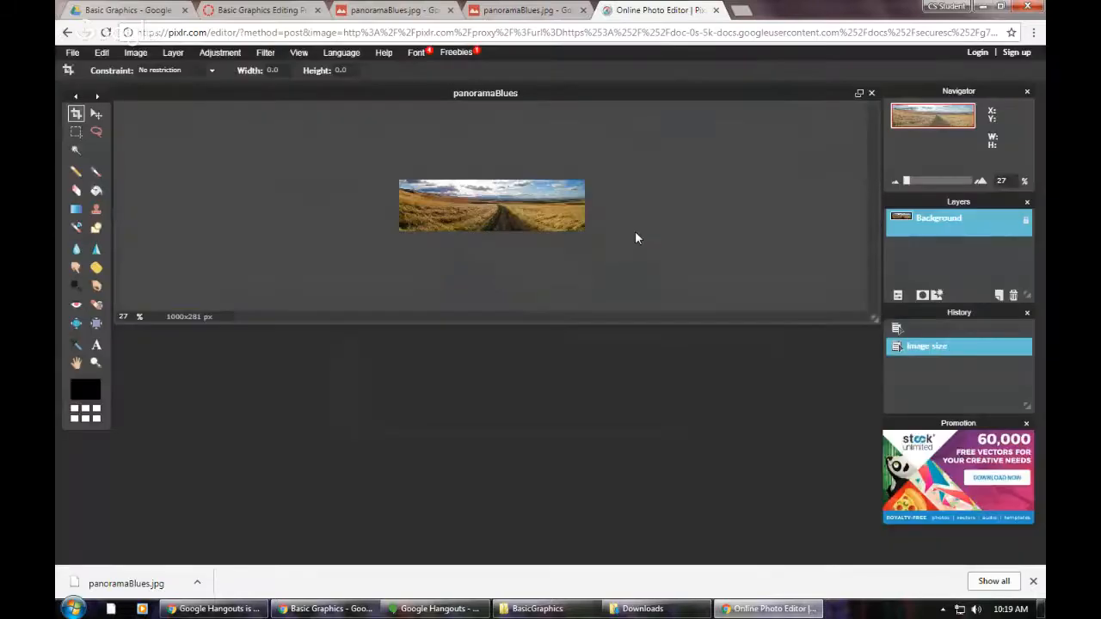
Step: Save the resized image to Google Drive as a JPEG copy named blues_25percent-smaller
click(74, 53)
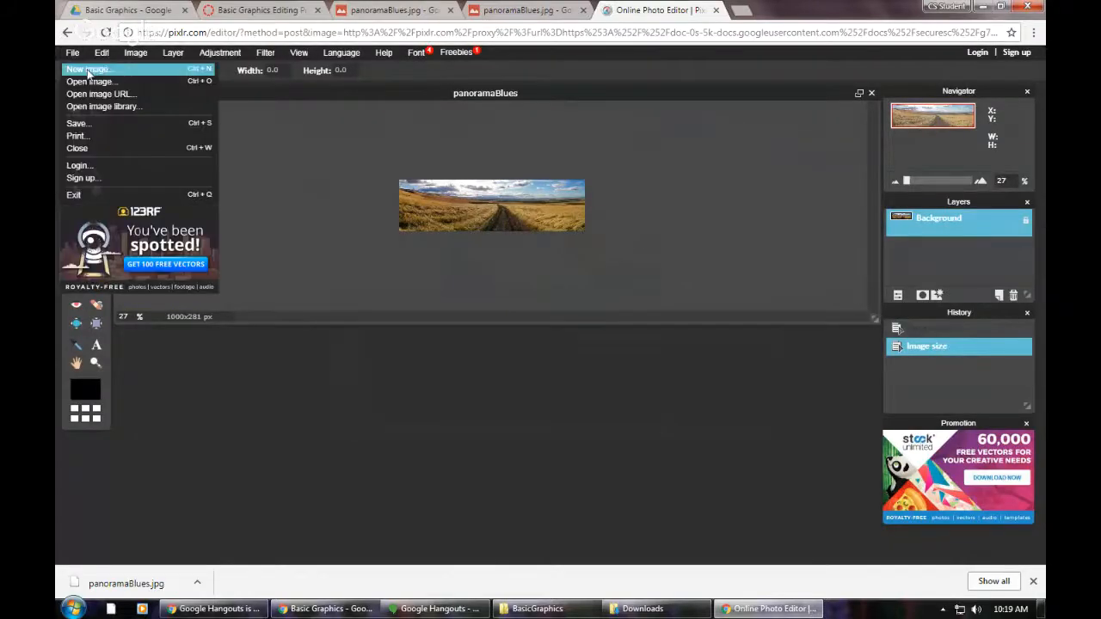
click(76, 123)
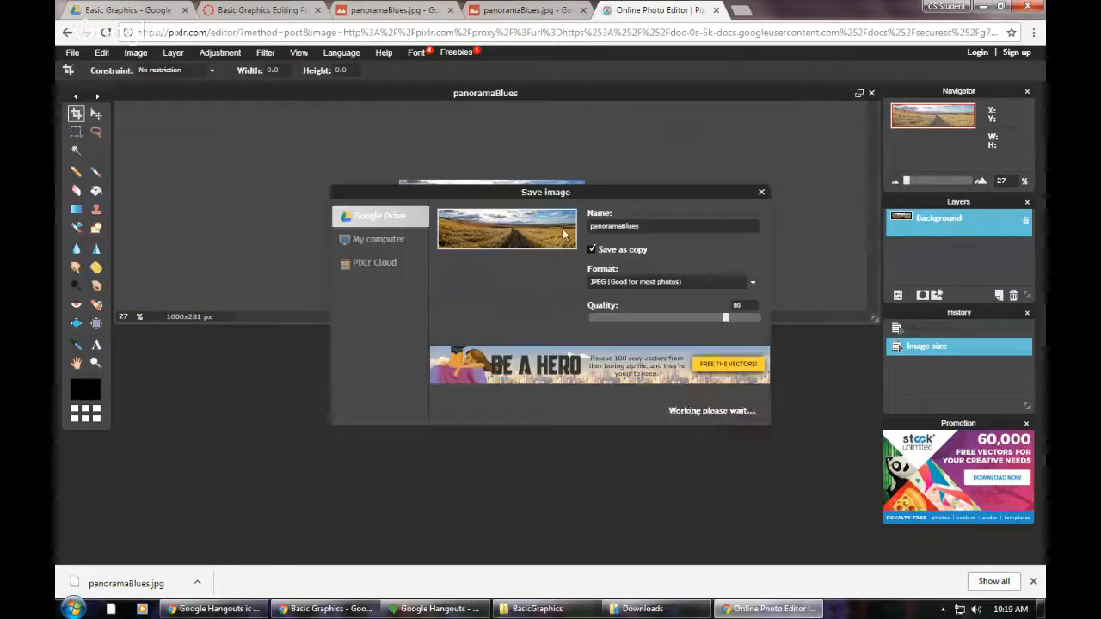
double_click(644, 227)
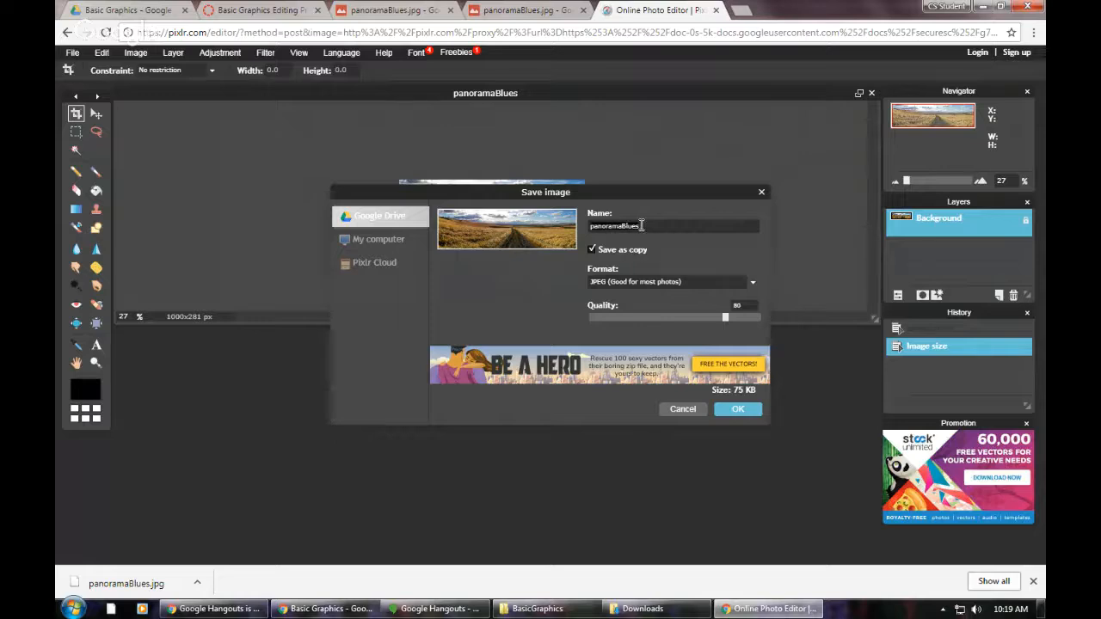
text(blues_25percent_smaller)
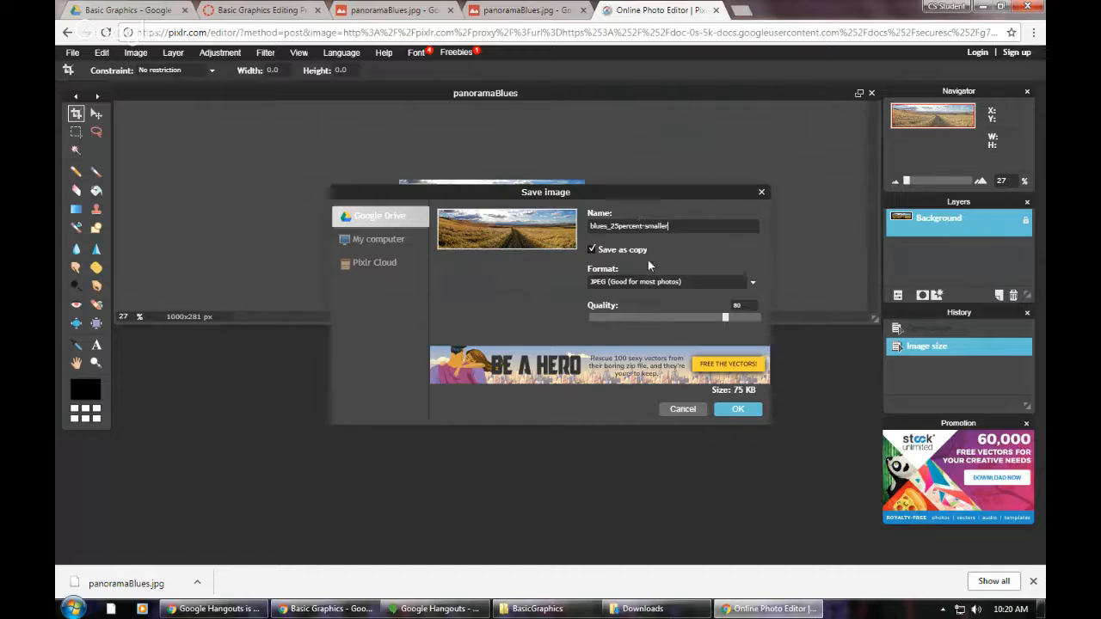
click(736, 409)
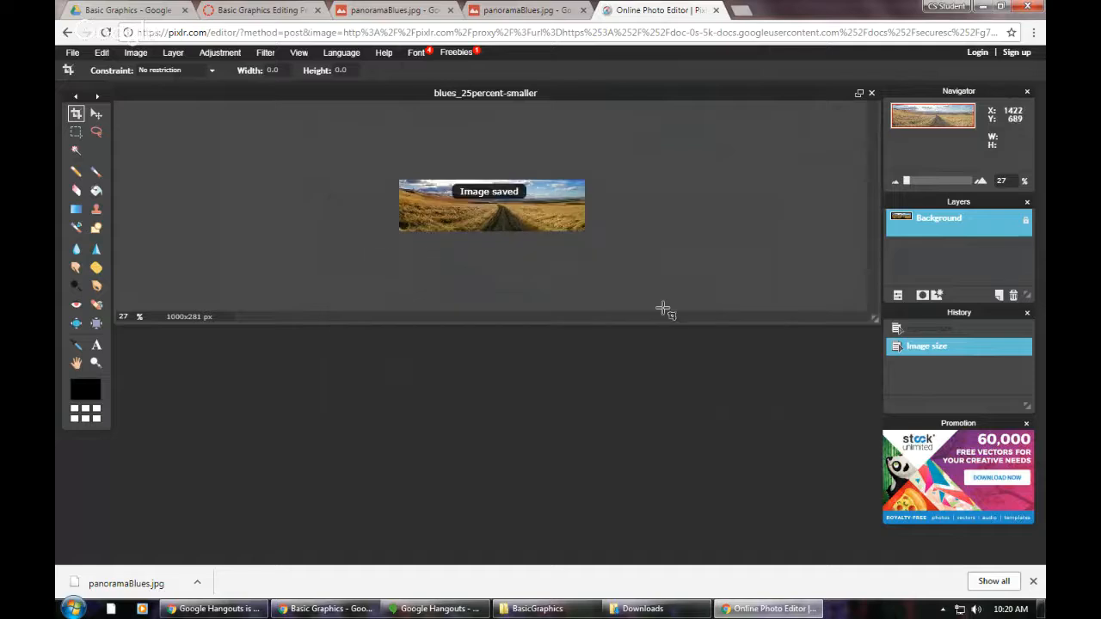
Step: Check the Basic Graphics folder in Google Drive as a list, view both images' activity, and return to the image editor
click(127, 9)
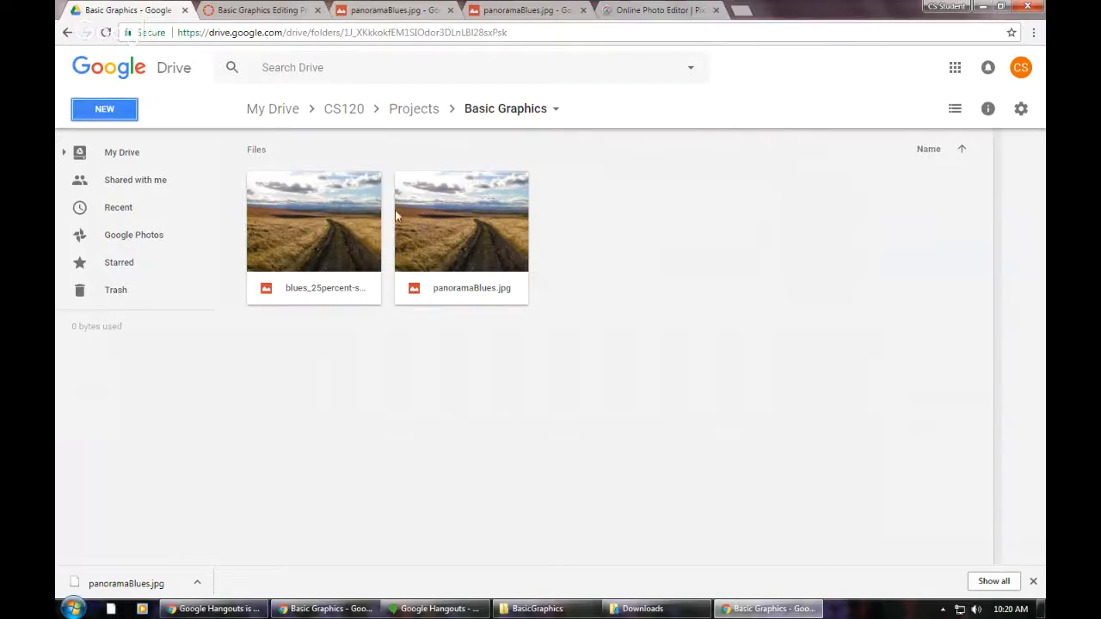
click(955, 108)
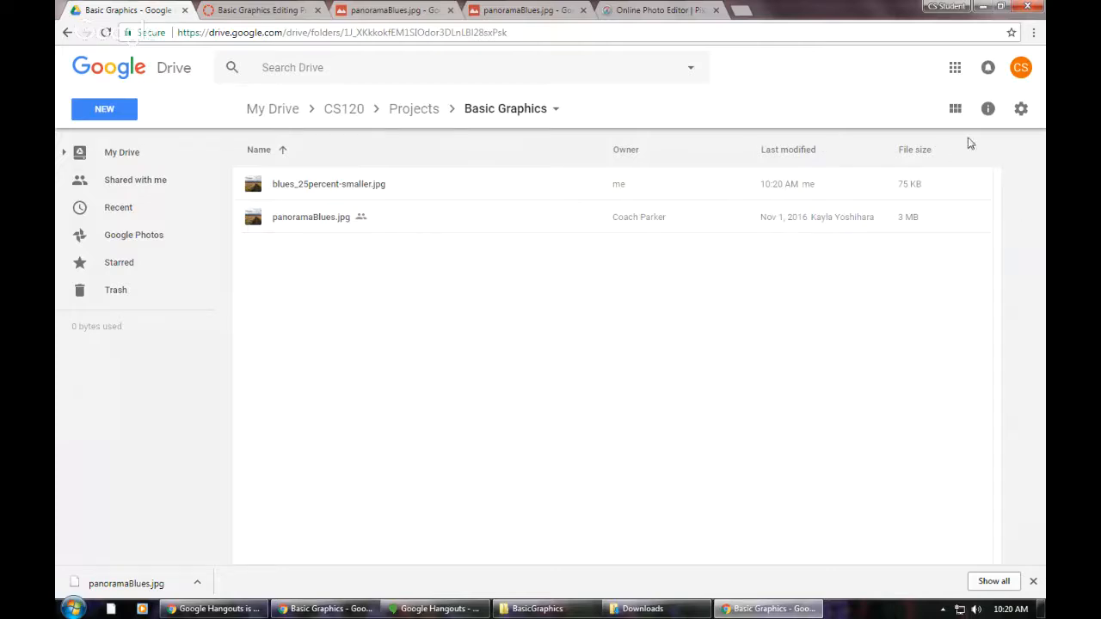
click(987, 109)
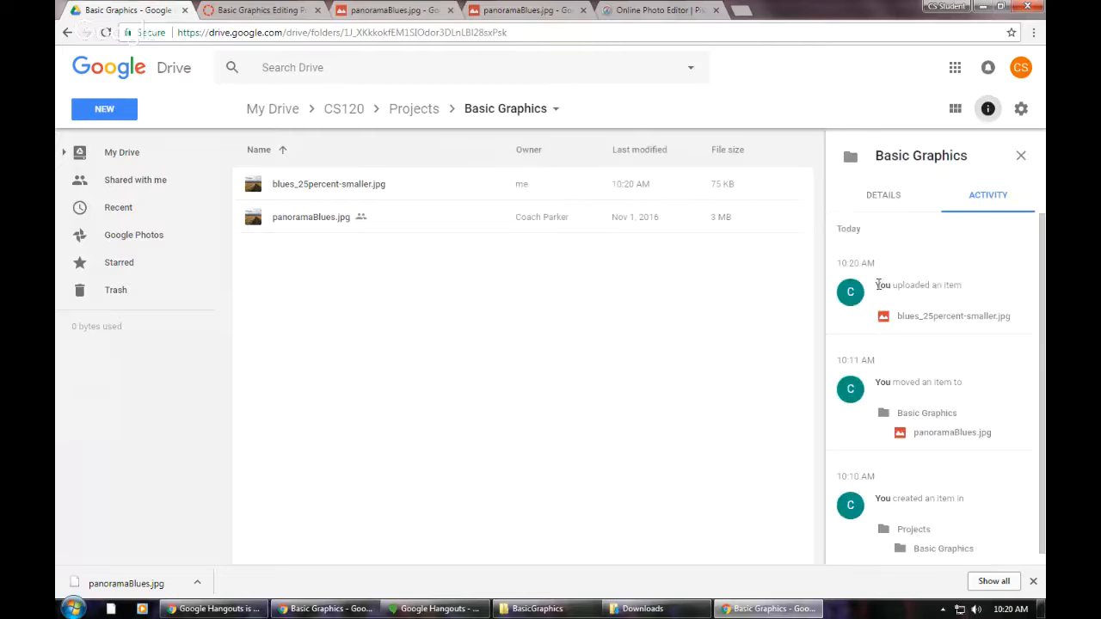
click(396, 183)
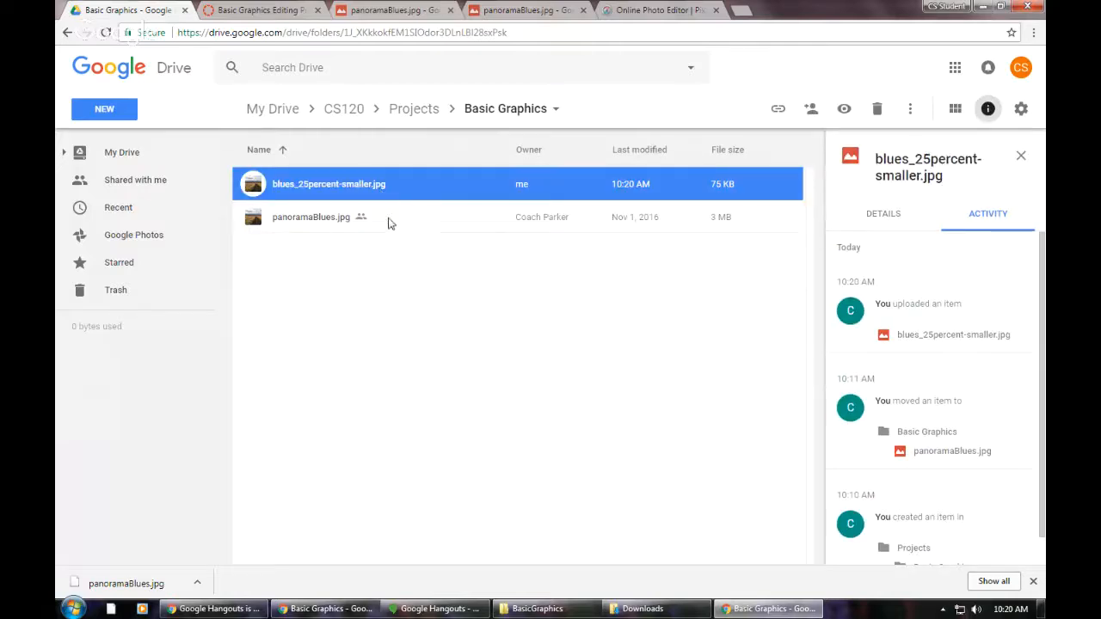
click(388, 218)
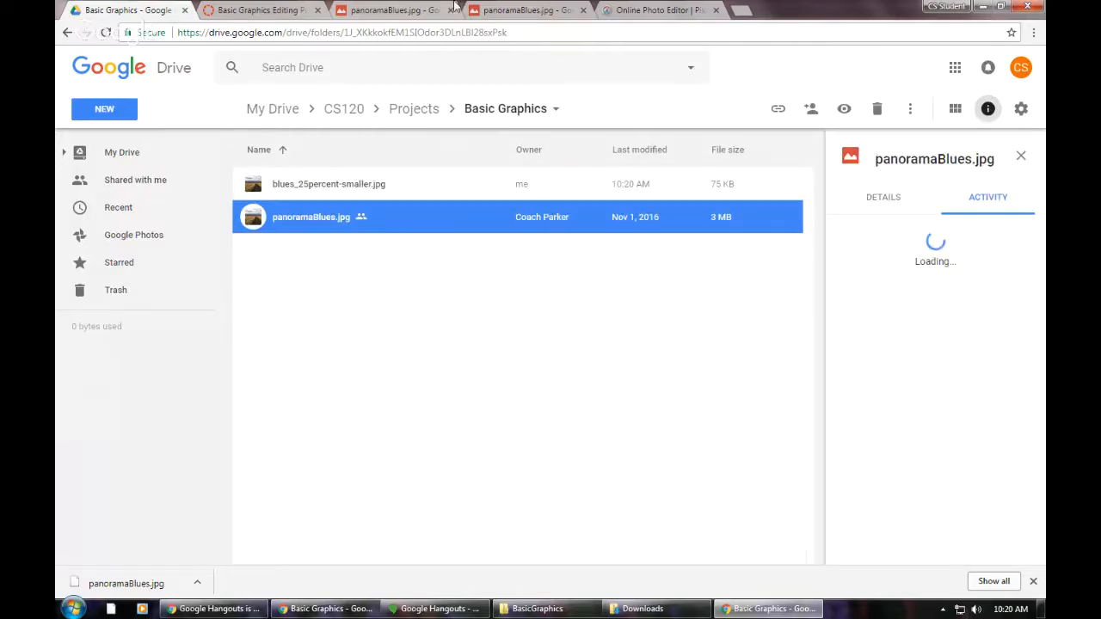
click(645, 8)
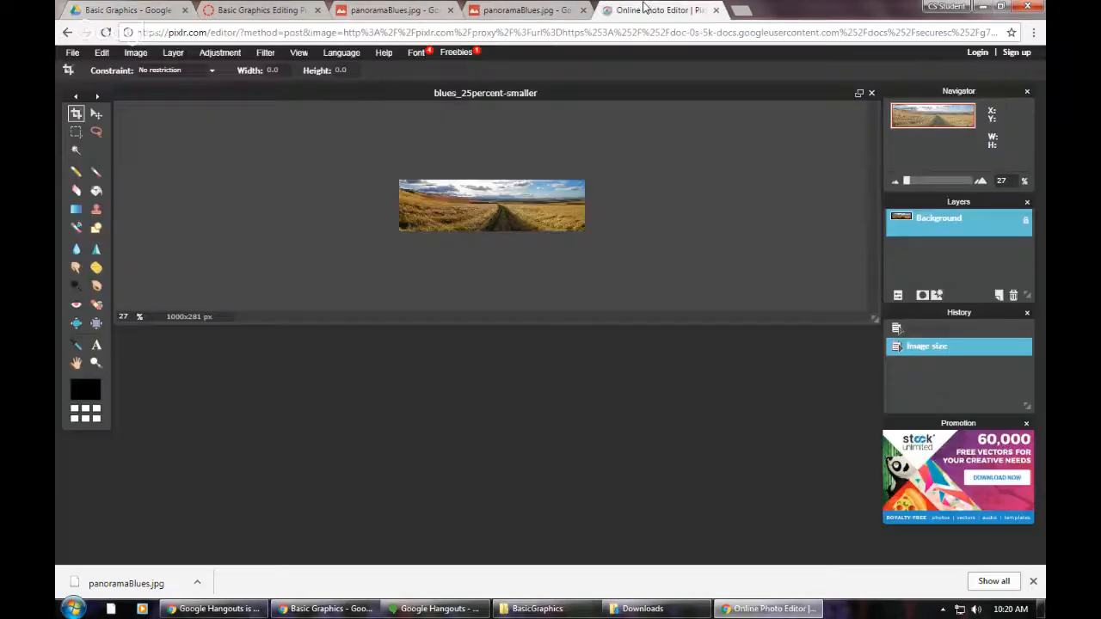
Step: Check the assignment's border requirements and enlarge the canvas to 1100 × 381 pixels with a centered anchor
click(214, 10)
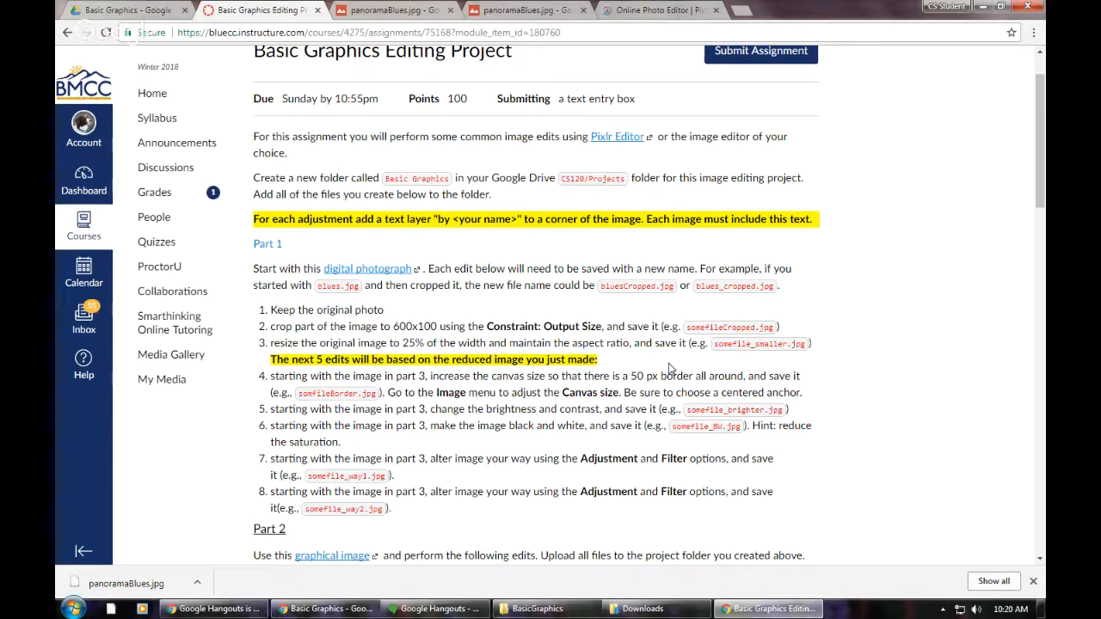
click(656, 12)
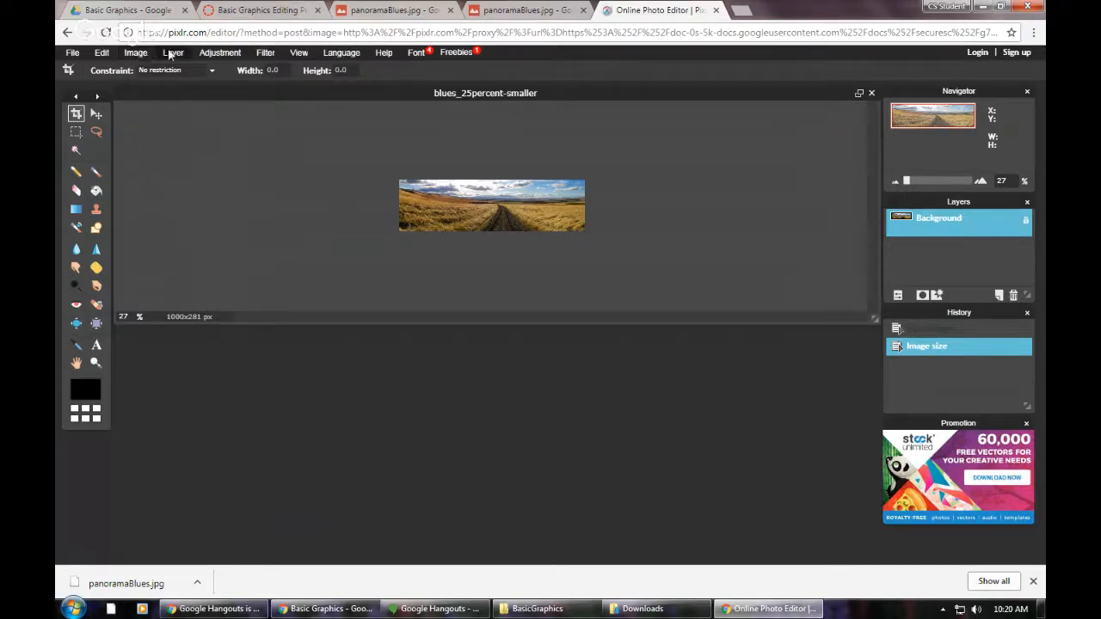
click(139, 54)
click(146, 81)
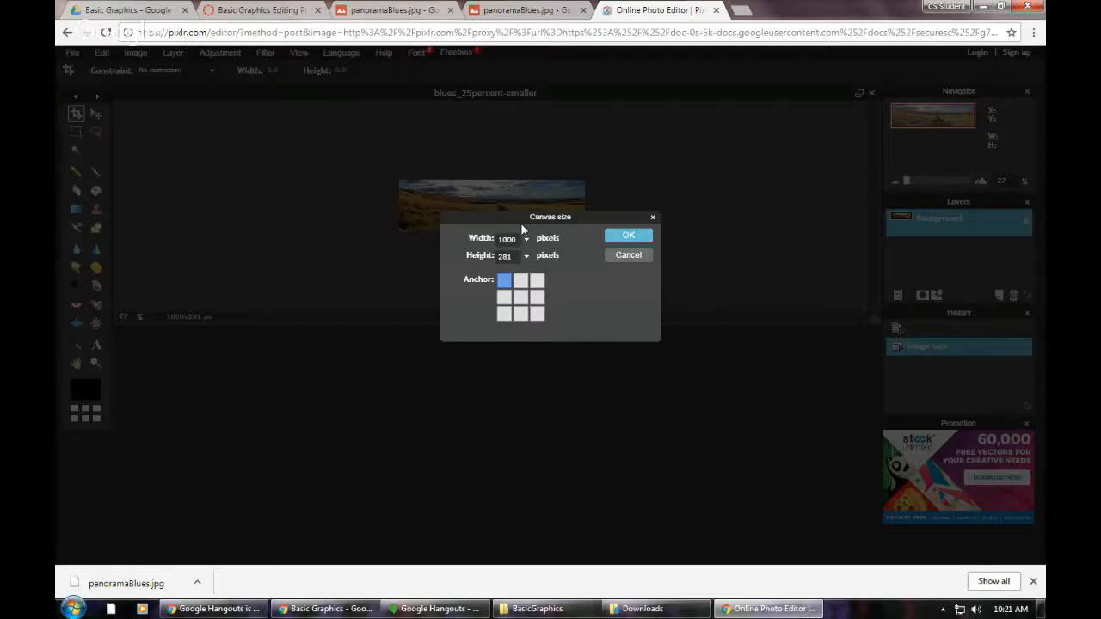
key(BackSpace)
text(3)
click(518, 295)
click(520, 297)
click(634, 239)
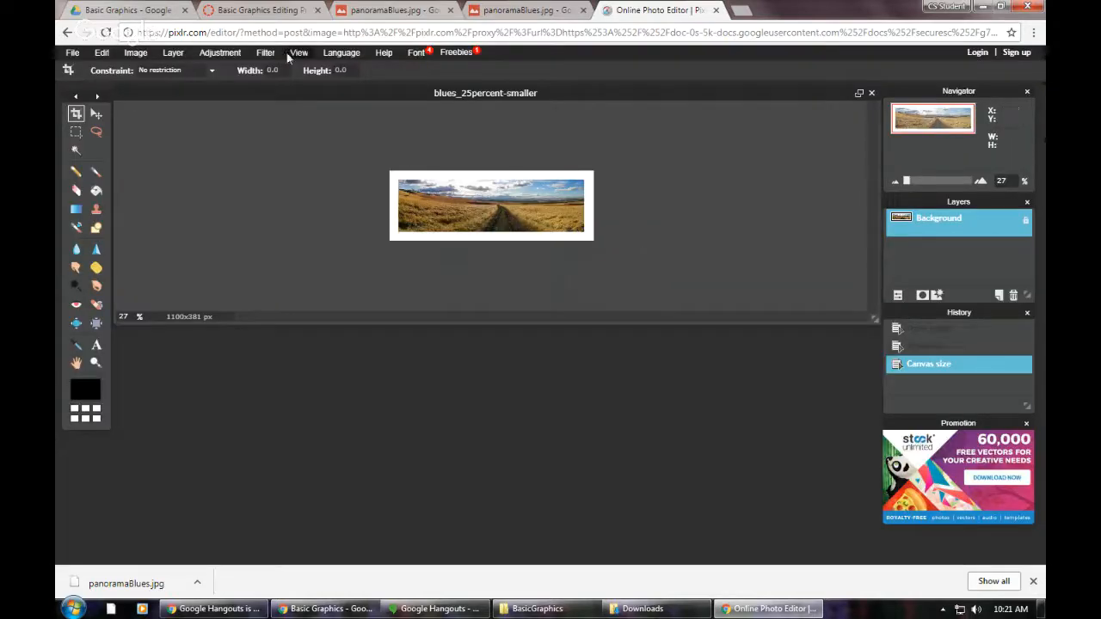
Step: Recheck the assignment instructions, and view the bordered image at 100% zoom in an enlarged image window
click(255, 7)
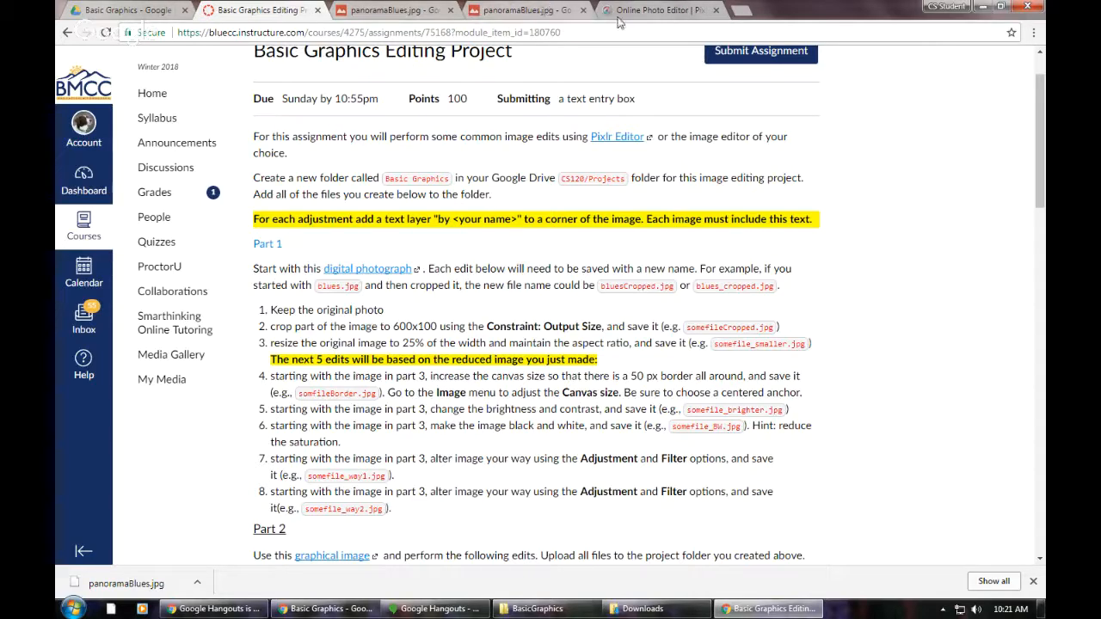
click(645, 10)
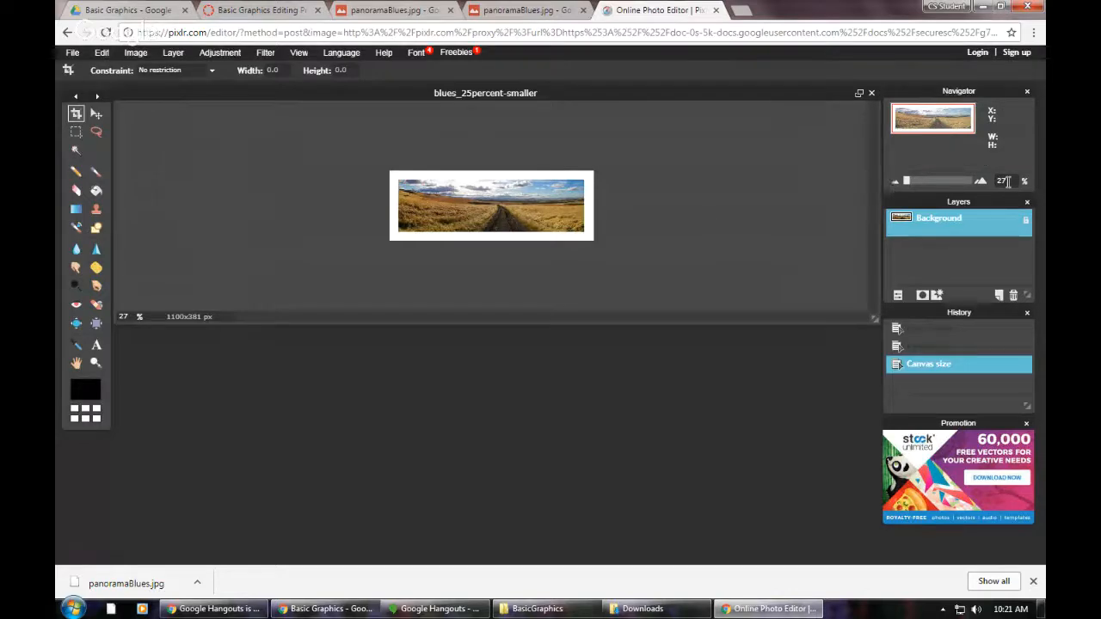
text(100)
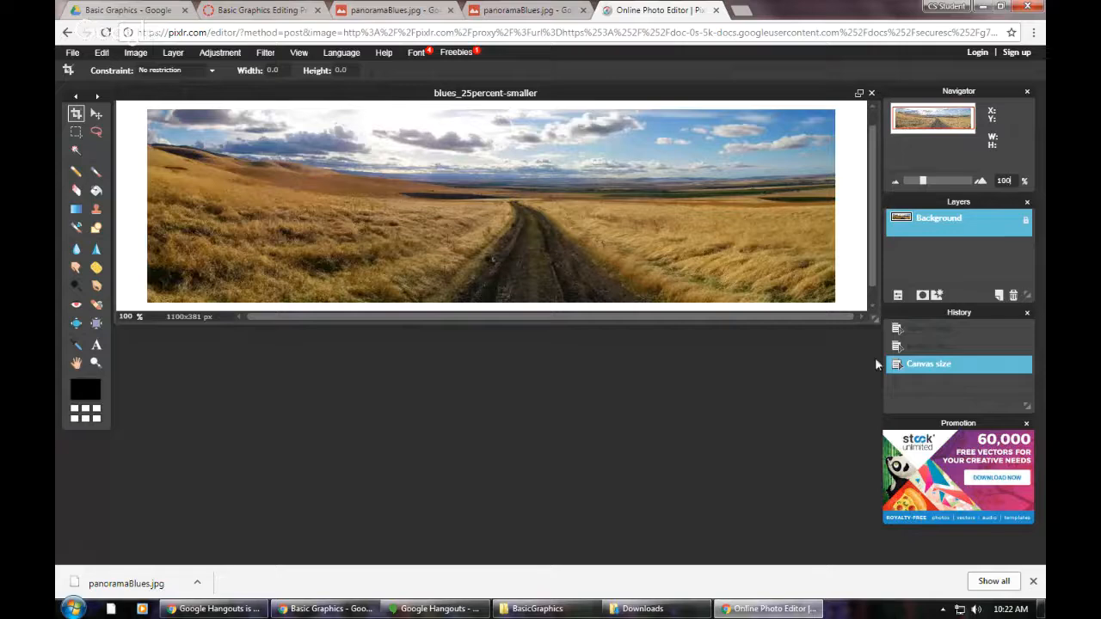
drag(875, 320, 895, 418)
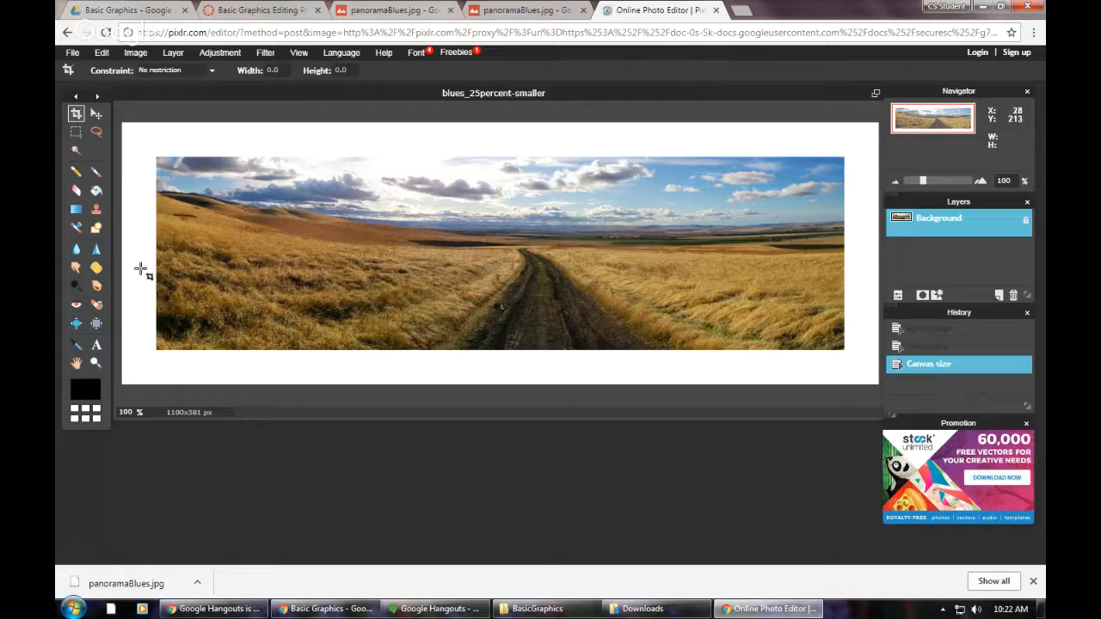
Step: Choose the Paint bucket tool and set the main color to golden yellow, hex ffcb3d
click(96, 190)
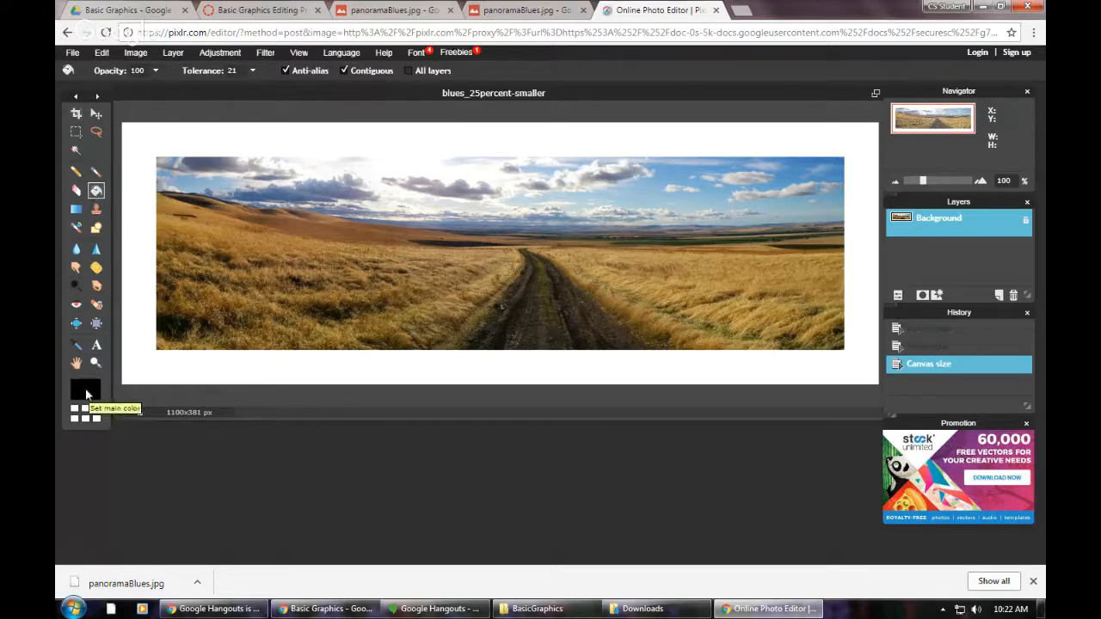
click(85, 390)
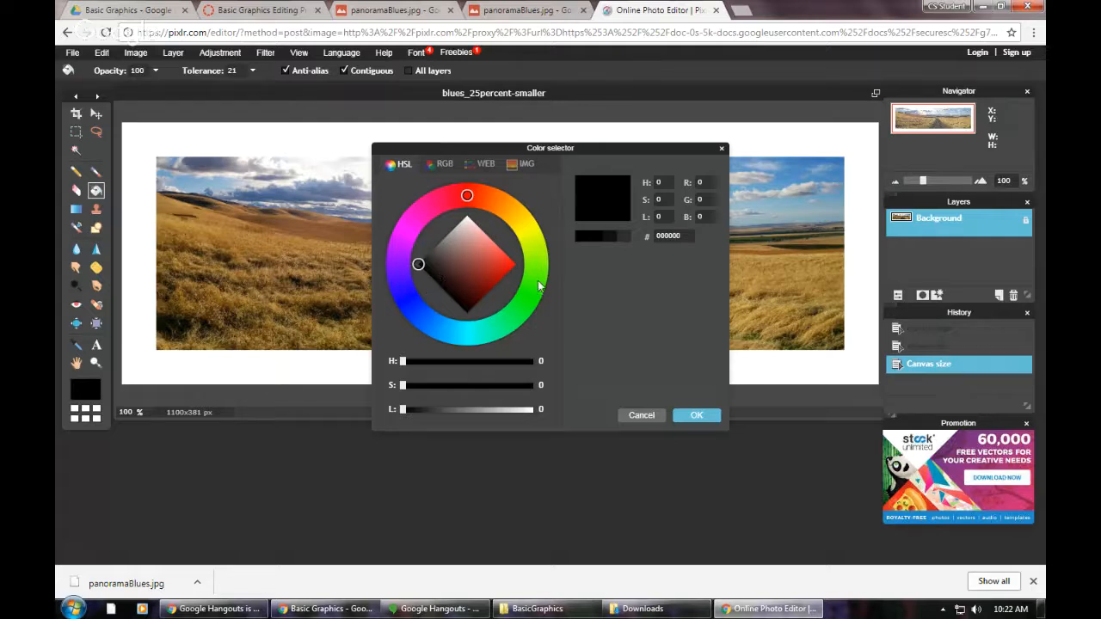
click(524, 210)
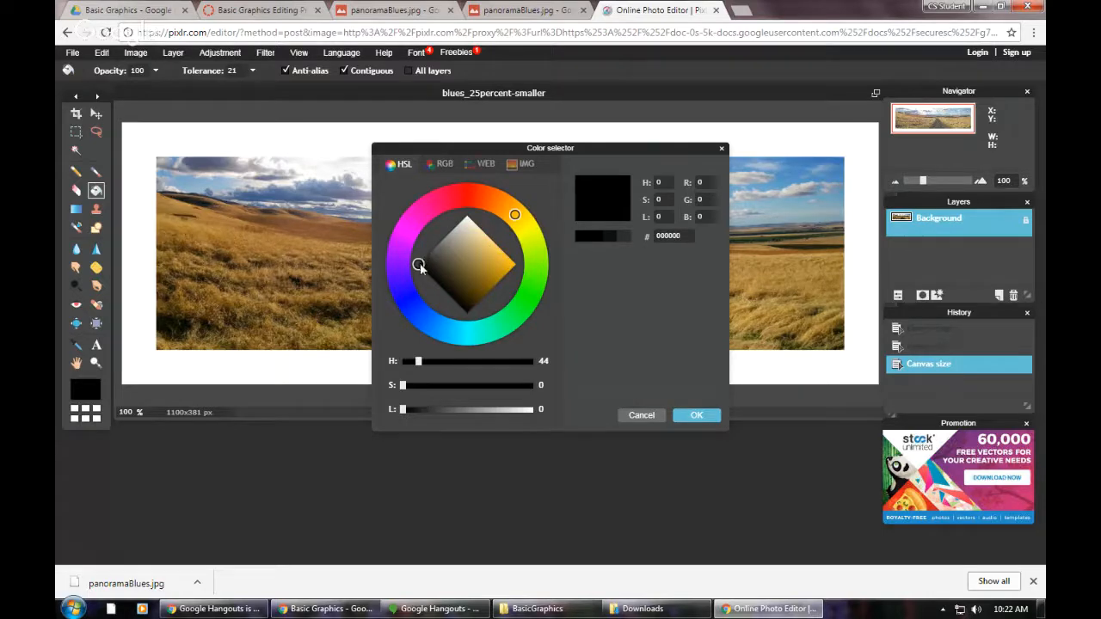
mouse_move(419, 266)
mouse_down()
mouse_move(516, 265)
mouse_move(517, 247)
mouse_up()
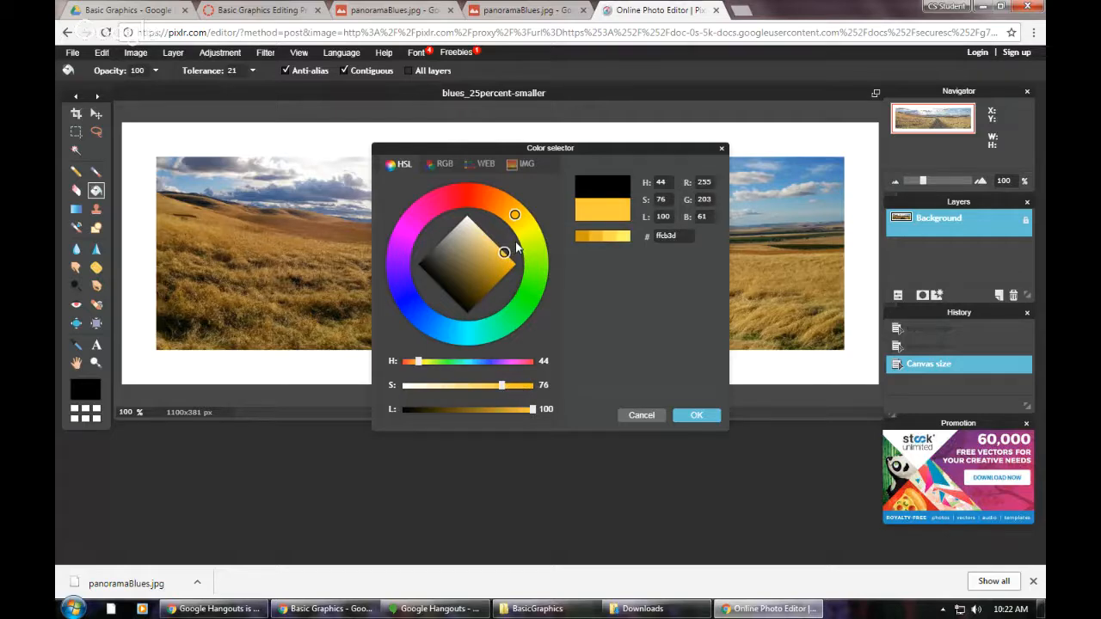
click(691, 418)
Step: Try filling the white border with the golden yellow at tolerance 21 and again at 15, undoing each fill
click(686, 362)
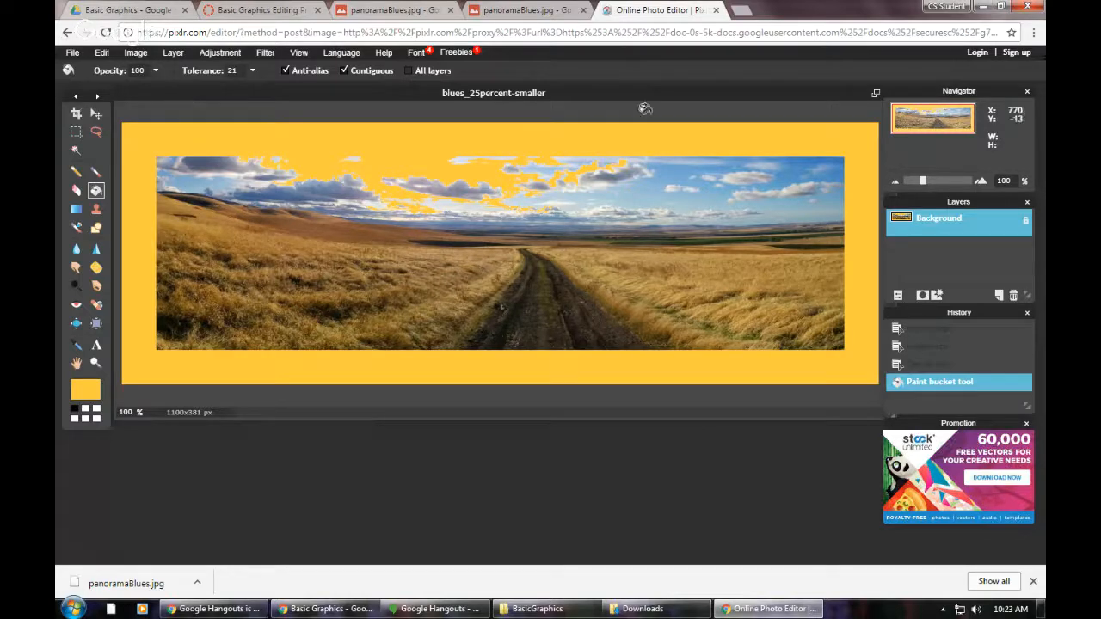
click(946, 364)
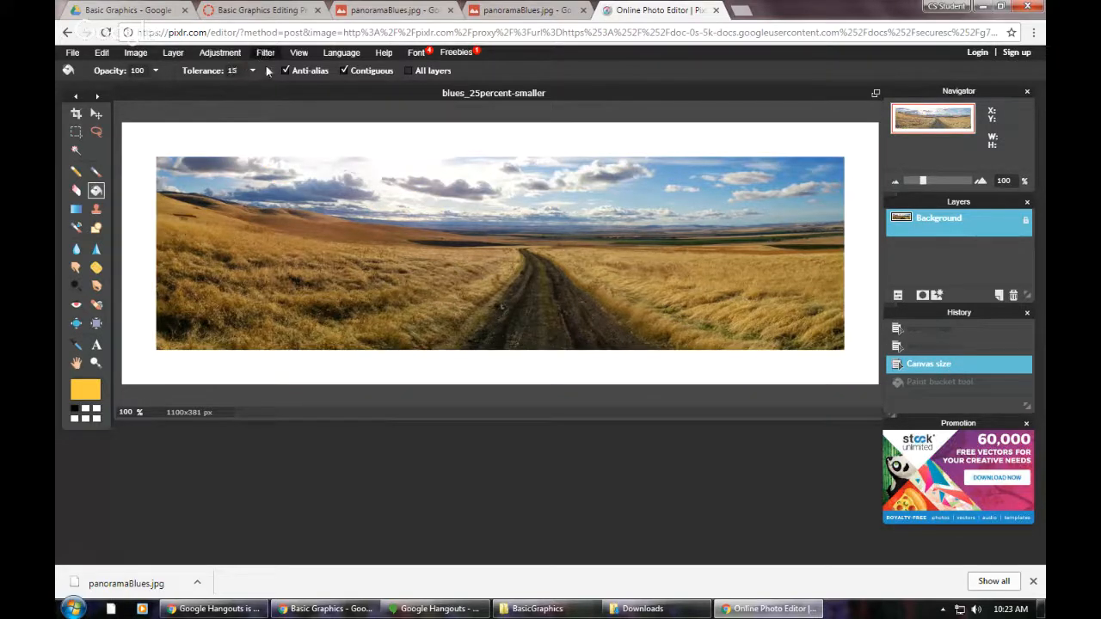
click(335, 366)
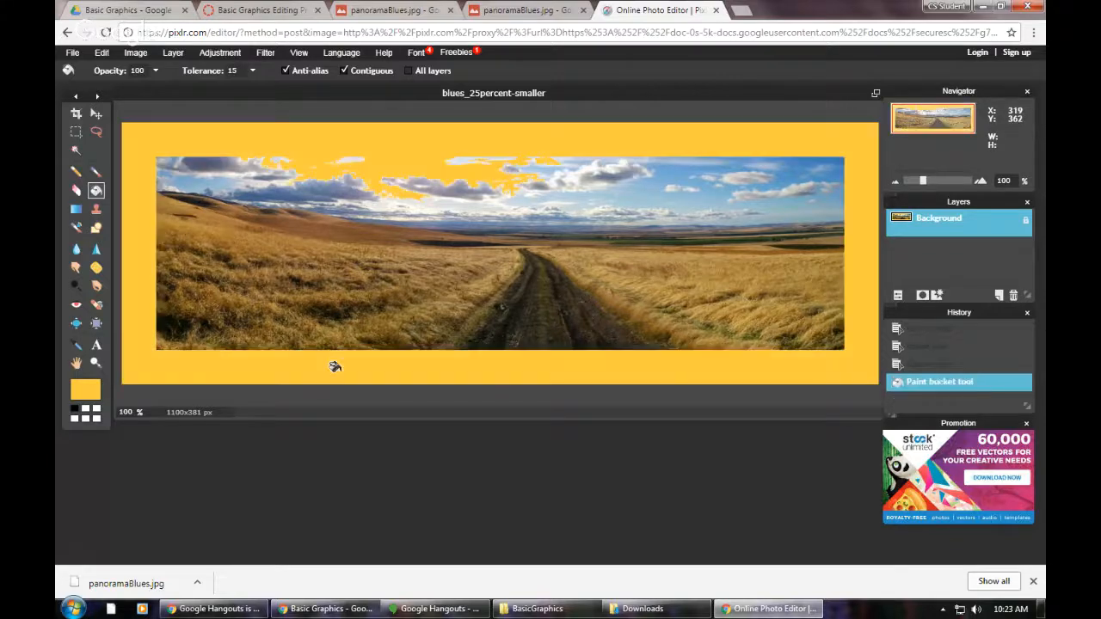
click(950, 366)
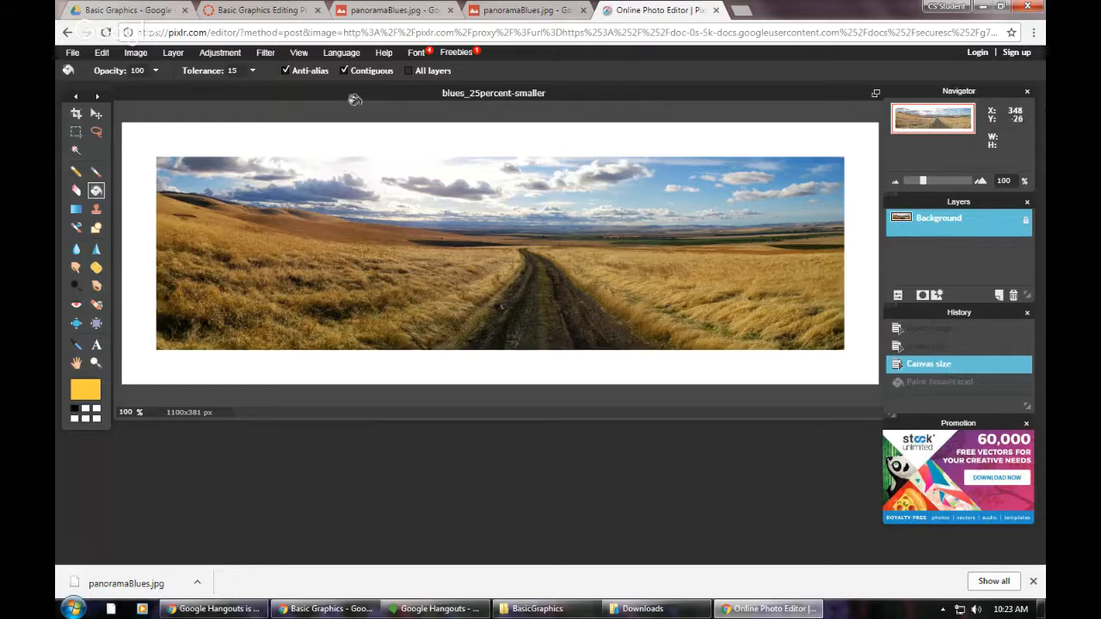
Step: Try the border fill at tolerance 7, undo it, and fill again at tolerance 3
double_click(231, 71)
text(7)
click(342, 362)
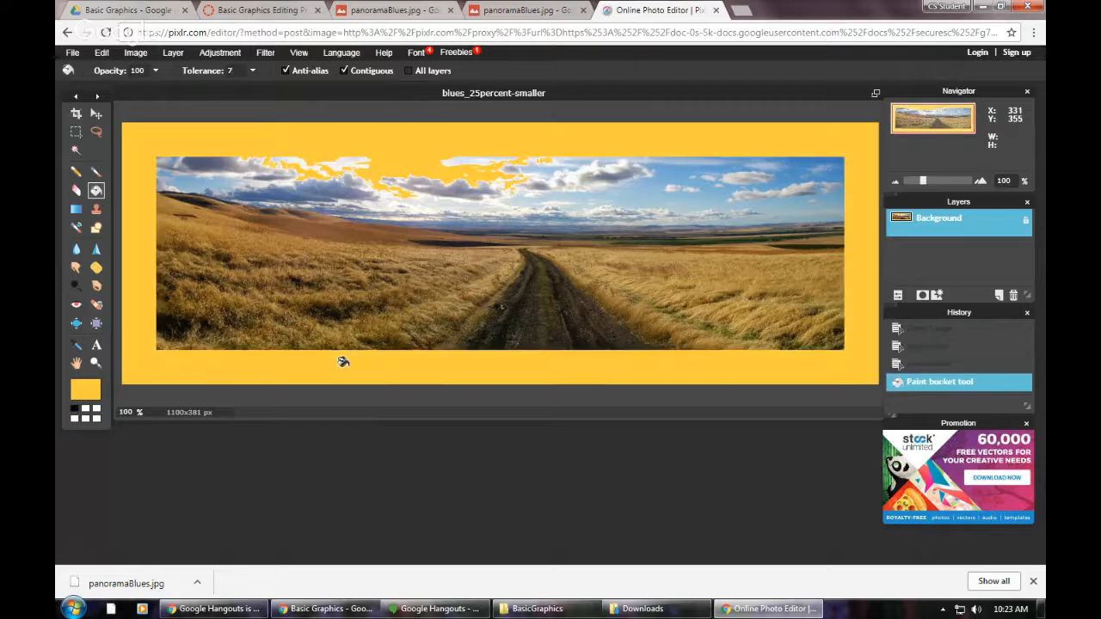
click(965, 362)
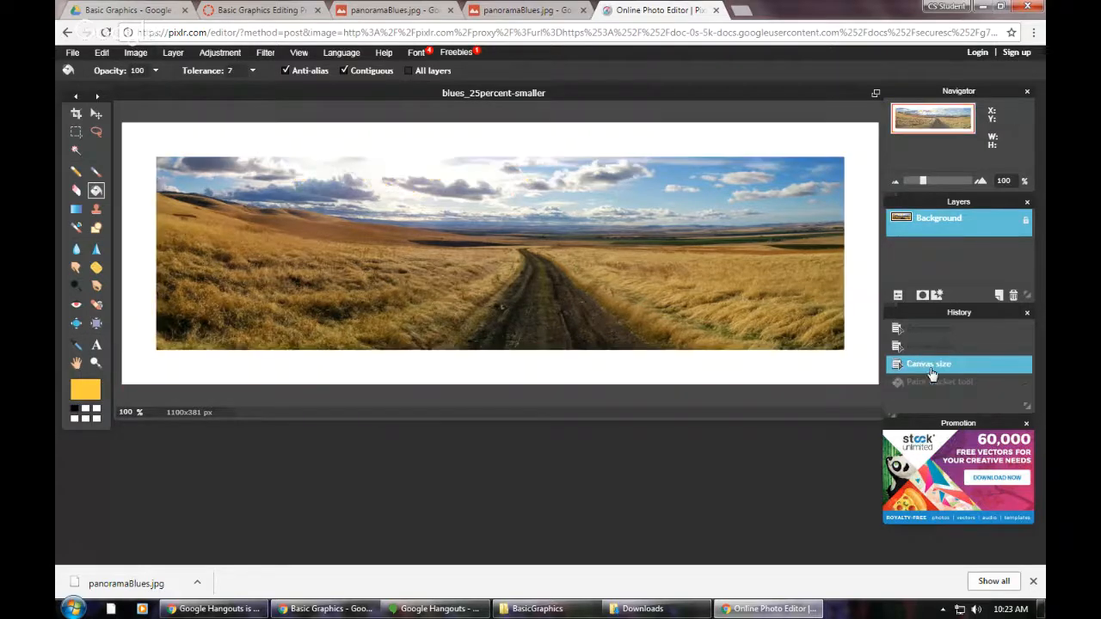
drag(239, 71, 230, 70)
text(3)
click(200, 126)
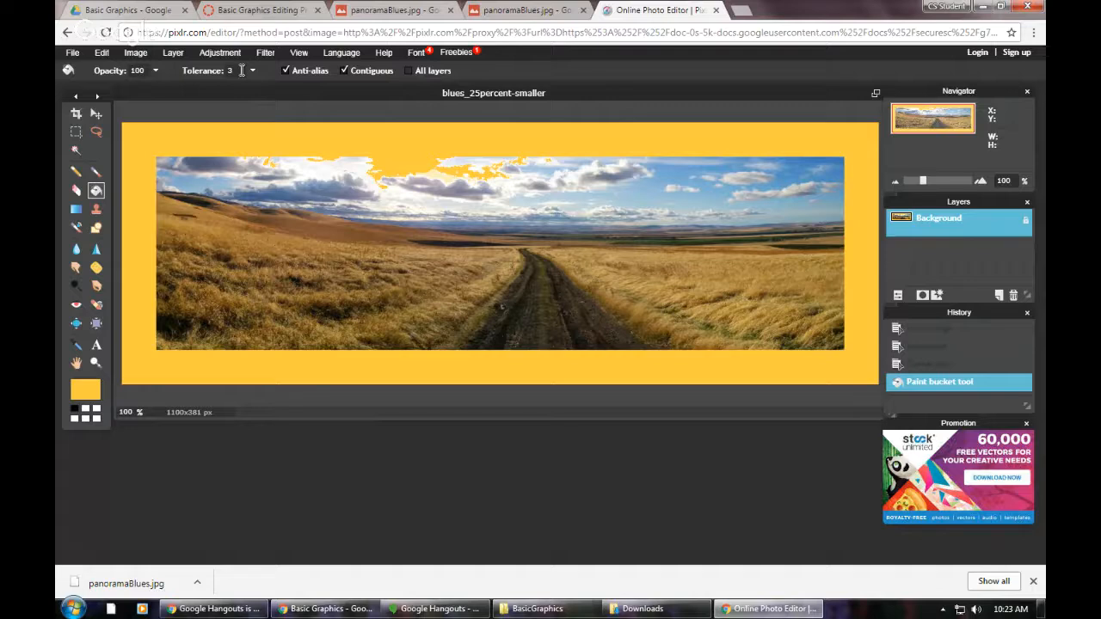
Step: Retry the border fill at tolerance 1, and revert the image to its state before the canvas enlargement
text(1)
click(930, 364)
click(390, 131)
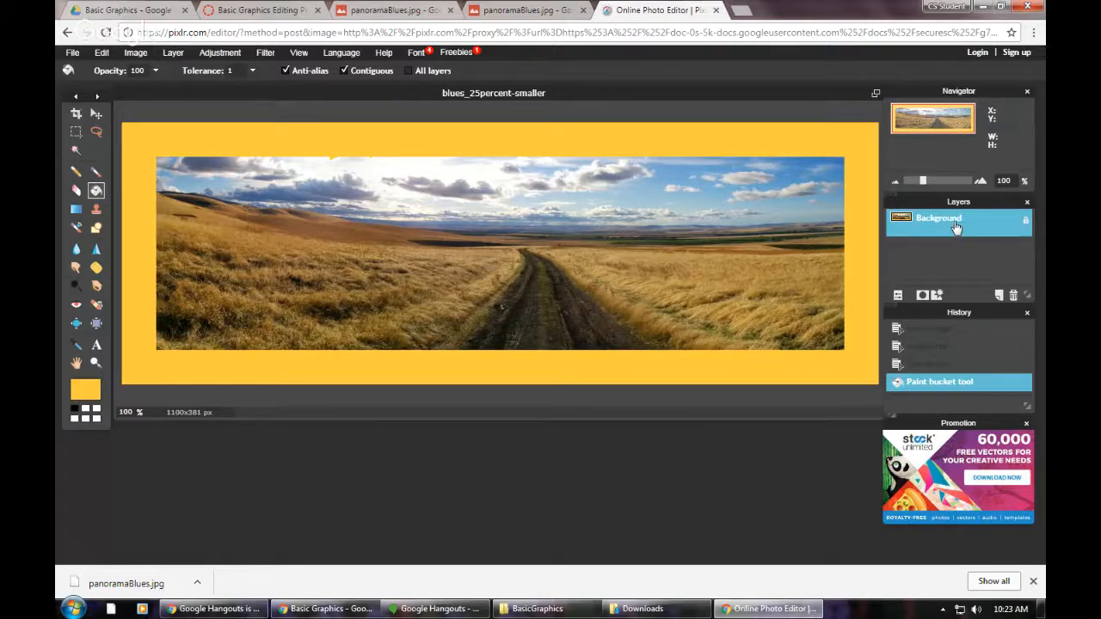
click(929, 365)
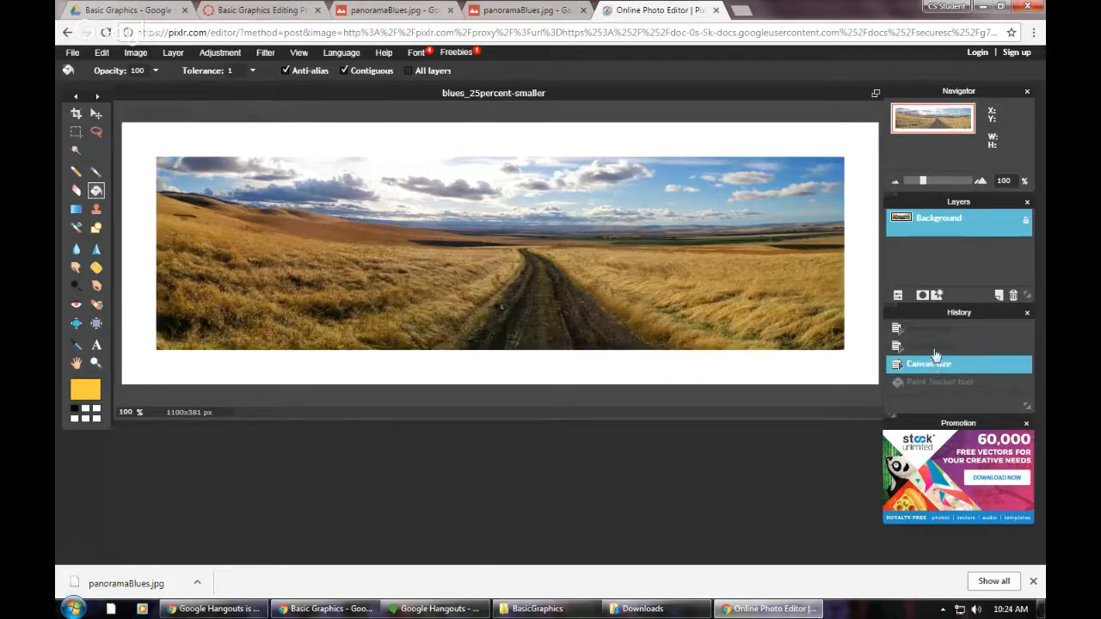
click(935, 348)
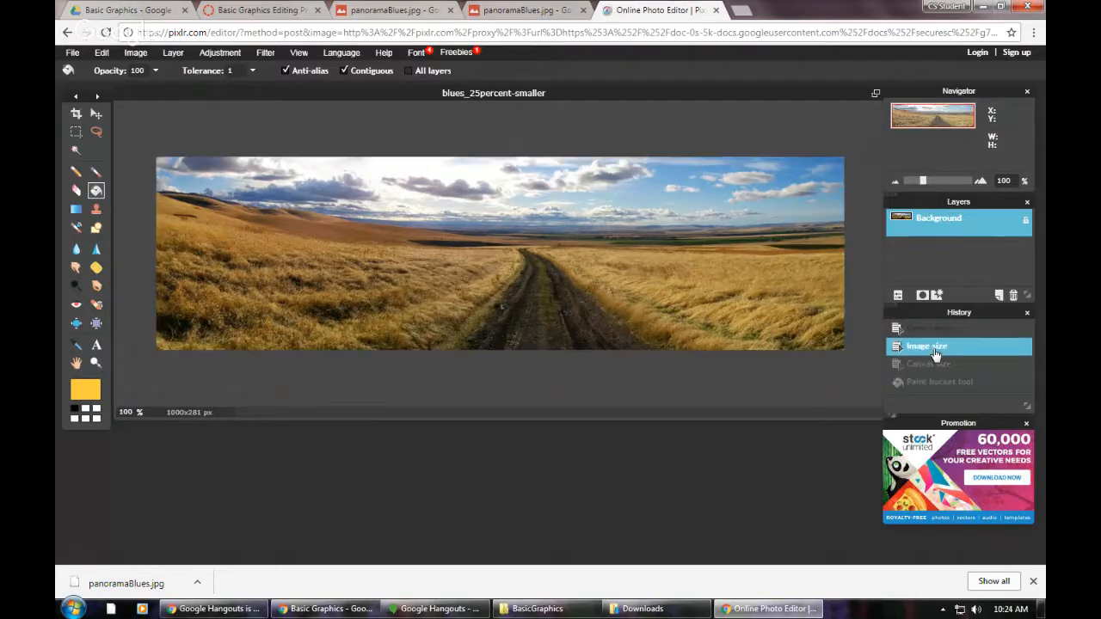
Step: Unlock the photo's background layer and add a new layer filled with the golden yellow beneath it
double_click(1025, 224)
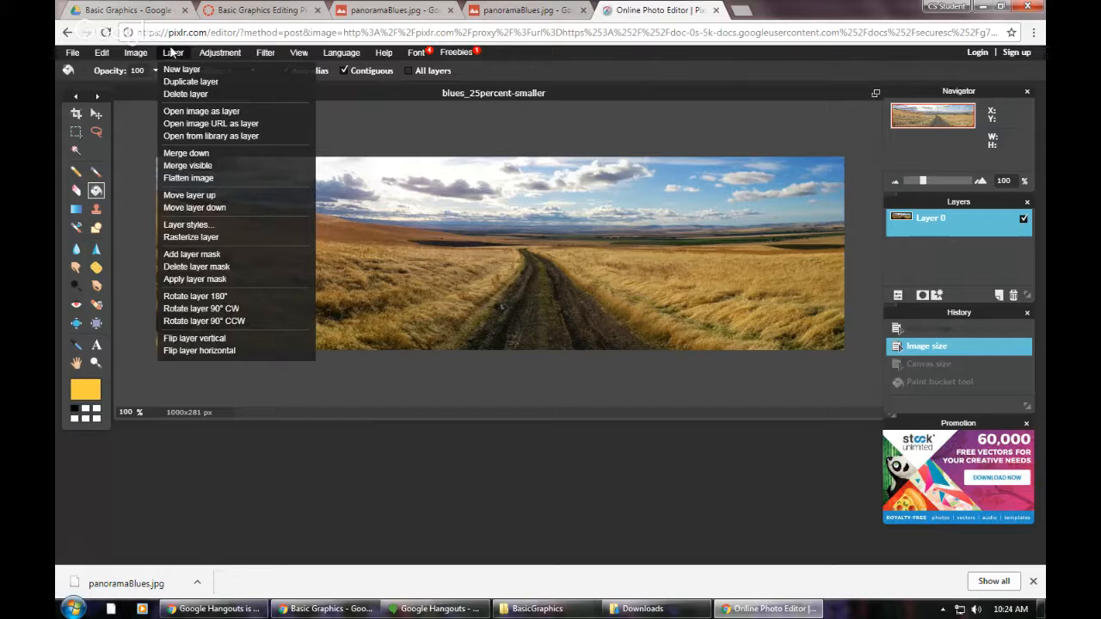
click(179, 72)
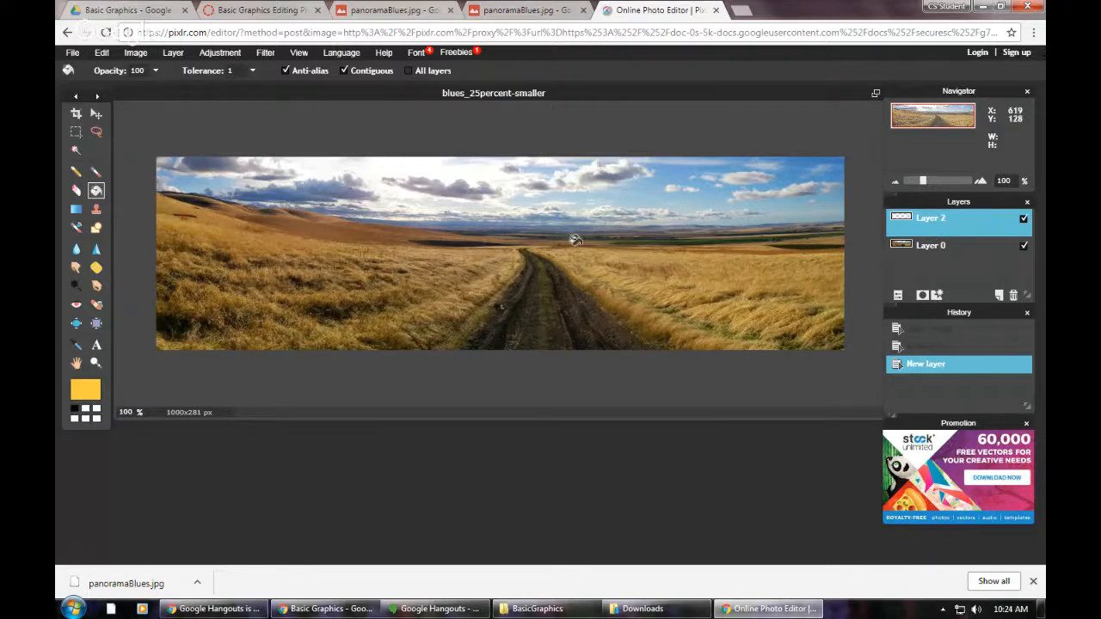
click(447, 208)
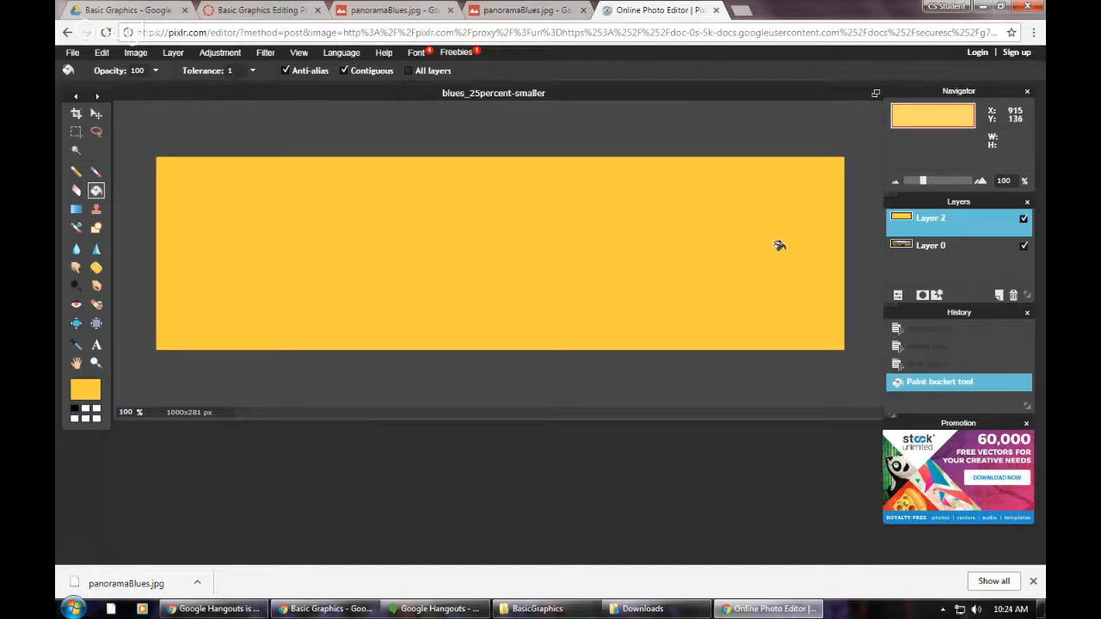
click(1023, 220)
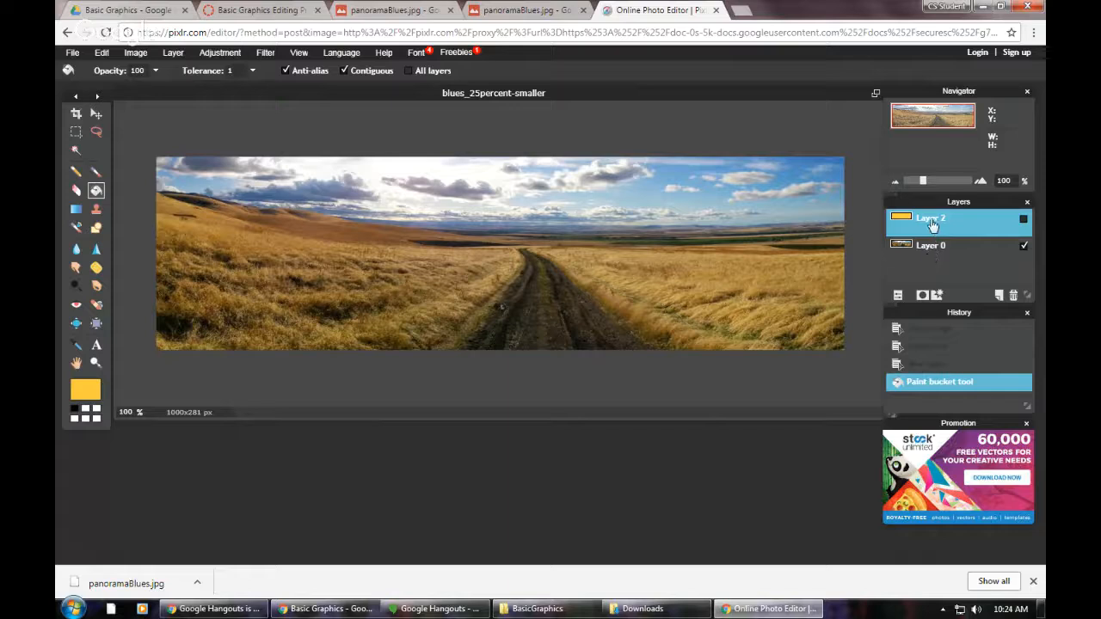
drag(931, 222, 932, 269)
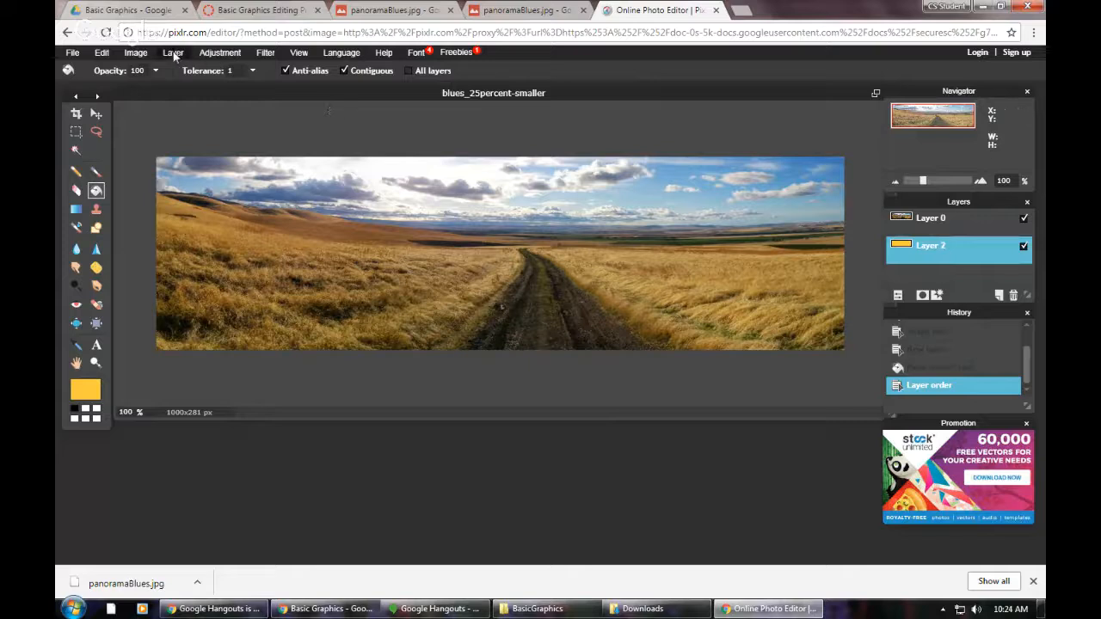
Step: Rename the photo layer as "blues image" and the yellow layer as "background layer"
double_click(931, 218)
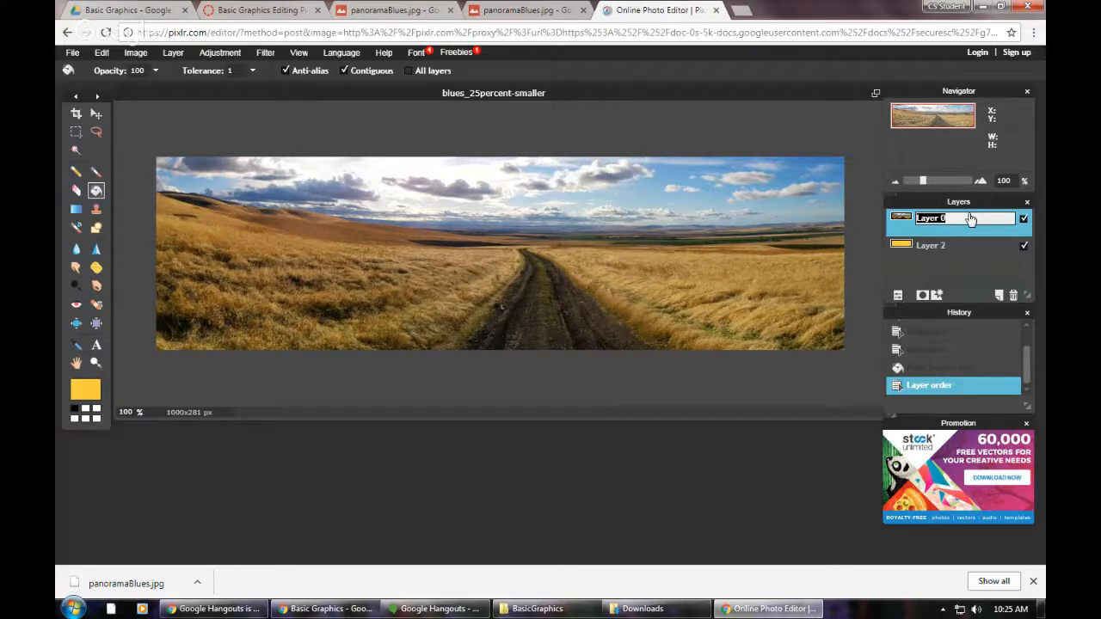
text(blues image)
double_click(942, 249)
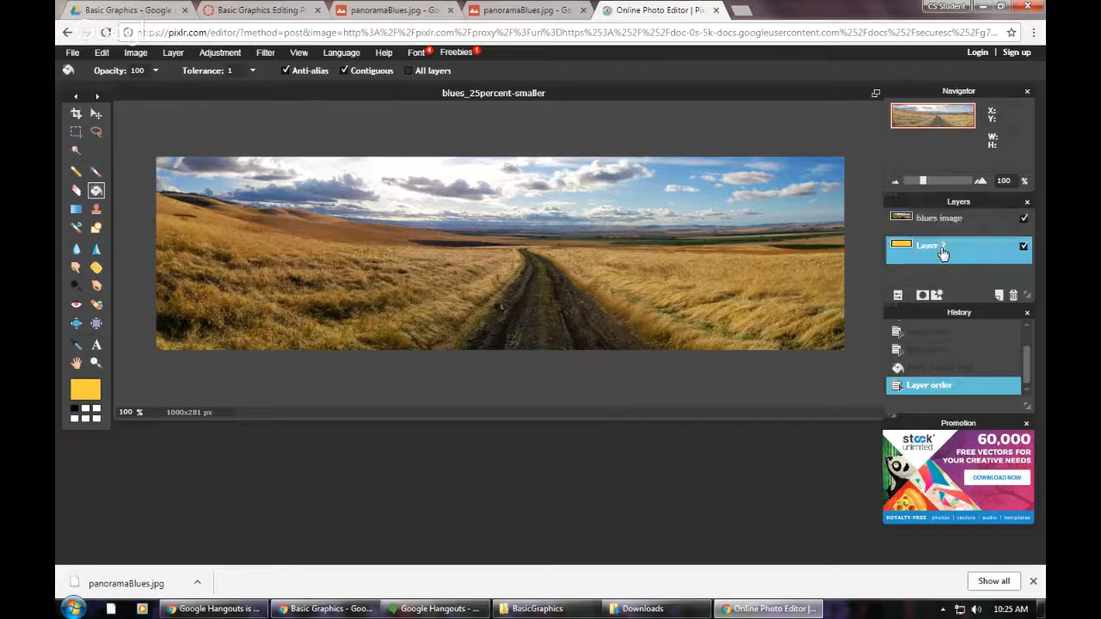
text(ba)
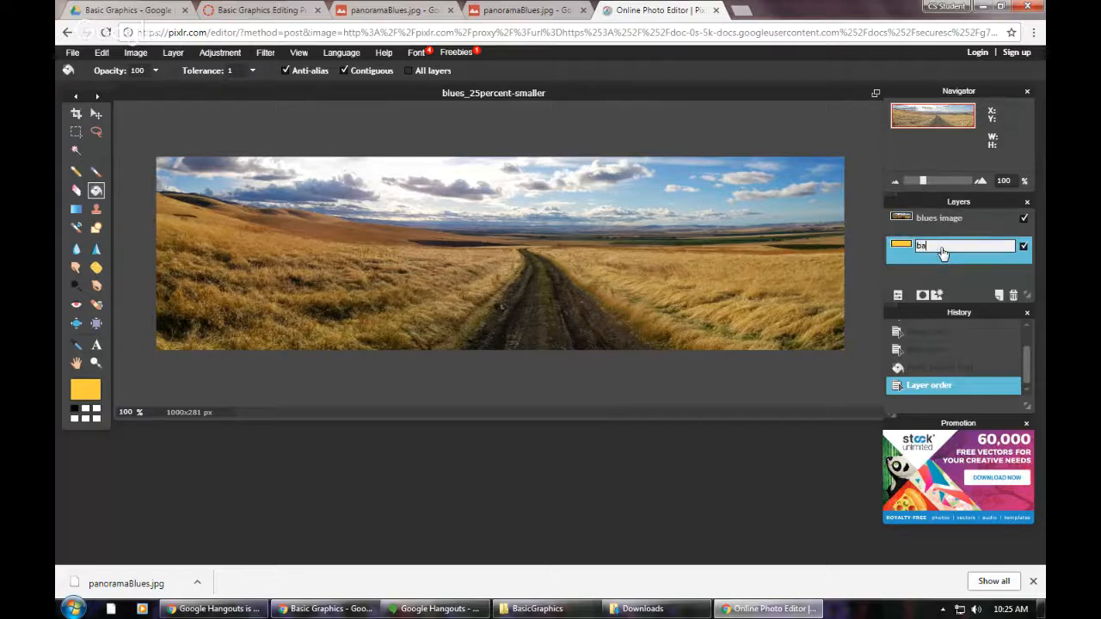
text(ckground layer)
Step: With the blues image layer active, set the canvas size to 1100 × 381 pixels with a centered anchor
click(951, 219)
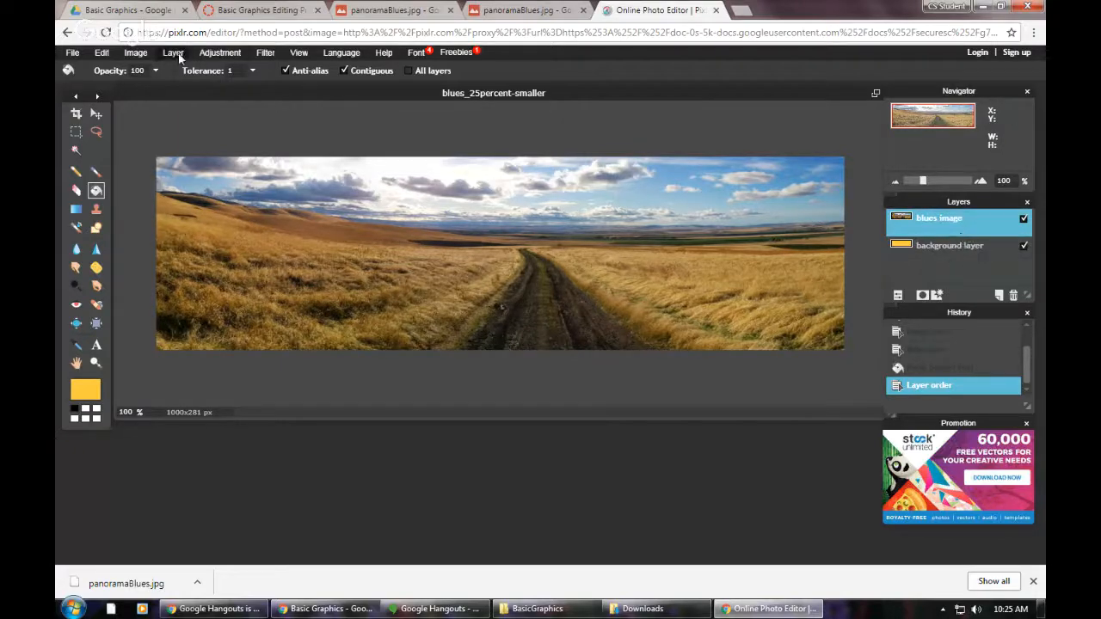
click(135, 52)
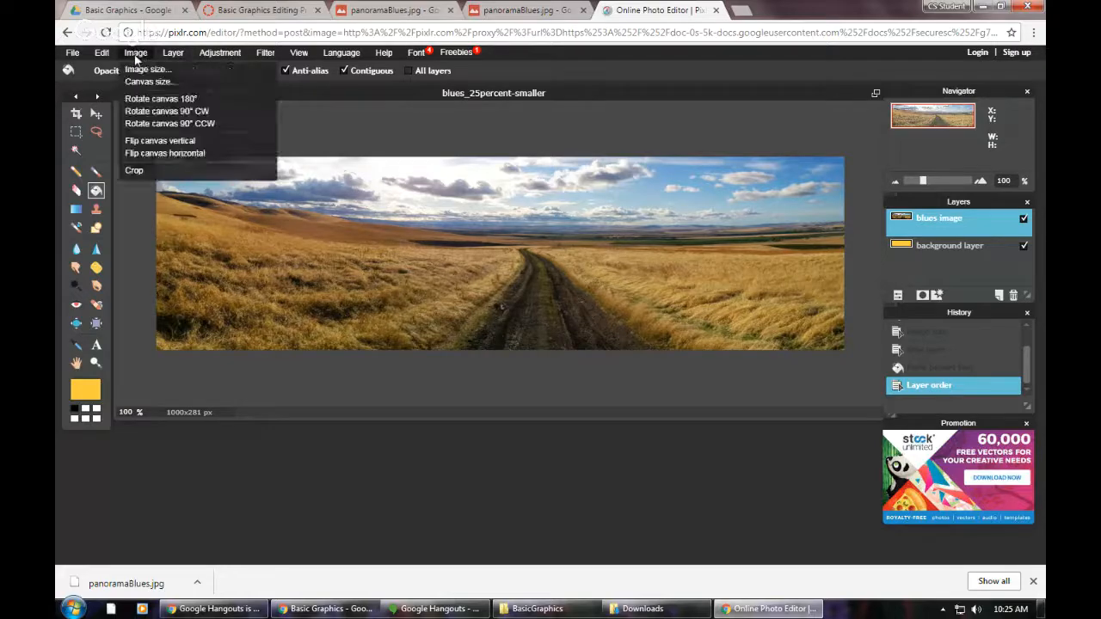
click(149, 84)
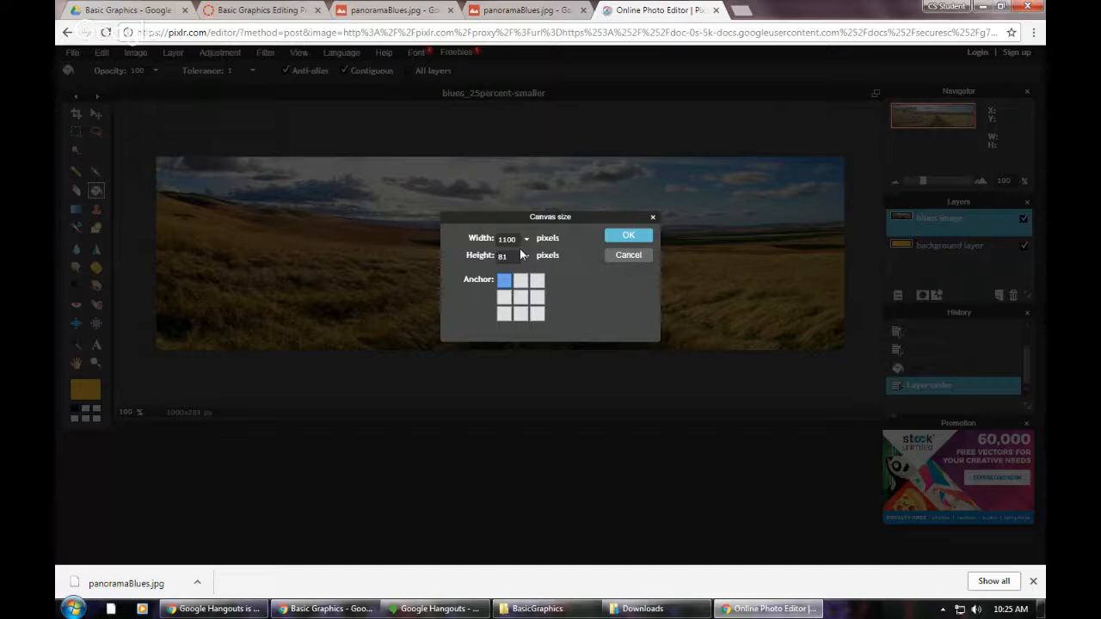
text(3)
click(521, 297)
click(625, 238)
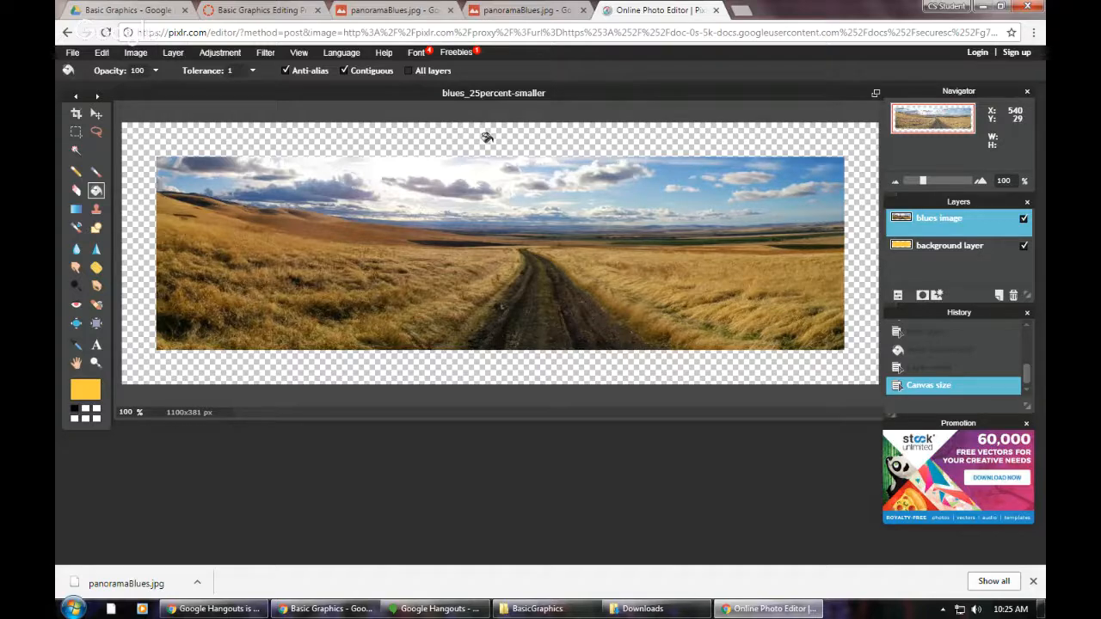
Step: With the blues image layer temporarily hidden, fill the transparent border of the background layer with the golden yellow
click(960, 250)
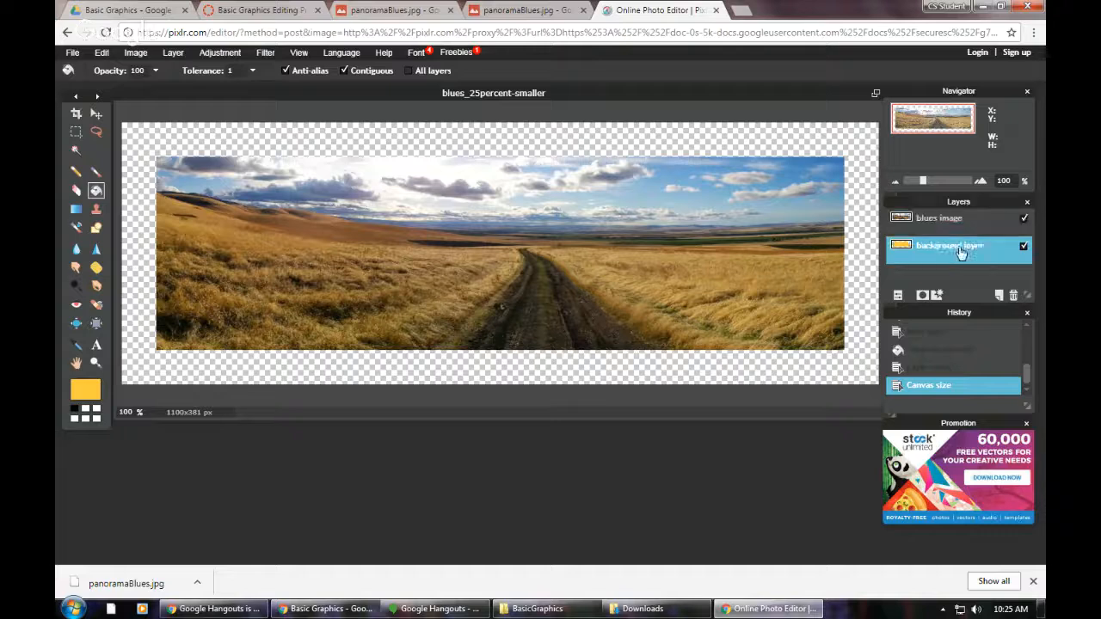
click(1023, 220)
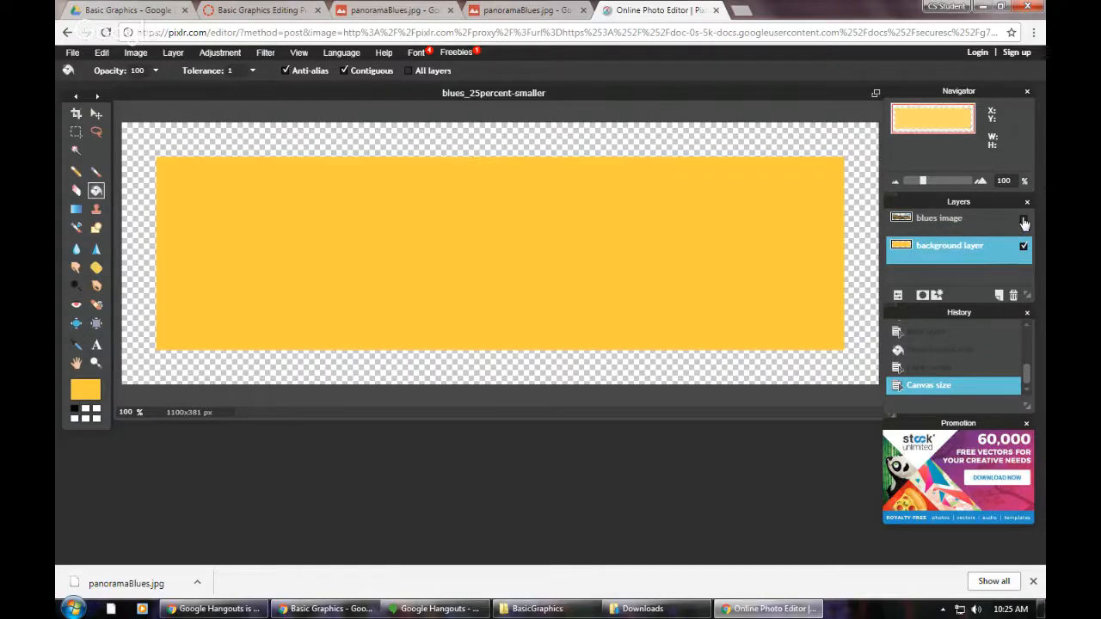
click(349, 131)
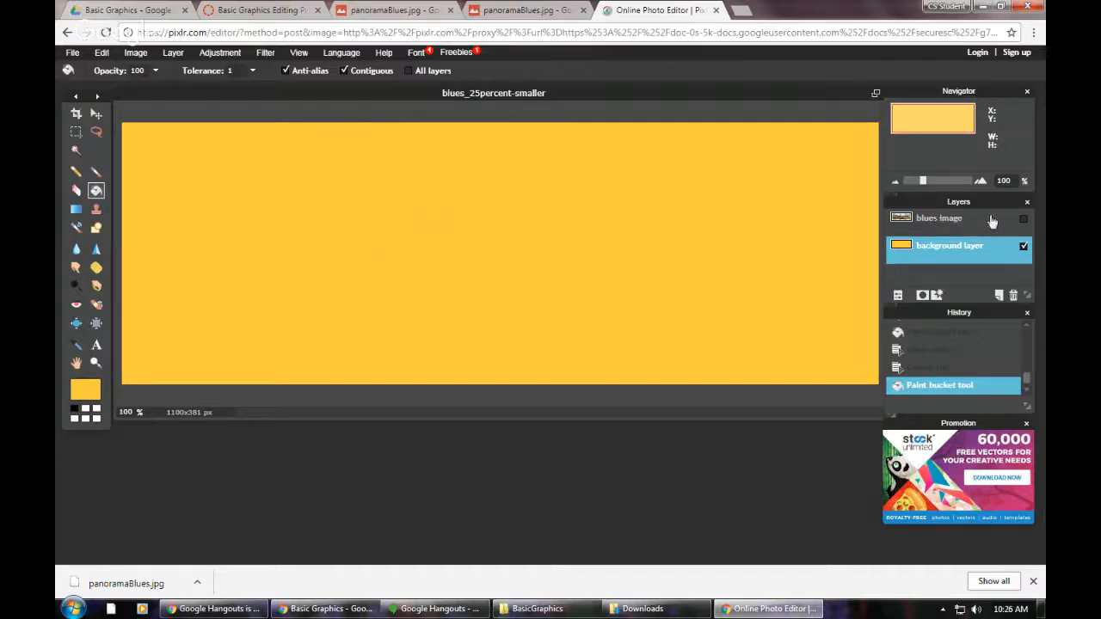
click(1022, 219)
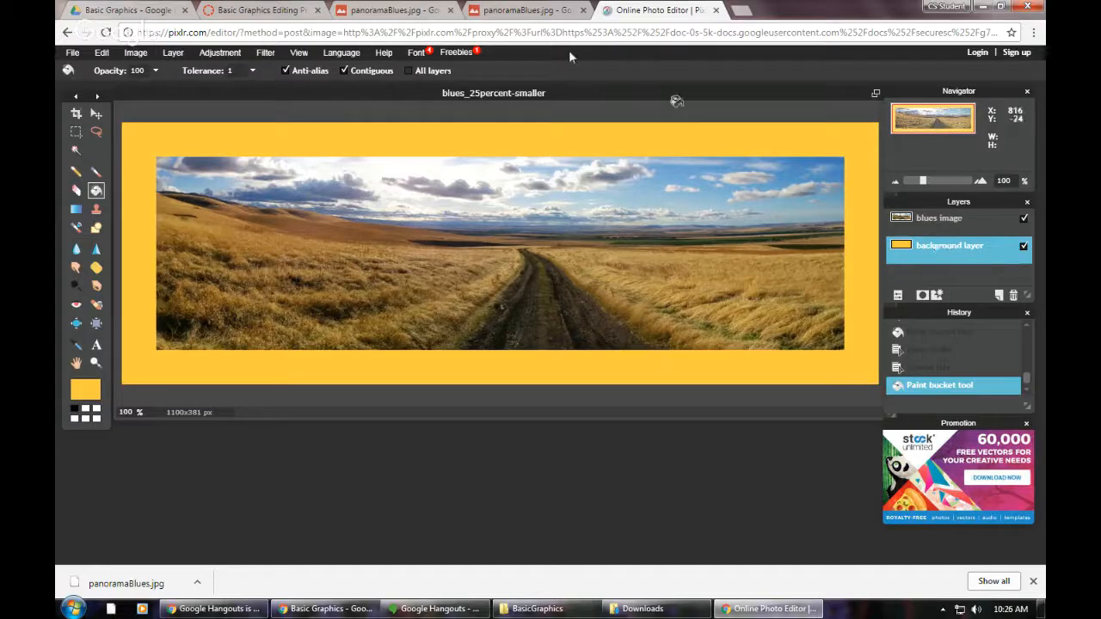
Step: Start saving the bordered image and switch to the Basic Graphics Editing Project page to check the file name for the border edit
click(72, 52)
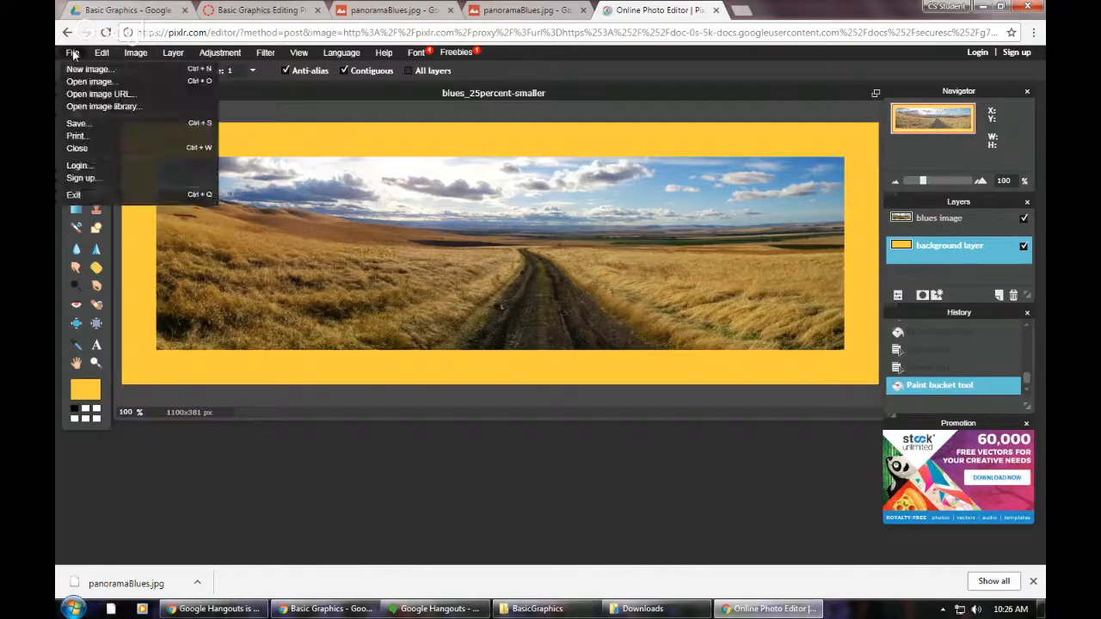
mouse_move(87, 62)
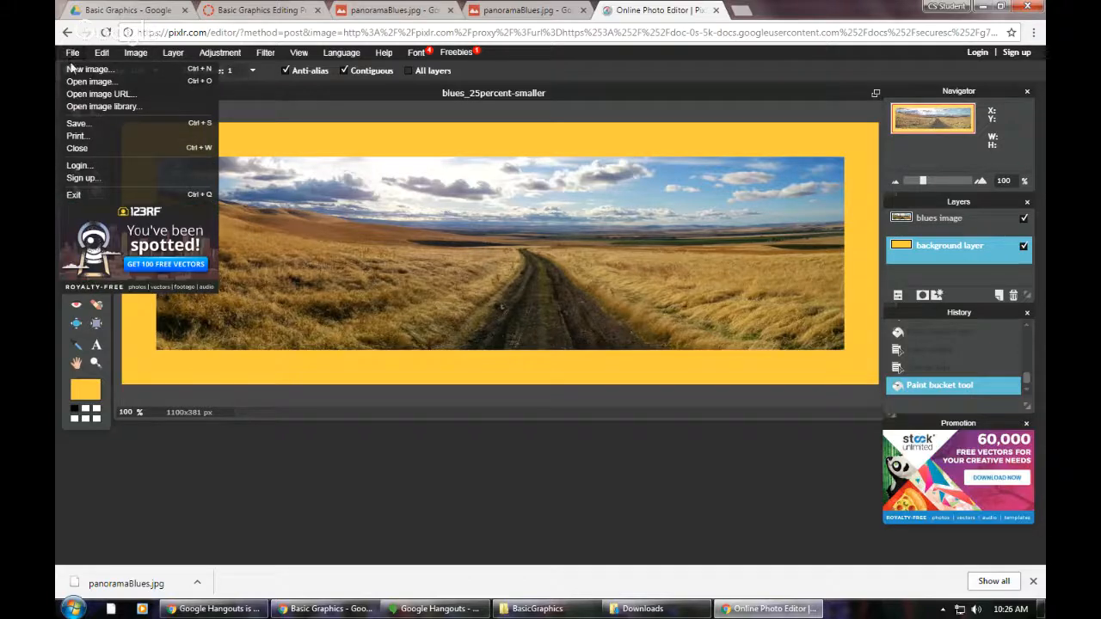
click(77, 123)
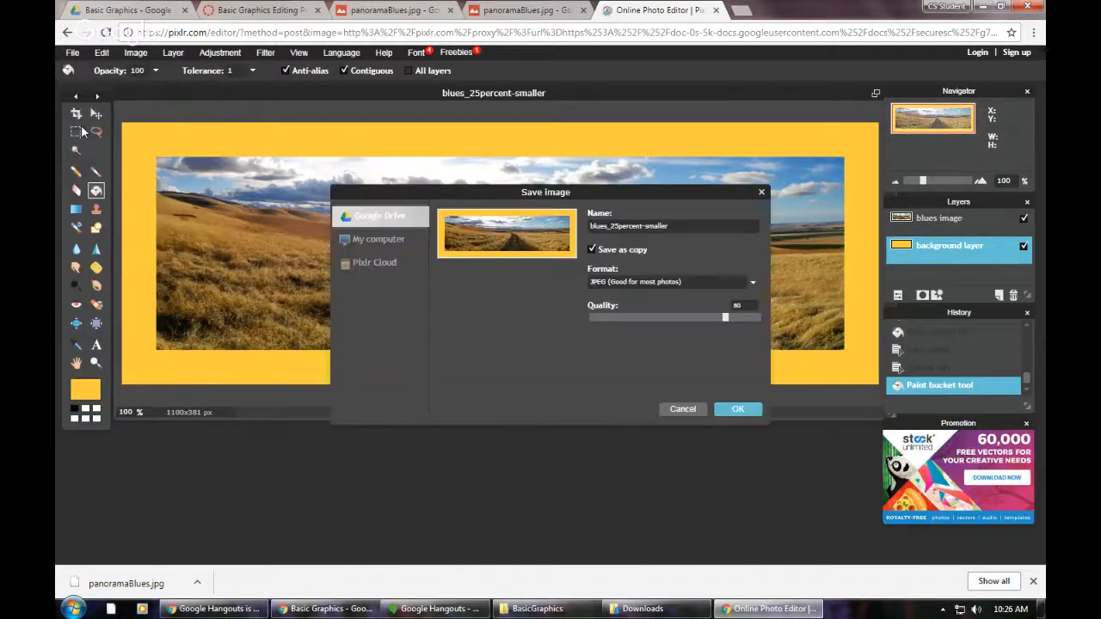
click(236, 10)
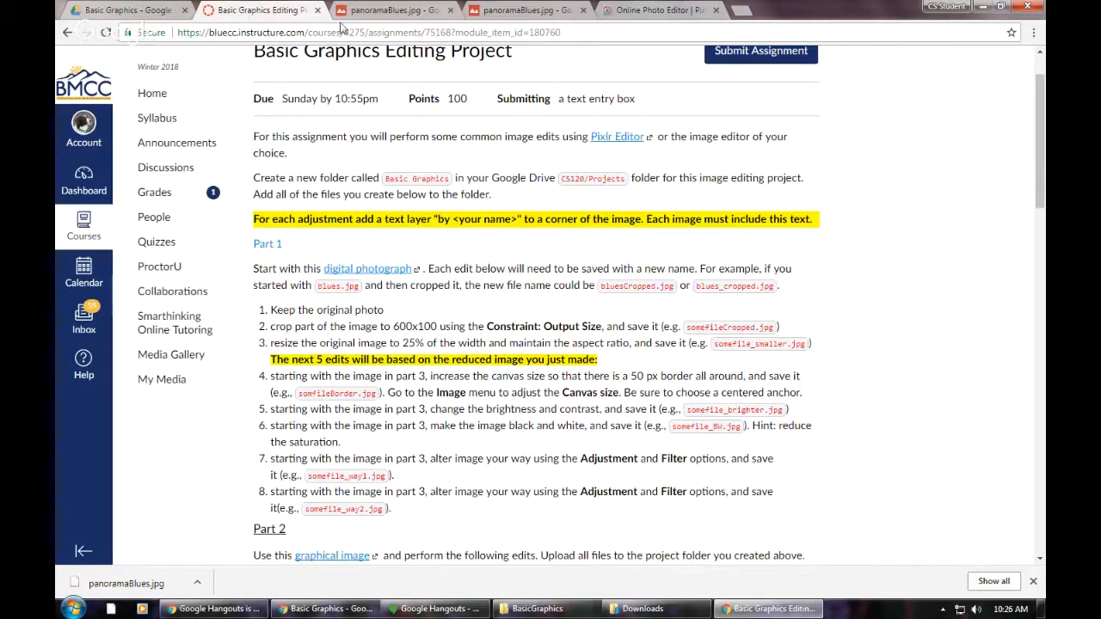
Step: Save a JPEG copy of the bordered image to Google Drive under the name blues_border
click(637, 11)
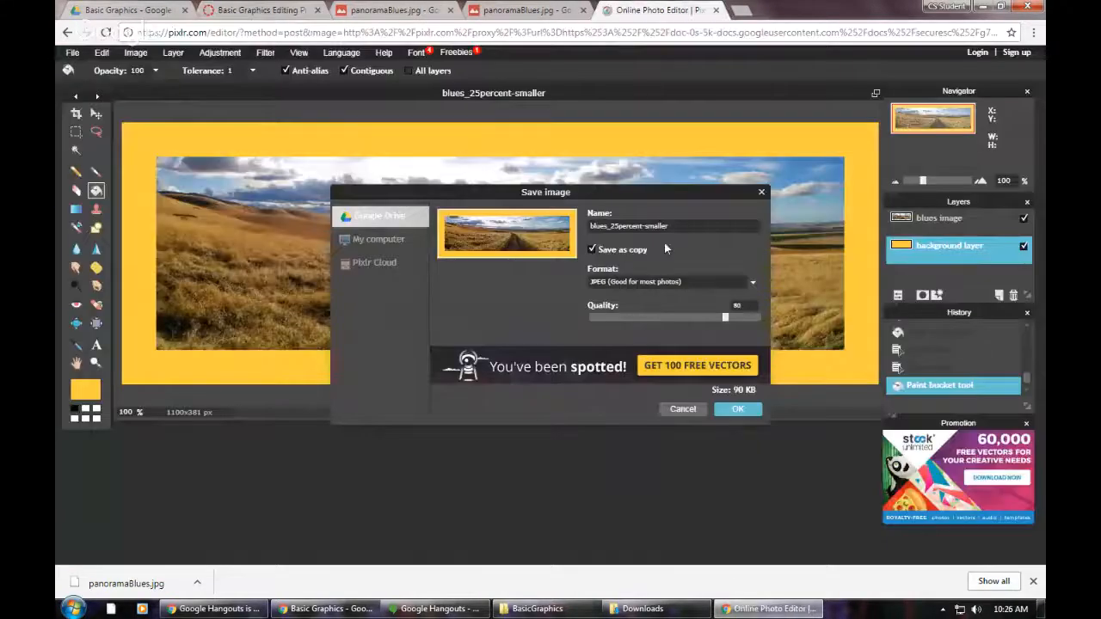
key(BackSpace)
key(BackSpace)
key(BackSpace)
key(BackSpace)
key(BackSpace)
key(BackSpace)
key(BackSpace)
key(BackSpace)
key(BackSpace)
key(BackSpace)
key(BackSpace)
key(BackSpace)
text(border)
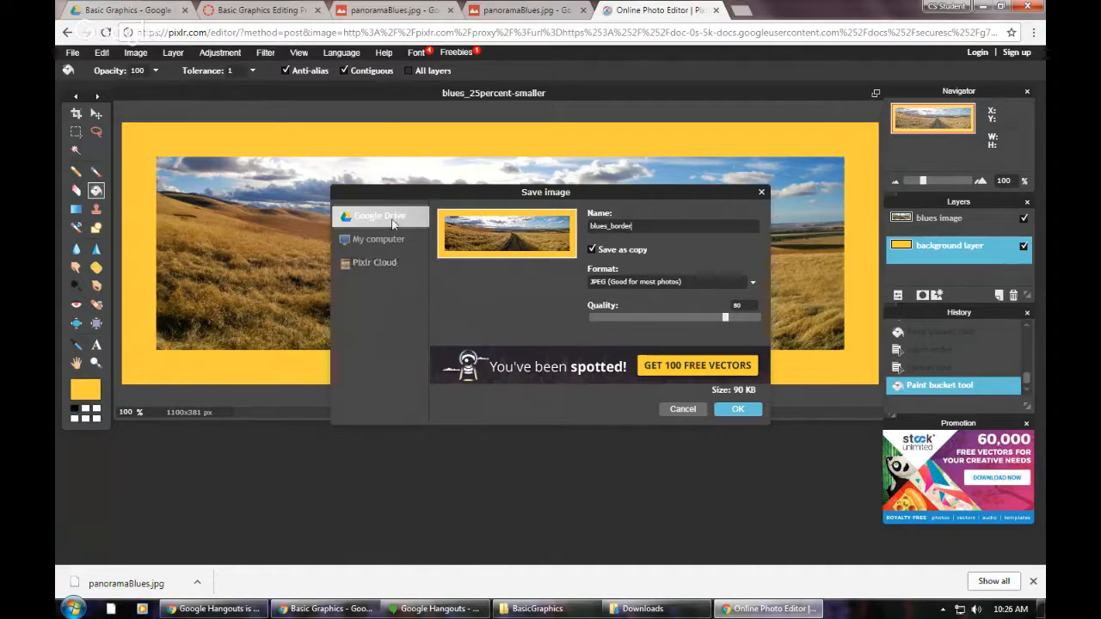
click(739, 409)
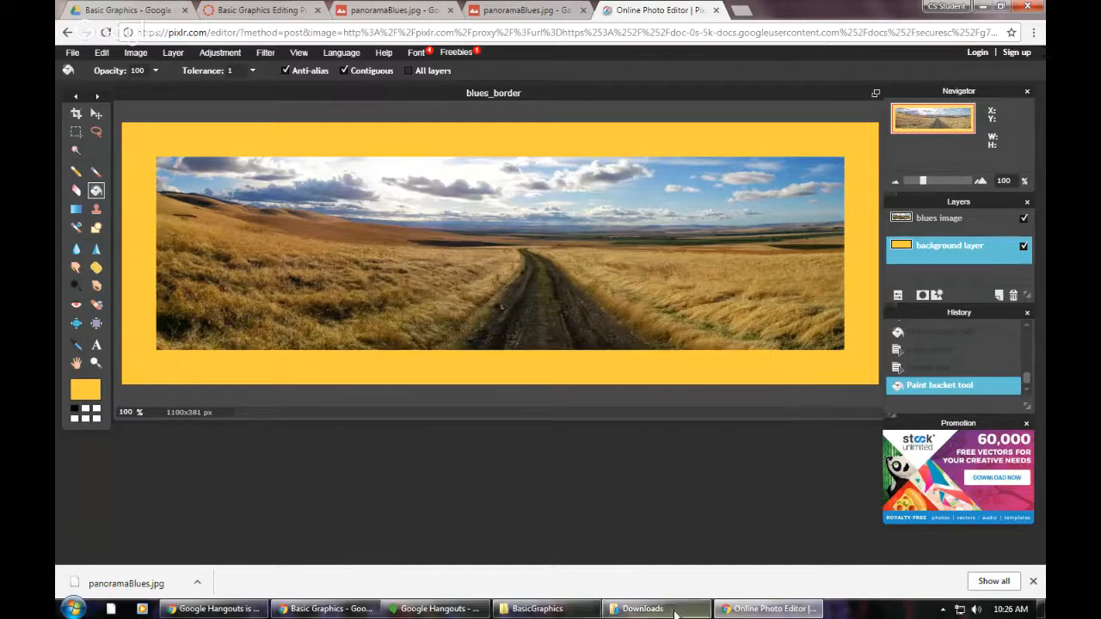
Step: Save the bordered image to the computer as blues_border.jpg in the BasicGraphics folder
click(73, 53)
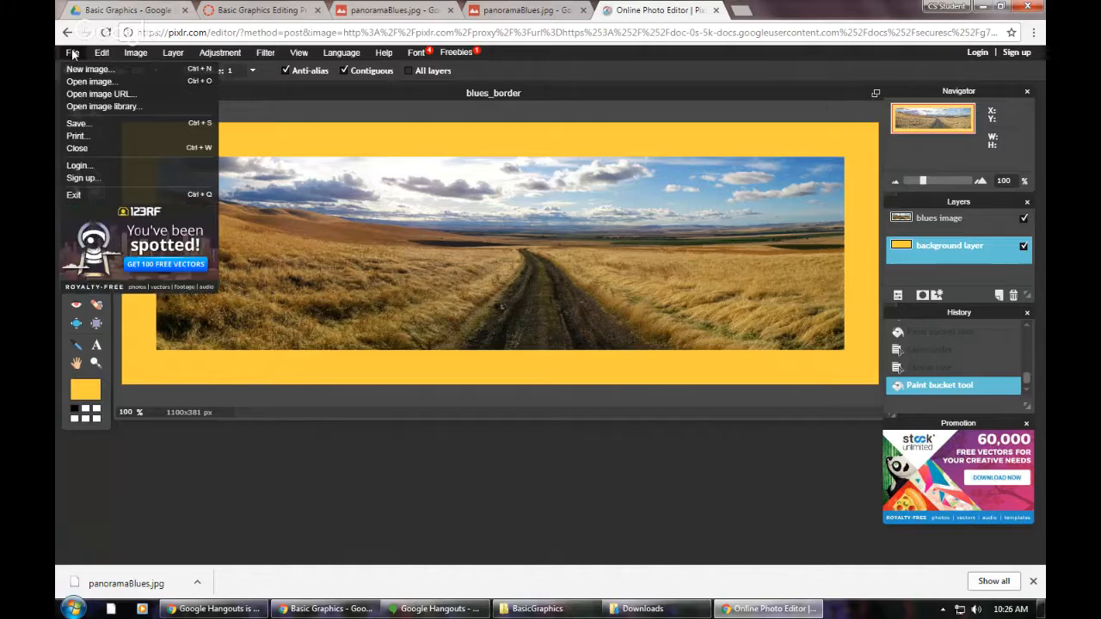
click(88, 126)
click(396, 241)
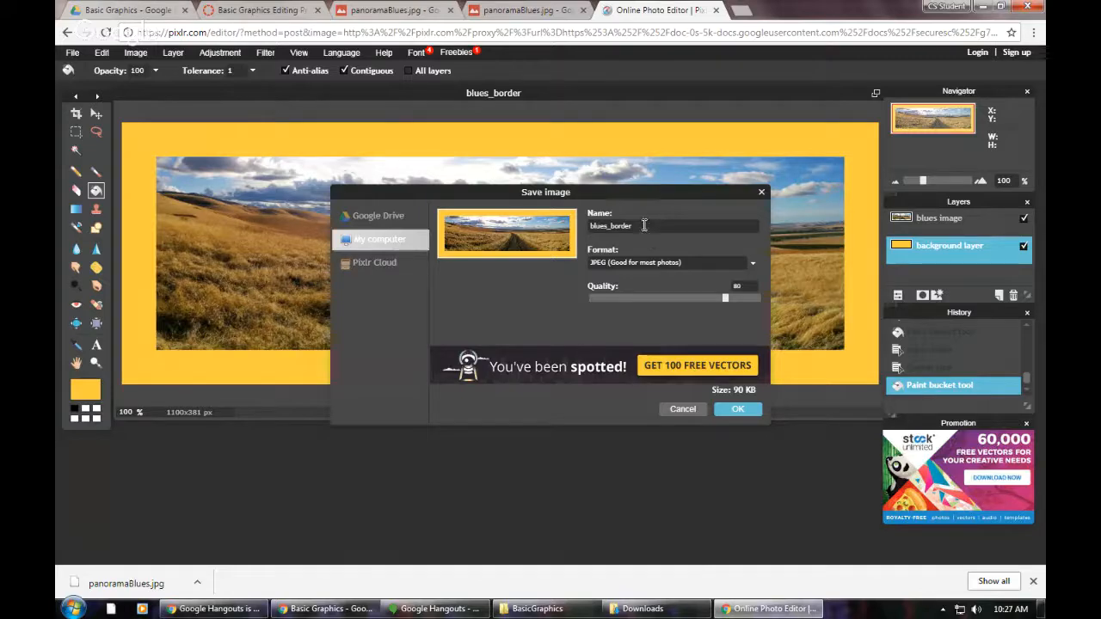
click(744, 412)
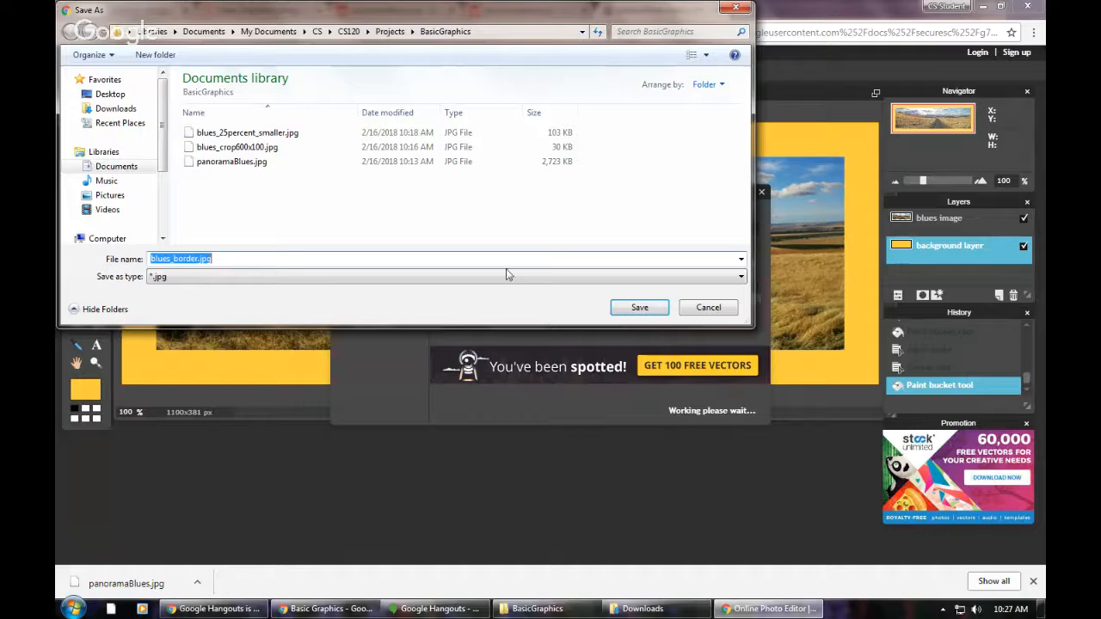
click(638, 307)
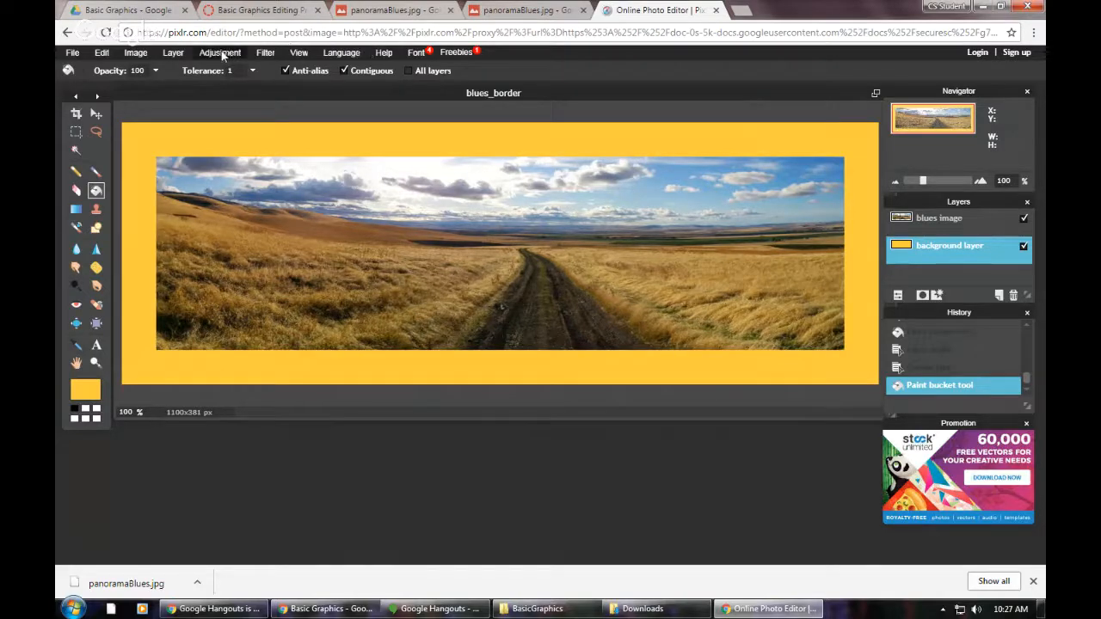
Step: Review the remaining Part 1 edits in the assignment and roll the image's history back to the Image size state
click(258, 10)
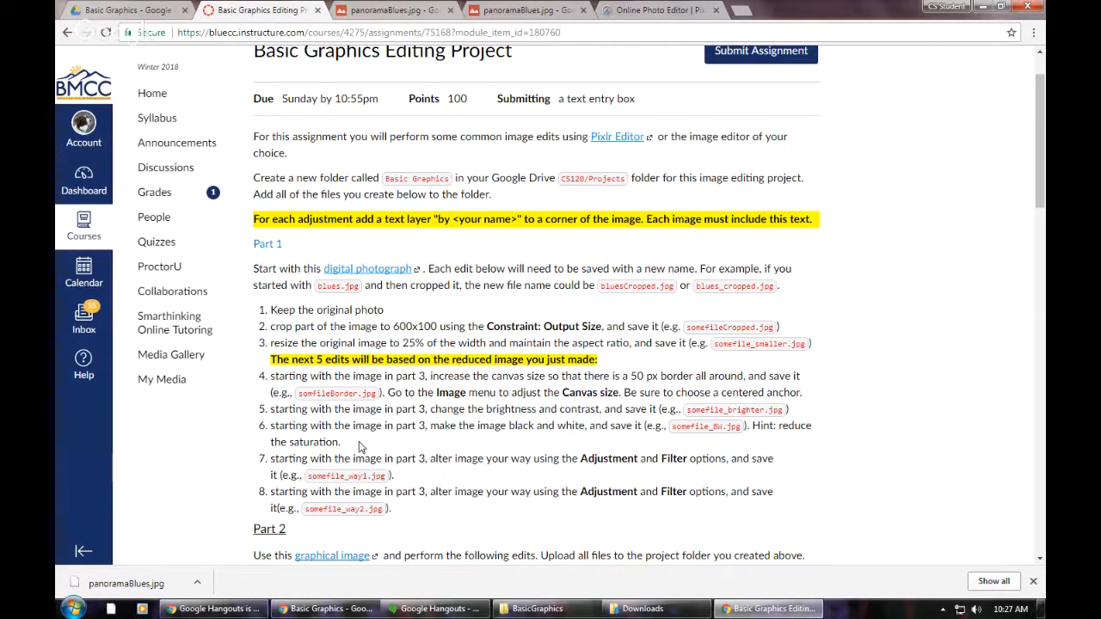
scroll(361, 446, down, 2)
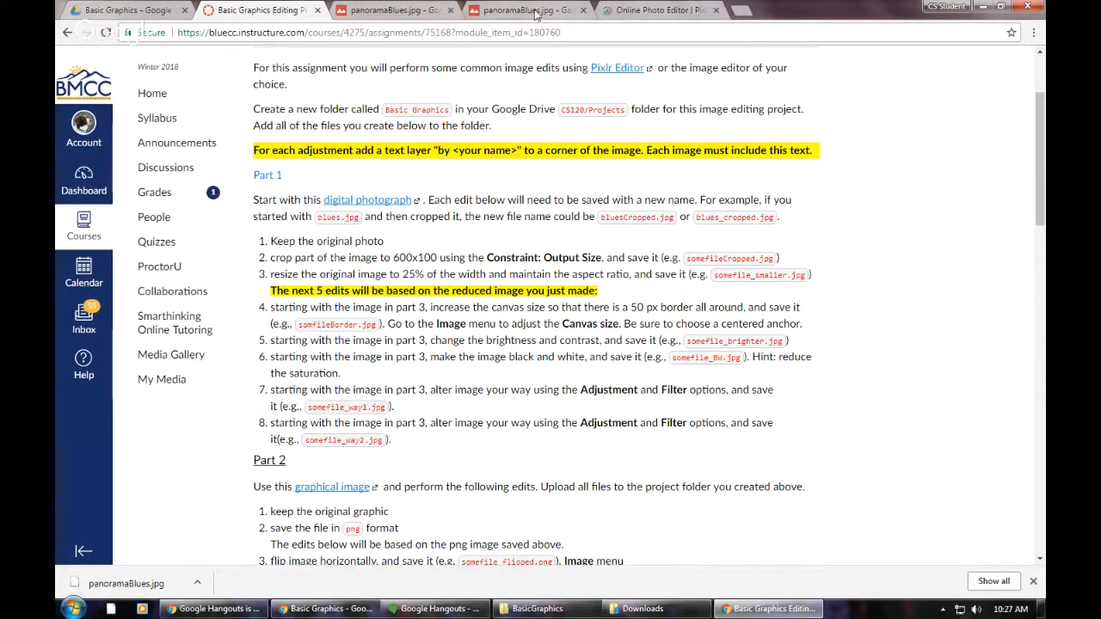
click(654, 10)
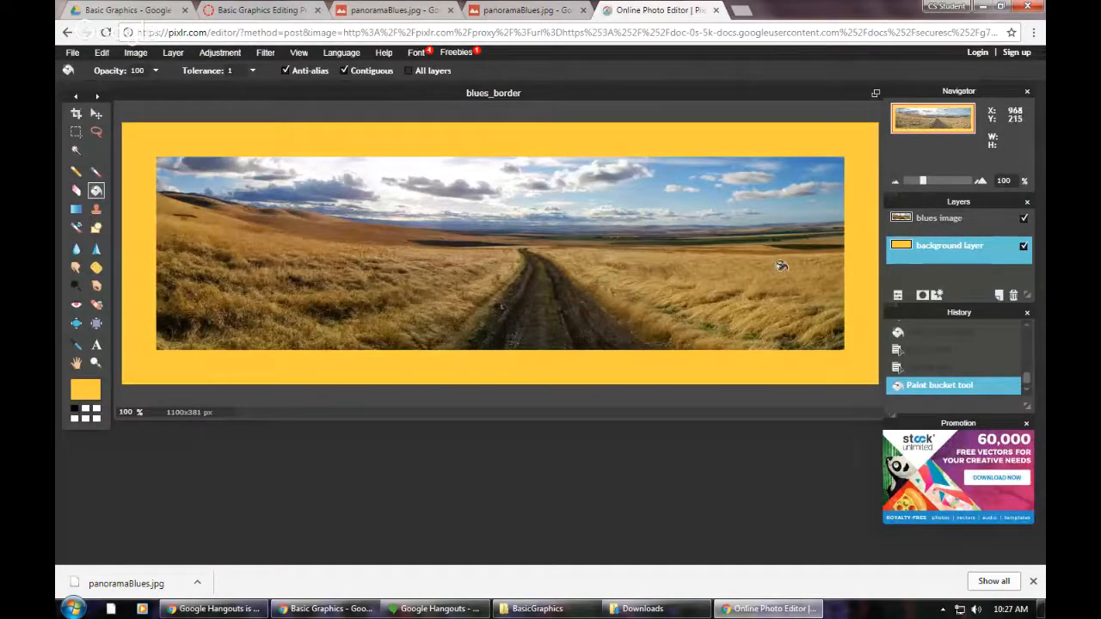
scroll(927, 375, up, 1)
scroll(926, 375, up, 5)
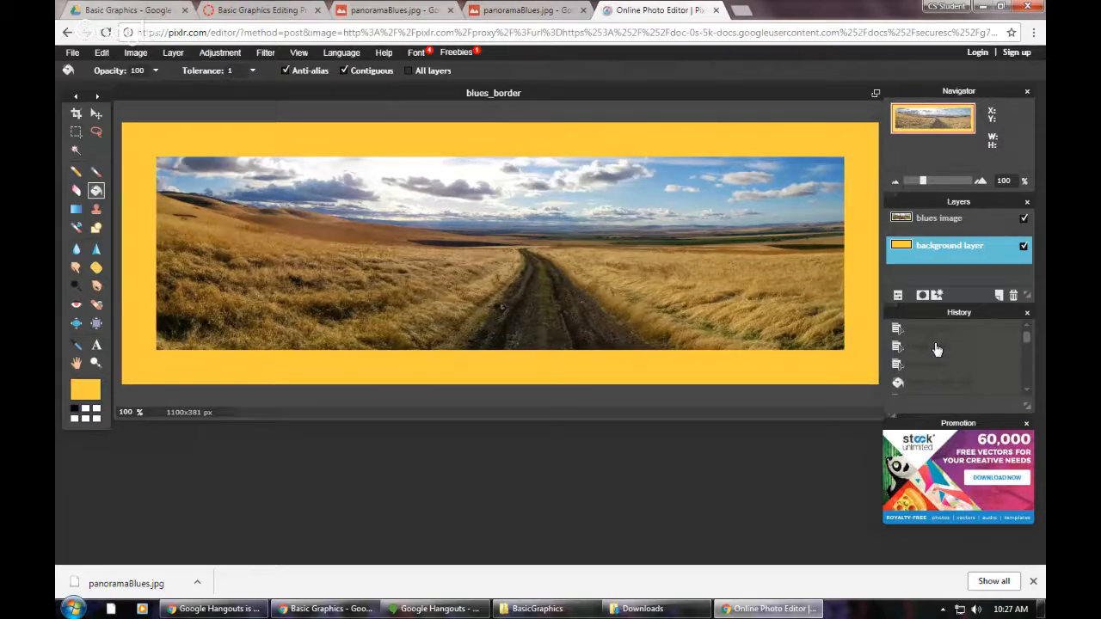
click(933, 348)
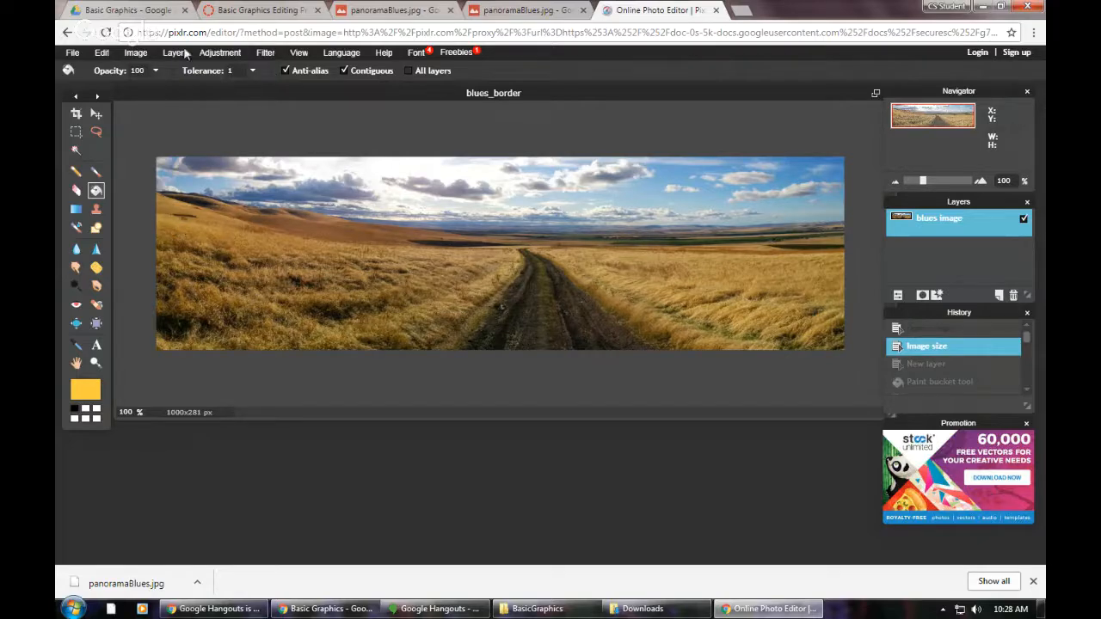
Step: Try the Sepia adjustment on the blues image and revert to the Image size state
click(217, 55)
mouse_move(269, 56)
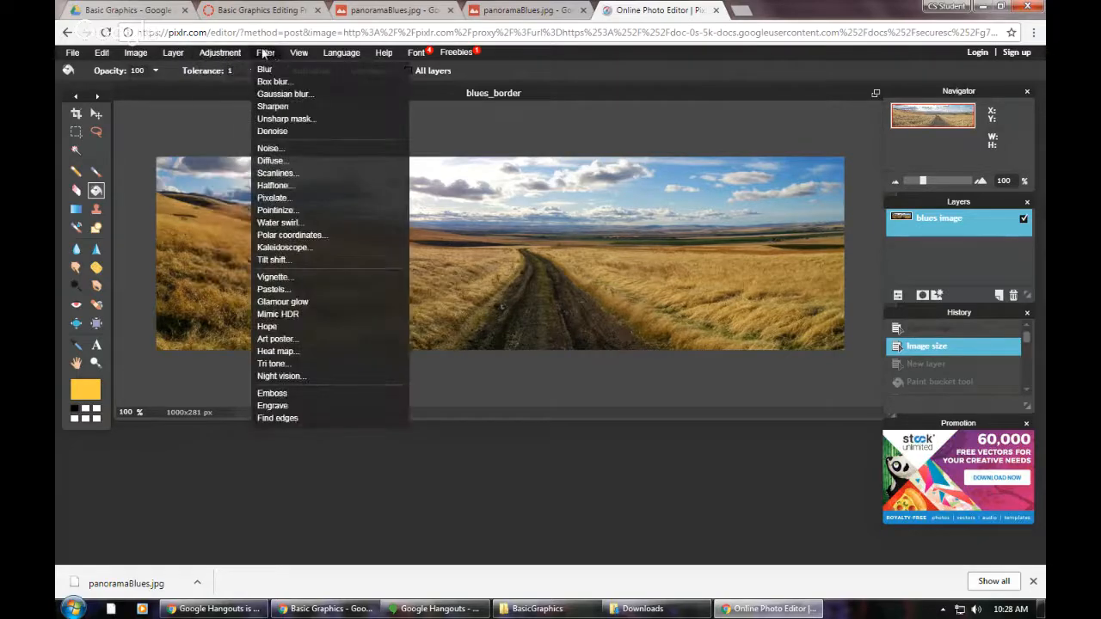
mouse_move(220, 53)
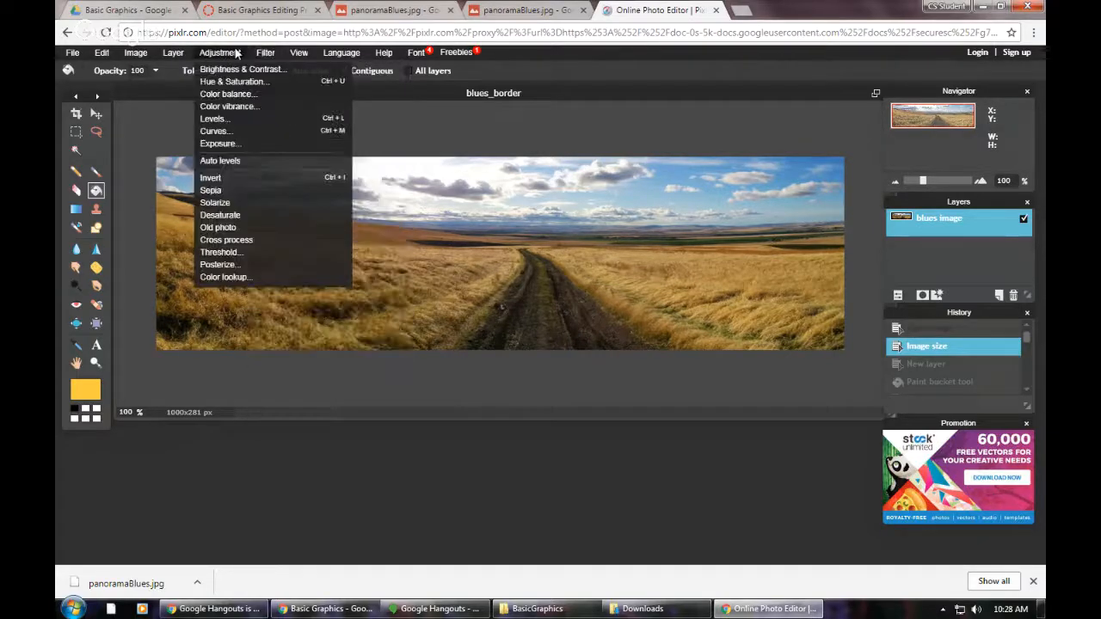
click(220, 193)
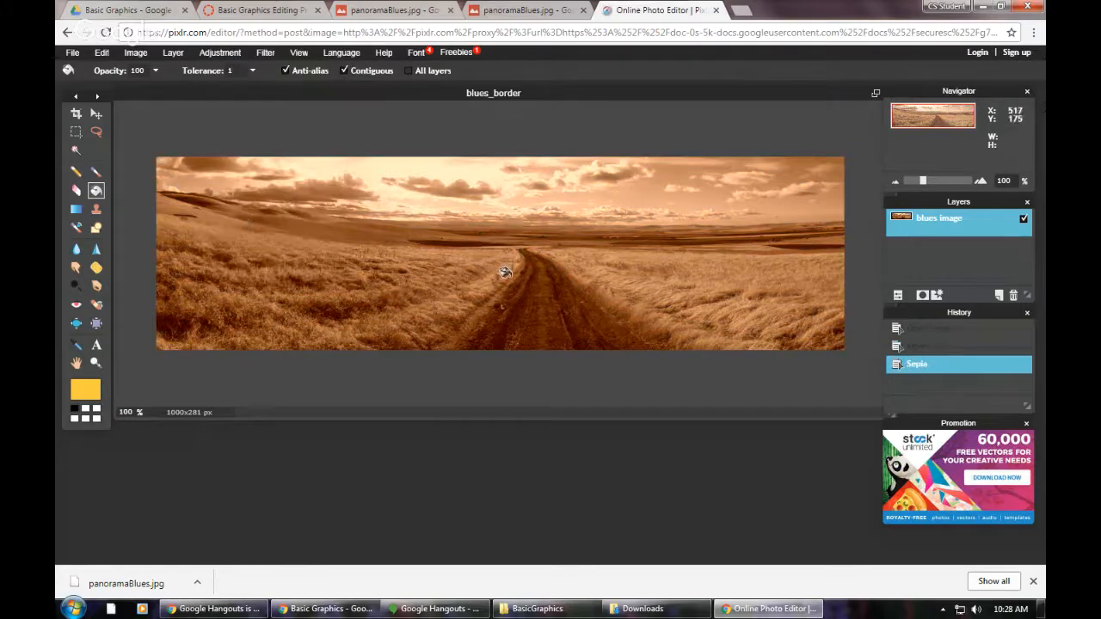
click(938, 348)
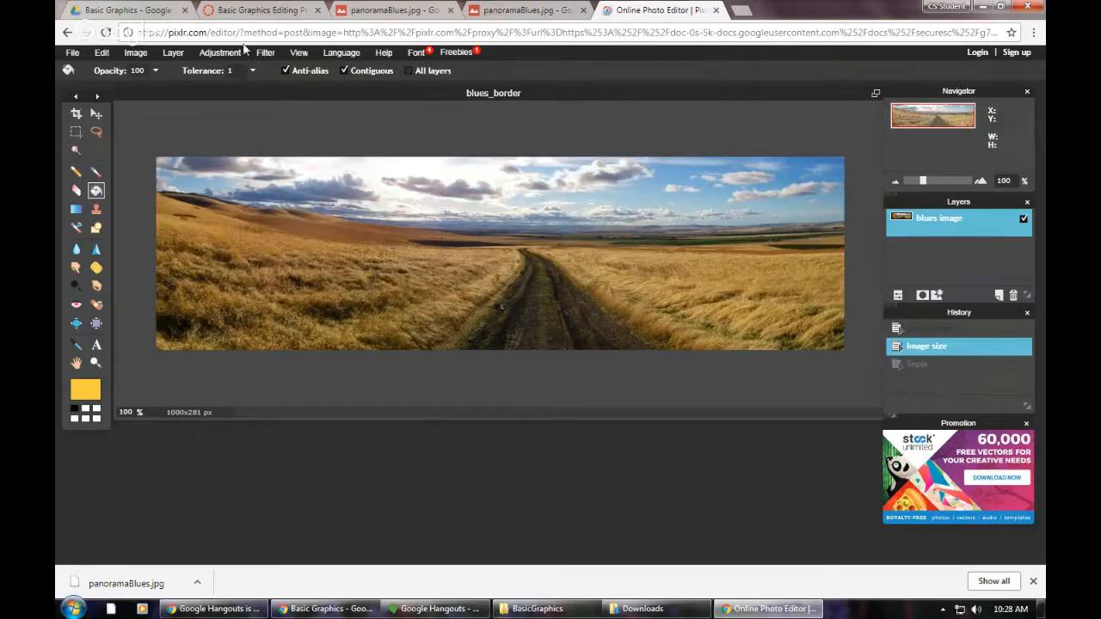
Step: Try the Solarize adjustment on the blues image and revert to the Image size state
click(237, 52)
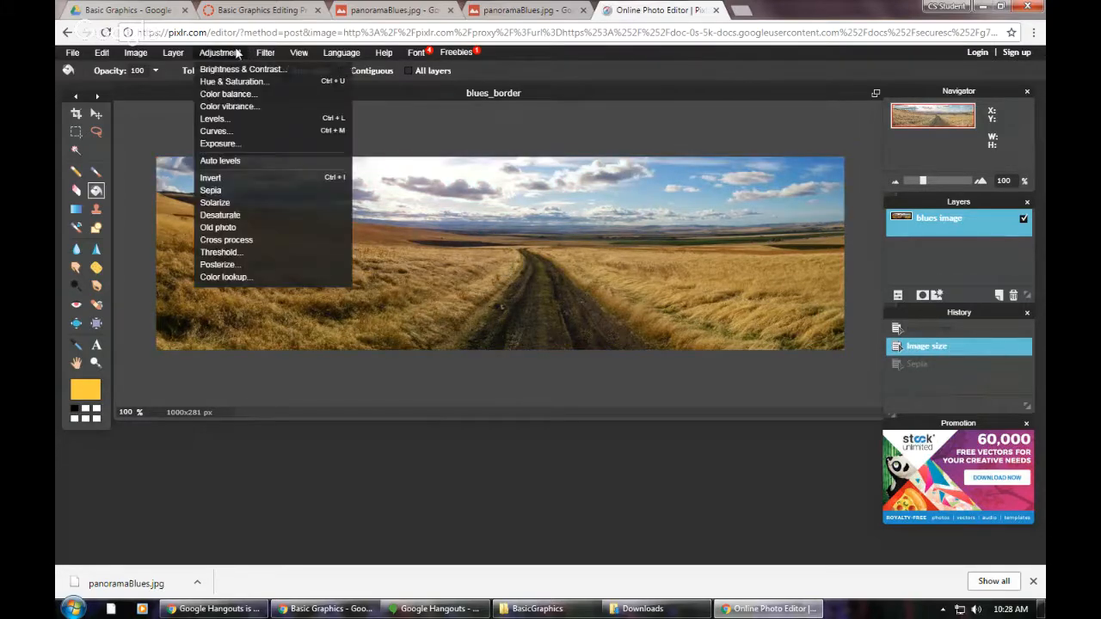
click(220, 206)
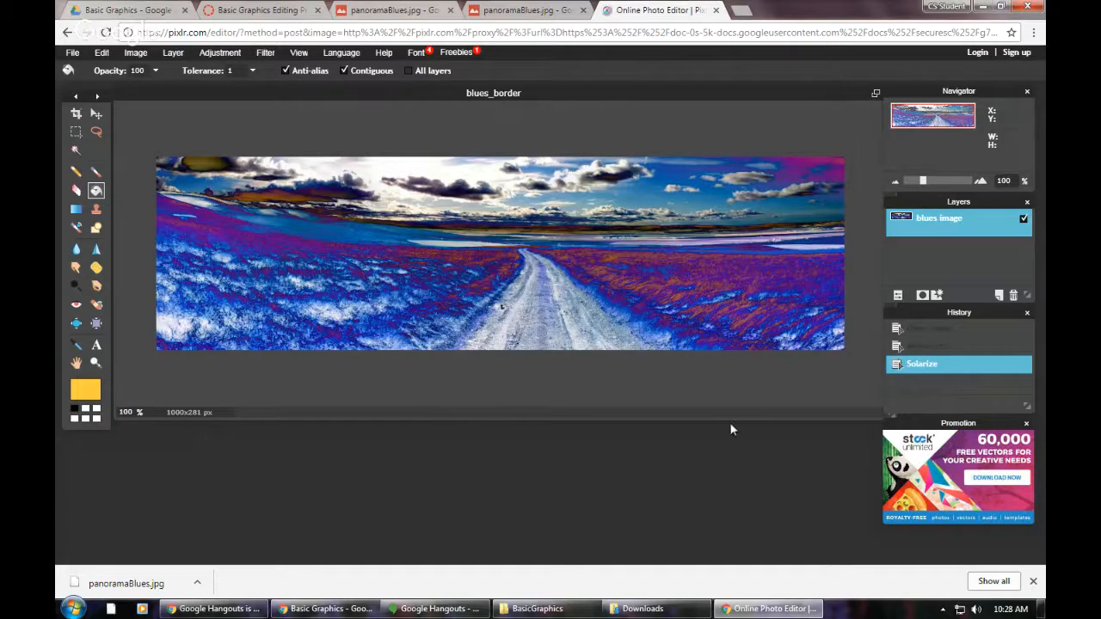
click(920, 346)
Step: Try the Desaturate adjustment on the blues image and revert to the Image size state
click(205, 52)
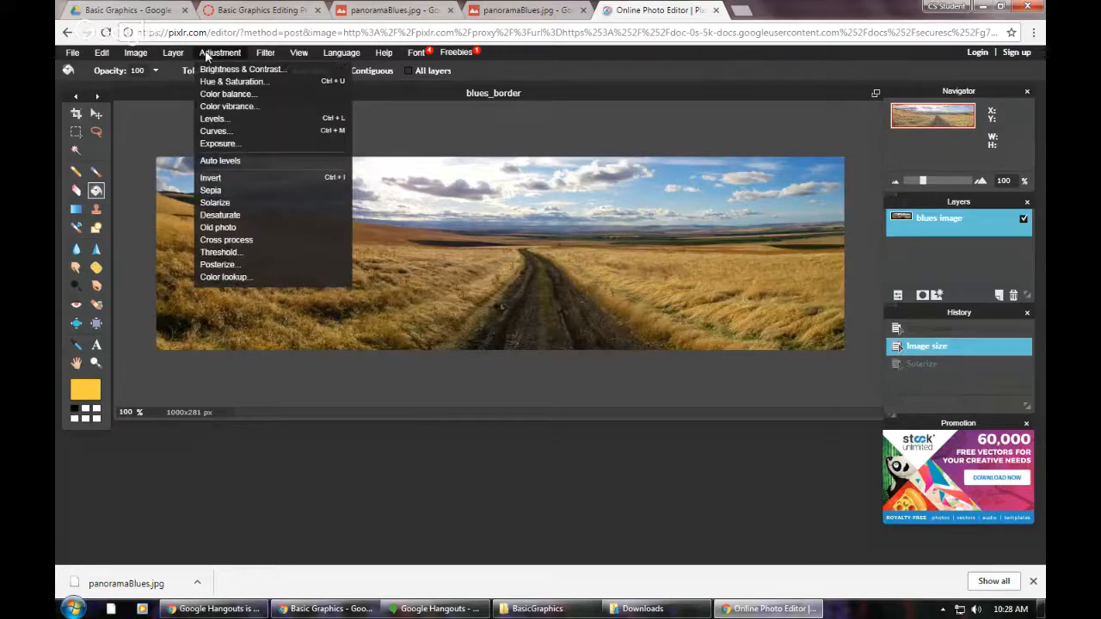
click(222, 214)
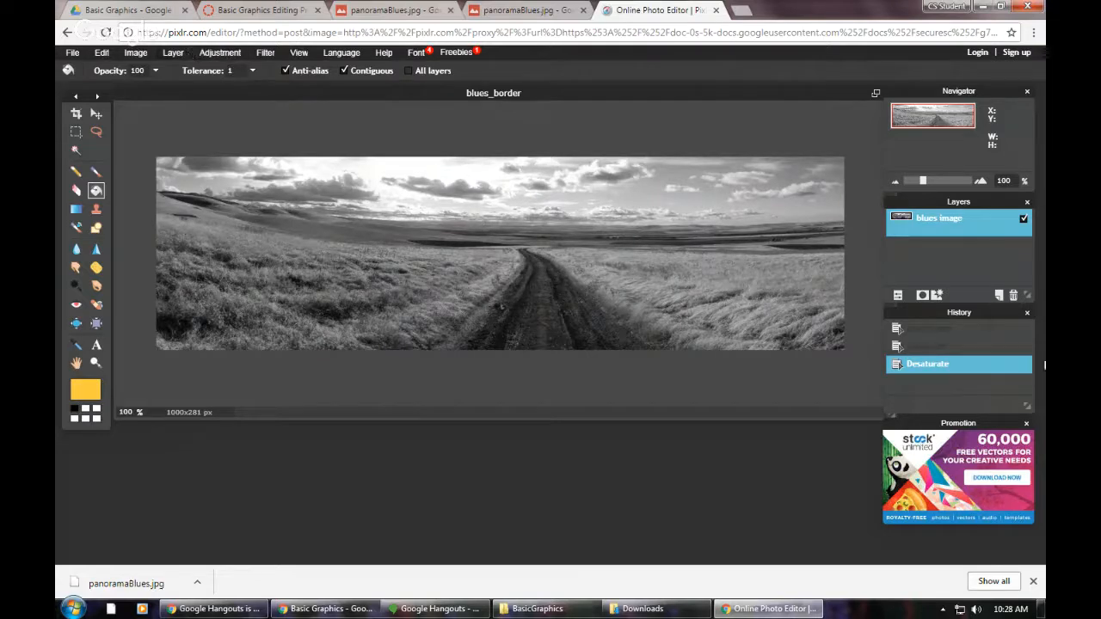
click(957, 347)
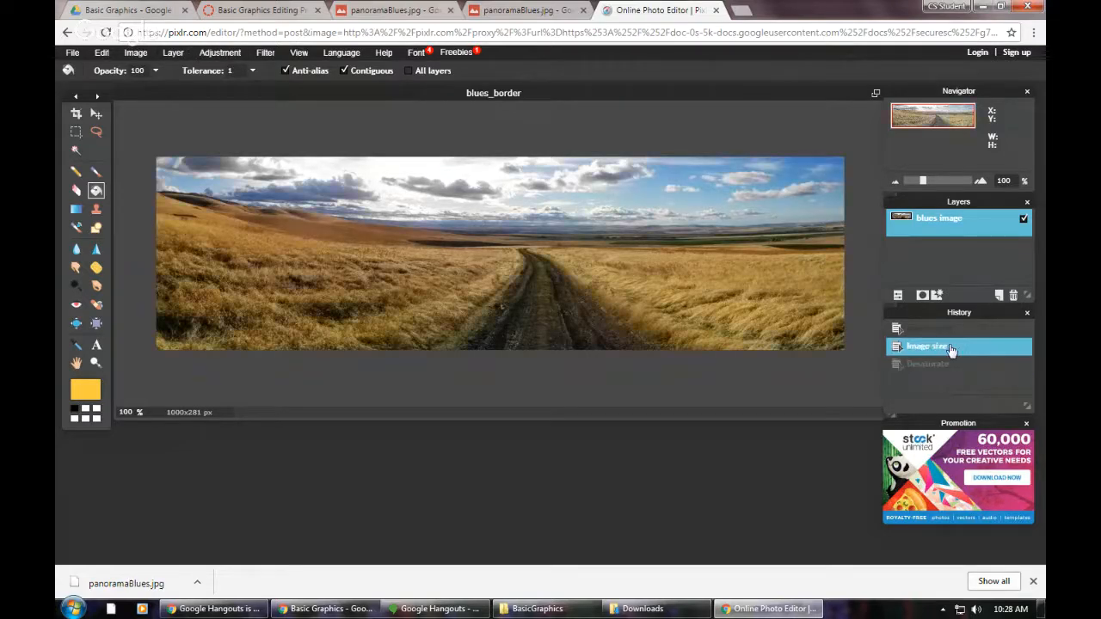
Step: Preview the Posterize adjustment on the blues image, lowering the level to 13 and 5, and cancel it
click(231, 53)
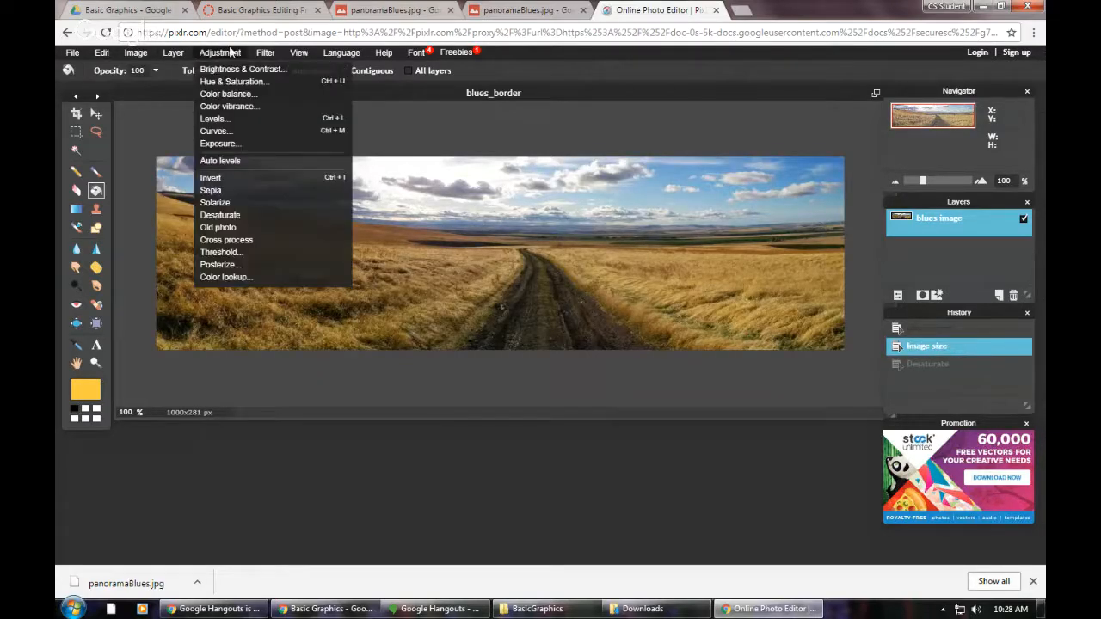
click(238, 264)
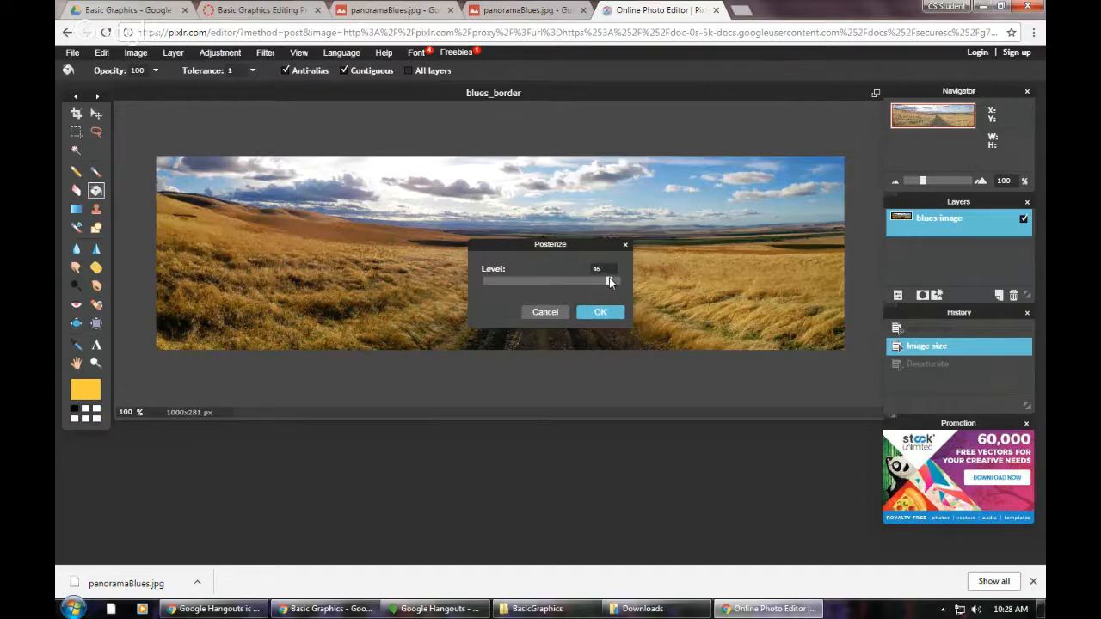
drag(609, 283, 584, 280)
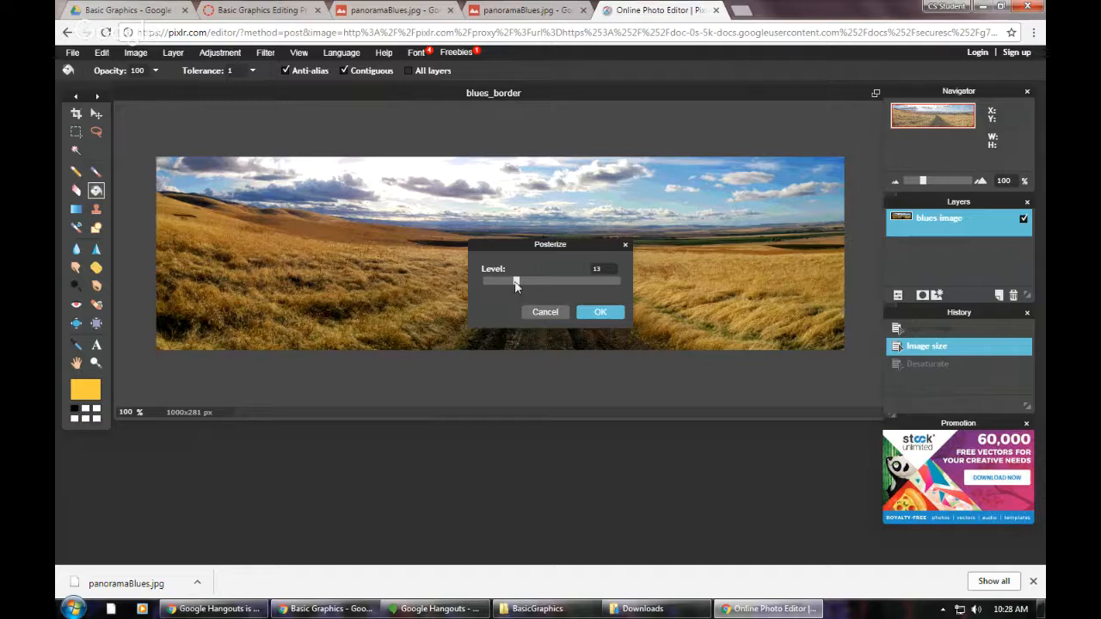
drag(516, 283, 494, 282)
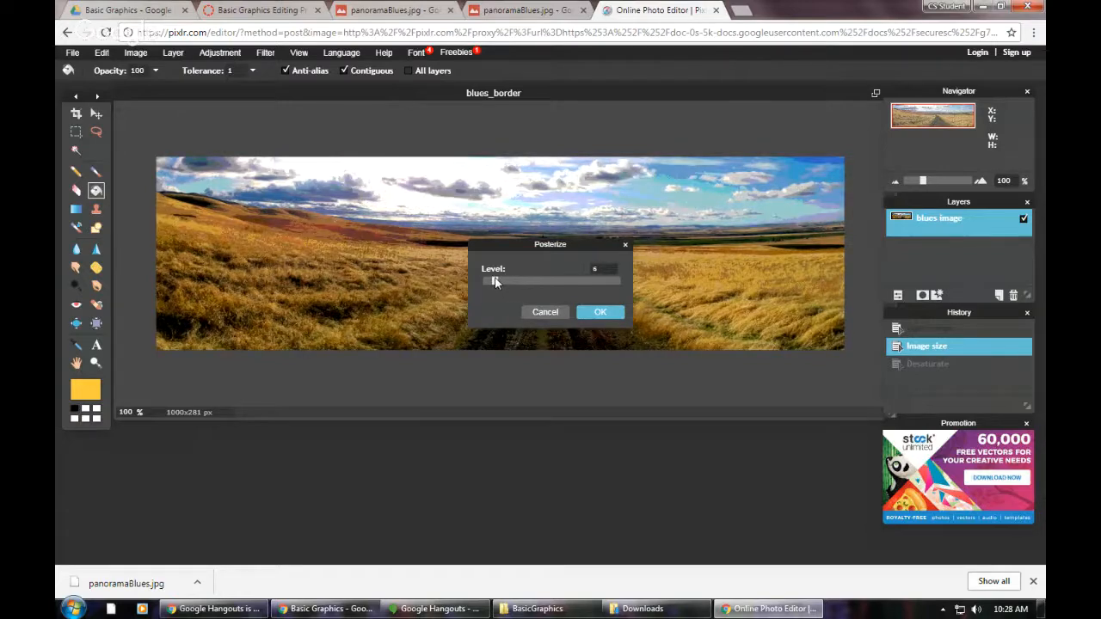
click(554, 312)
Step: Try the Glamour glow filter on the blues image and revert to the Image size state
click(265, 53)
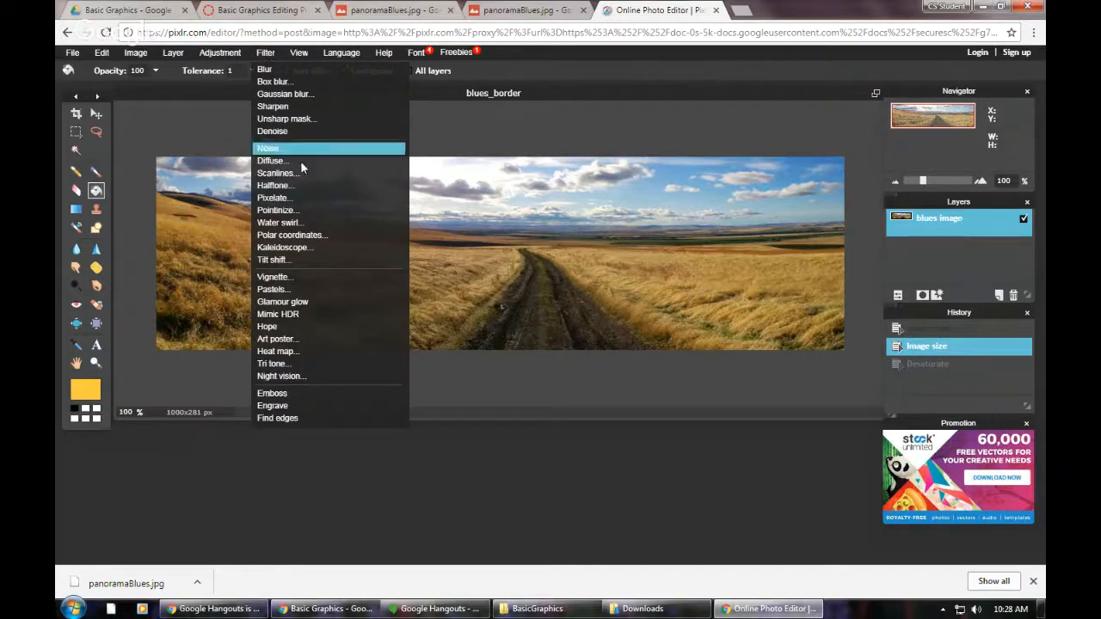
click(289, 302)
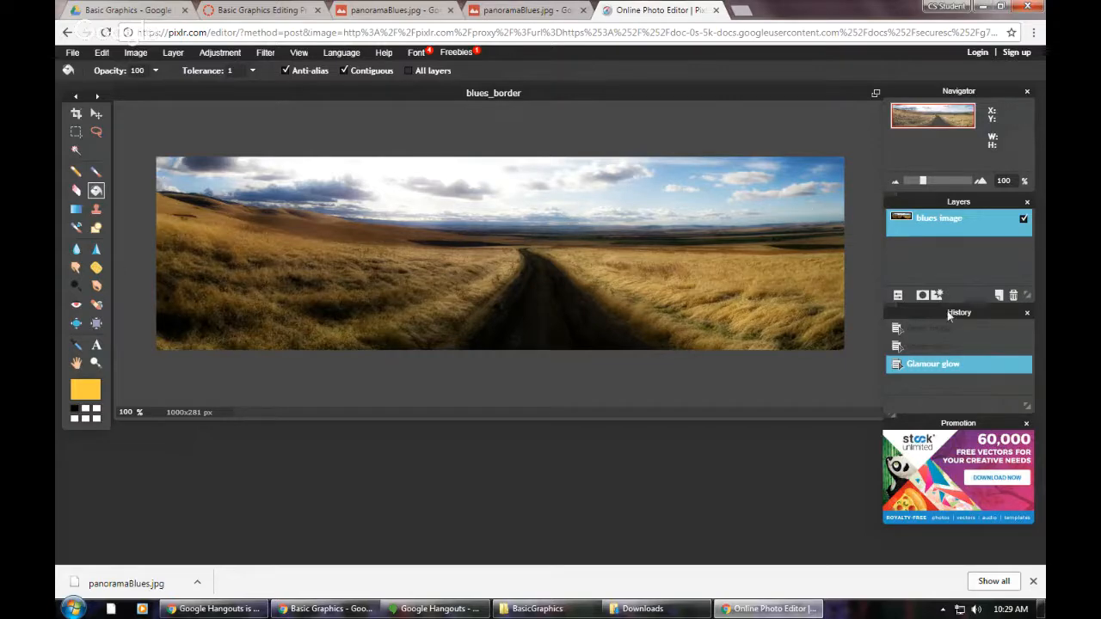
click(943, 347)
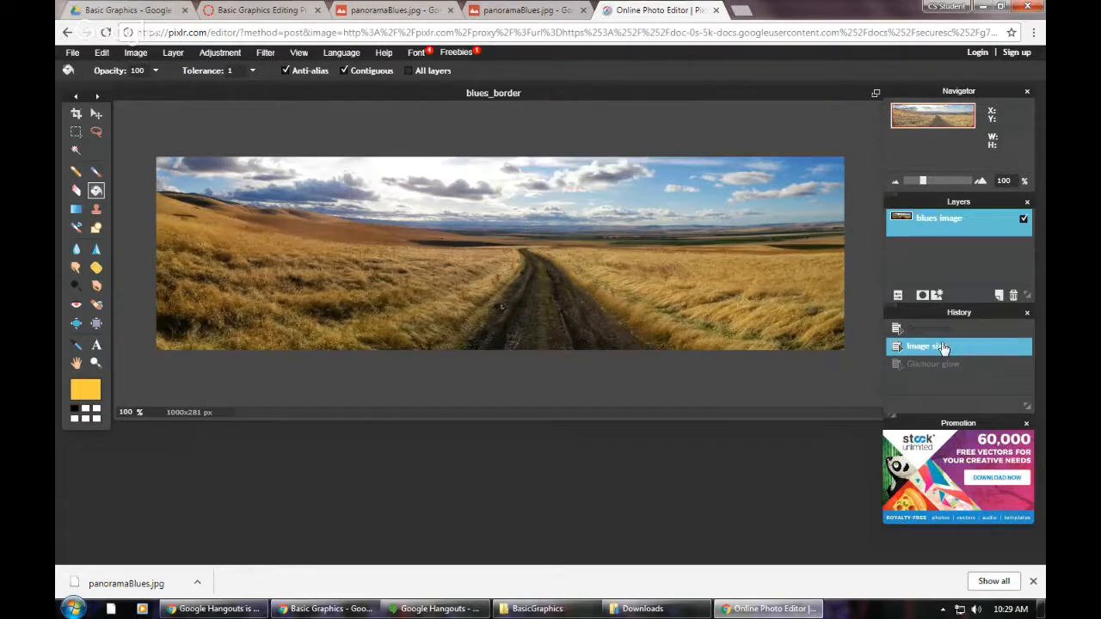
Step: Preview the Kaleidoscope filter with size 33, horizontal 68 and vertical 25, and cancel it
click(265, 53)
click(284, 248)
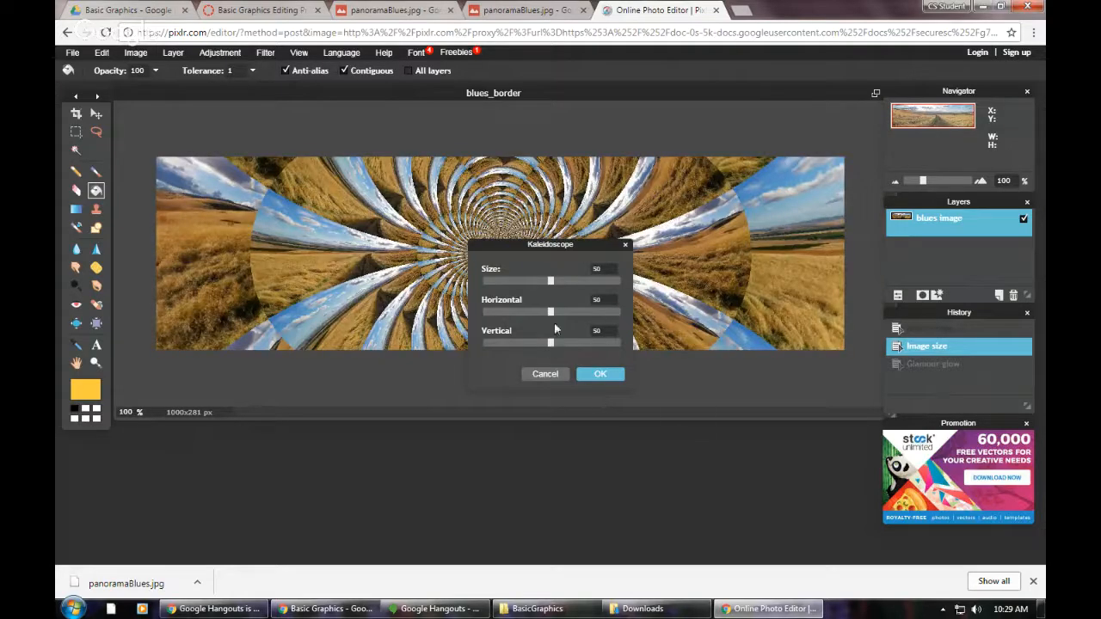
drag(511, 313, 574, 313)
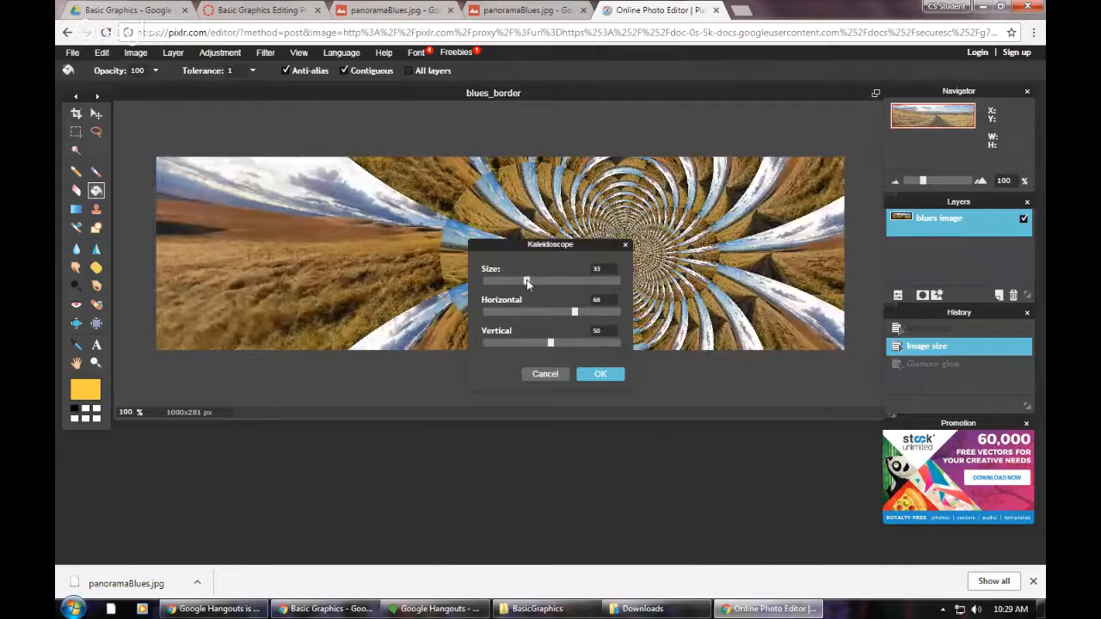
drag(551, 342, 516, 343)
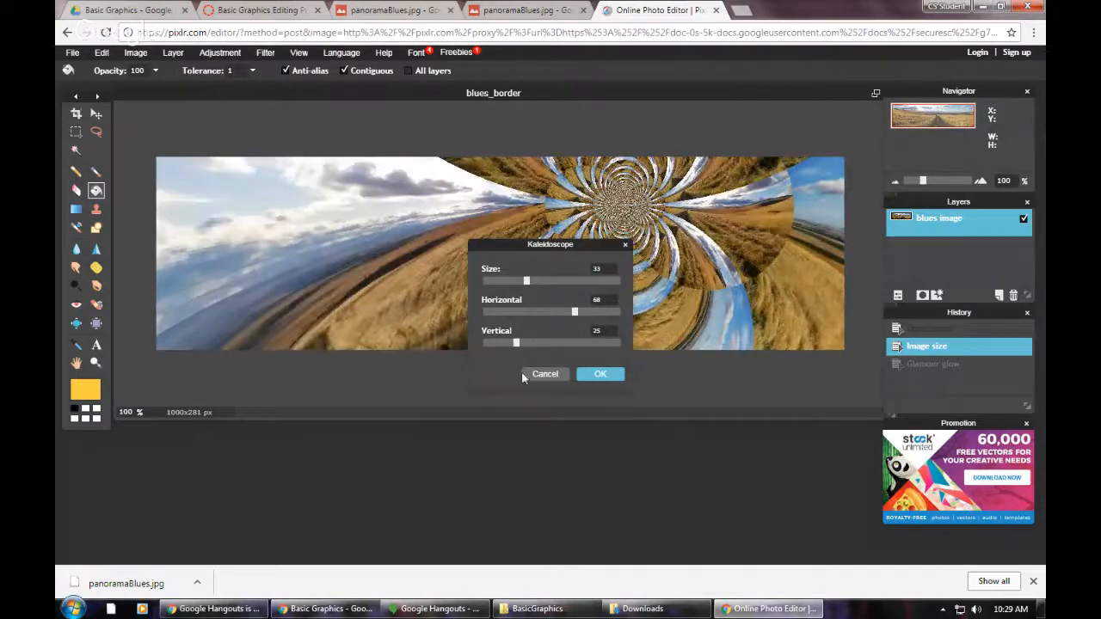
click(551, 372)
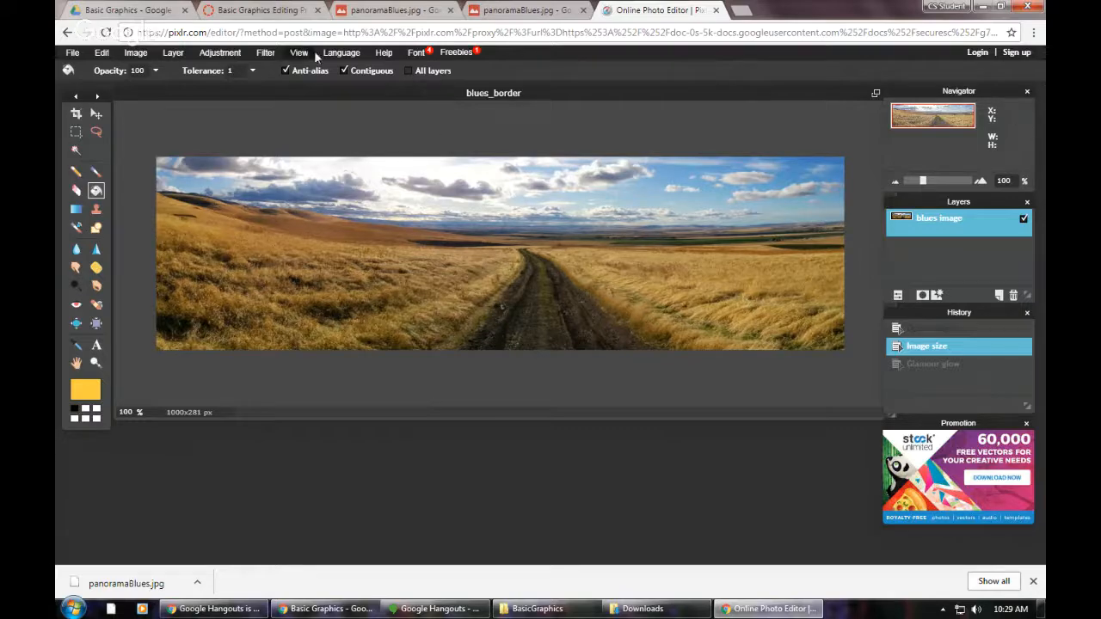
Step: Open the graphical image linked in Part 2 of the assignment and add computer.jpg to My Drive
click(254, 10)
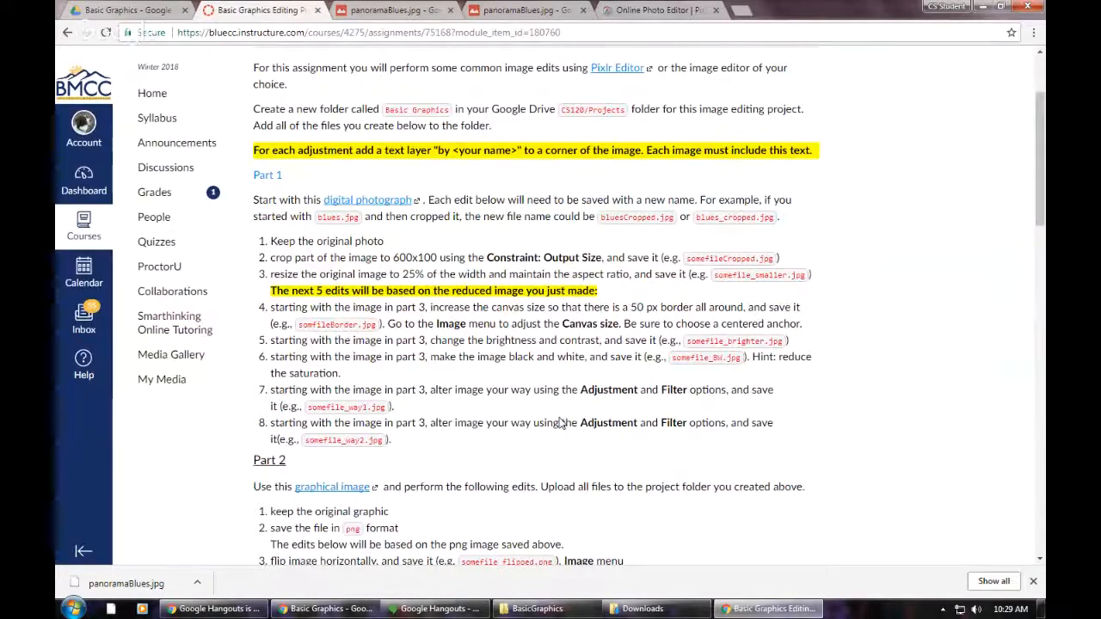
scroll(345, 219, down, 3)
click(344, 215)
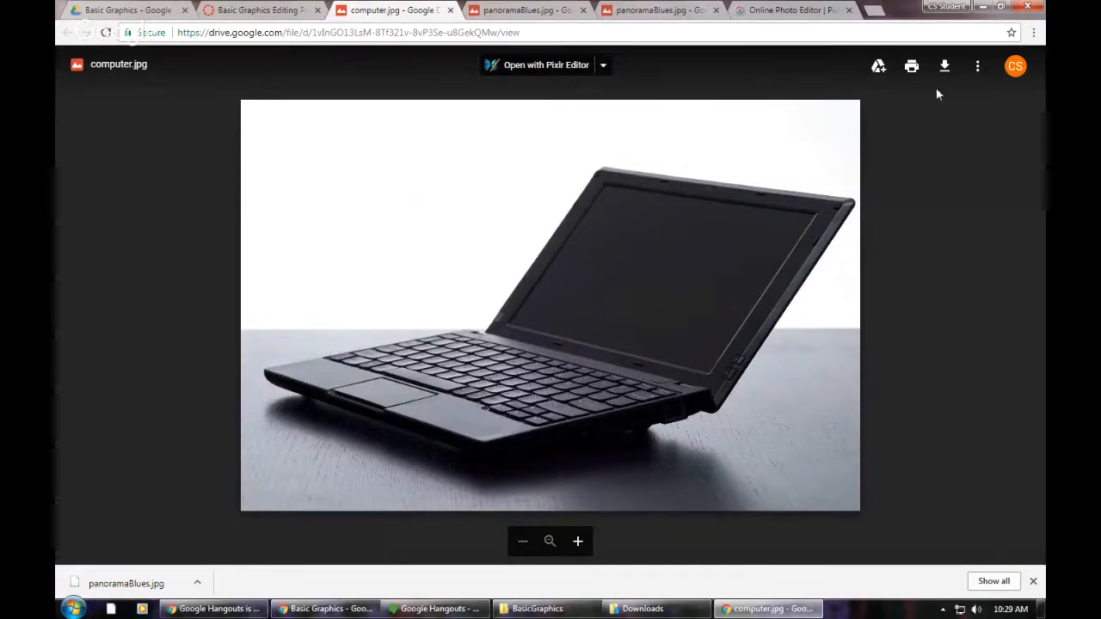
click(877, 67)
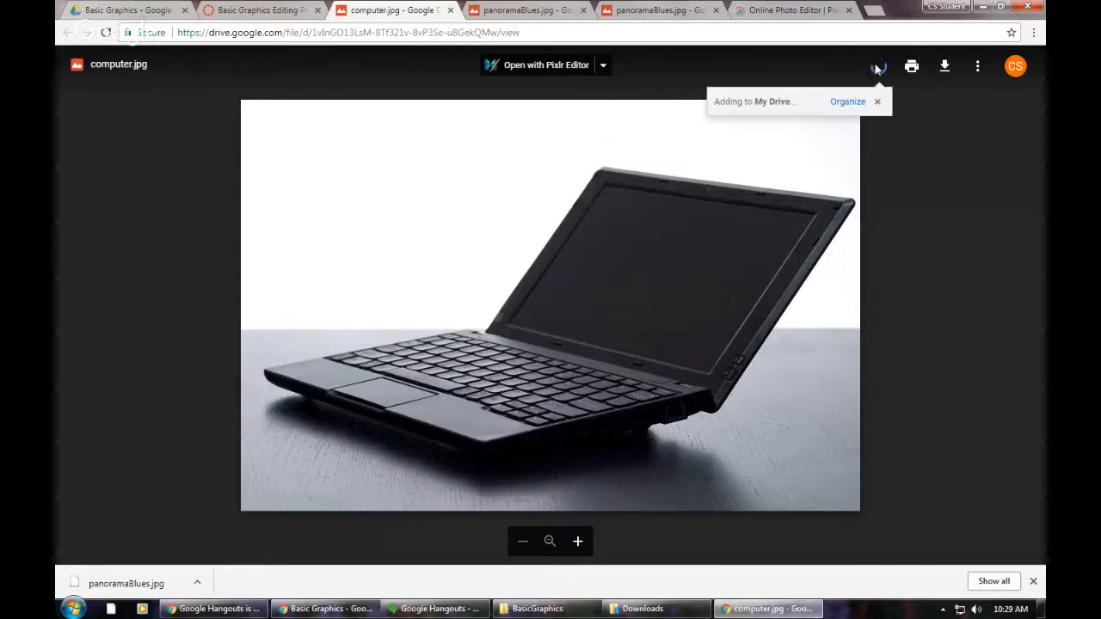
Step: Move computer.jpg from My Drive into the Basic Graphics folder under CS120 and Projects
click(848, 103)
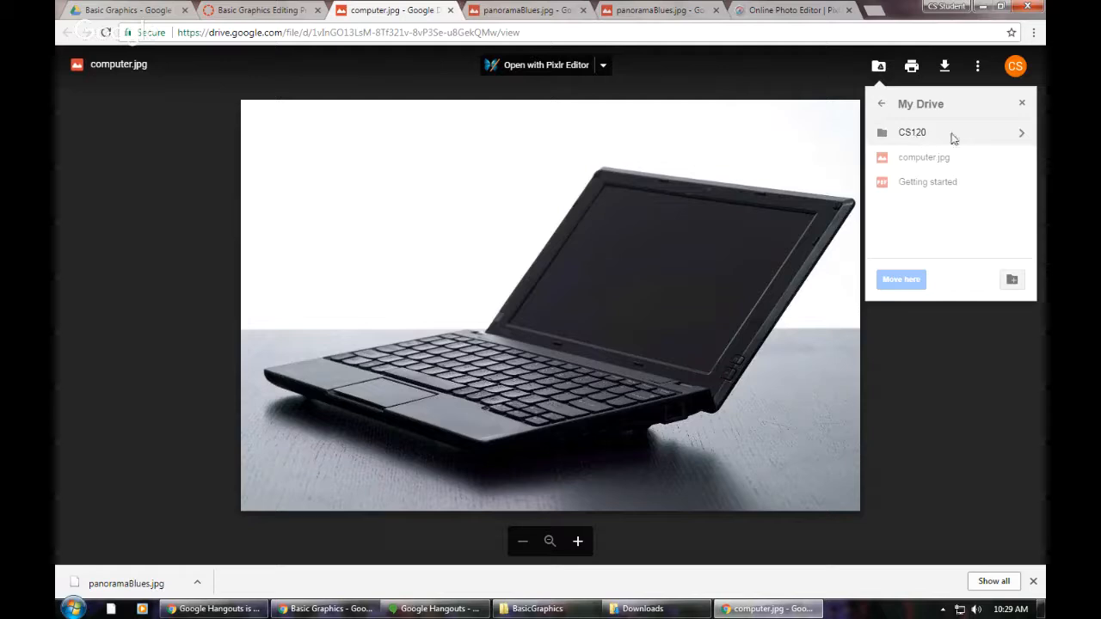
click(1022, 138)
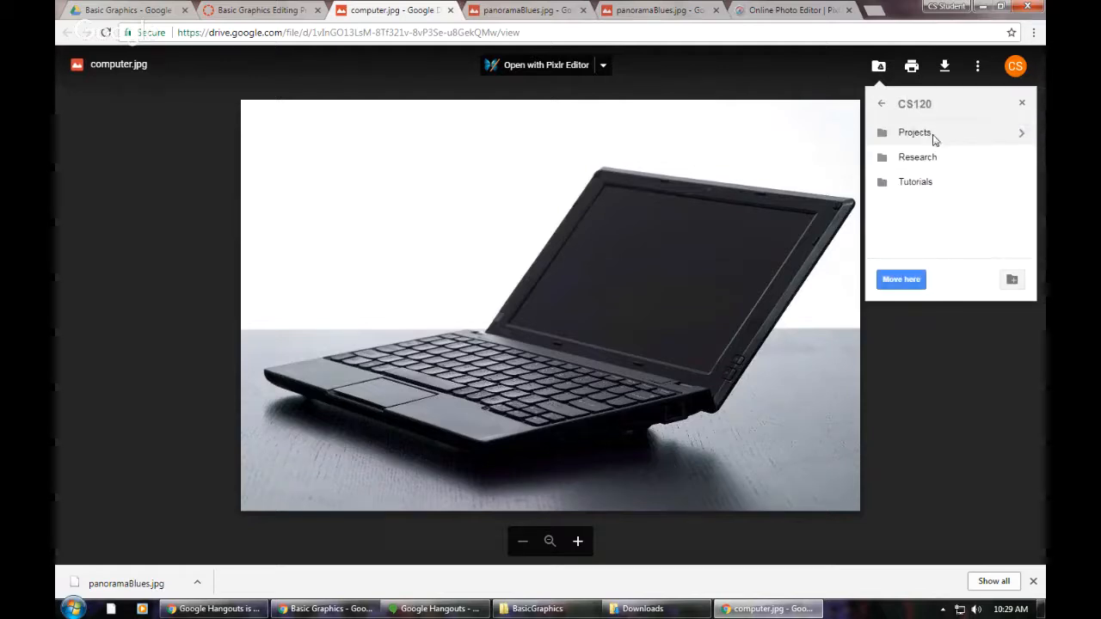
click(1022, 137)
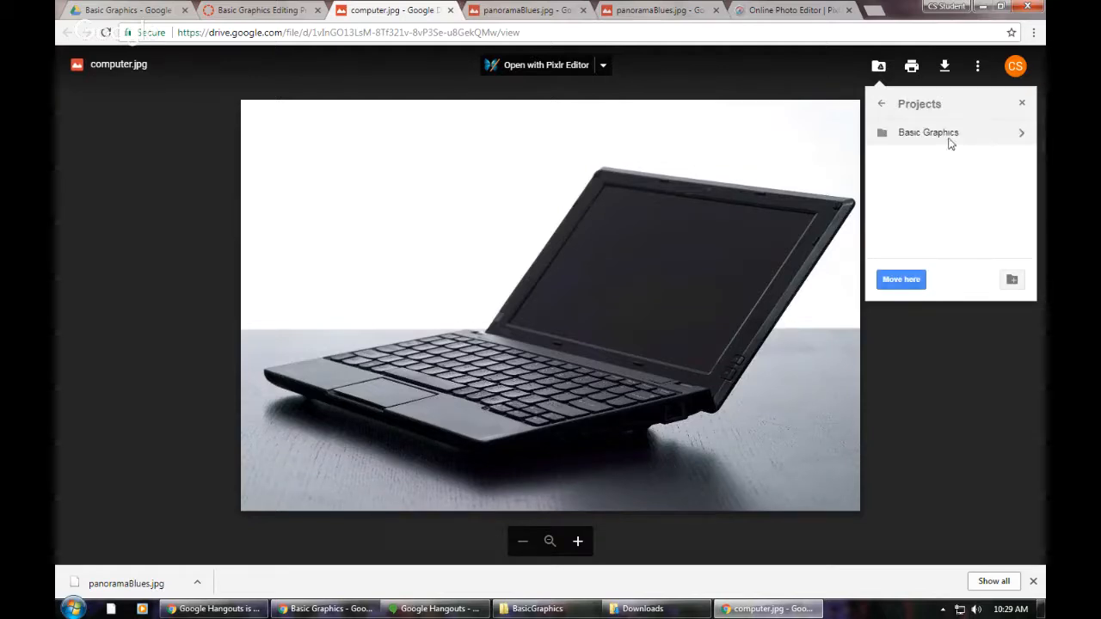
click(948, 141)
click(900, 280)
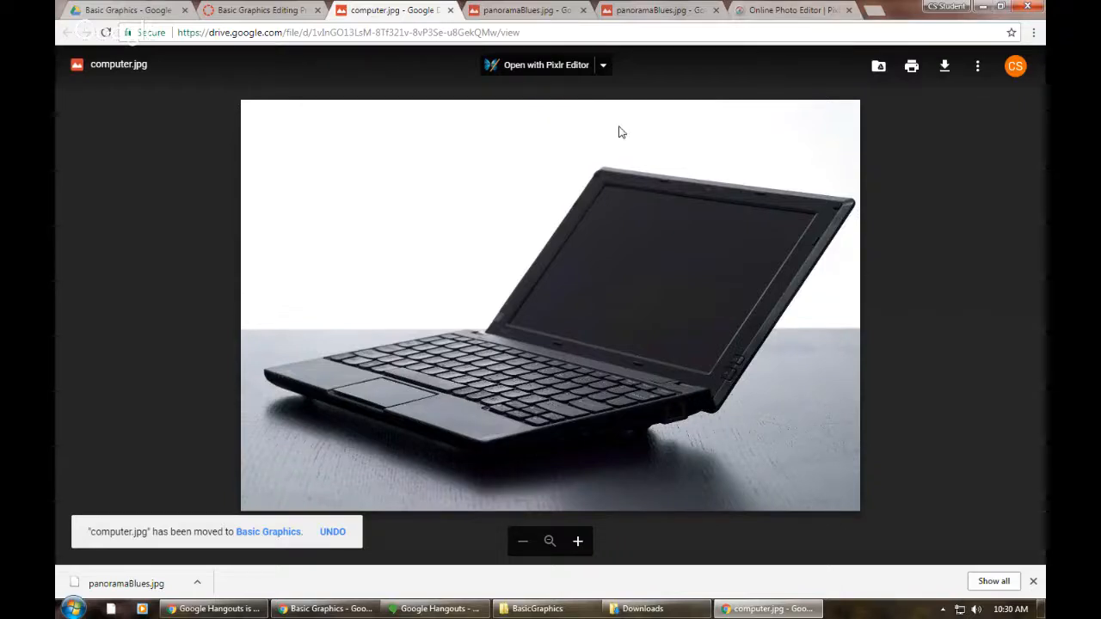
Step: Open computer.jpg in Pixlr Editor and save a PNG copy named computer to Google Drive
click(540, 65)
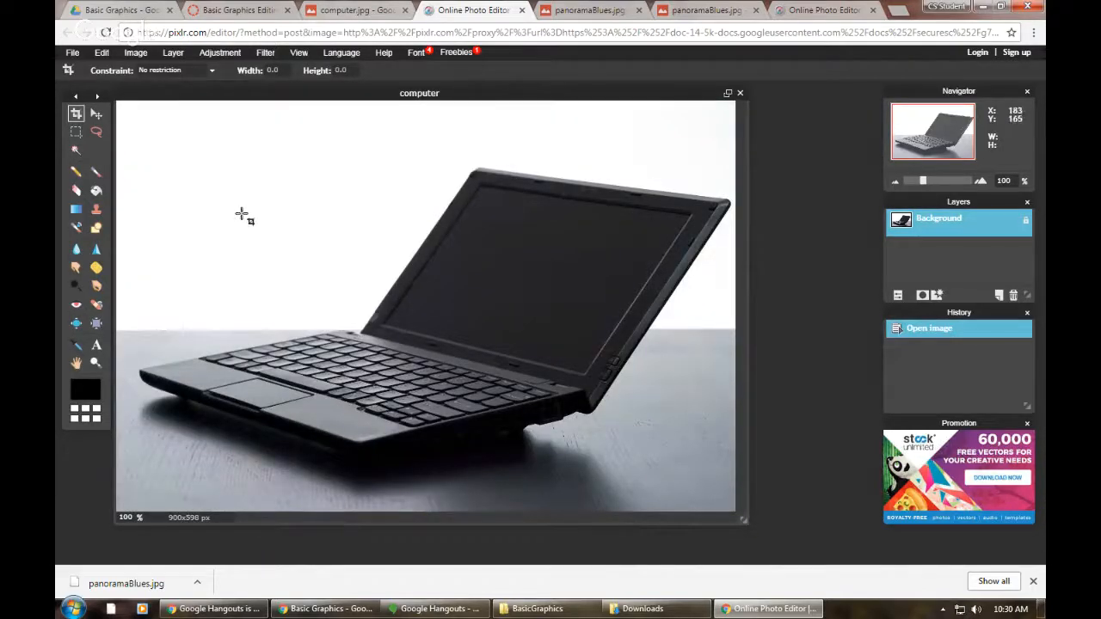
click(74, 53)
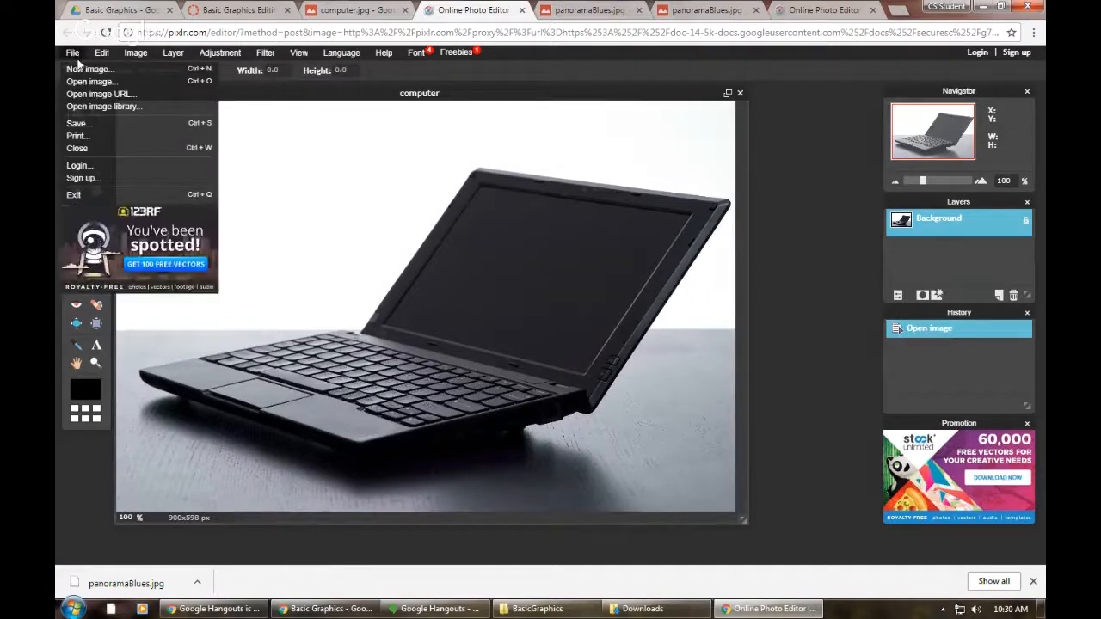
click(90, 126)
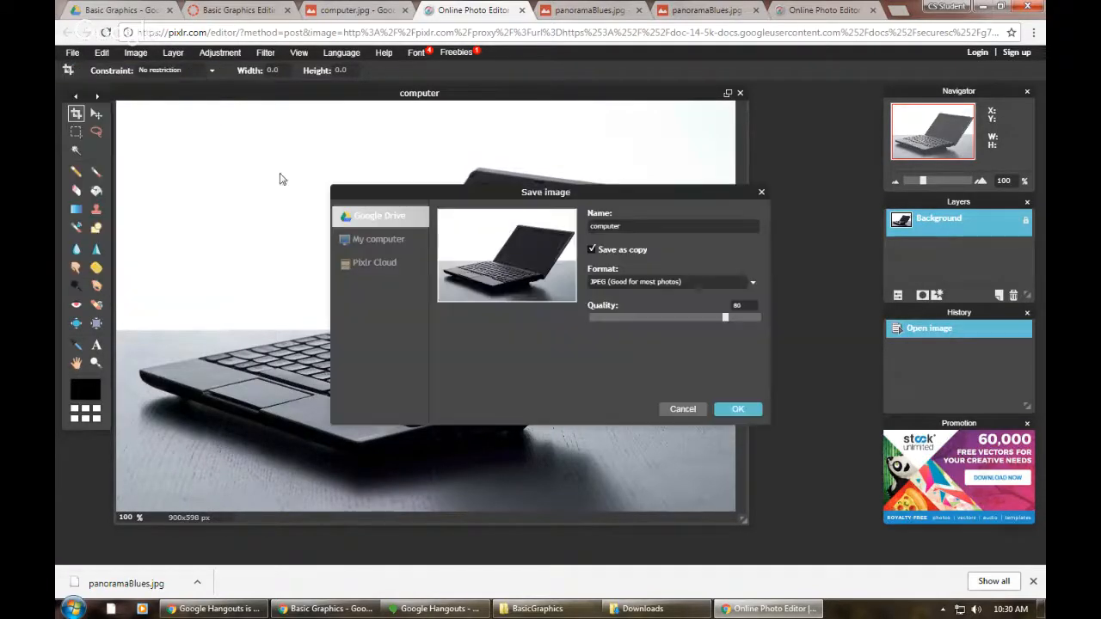
click(624, 282)
click(620, 308)
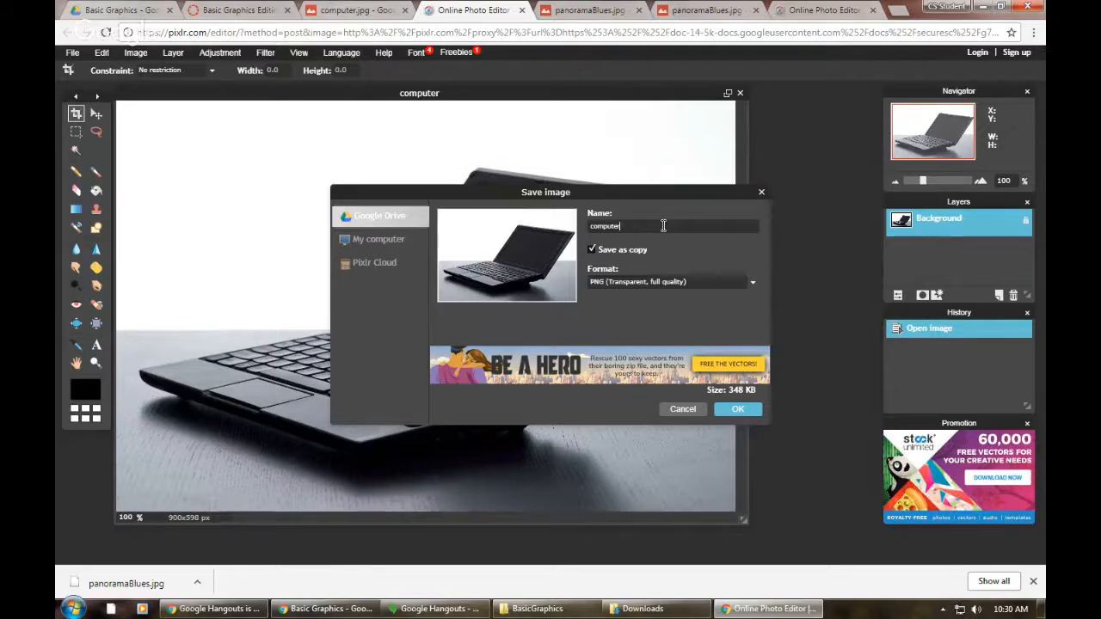
click(739, 412)
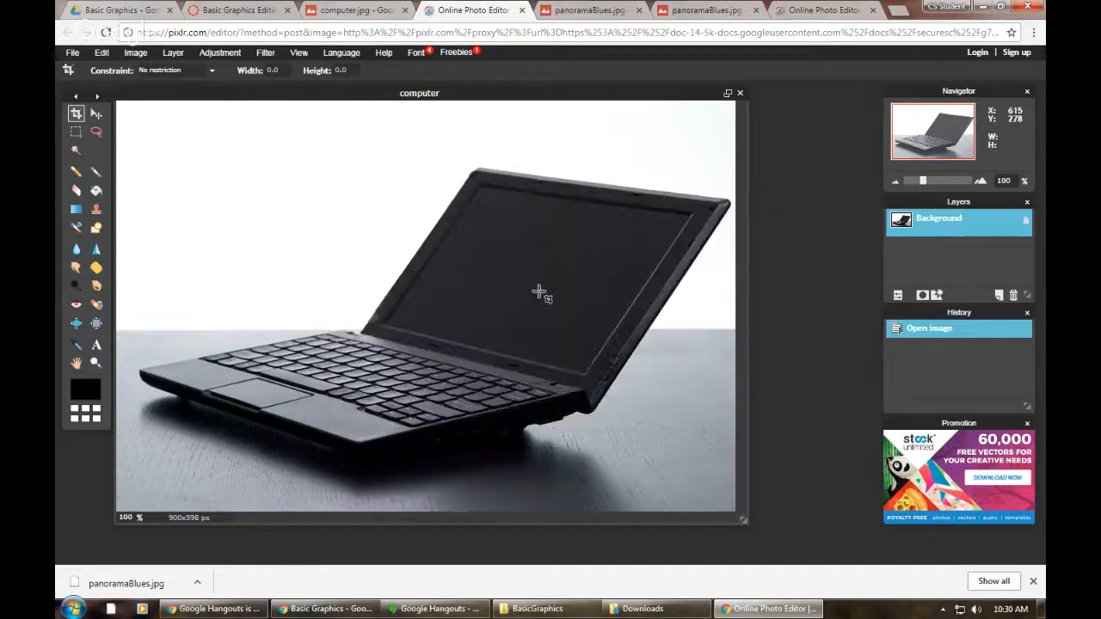
Step: Compare computer.jpg and computer.png in the Basic Graphics folder, checking their thumbnails, file sizes and activity
click(120, 10)
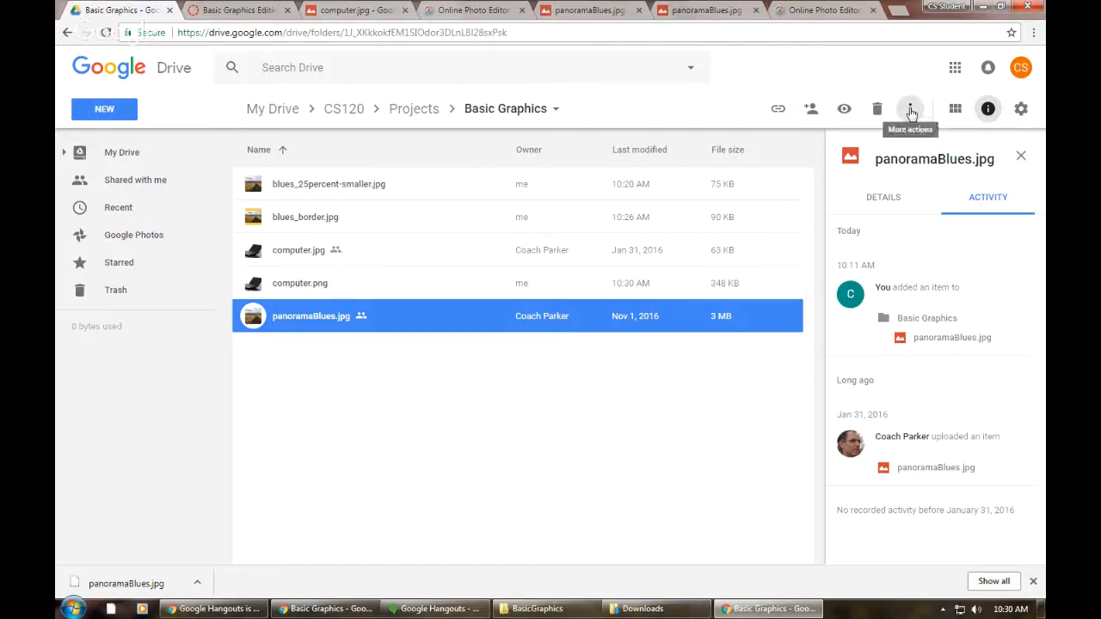
click(954, 110)
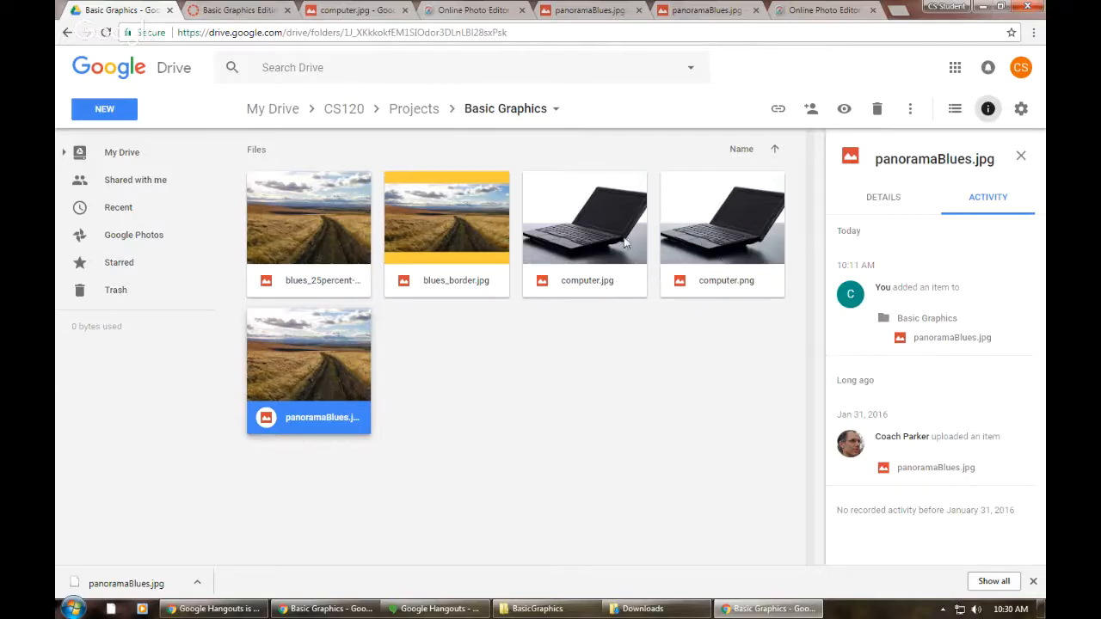
click(955, 109)
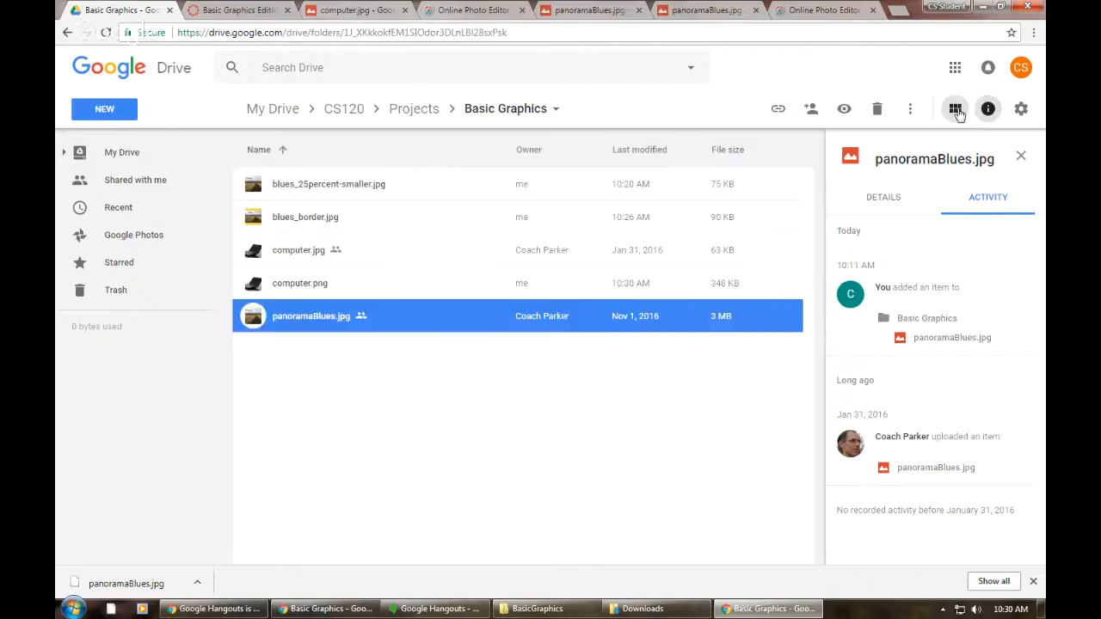
click(743, 251)
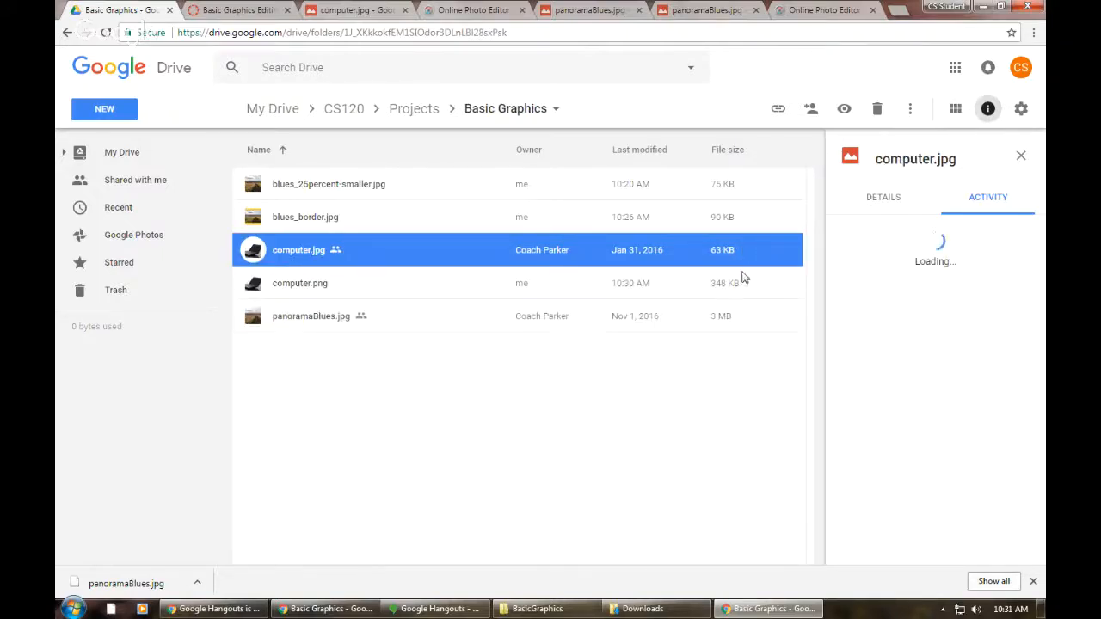
click(745, 288)
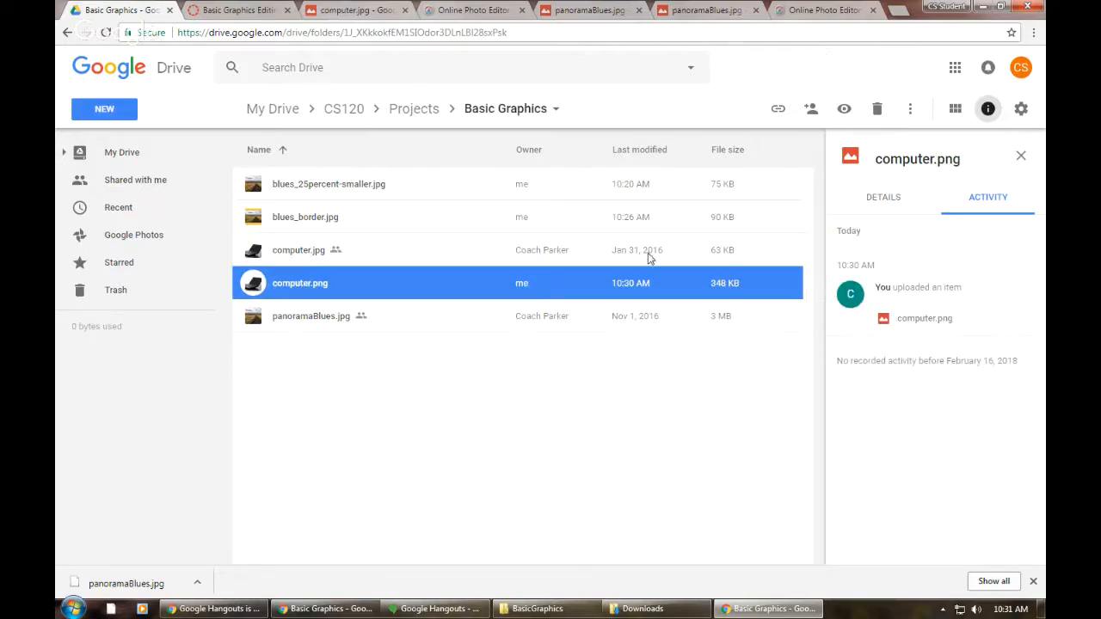
Step: Review the Part 2 instructions, return to the computer image in Pixlr, and close the leftover panoramaBlues and old editor pages
click(261, 13)
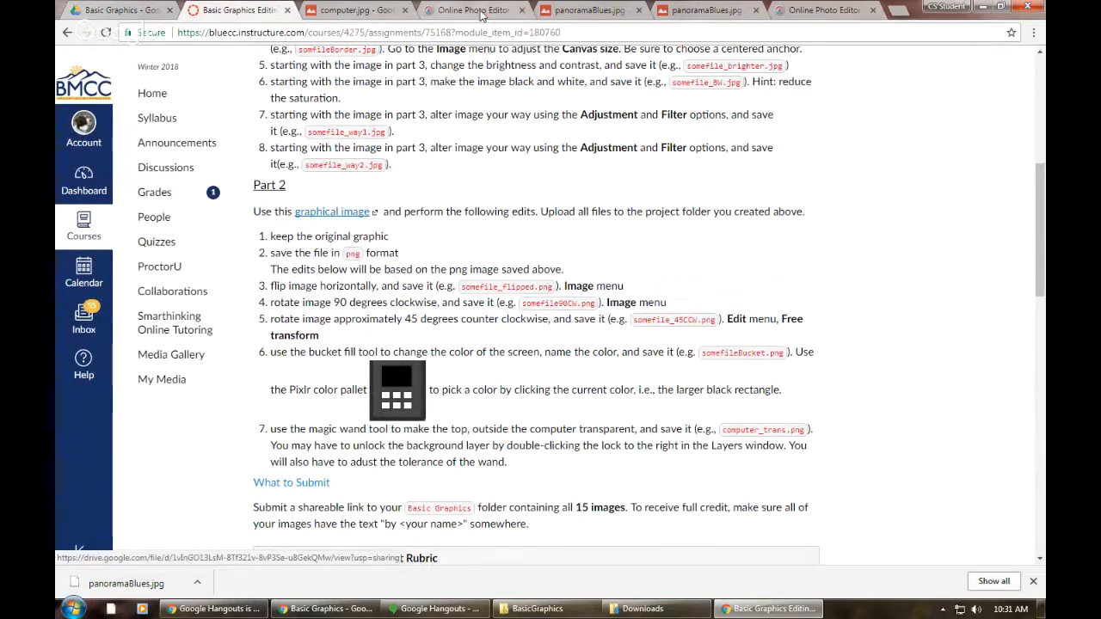
click(473, 10)
click(639, 11)
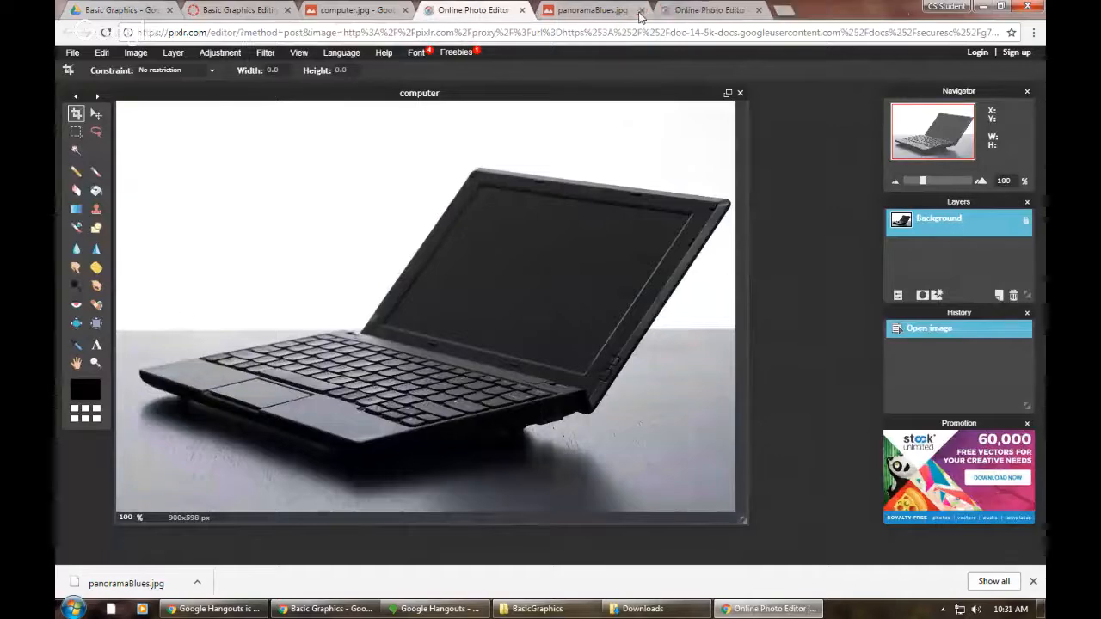
click(639, 11)
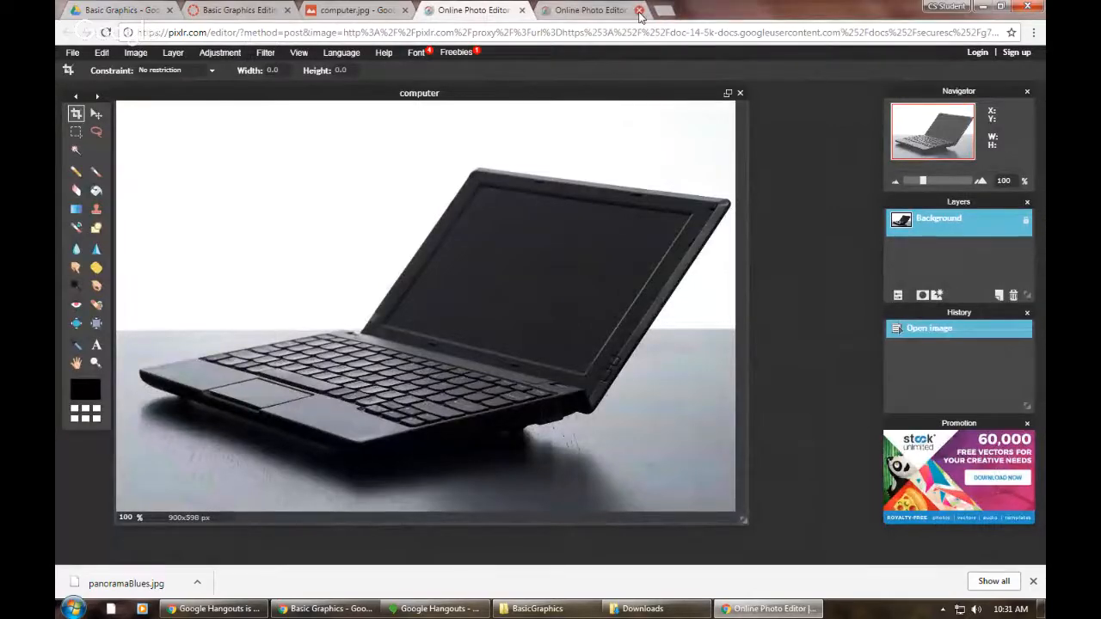
click(639, 10)
click(603, 127)
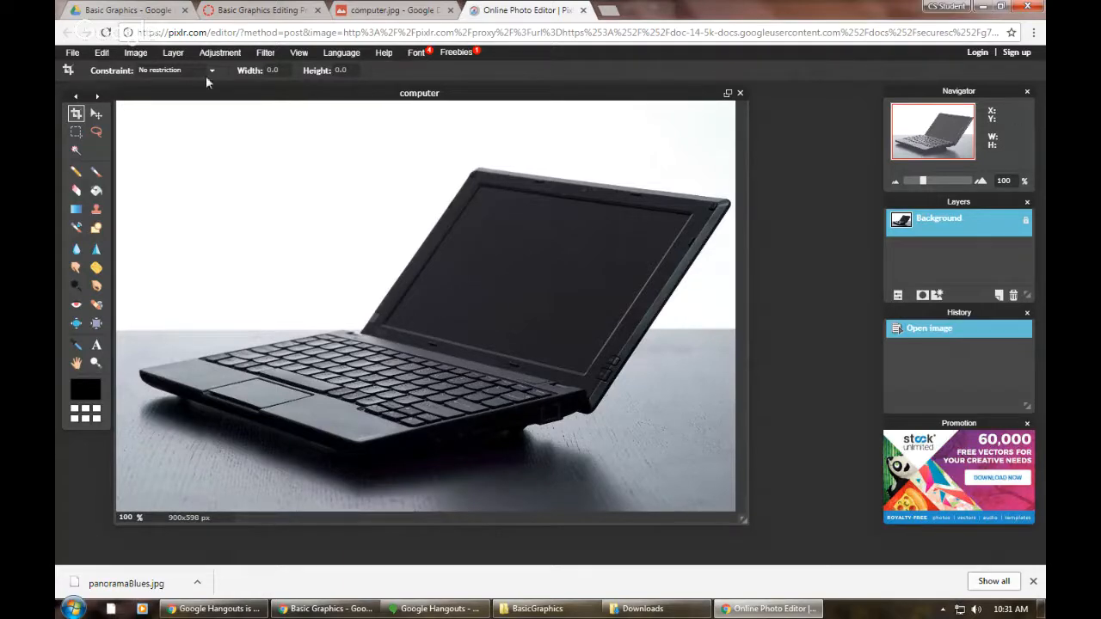
Step: Rotate the computer image counter-clockwise with Free transform, checking the required direction in the assignment, and apply the rotation
click(134, 56)
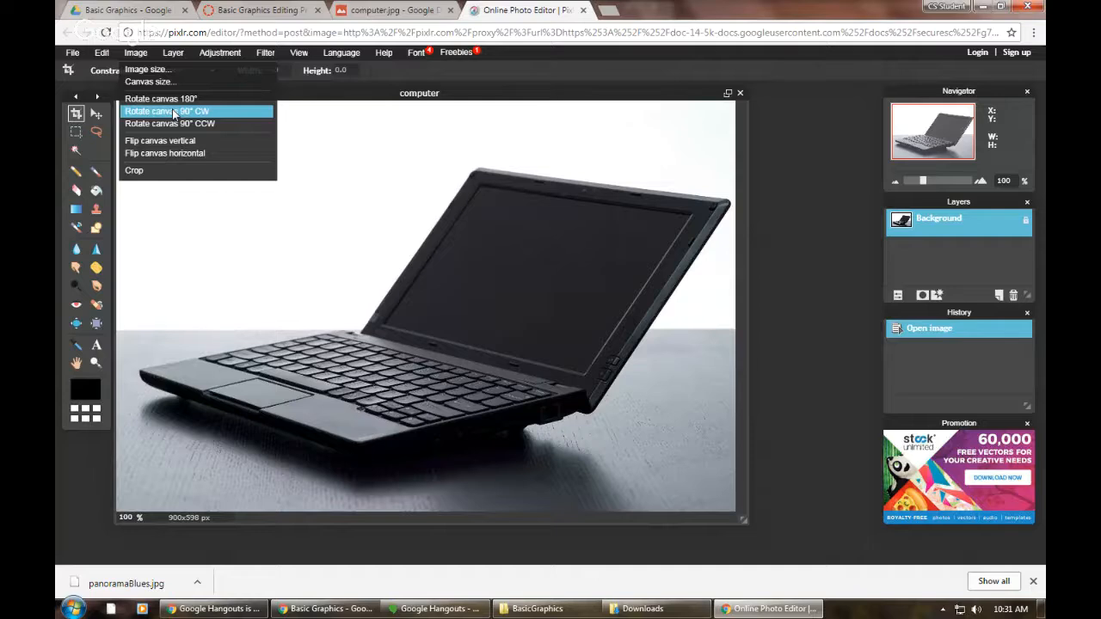
mouse_move(106, 55)
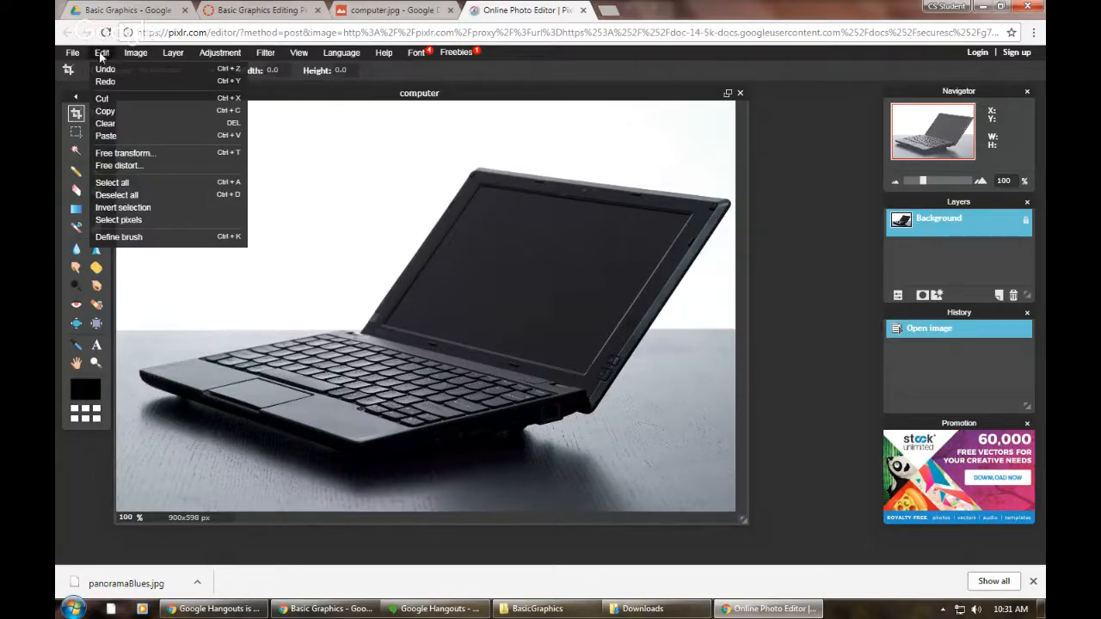
click(125, 153)
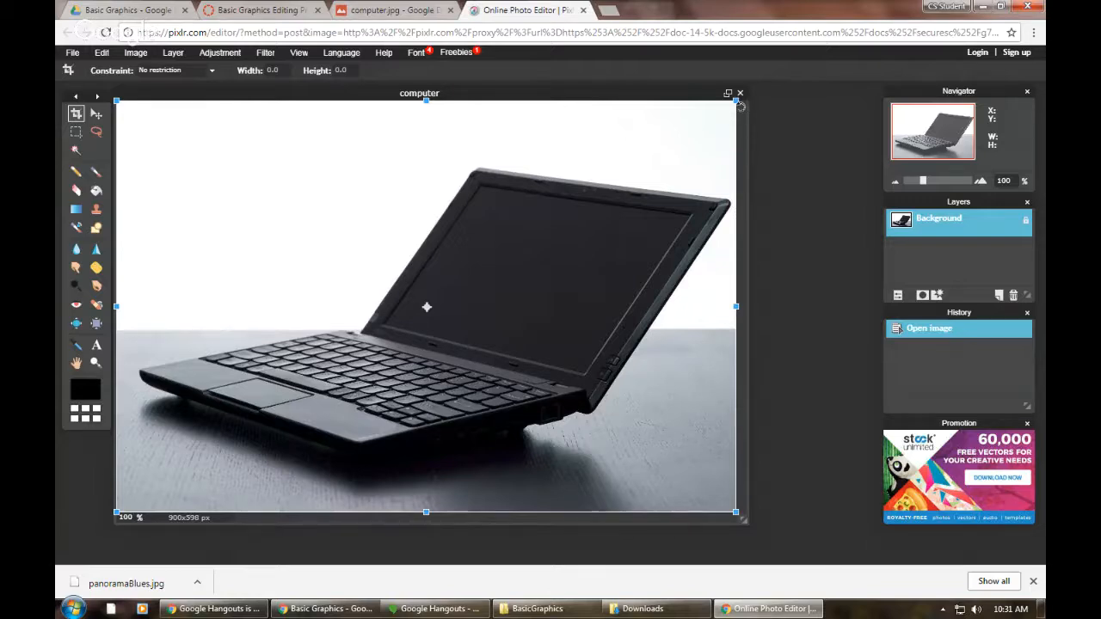
drag(741, 105, 789, 344)
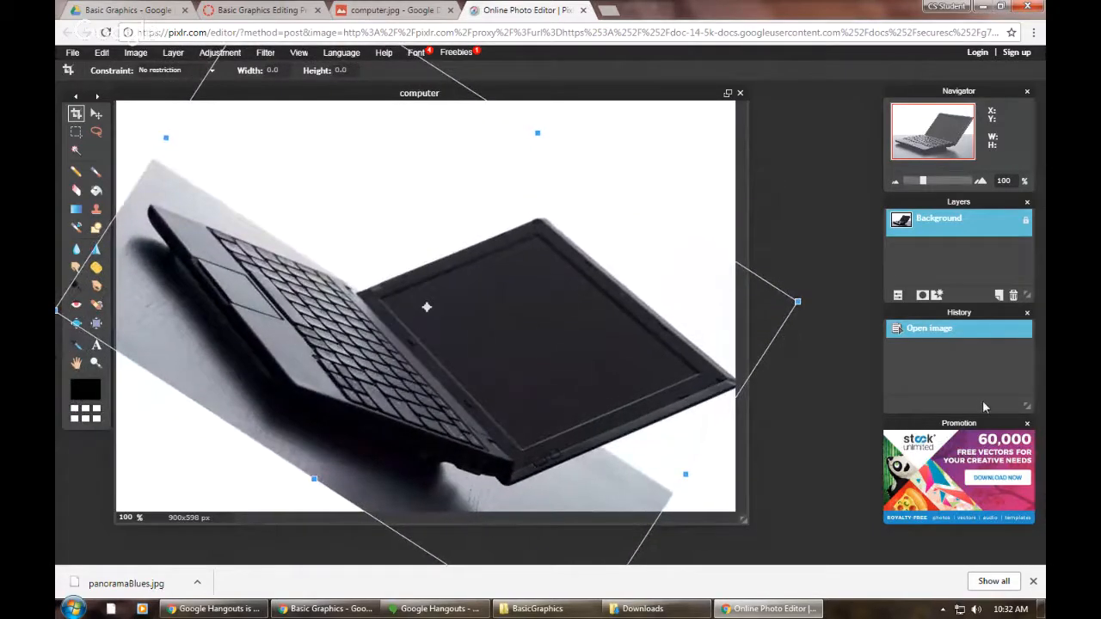
click(258, 10)
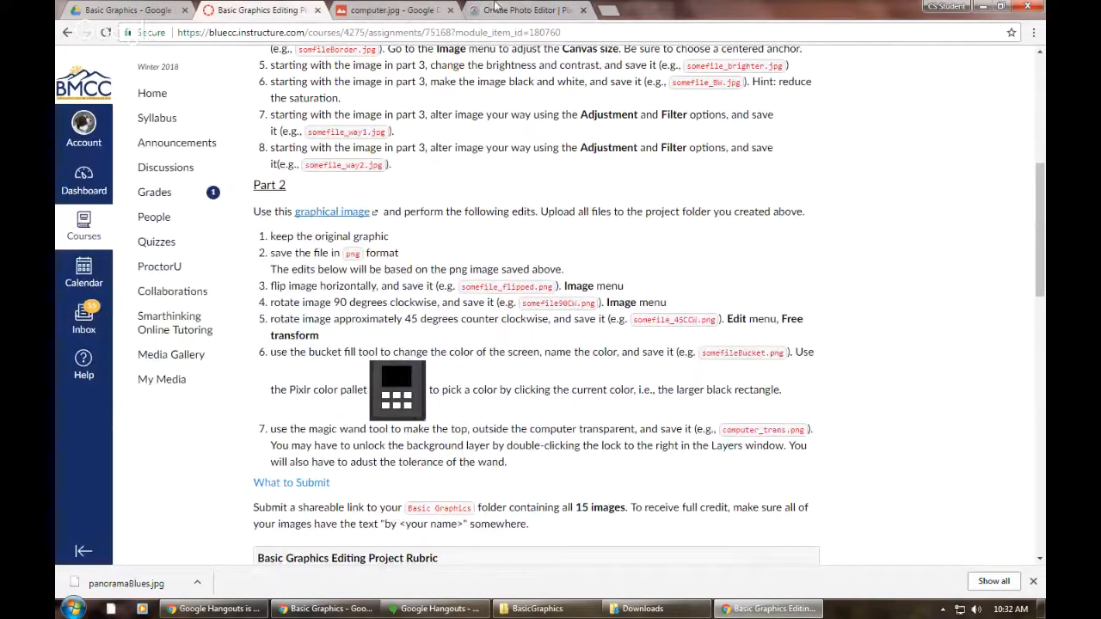
click(494, 7)
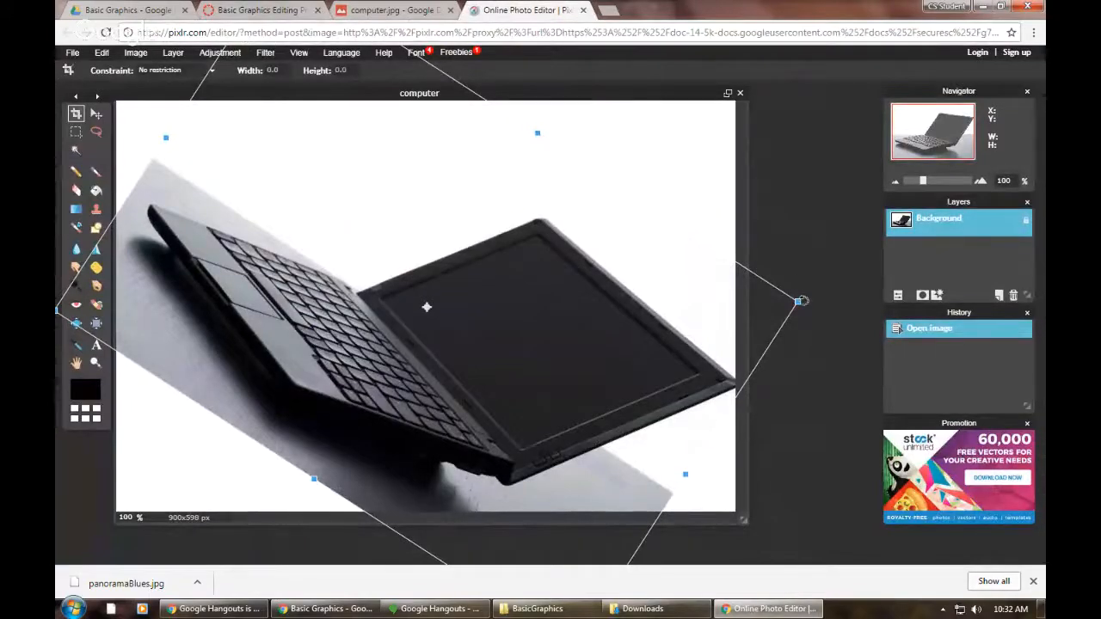
drag(800, 301, 616, 22)
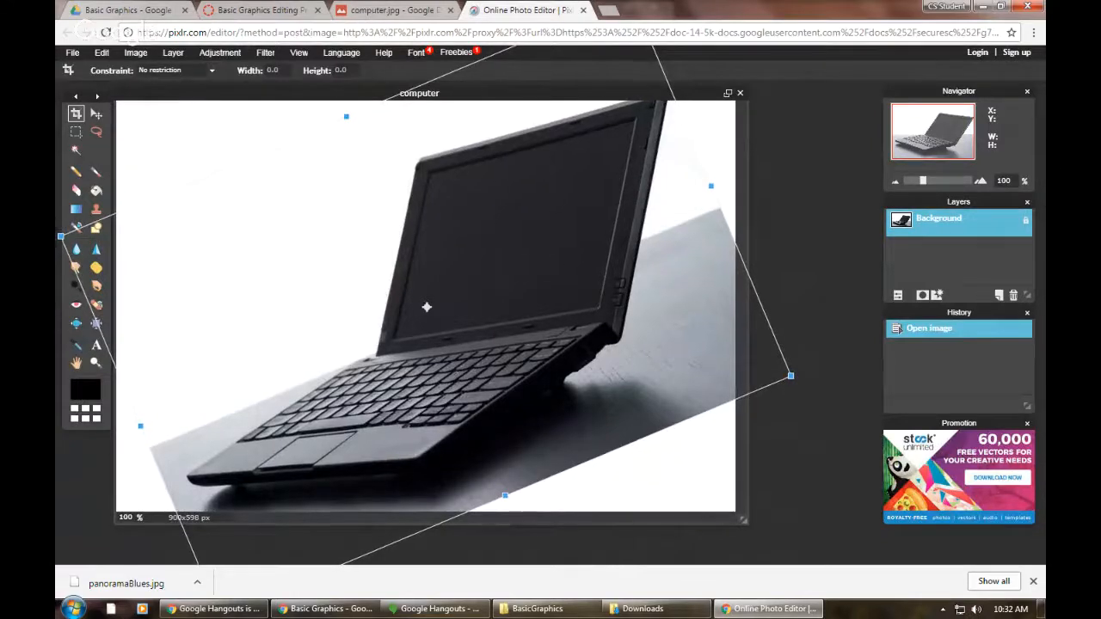
drag(616, 21, 598, 15)
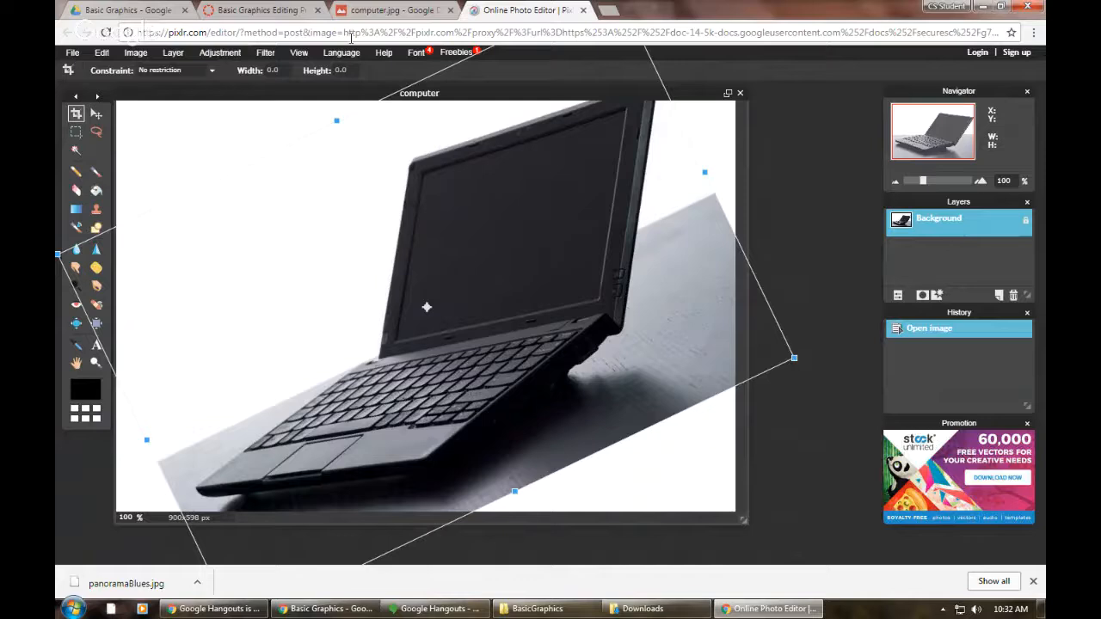
key(Return)
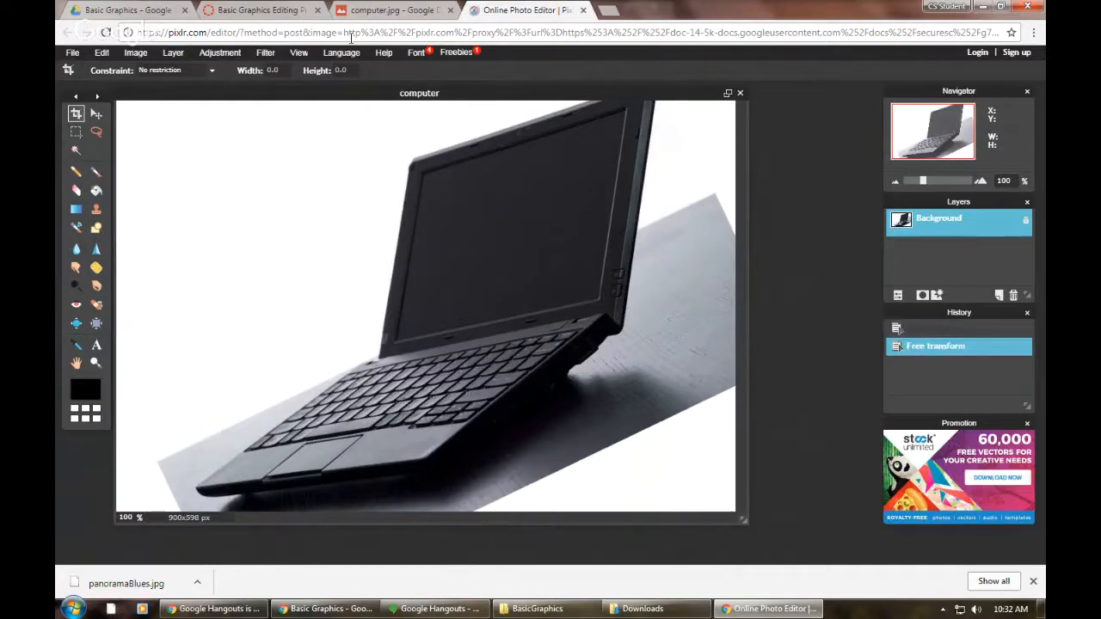
Step: Save the rotated image to Google Drive as a JPEG copy named computer-rotate45
click(73, 52)
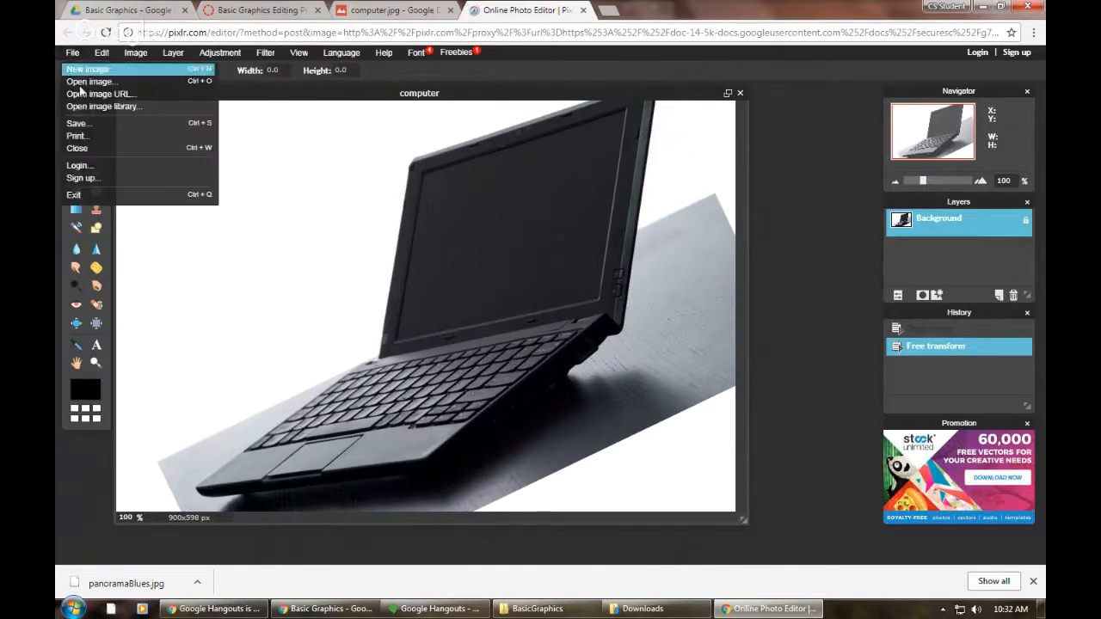
click(79, 123)
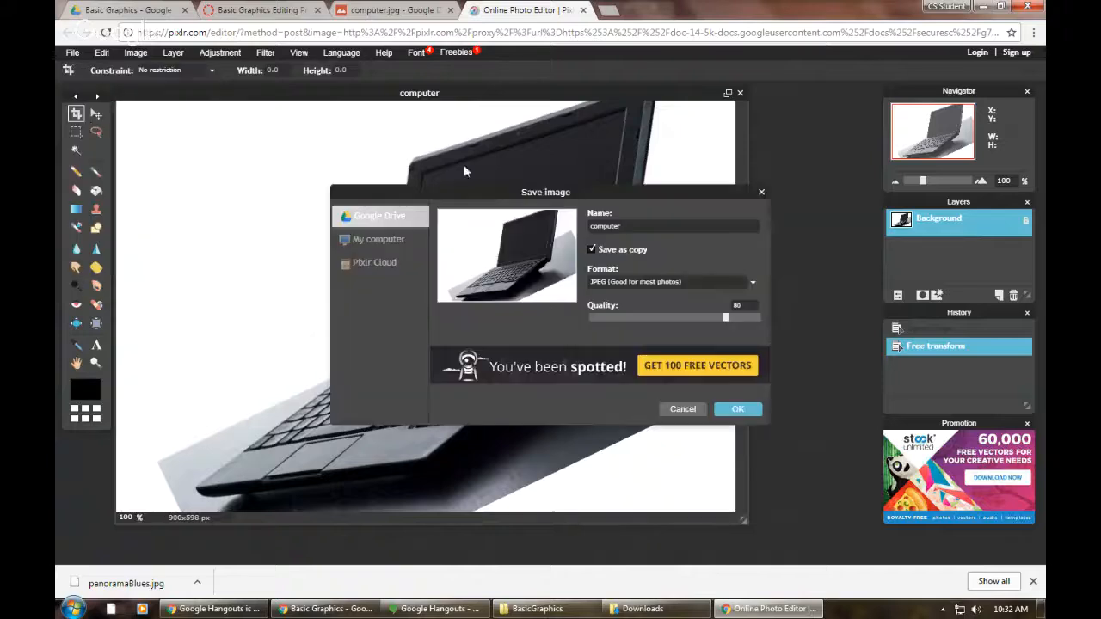
click(627, 226)
text(-)
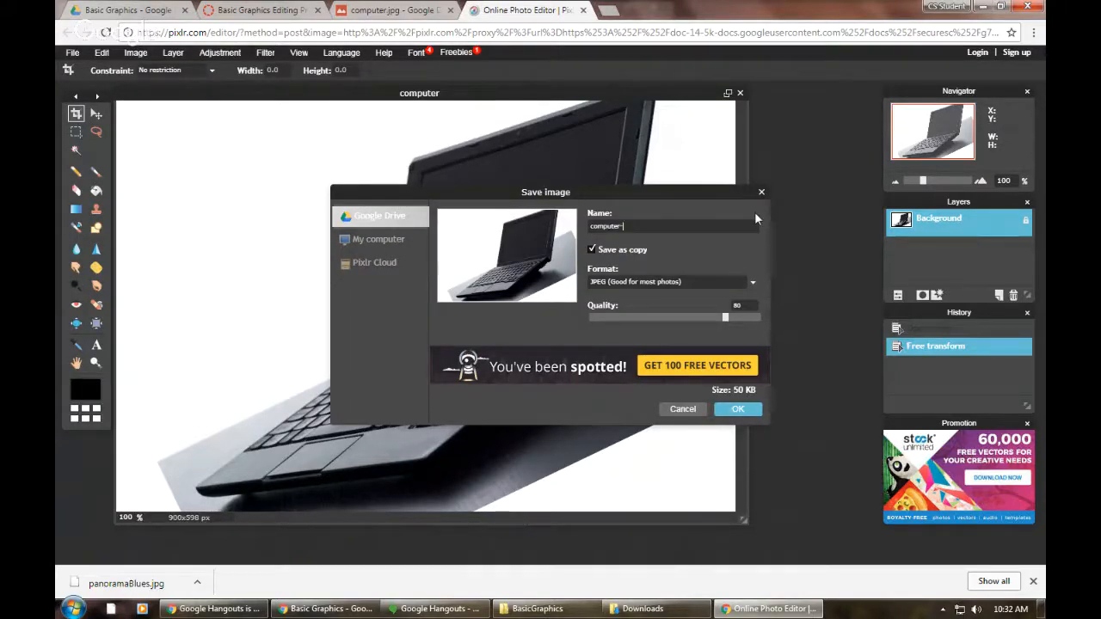
text(rotate45)
key(Return)
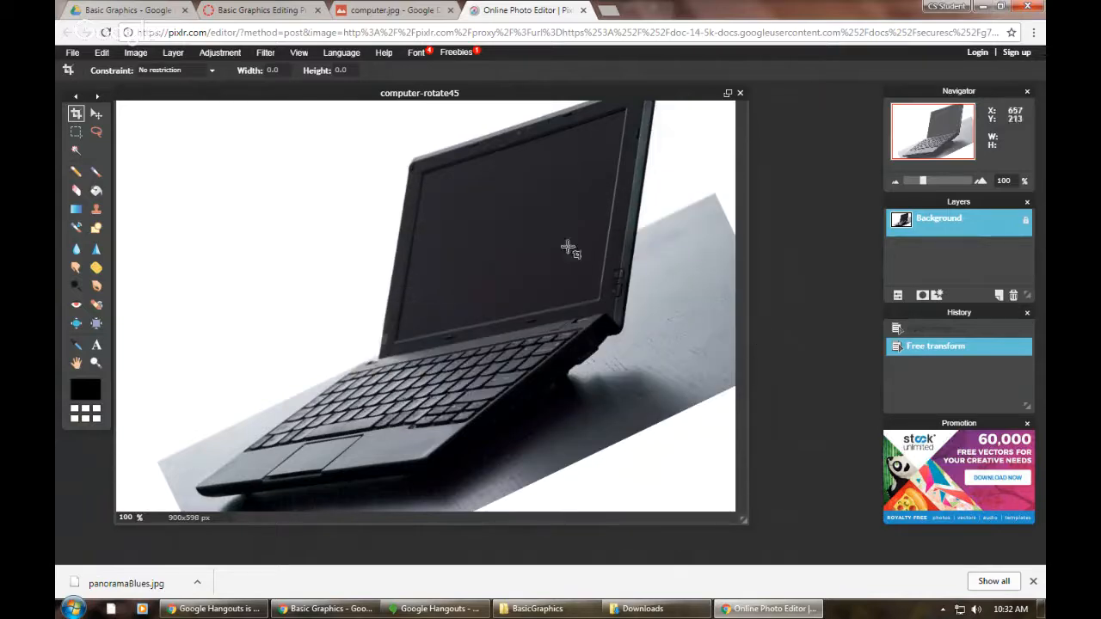
Step: Restore the unrotated computer image and set the Paint bucket's main color to purple, hex b700ff
click(948, 330)
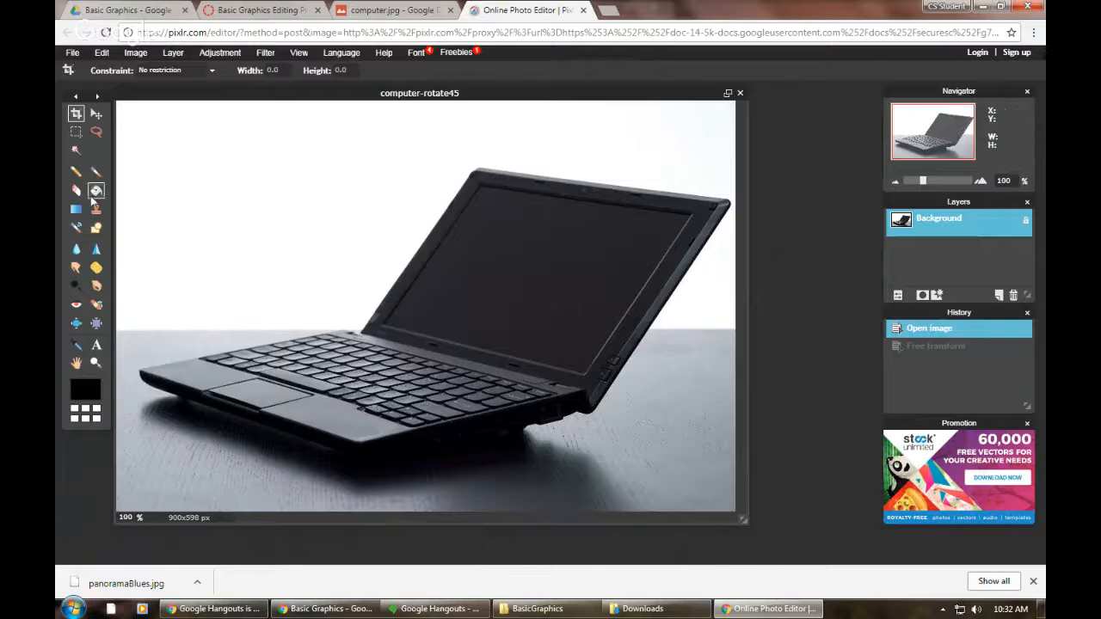
click(94, 191)
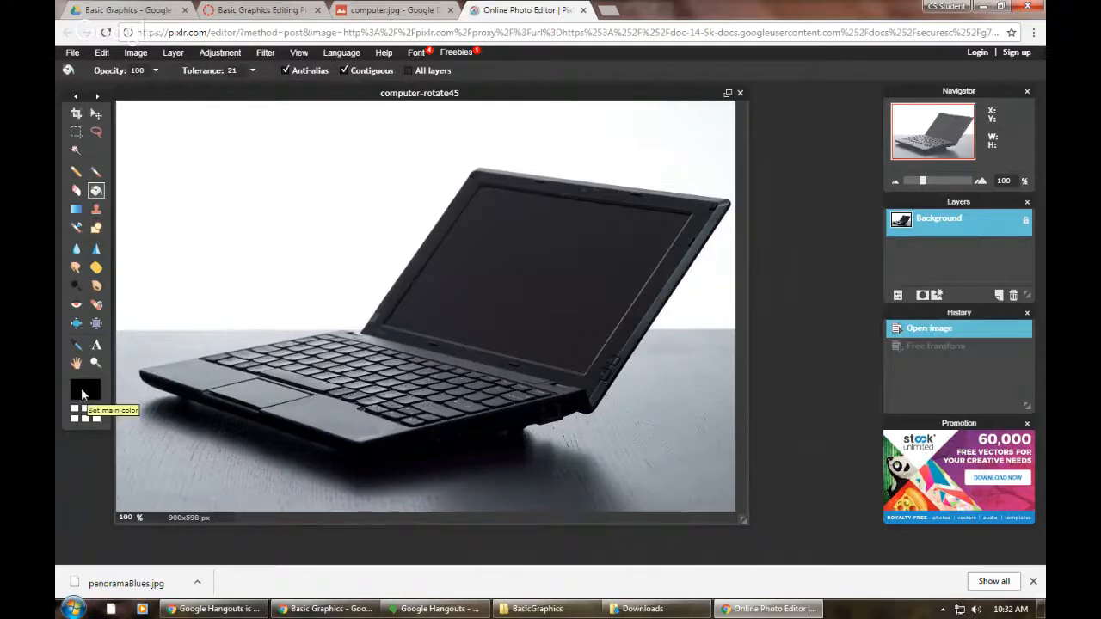
click(81, 388)
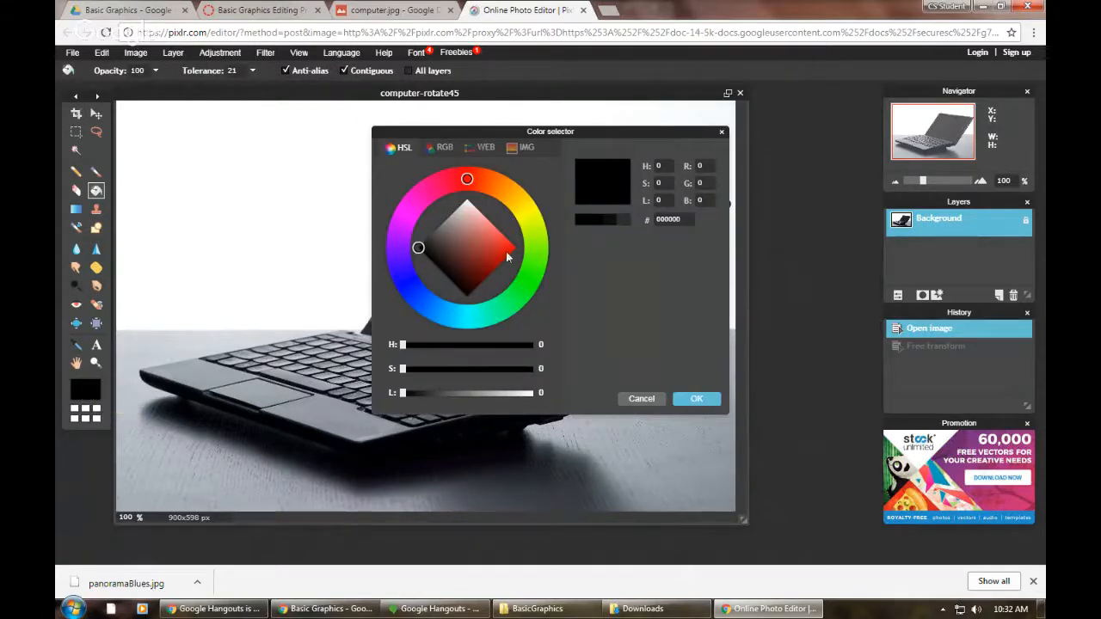
click(534, 211)
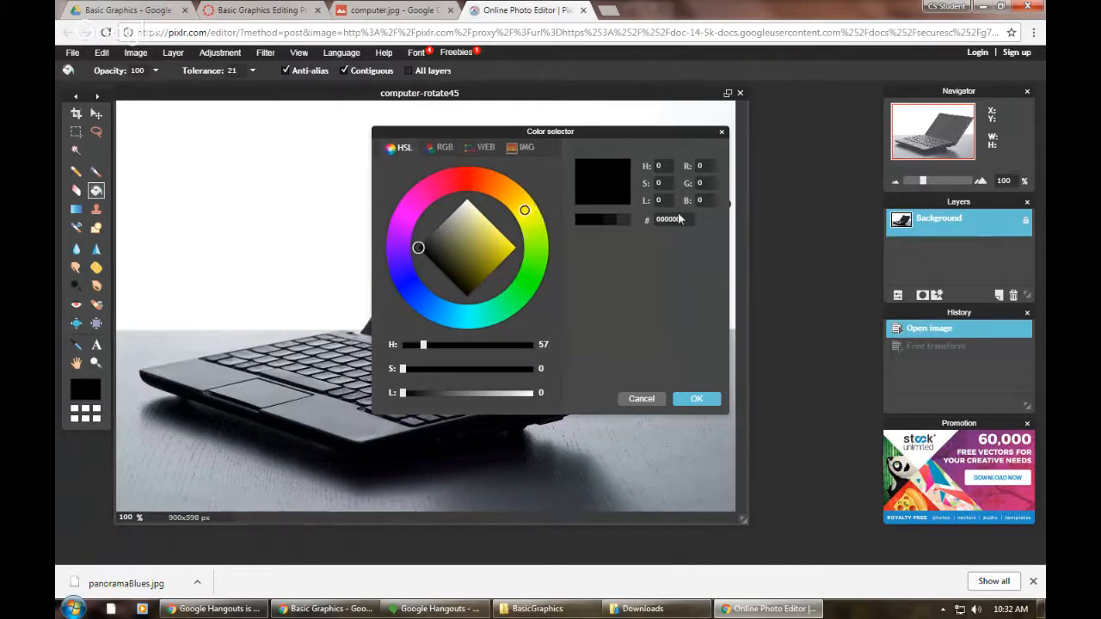
drag(417, 248, 524, 250)
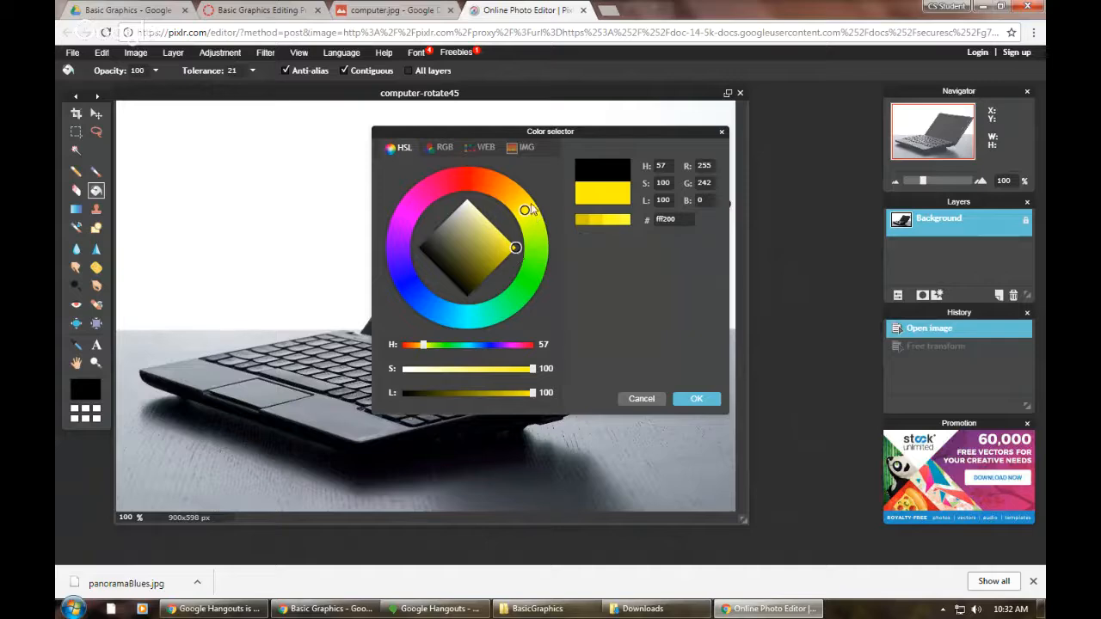
mouse_move(525, 211)
mouse_down()
mouse_move(503, 184)
mouse_move(421, 184)
mouse_move(391, 198)
mouse_move(377, 229)
mouse_up()
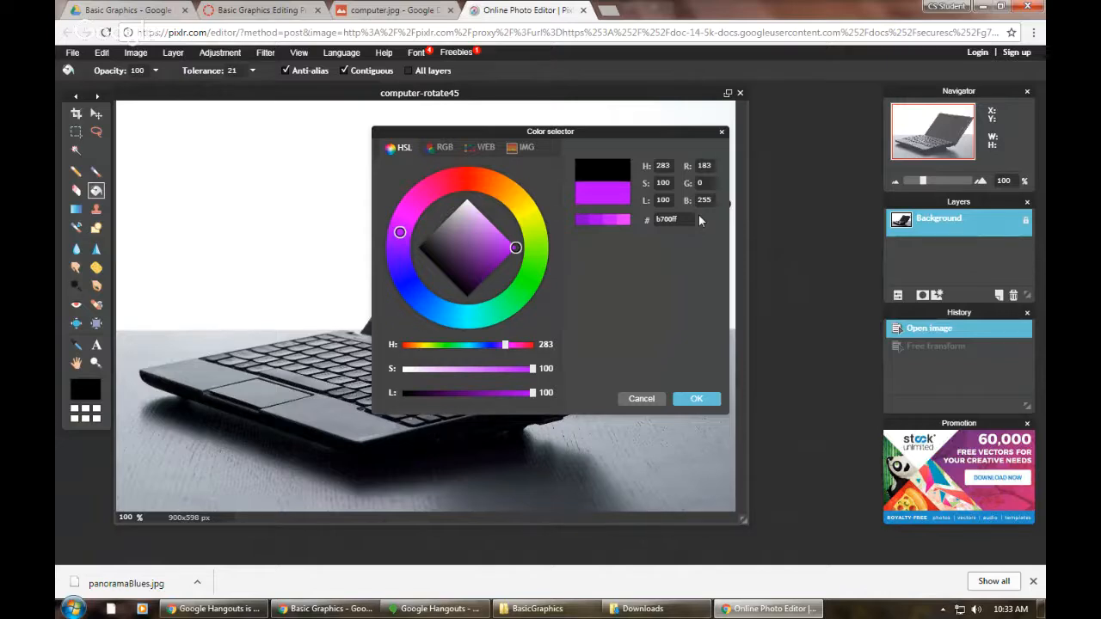
click(696, 401)
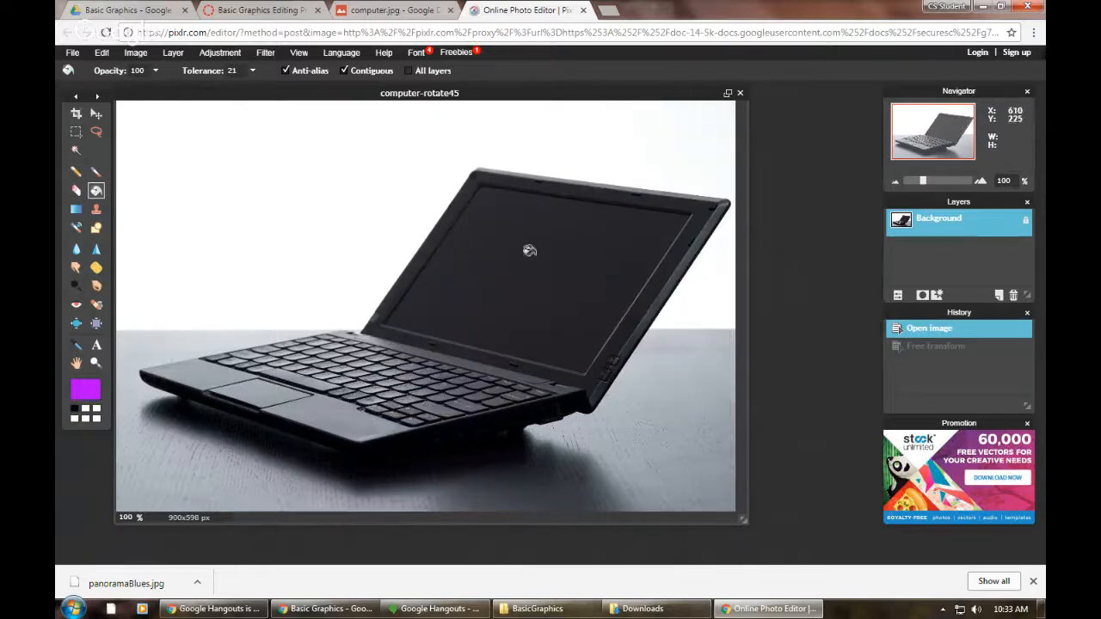
Step: Try filling the laptop screen with purple at tolerances 21, 10 and 7, undoing each fill
click(476, 247)
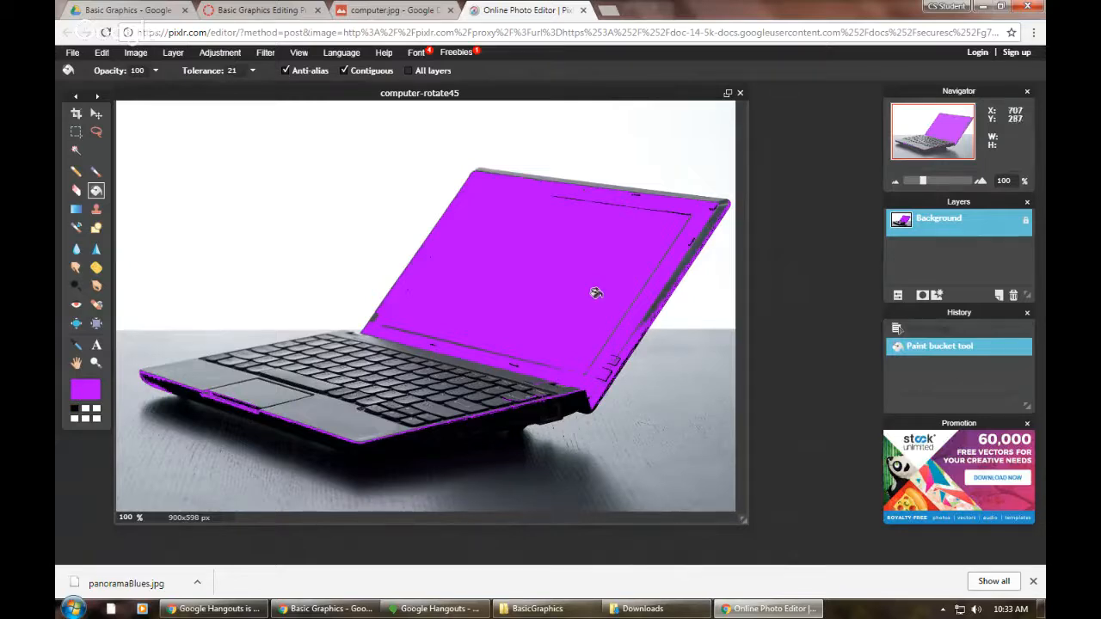
click(996, 329)
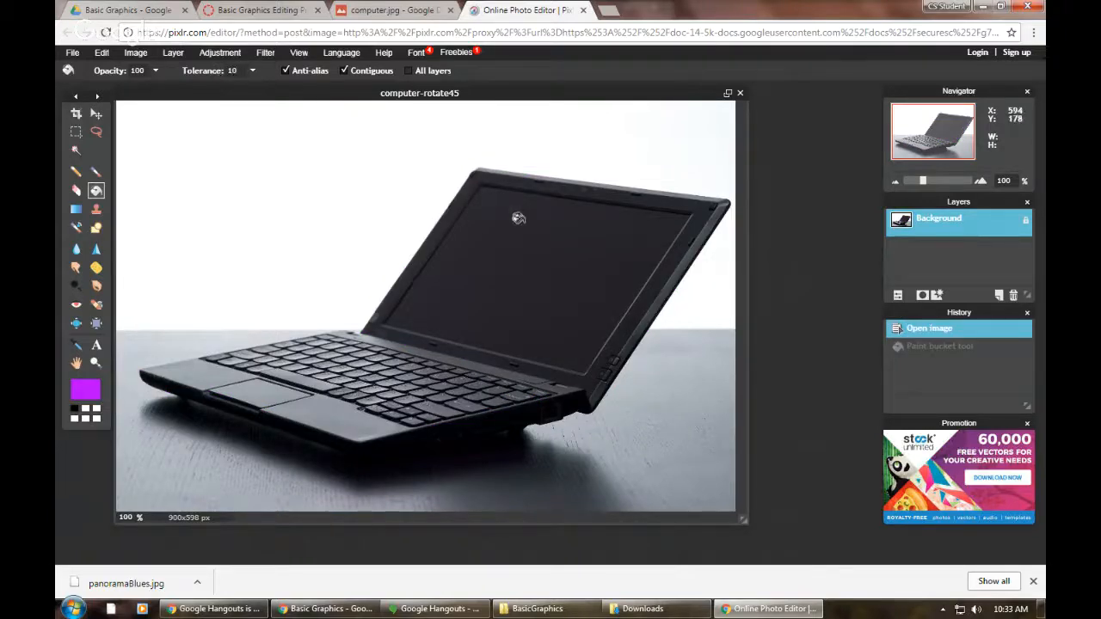
click(519, 217)
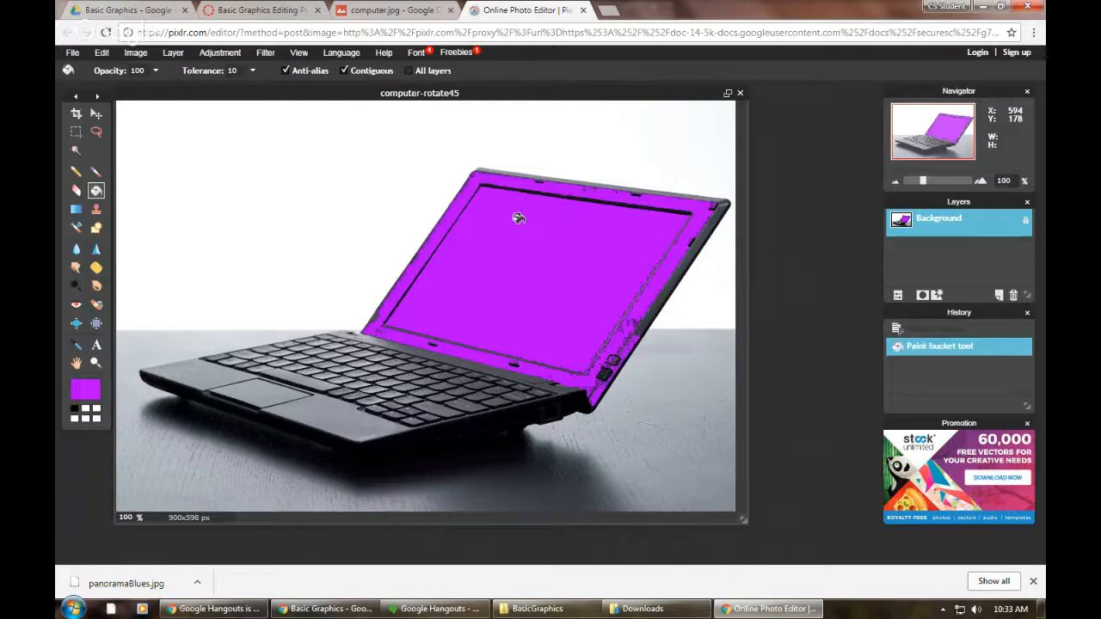
click(944, 329)
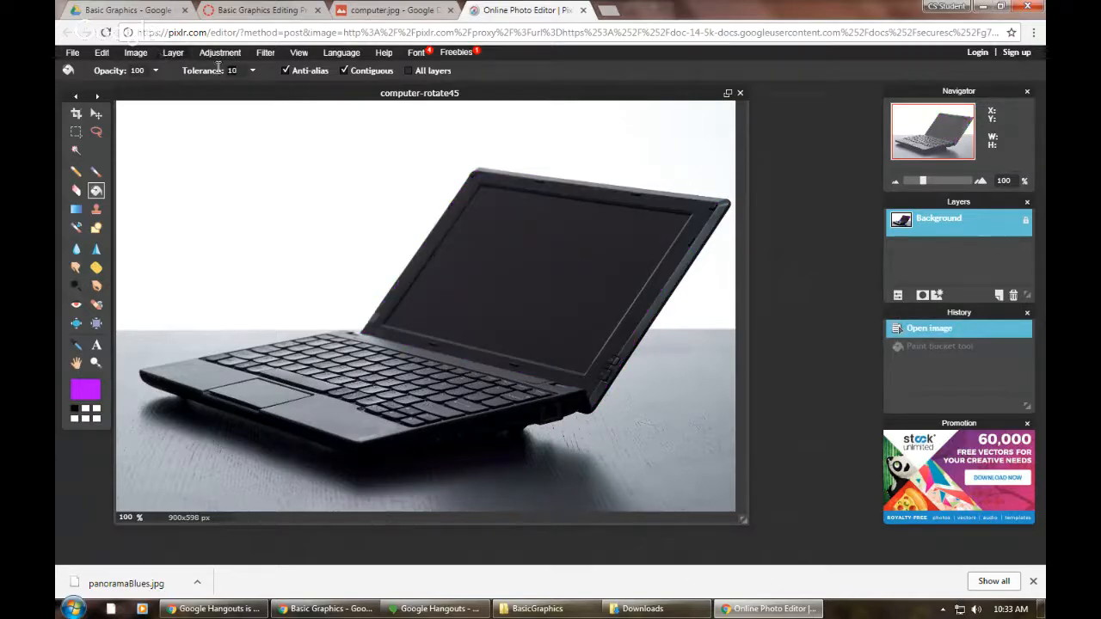
click(545, 243)
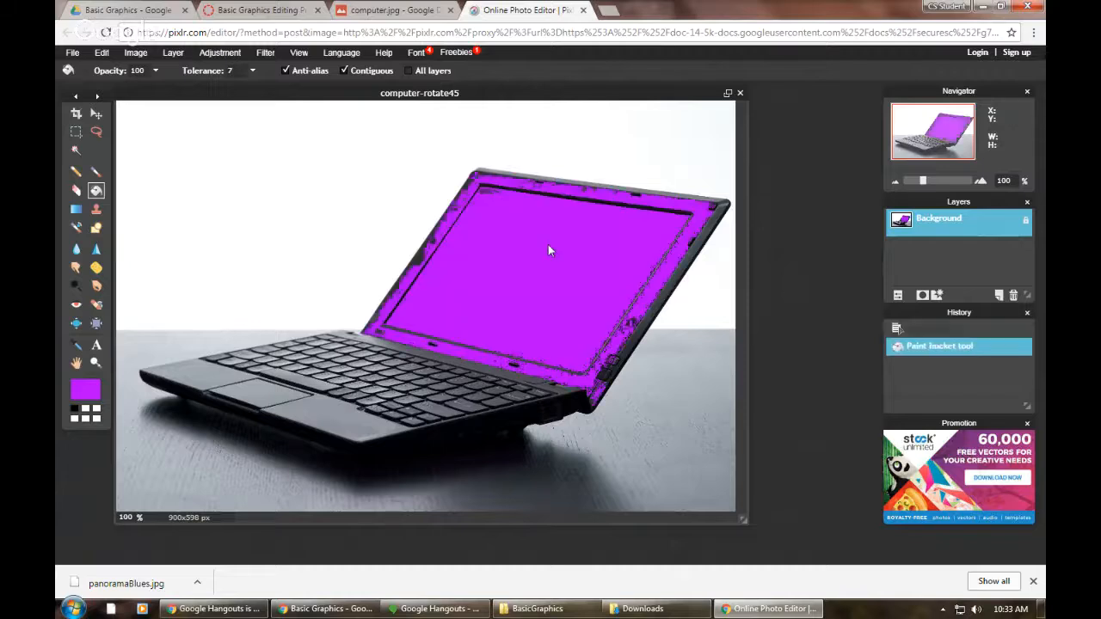
click(960, 332)
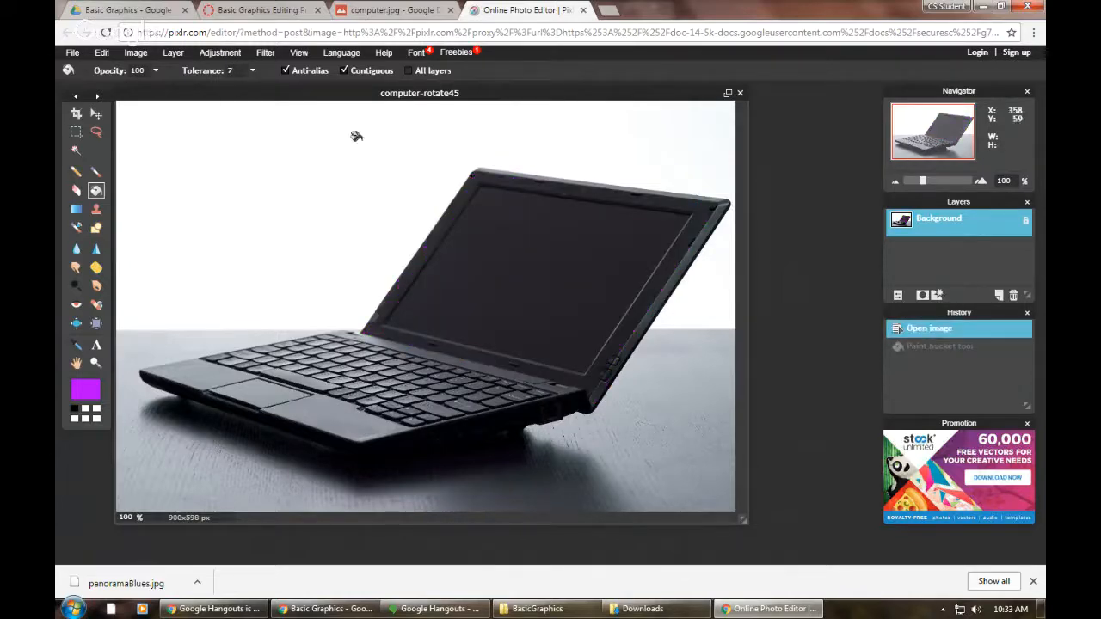
Step: Try filling the laptop screen and its leftover dark patches at tolerance 5, and revert to the original image
click(228, 69)
text(5)
click(522, 263)
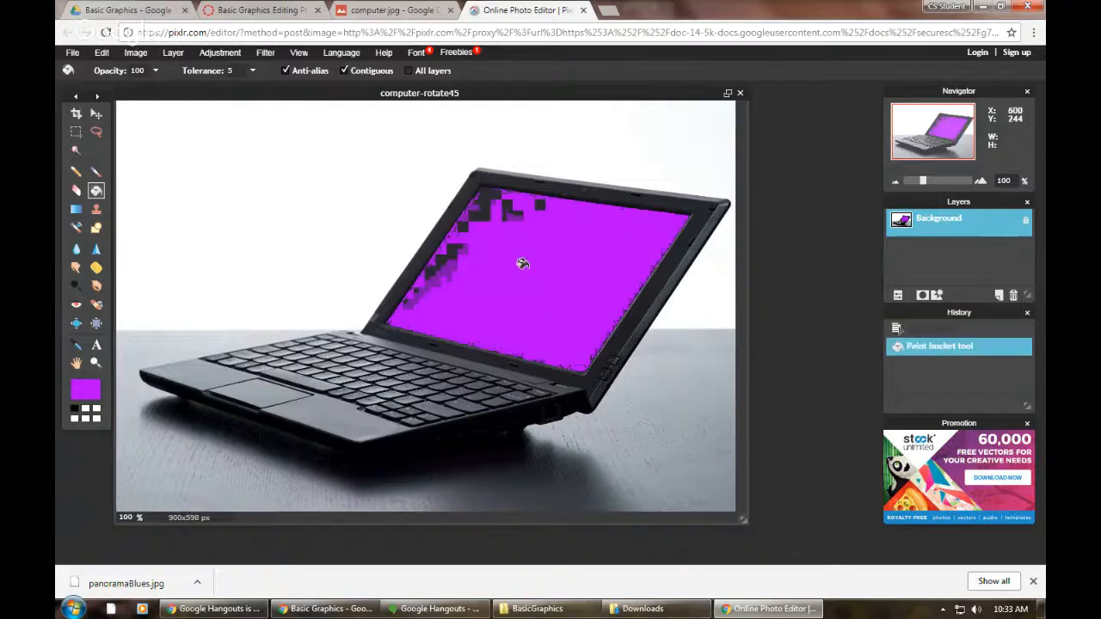
click(476, 209)
click(516, 211)
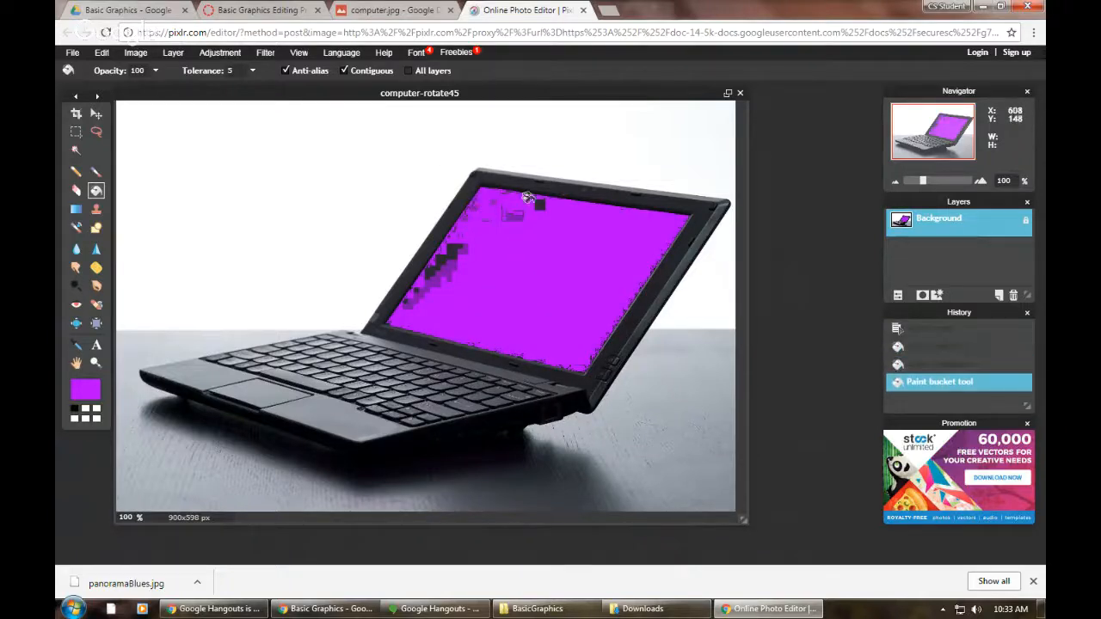
click(533, 202)
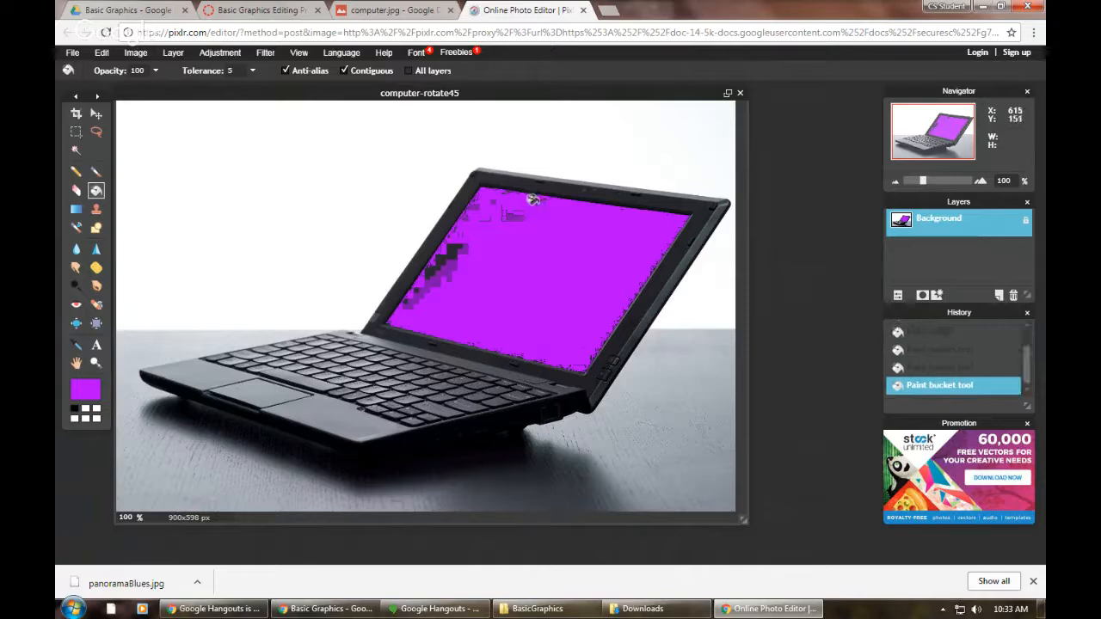
scroll(921, 347, up, 3)
click(924, 330)
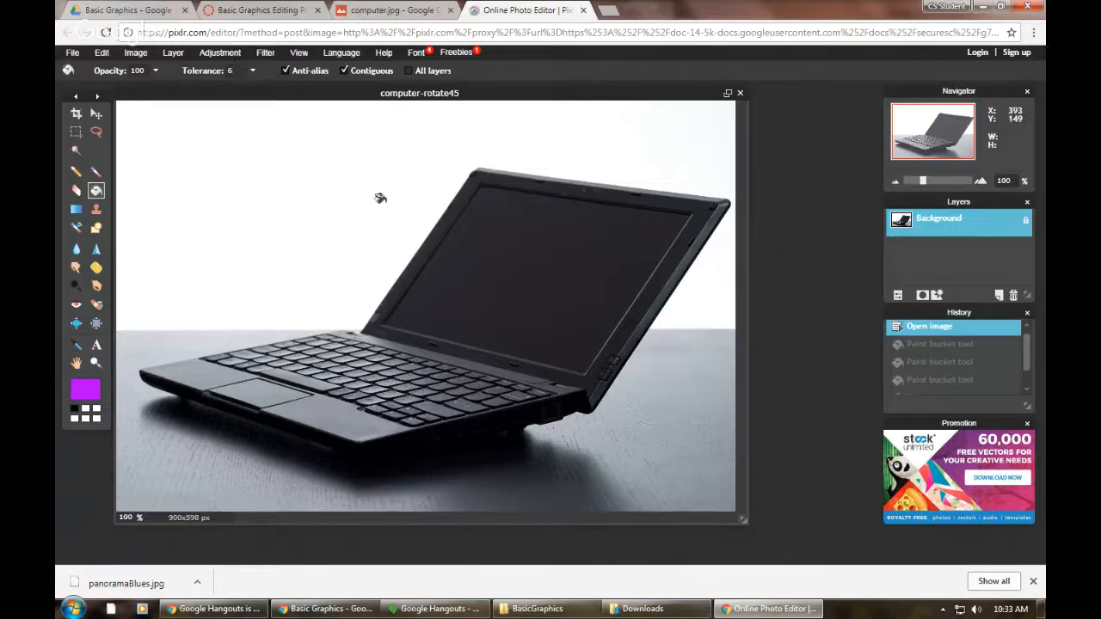
Step: Fill the laptop screen with purple at tolerance 6, including the leftover dark patch in its upper-left corner
click(520, 223)
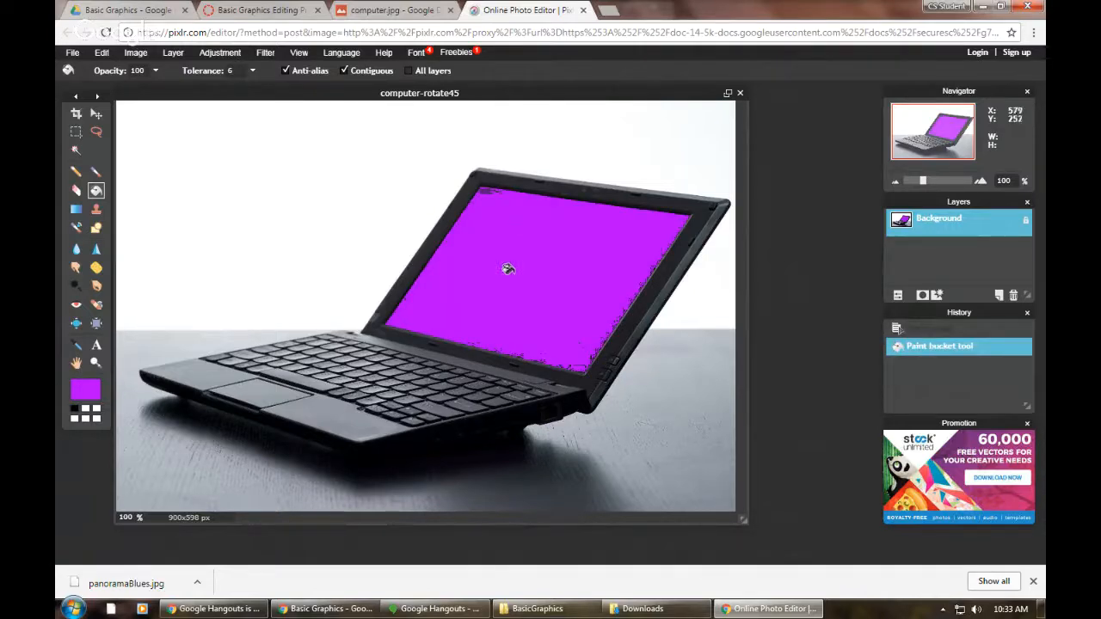
click(478, 188)
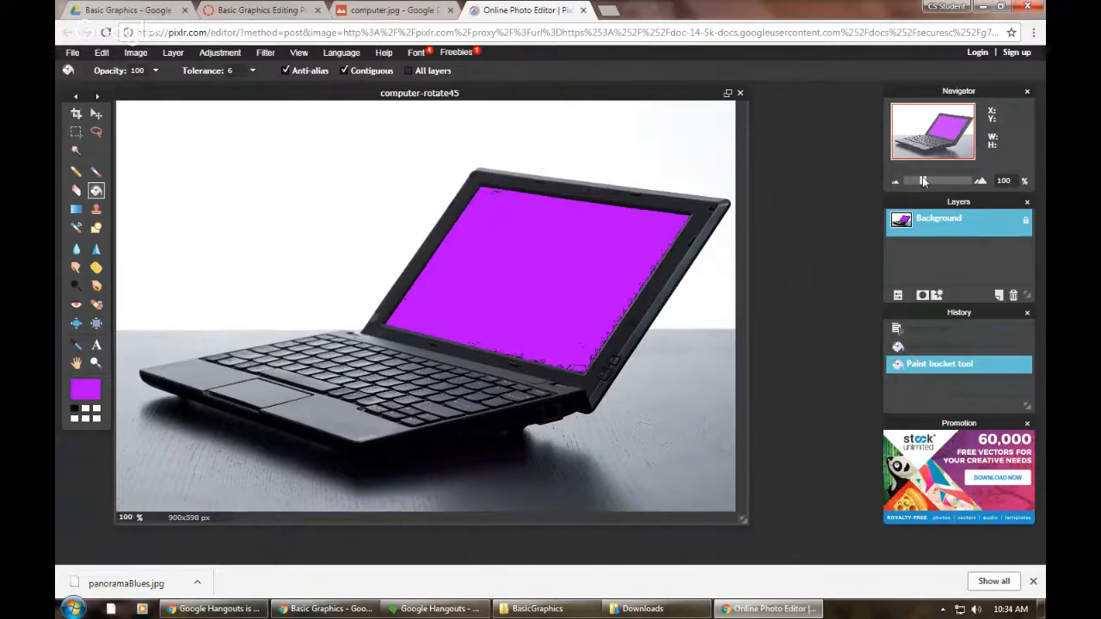
Step: Dab purple with the size 50 soft brush over the stray dark pixels near the laptop screen's left edge
drag(923, 181, 965, 175)
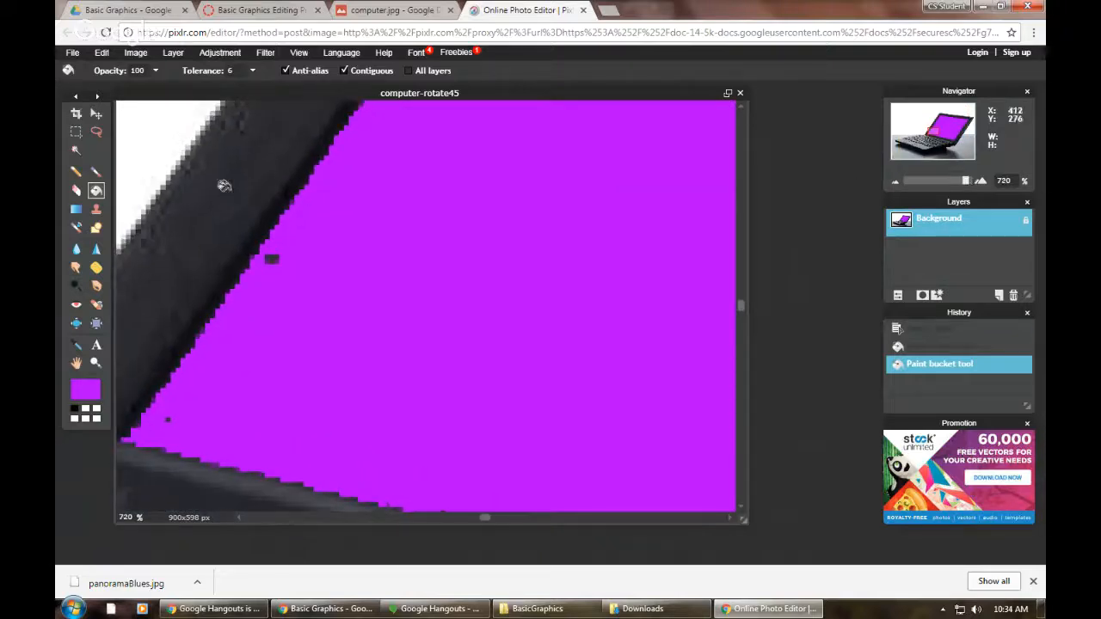
click(95, 171)
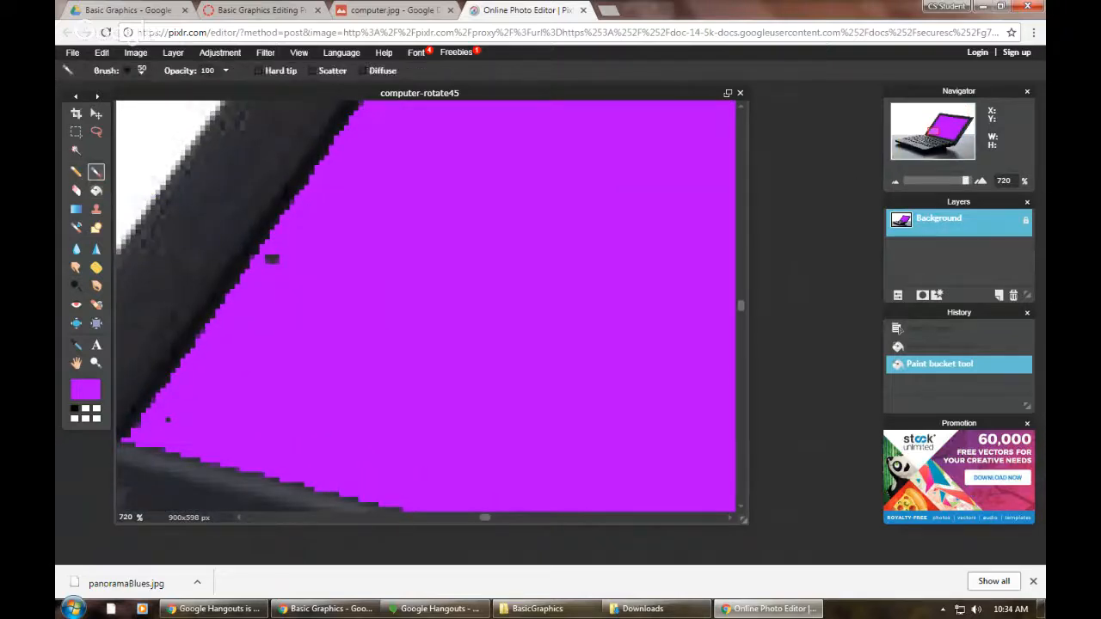
click(330, 292)
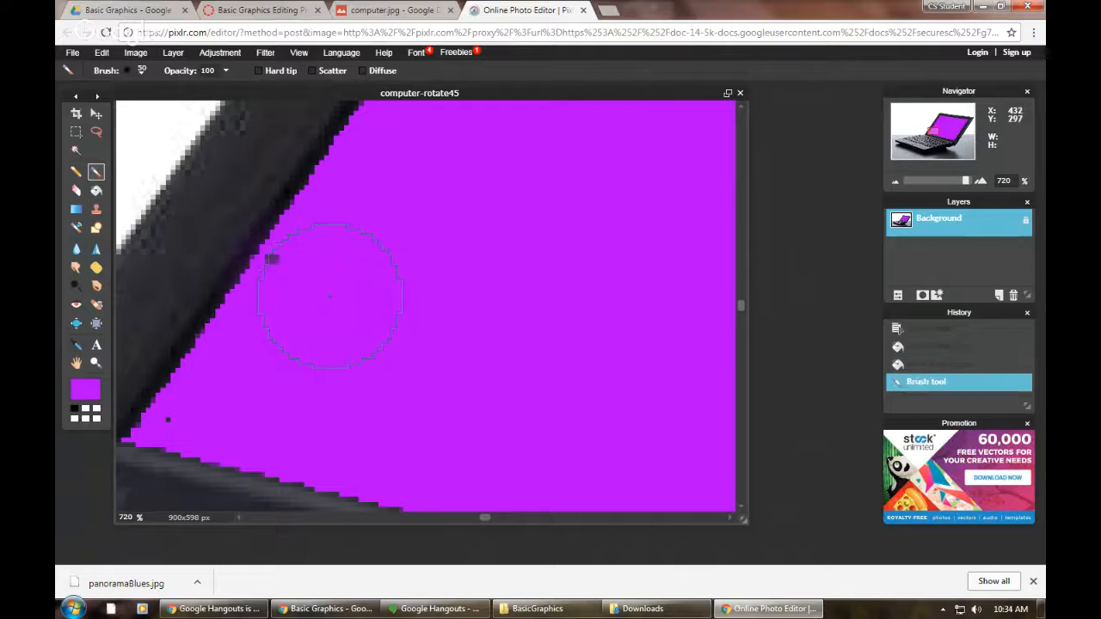
click(330, 295)
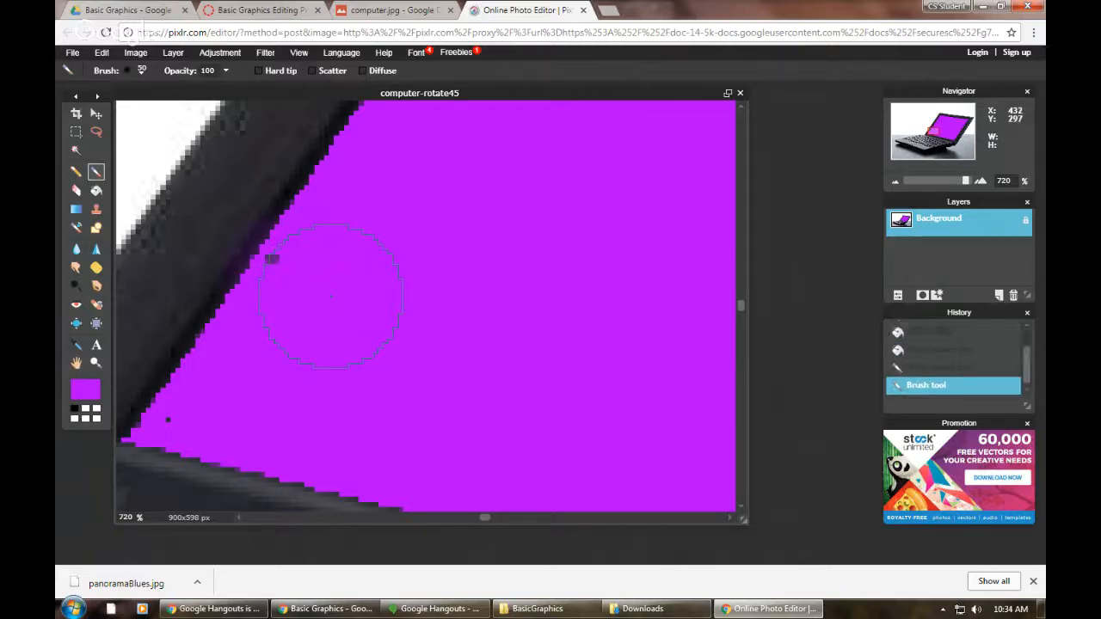
Step: Choose the size 20 hard round brush and paint over the dark specks near the laptop screen's lower-left corner
click(138, 69)
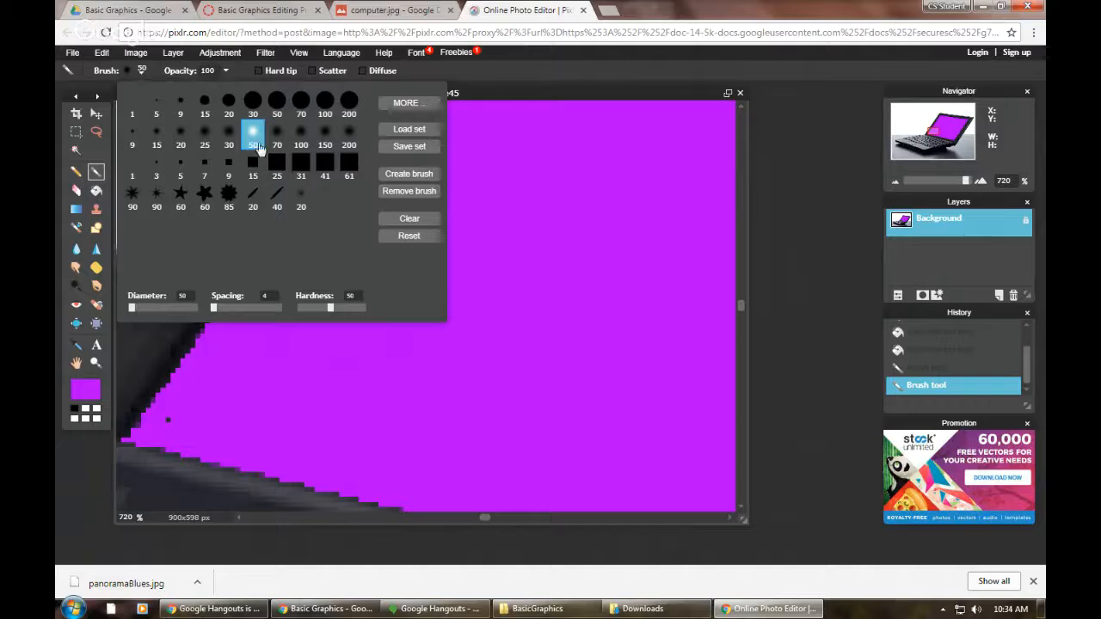
click(229, 103)
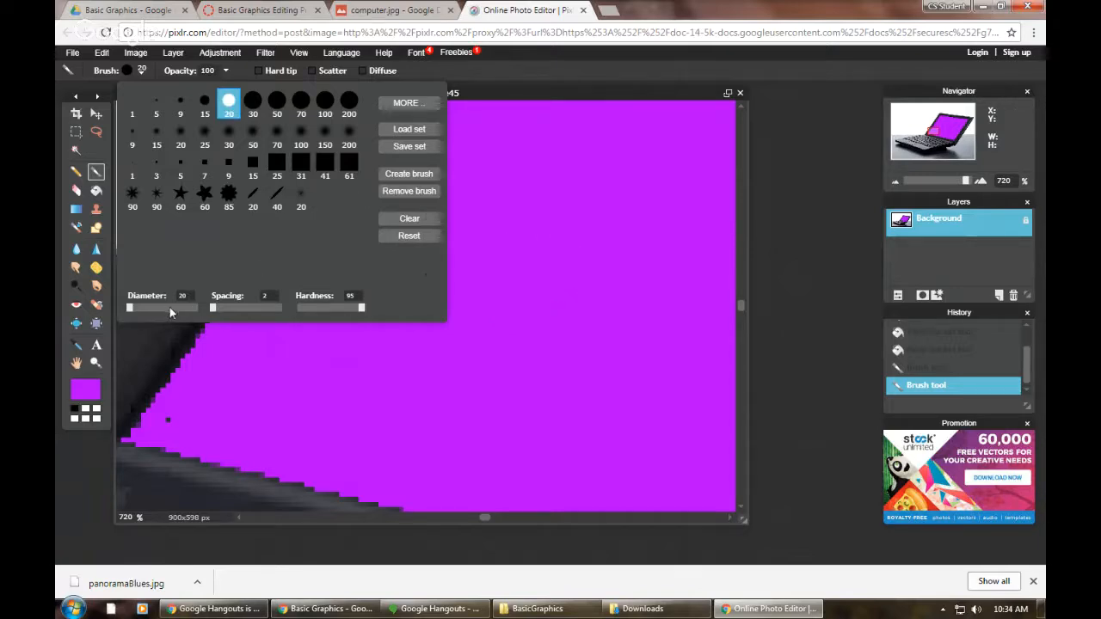
click(438, 69)
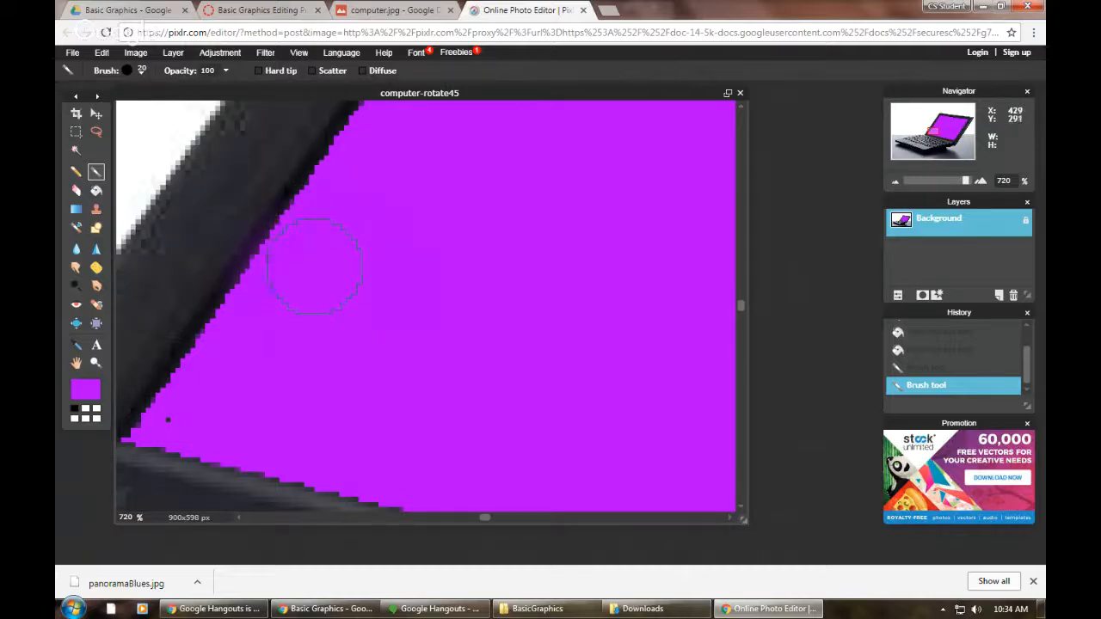
drag(322, 255, 212, 428)
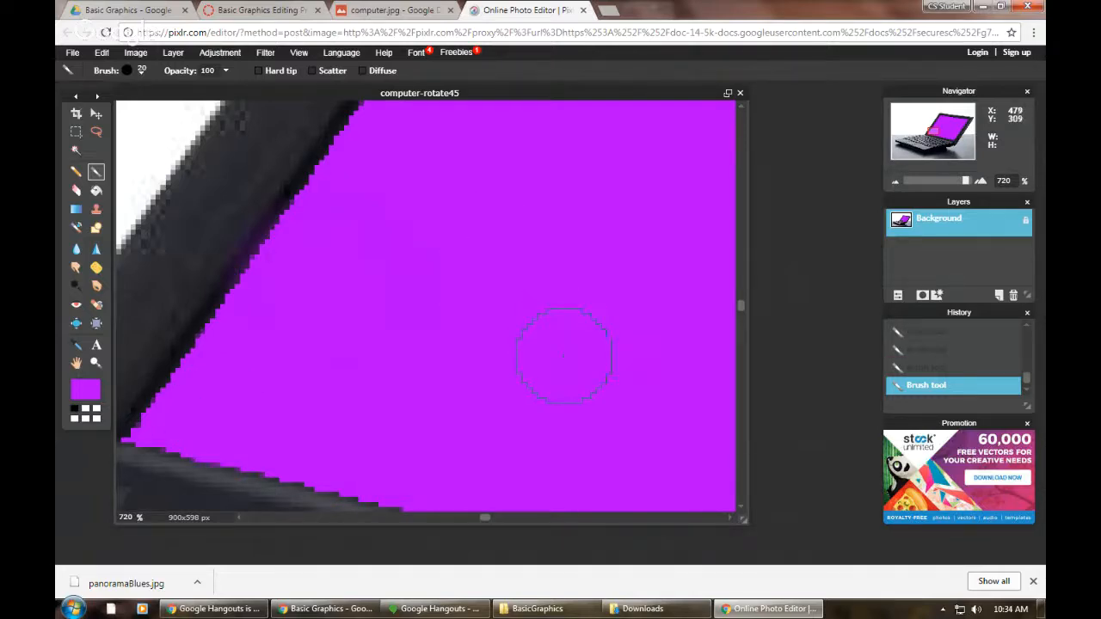
Step: Paint purple over the remaining dark specks in the laptop screen's upper-left corner
scroll(563, 355, down, 2)
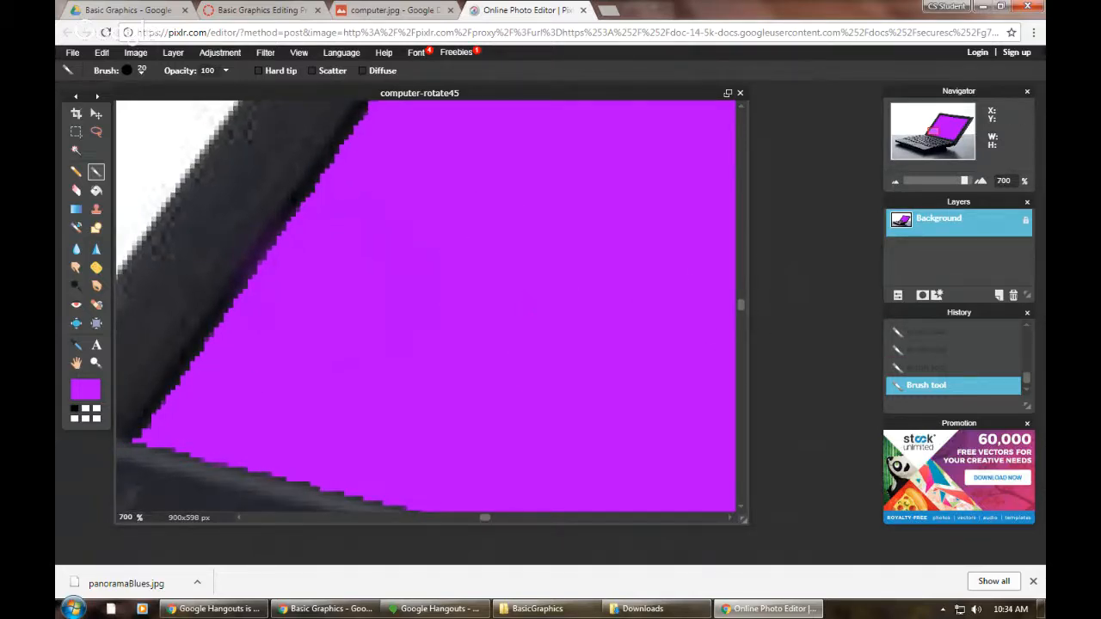
mouse_move(742, 304)
mouse_down()
mouse_move(740, 189)
mouse_move(740, 226)
mouse_up()
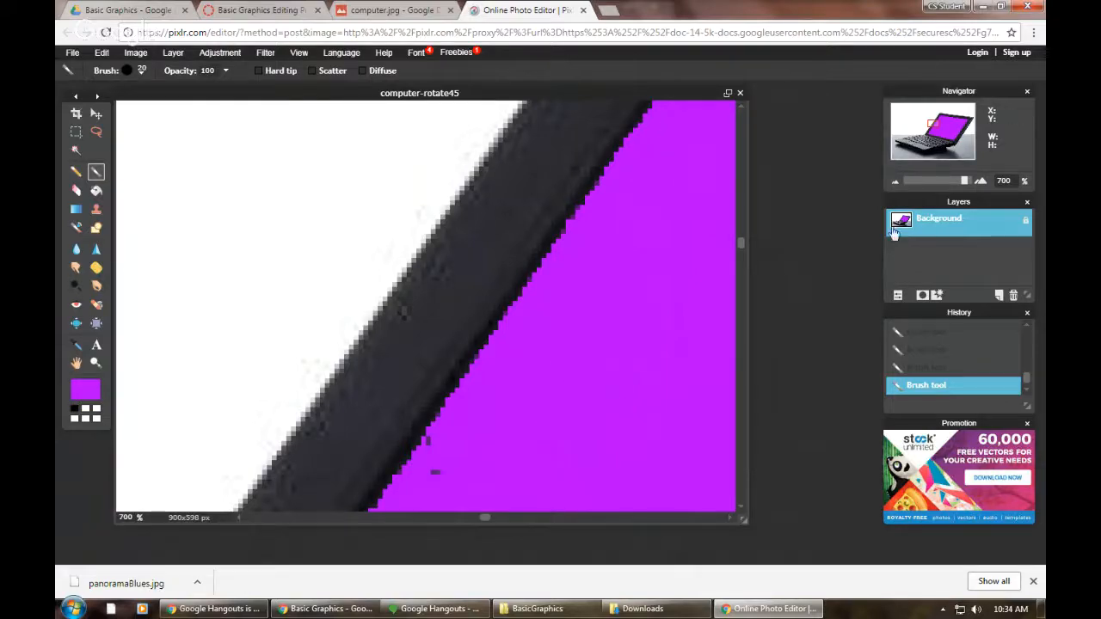
drag(936, 123, 947, 119)
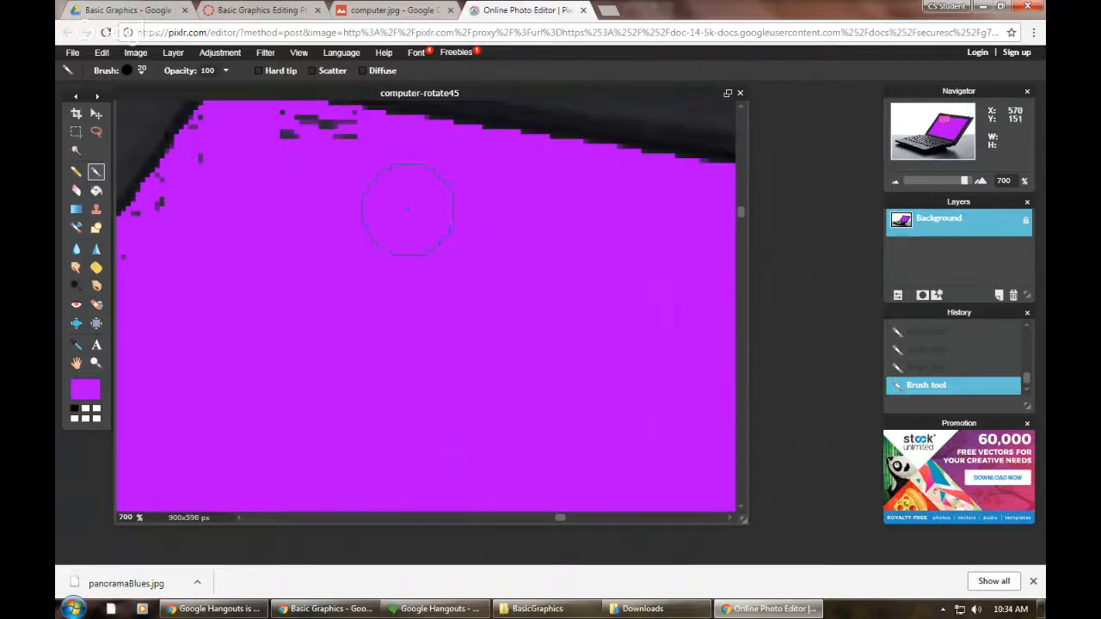
drag(270, 181, 319, 148)
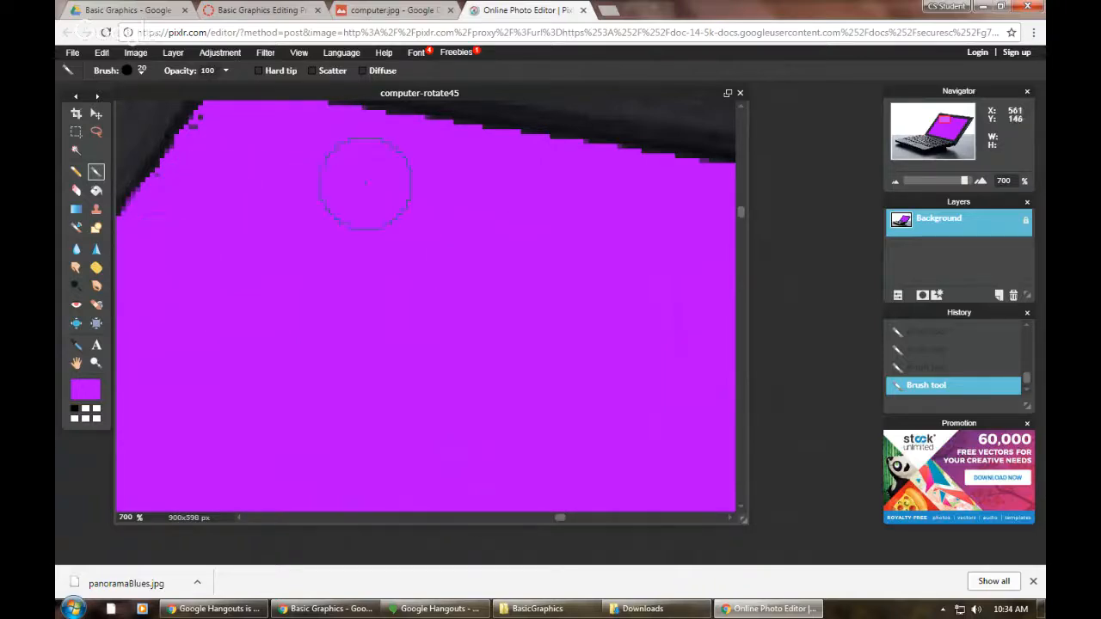
Step: Save the edited image to Google Drive as a JPEG copy named computer-colorscreen at quality 80
click(72, 53)
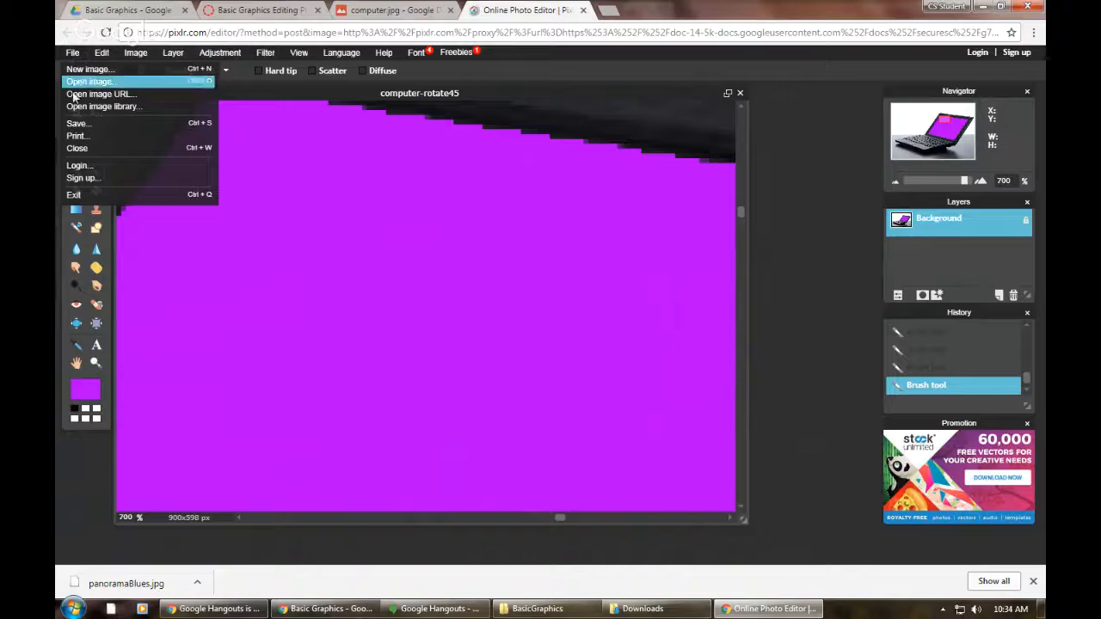
click(75, 123)
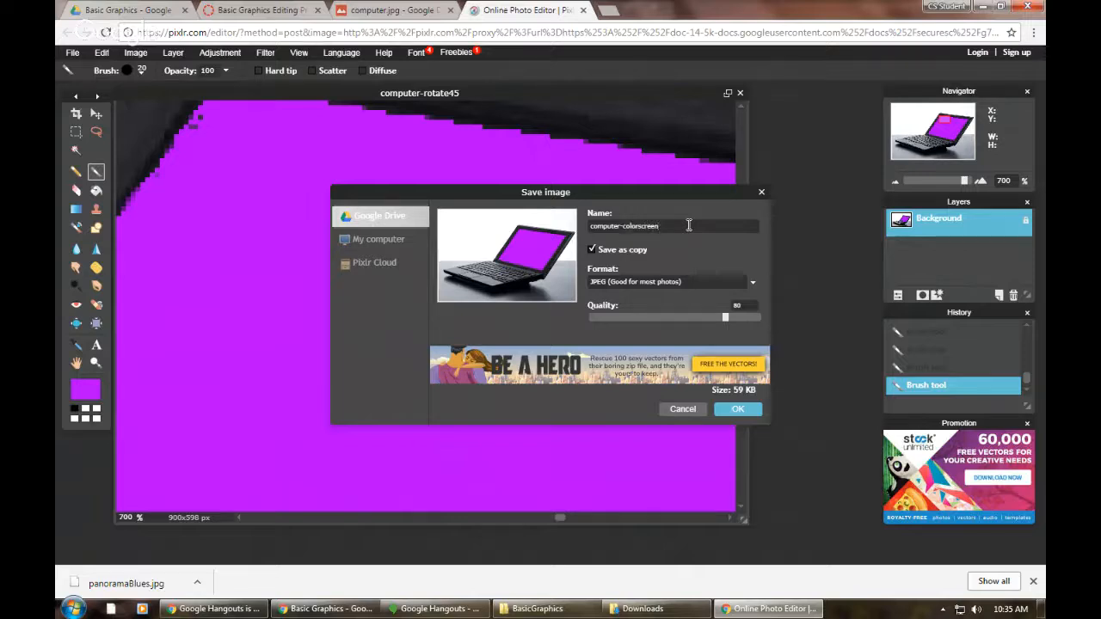
click(734, 411)
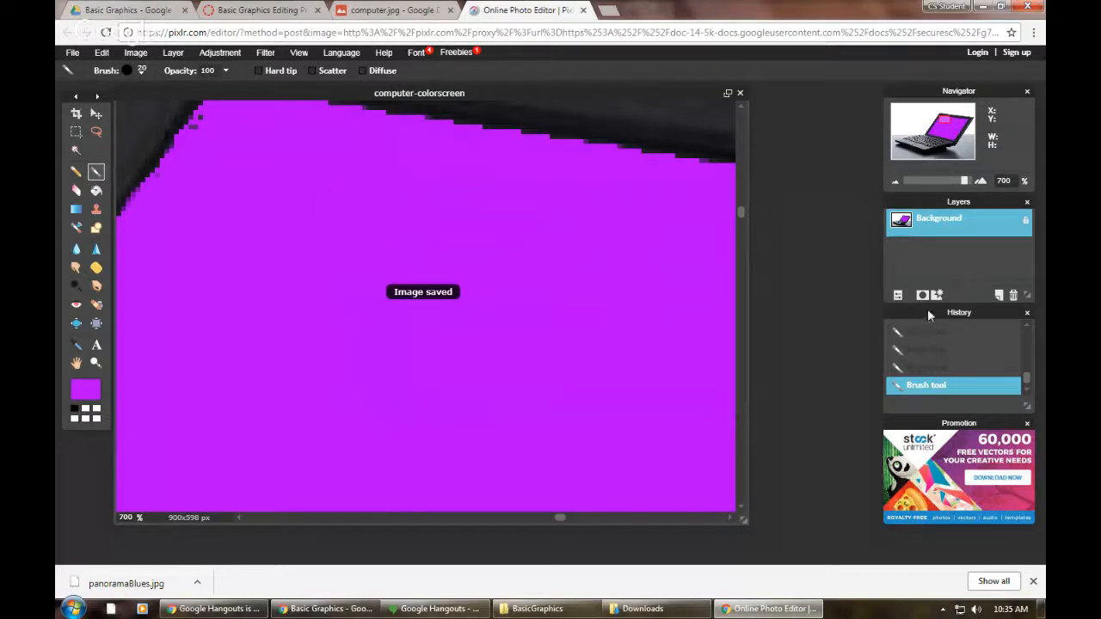
scroll(932, 346, up, 4)
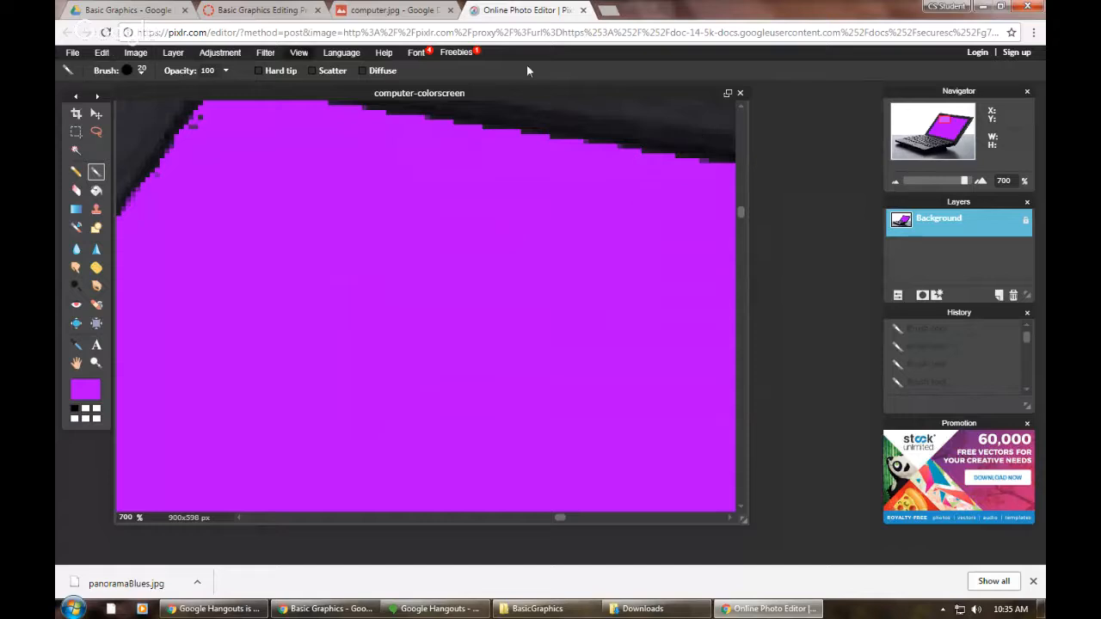
Step: Close the computer-colorscreen image without saving it again and dismiss the editor's start screen
click(741, 93)
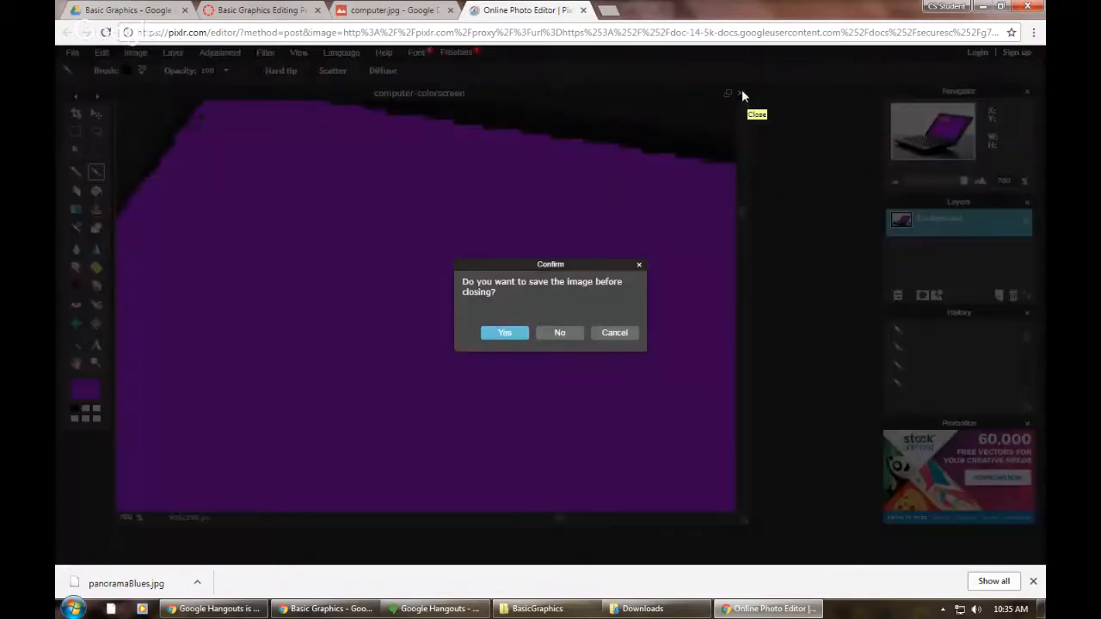
click(558, 333)
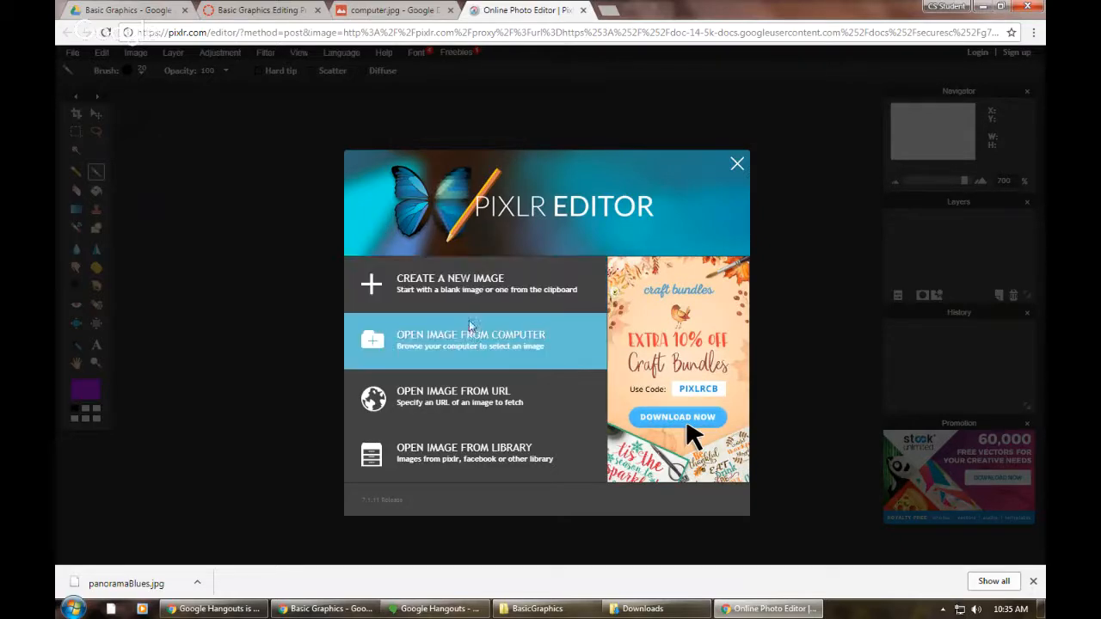
click(738, 165)
click(72, 53)
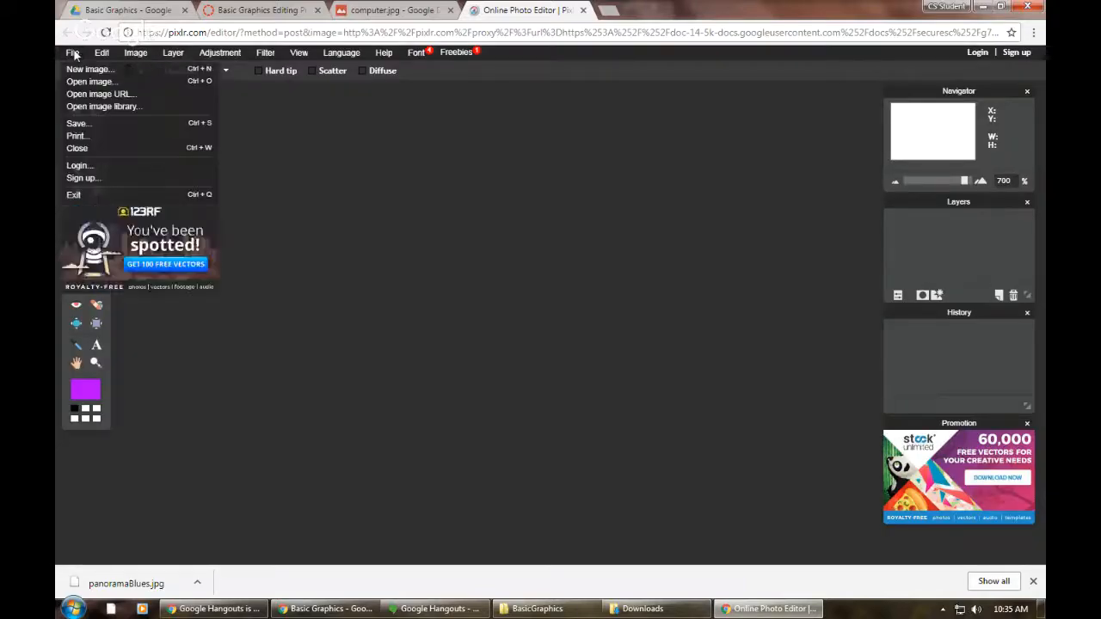
click(79, 81)
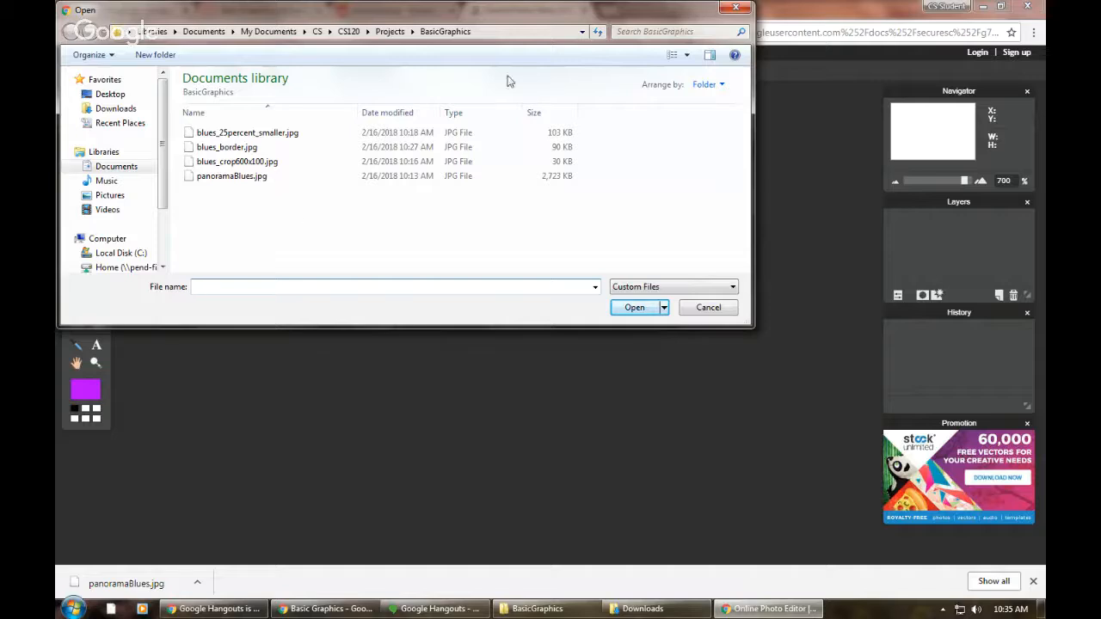
click(735, 9)
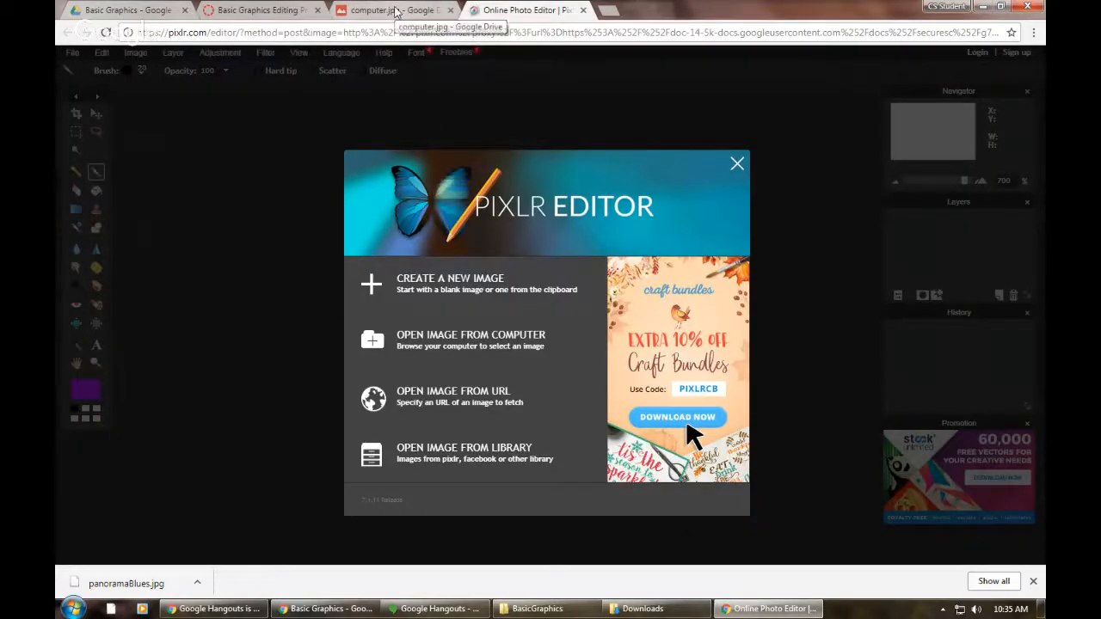
Step: Leave the empty editor, reopen computer.jpg from Google Drive in Pixlr Editor, and choose the Wand tool
click(583, 10)
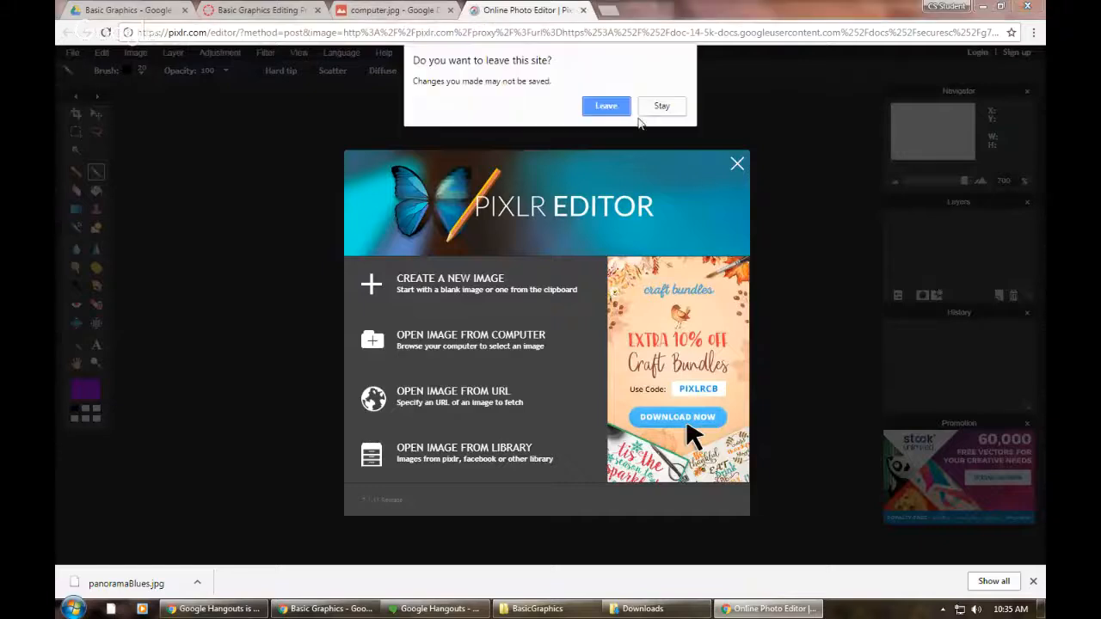
click(606, 106)
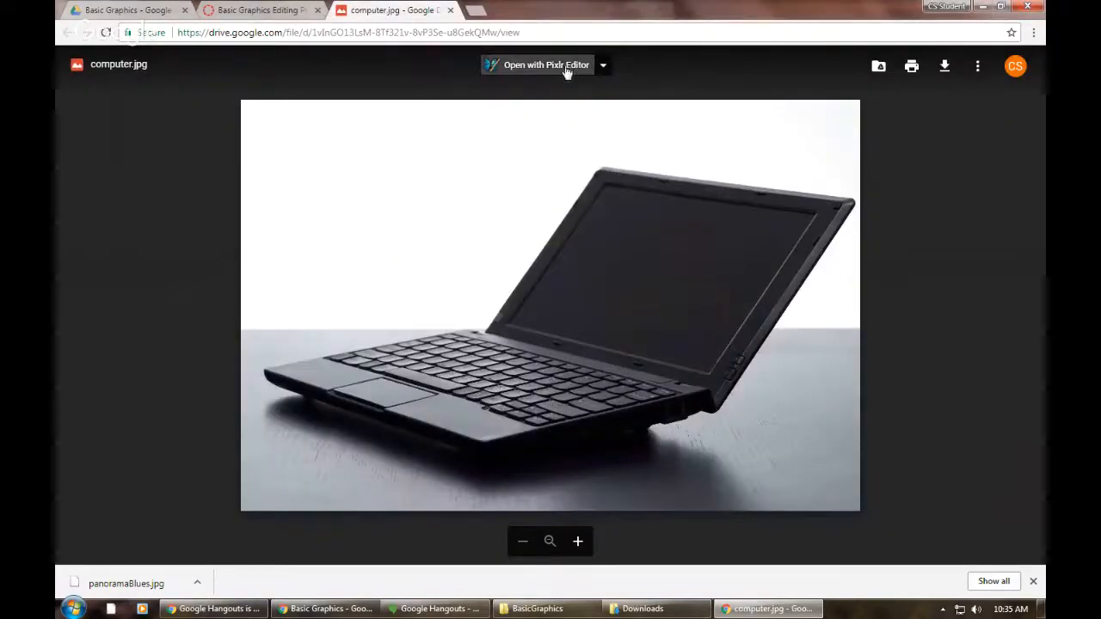
click(540, 68)
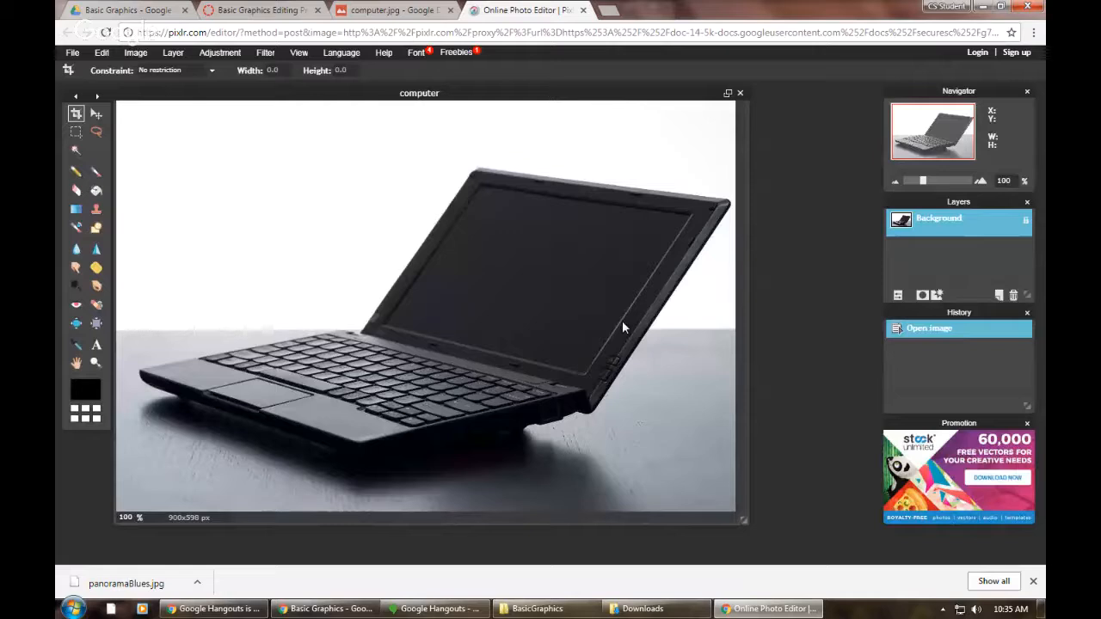
click(76, 152)
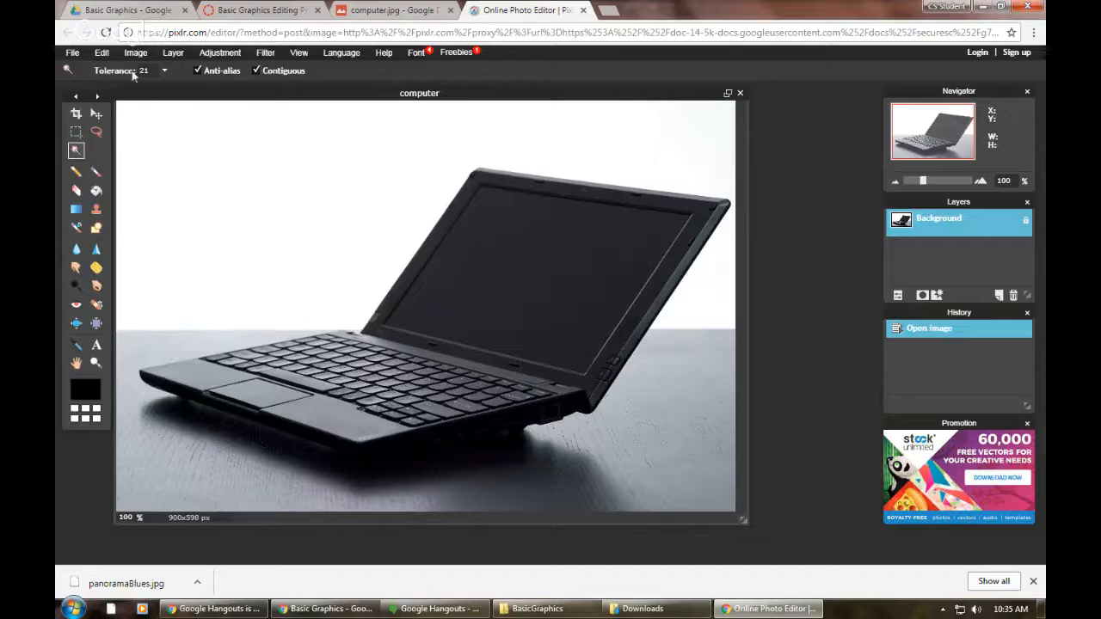
Step: Try selecting the laptop lid with the Wand tool at tolerance 21 and clearing it, and undo both actions
click(418, 238)
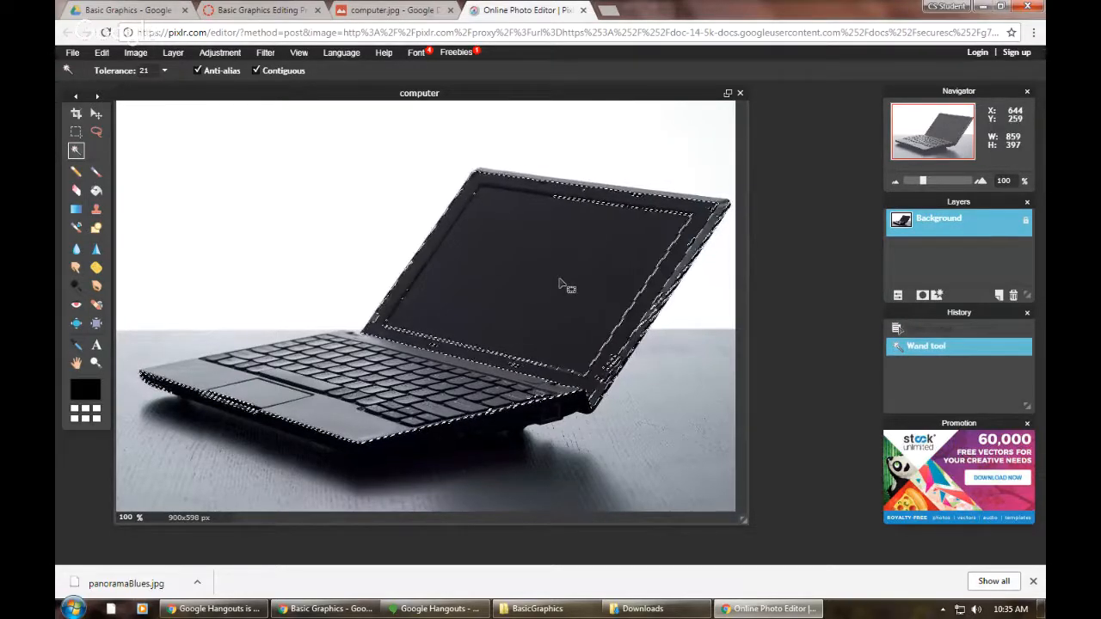
key(Delete)
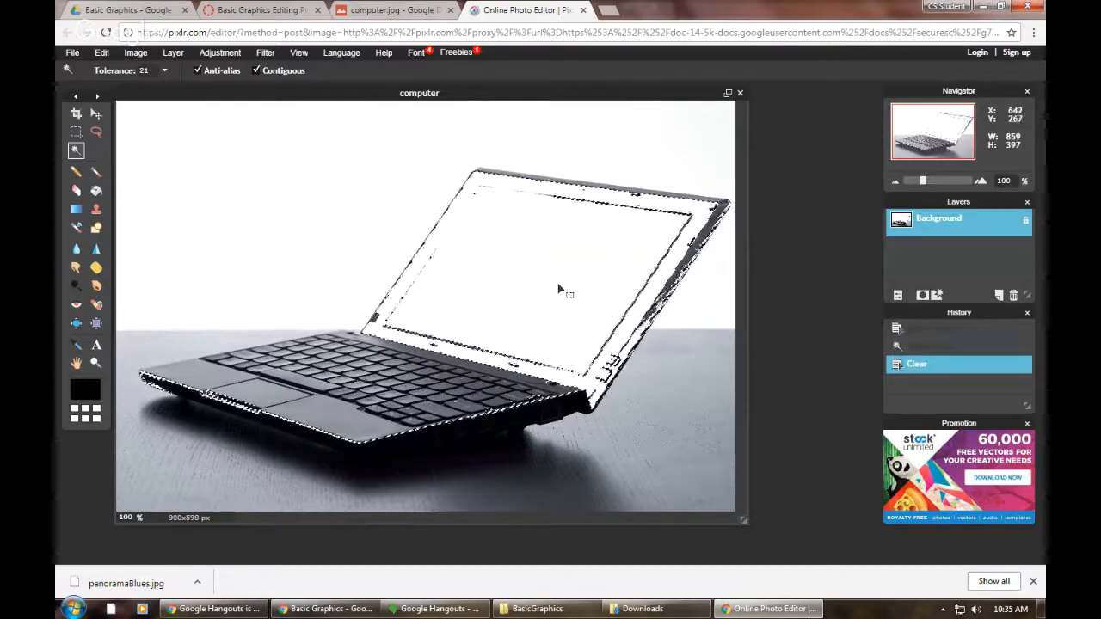
key(ctrl+z)
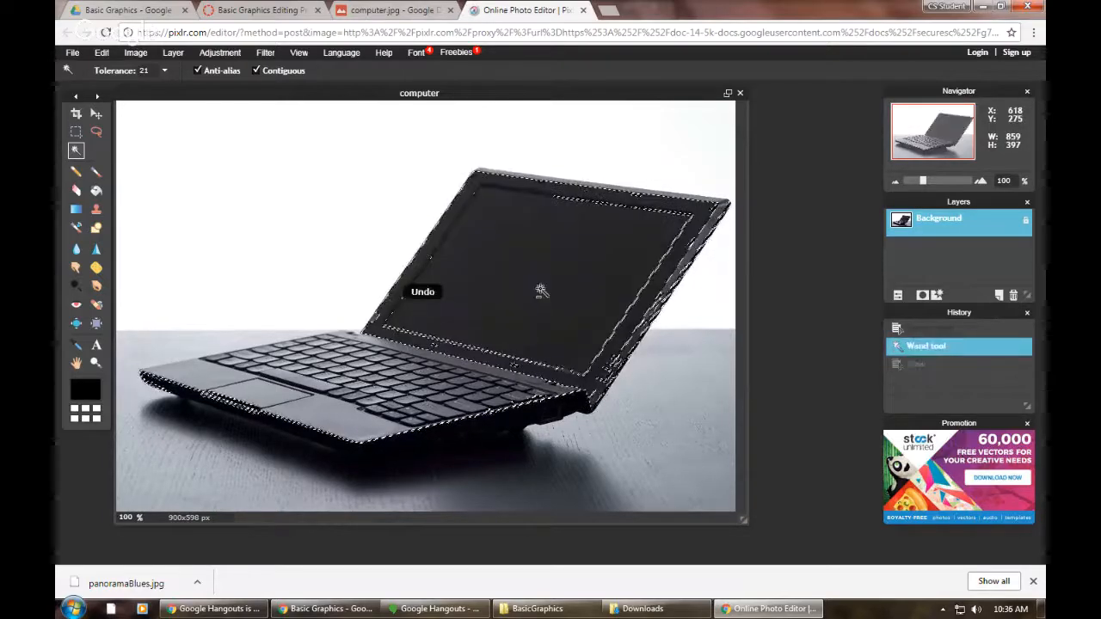
key(ctrl+z)
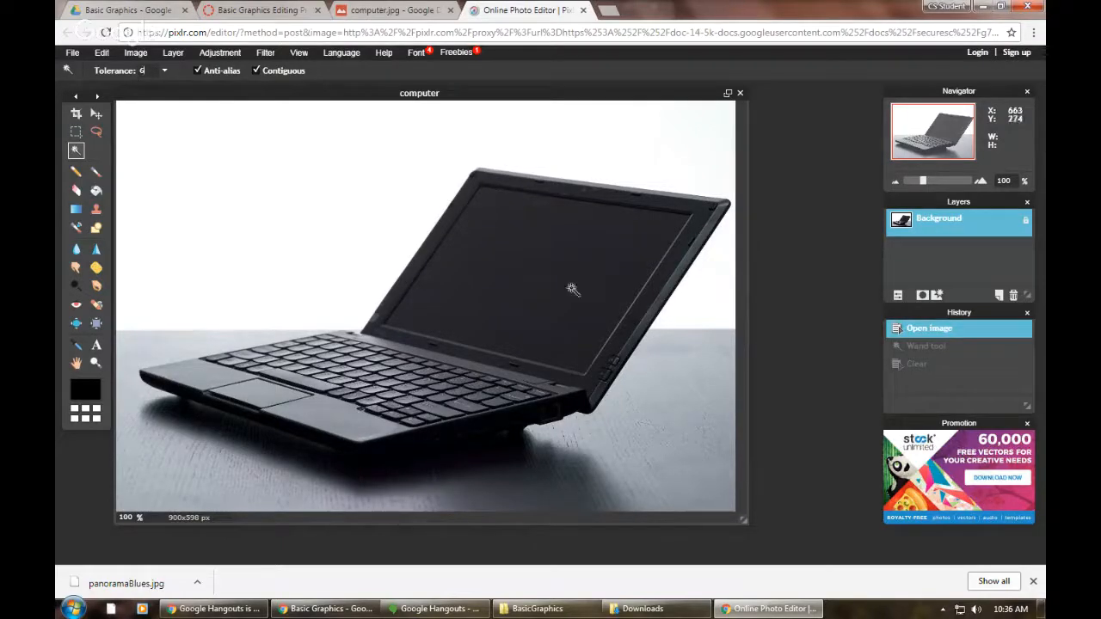
Step: Try selecting the laptop screen with the Wand tool at tolerance 6, and deselect everything
click(513, 281)
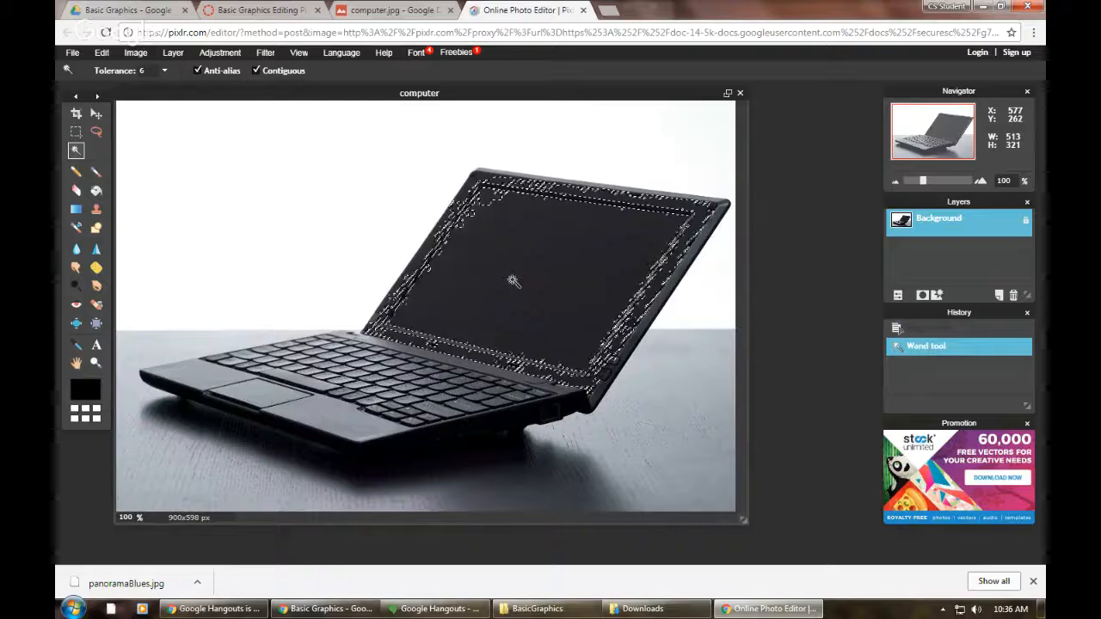
click(108, 56)
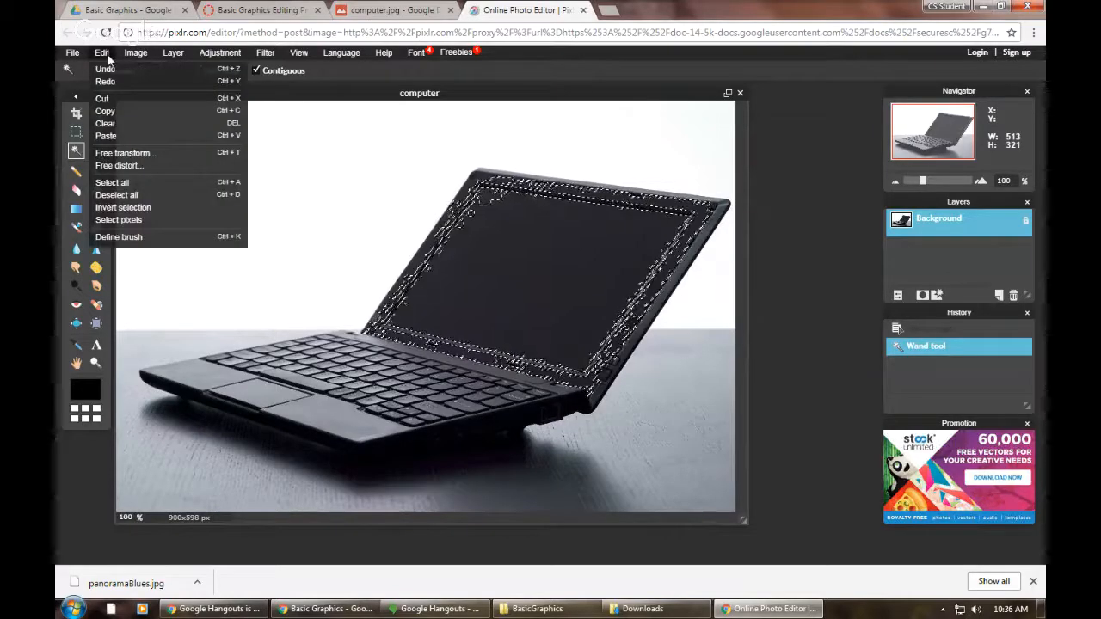
click(122, 195)
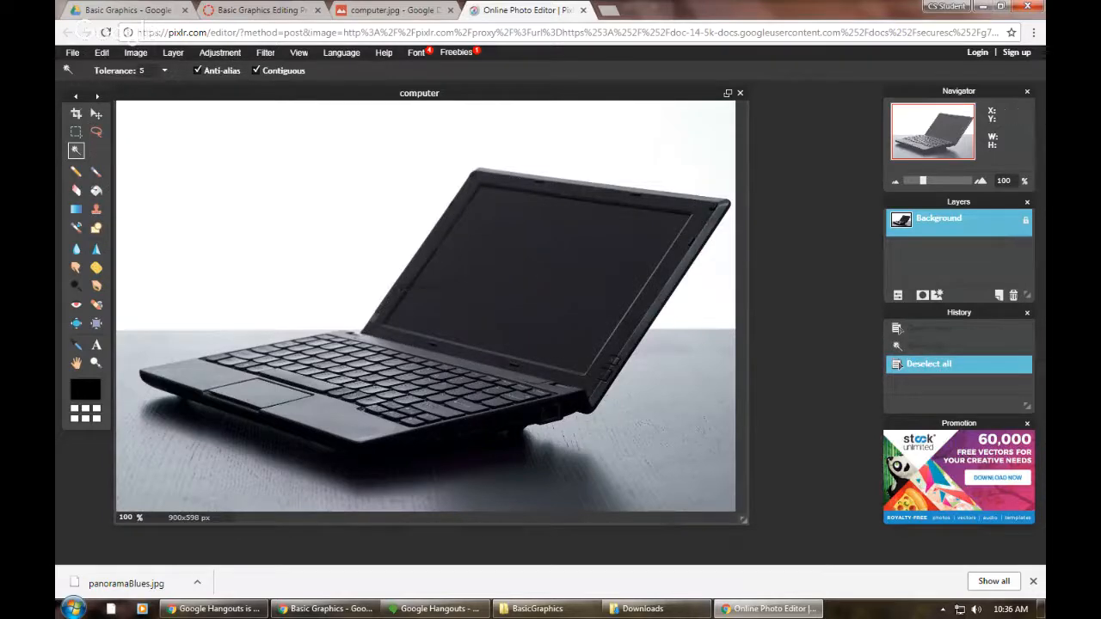
Step: Select the laptop screen with the Wand tool at tolerance 5 and add the missed patches near its upper-left corner
click(491, 258)
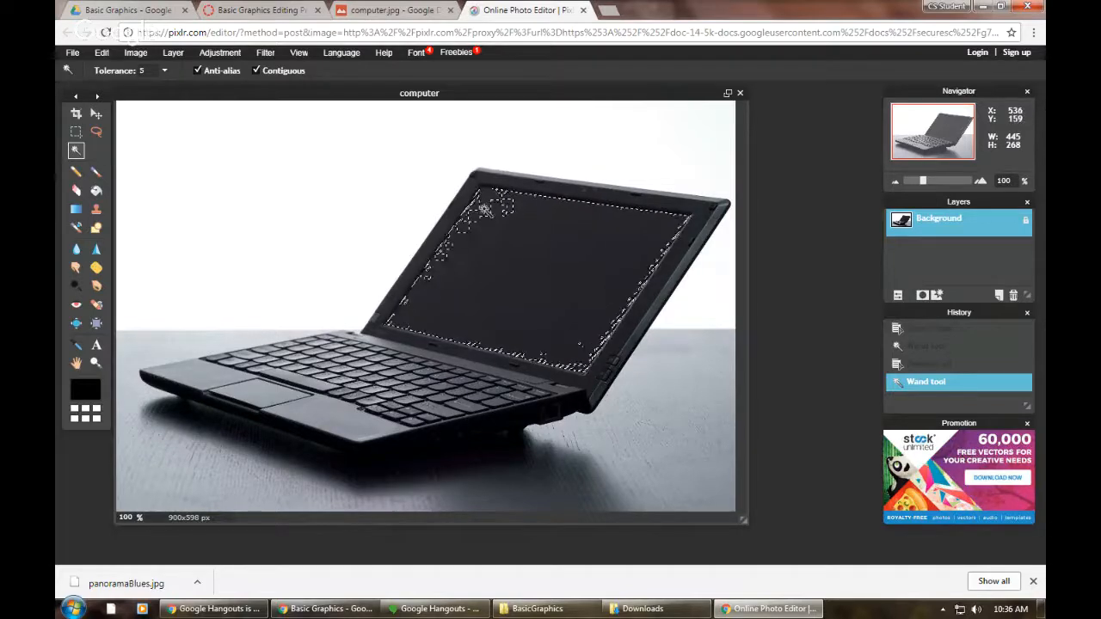
shift+click(485, 208)
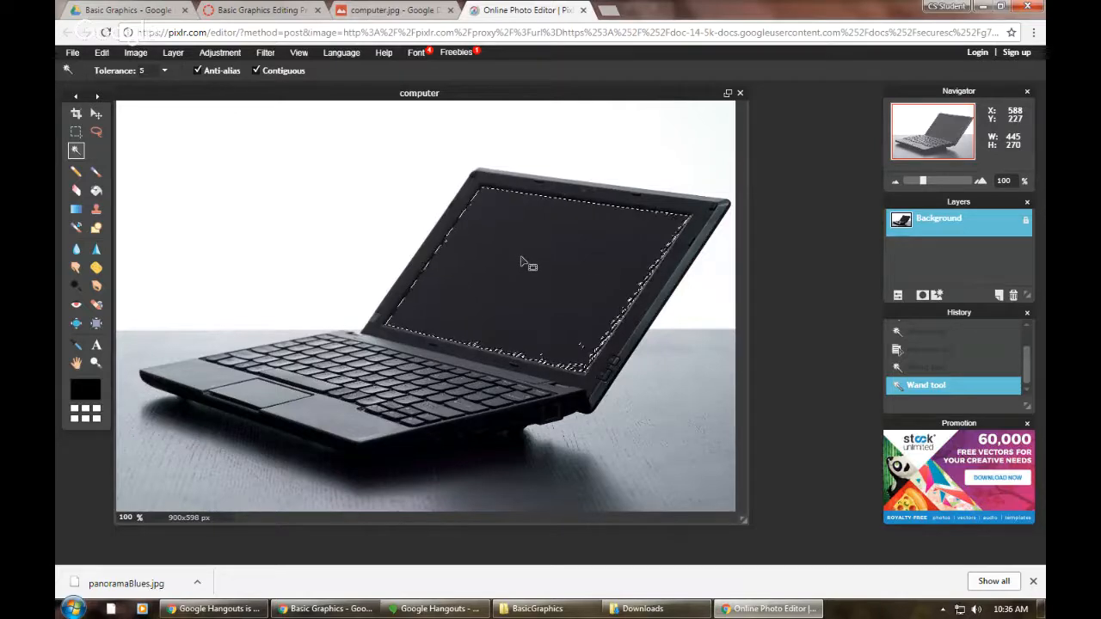
key(ctrl+z)
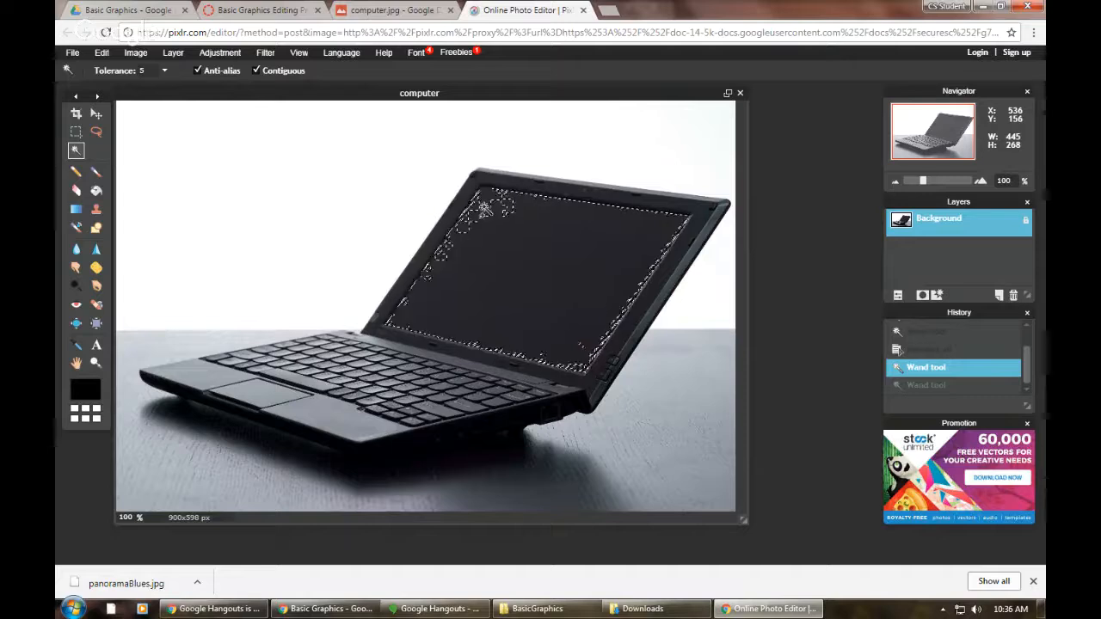
click(486, 209)
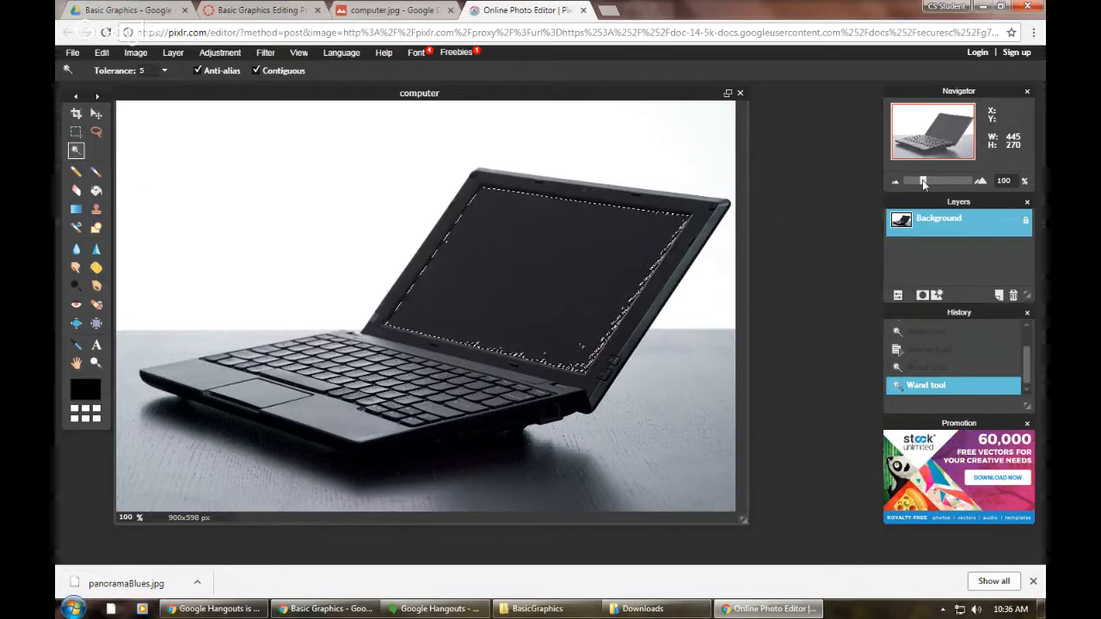
Step: Add the missed pixels along the laptop screen's lower and right edges to the wand selection at 530% magnification
drag(922, 180, 952, 179)
drag(926, 127, 957, 138)
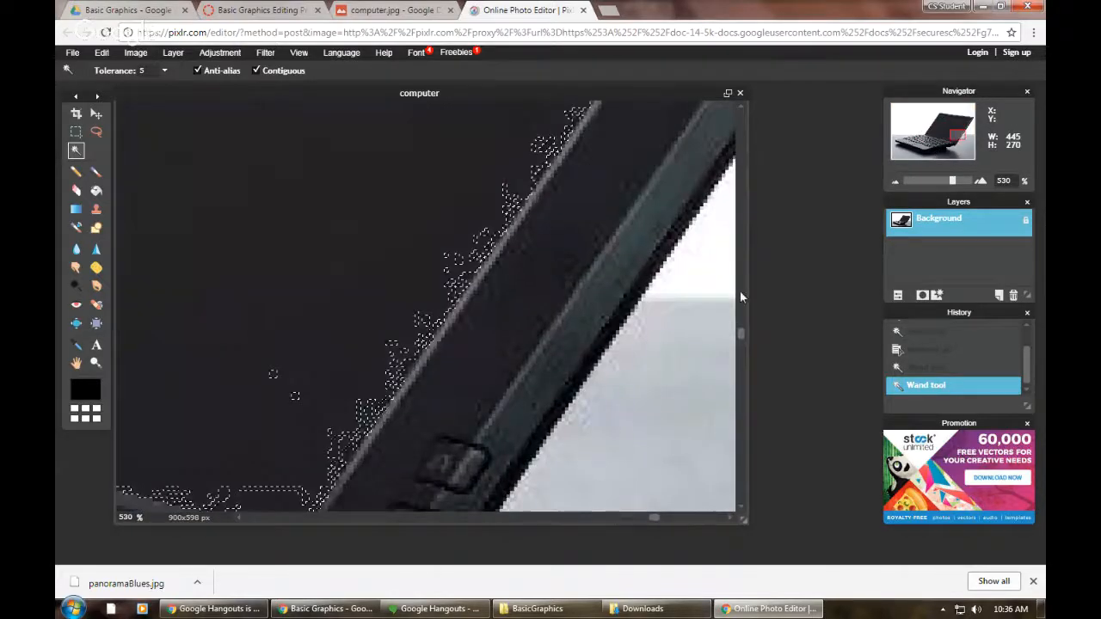
click(267, 492)
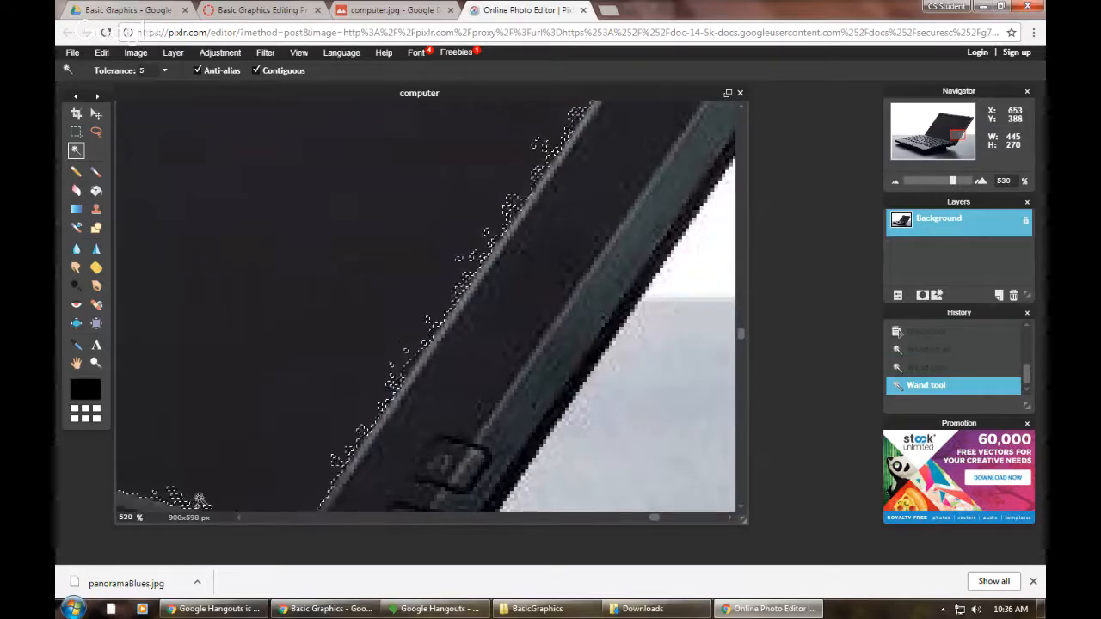
click(171, 493)
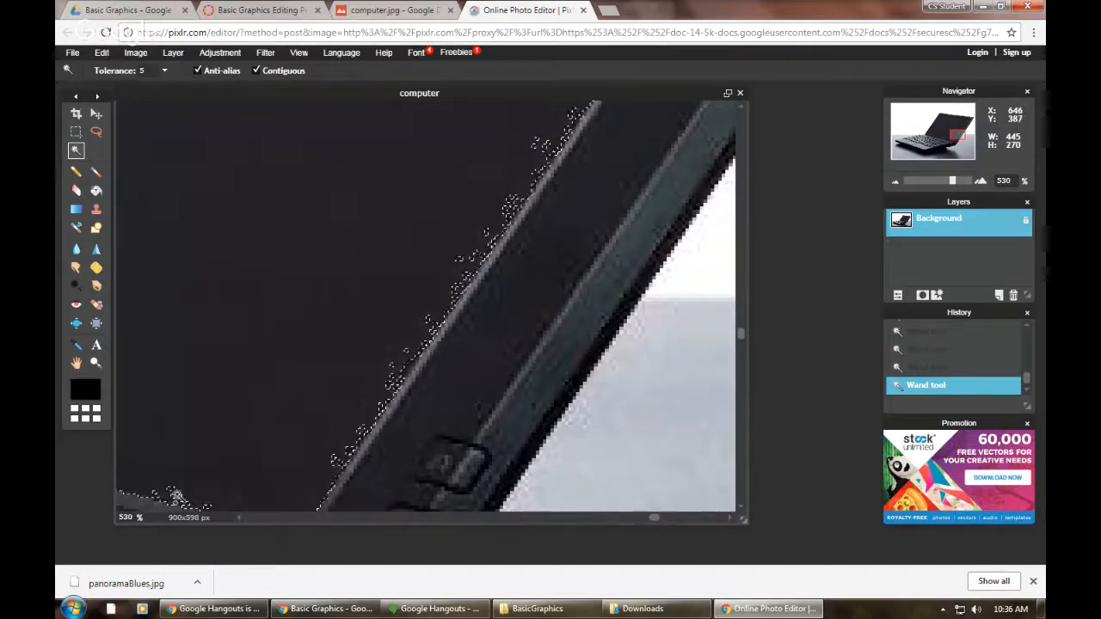
shift+click(173, 493)
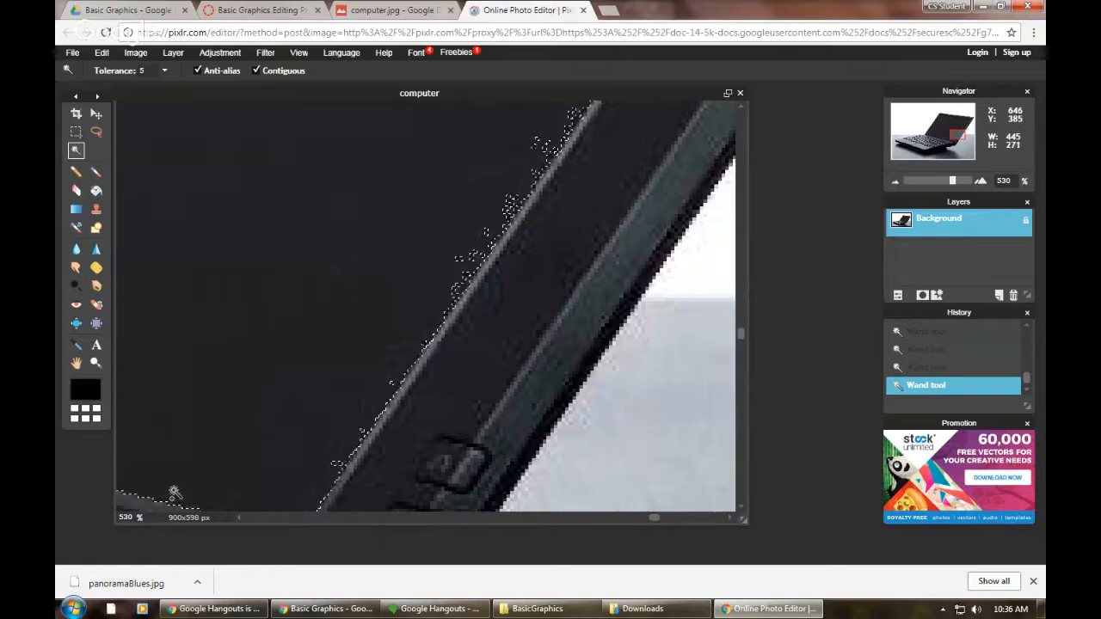
shift+click(336, 467)
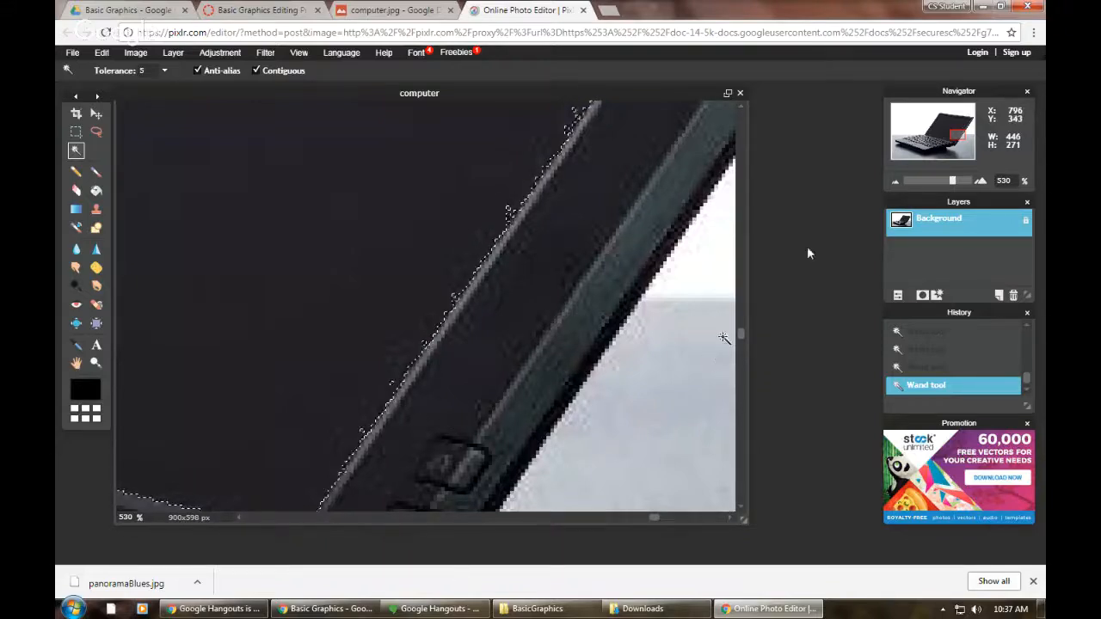
drag(959, 131, 946, 134)
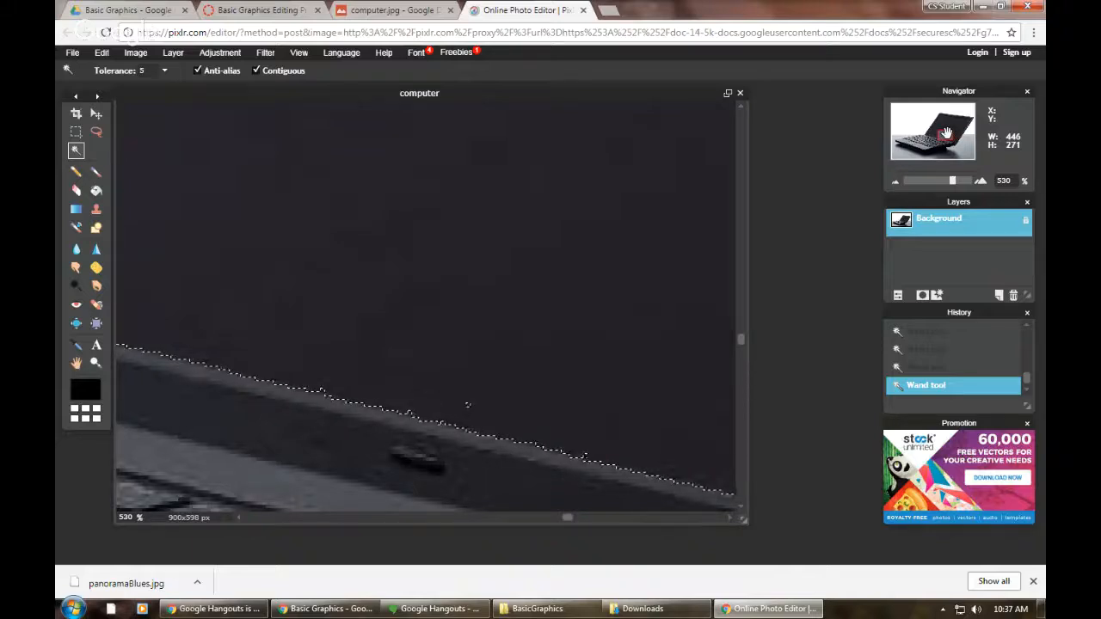
Step: Choose the Paint Bucket tool and set its colour to bright green, hex 77ff00
drag(952, 182, 919, 181)
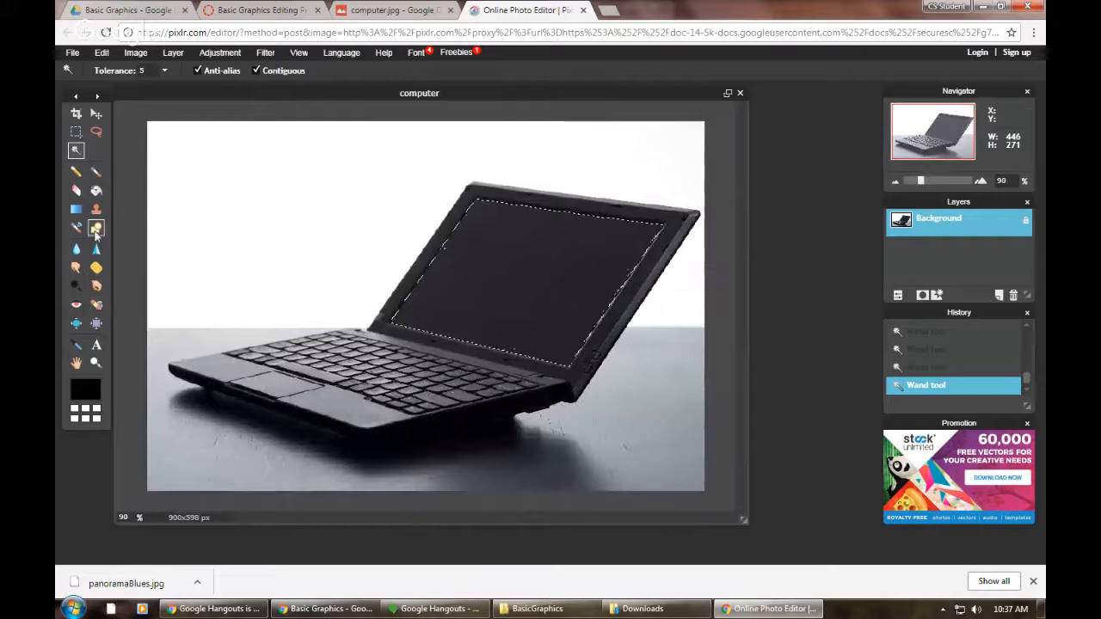
click(96, 191)
click(85, 390)
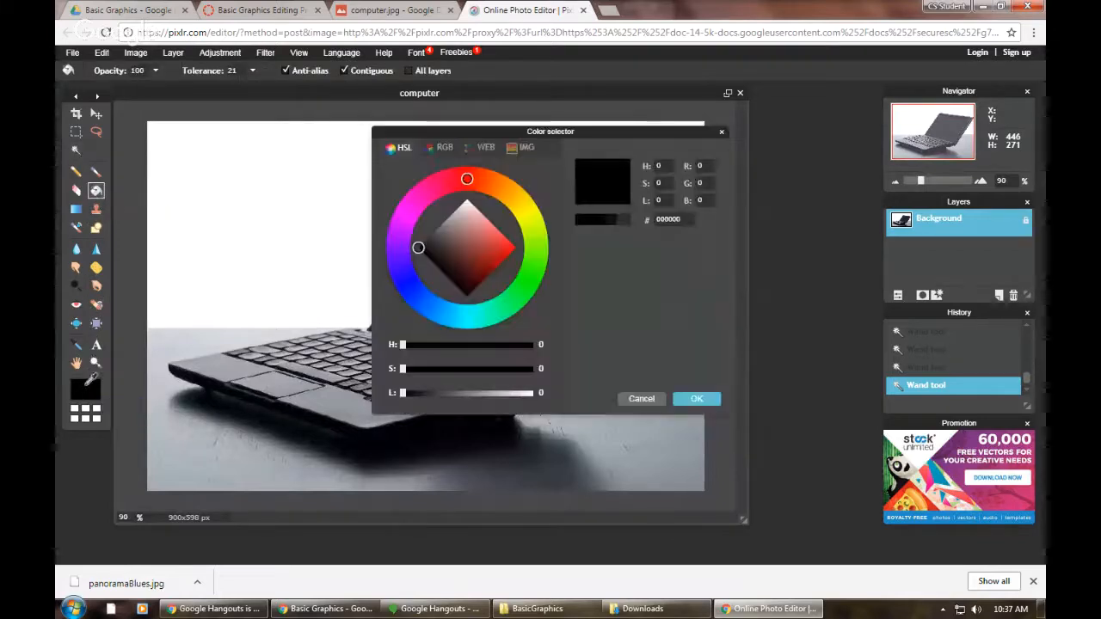
mouse_move(469, 181)
mouse_down()
mouse_move(525, 185)
mouse_move(556, 275)
mouse_move(496, 252)
mouse_up()
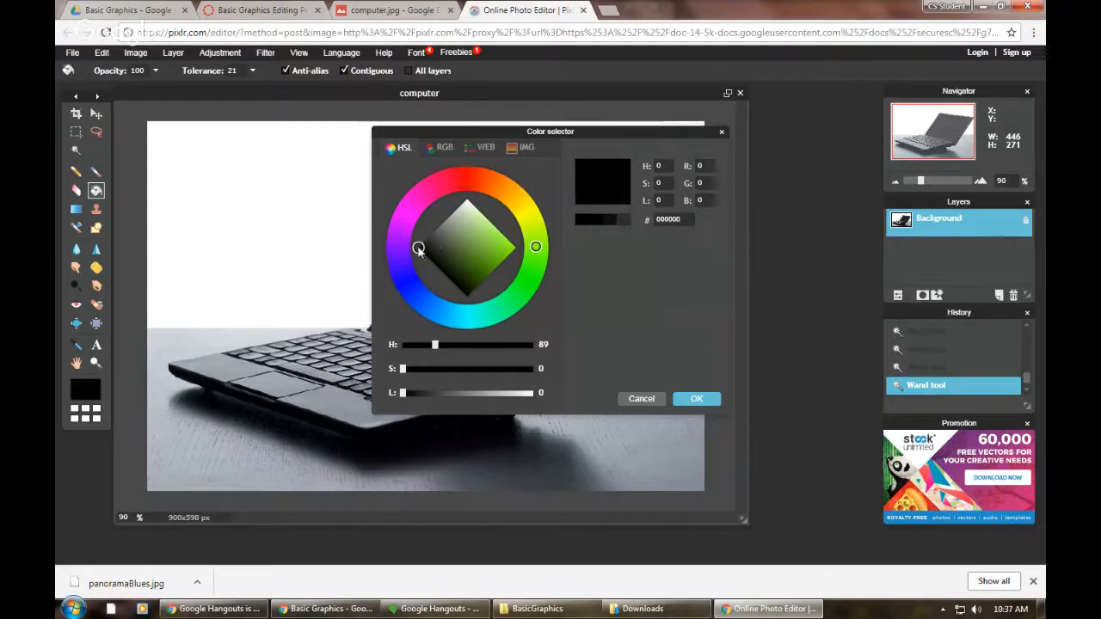
drag(418, 250, 438, 246)
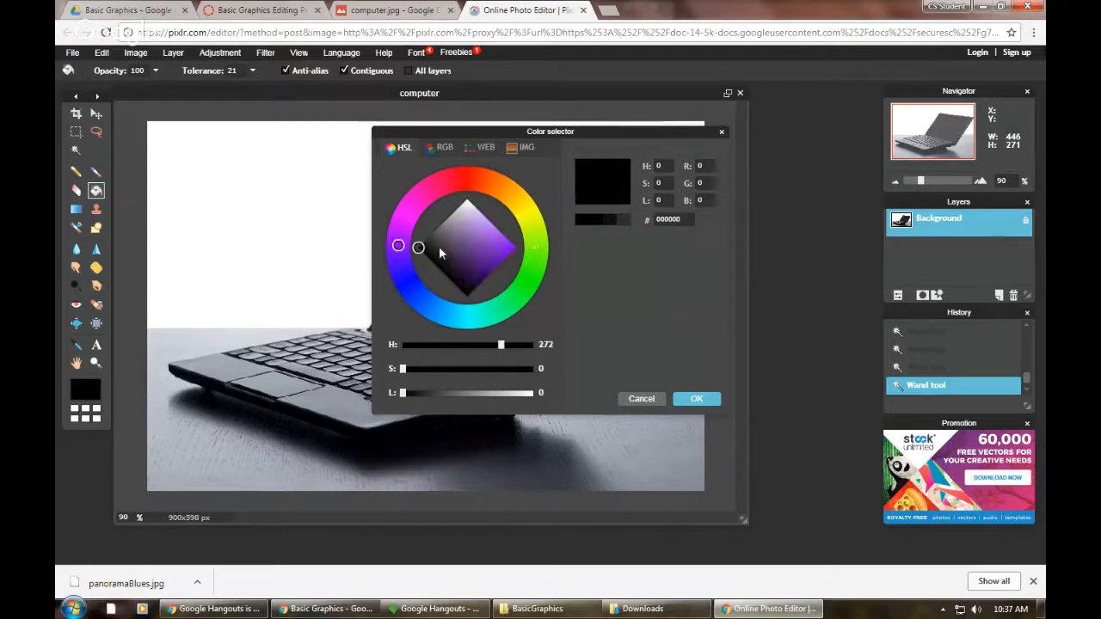
click(547, 256)
drag(423, 251, 521, 251)
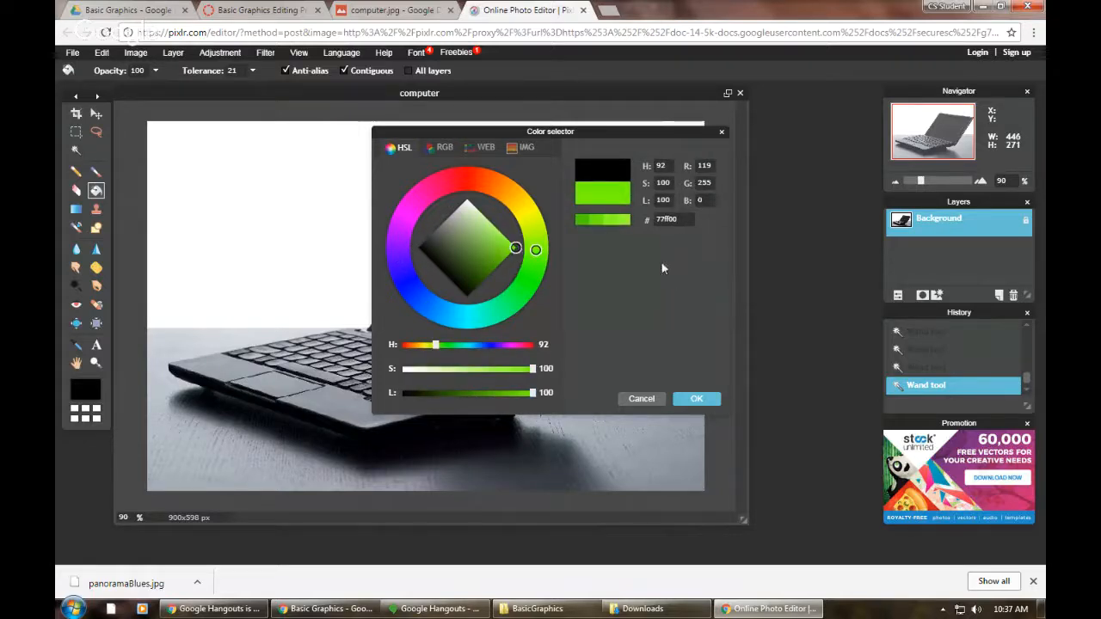
click(697, 399)
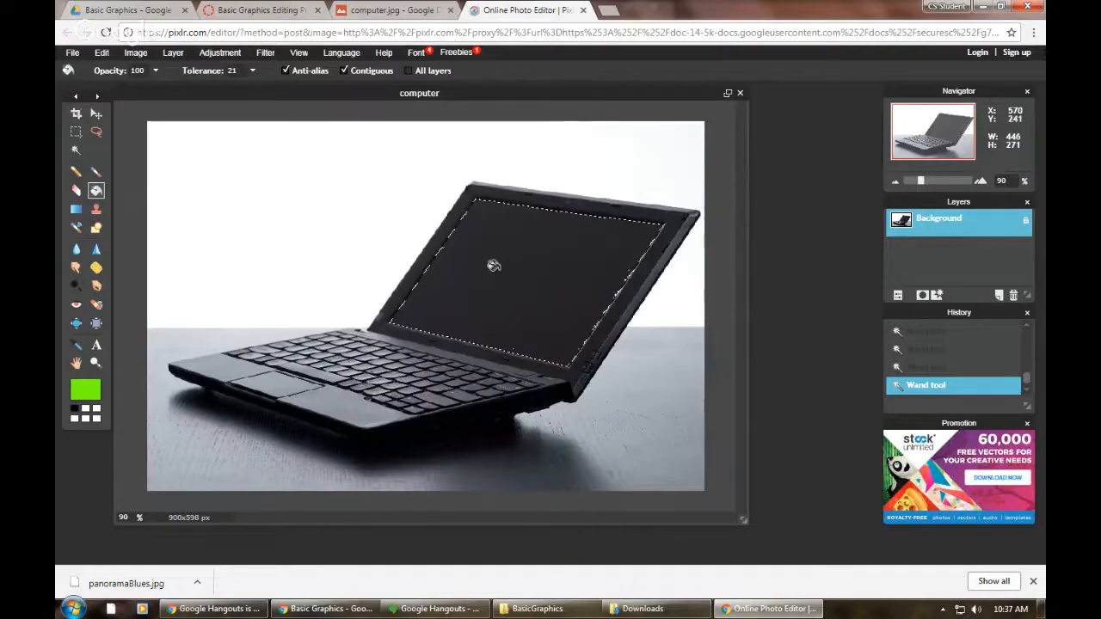
Step: Try filling the selected laptop screen with green at tolerance 21, and revert to the state before the fill
click(494, 266)
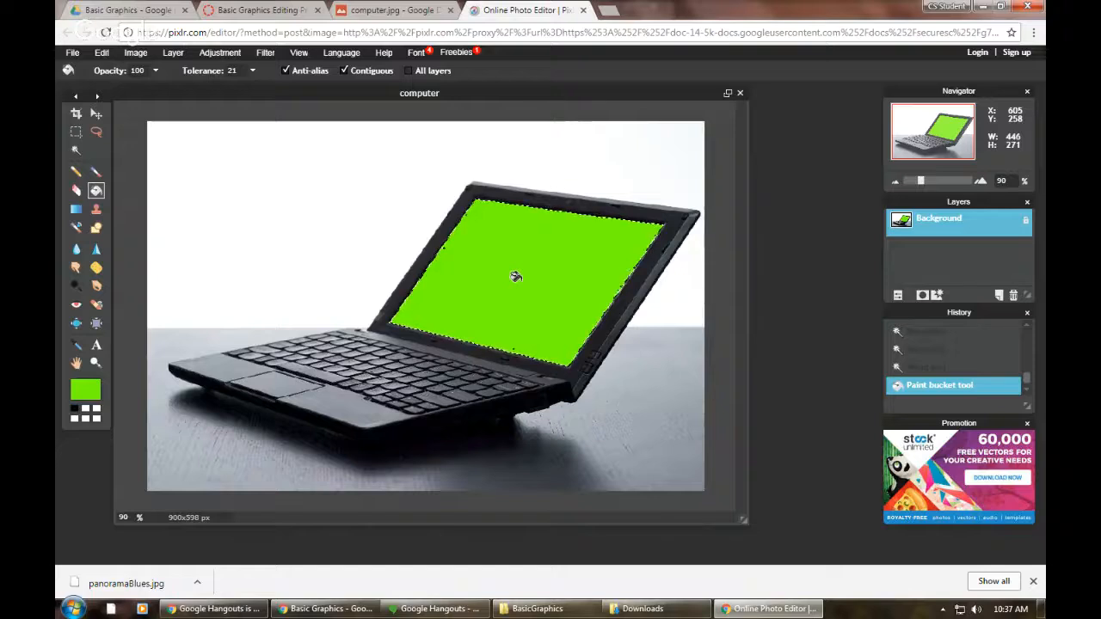
click(955, 368)
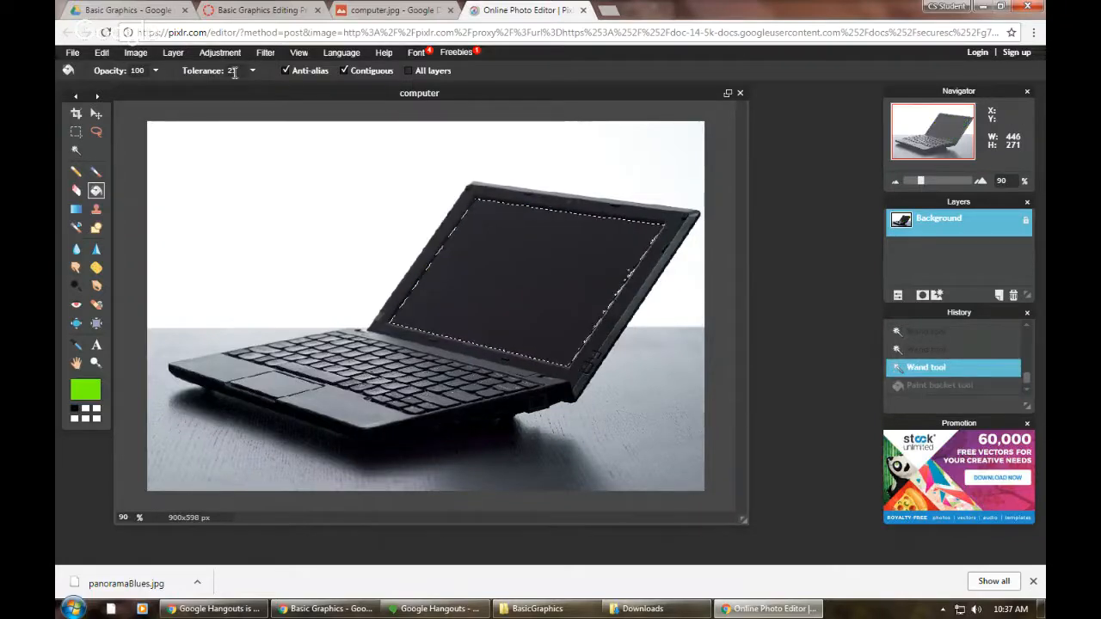
Step: Fill the selected laptop screen with green using the Paint Bucket at tolerance 255, and deselect everything
text(255)
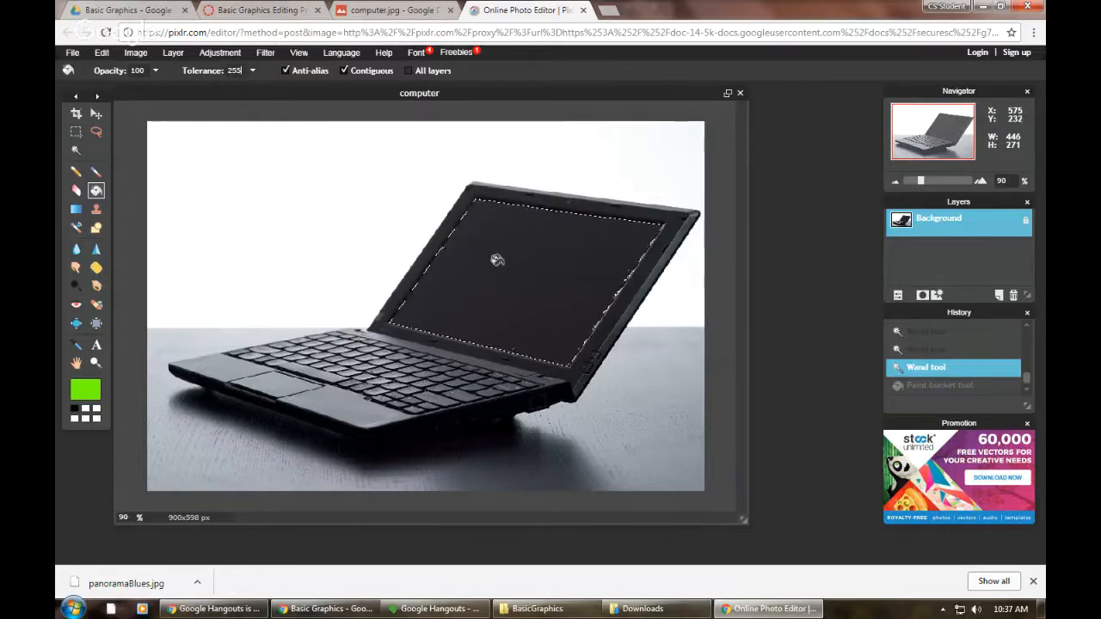
click(497, 260)
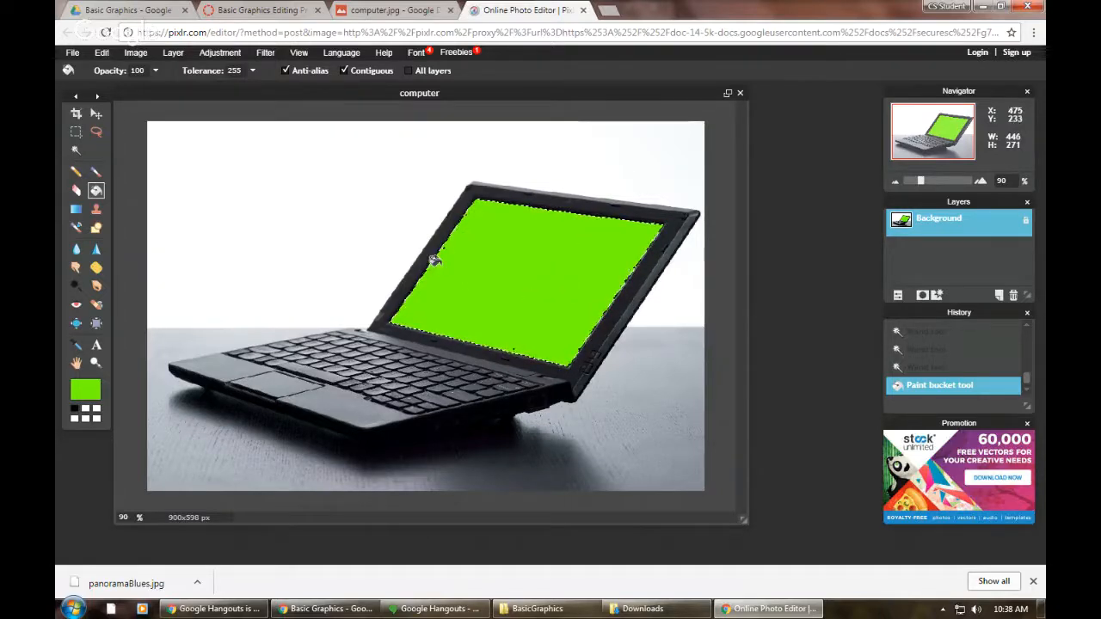
click(99, 53)
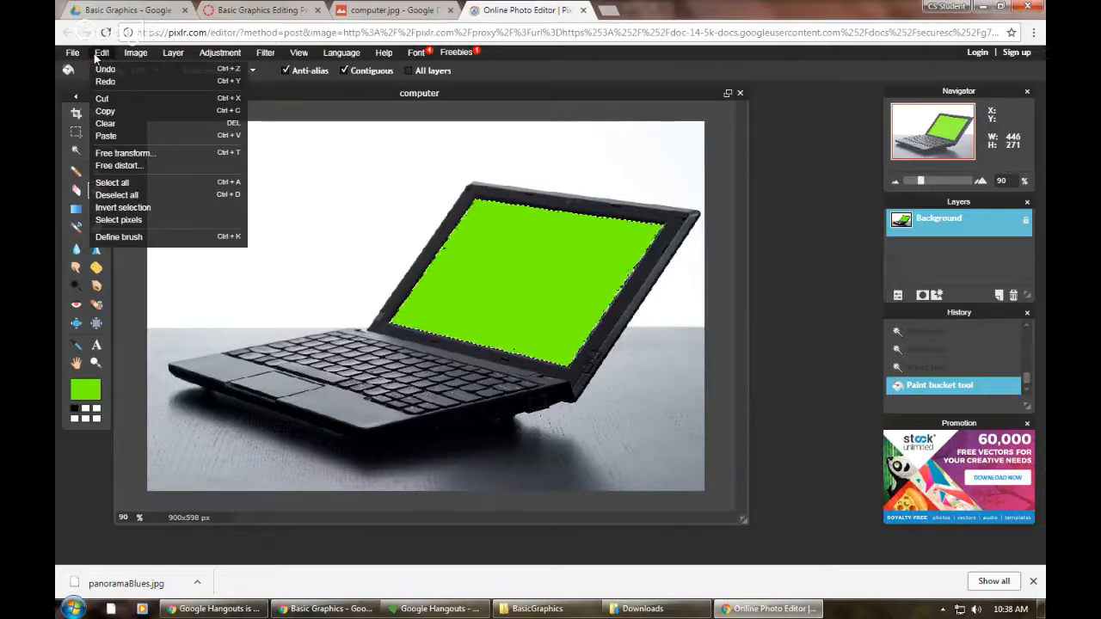
click(109, 195)
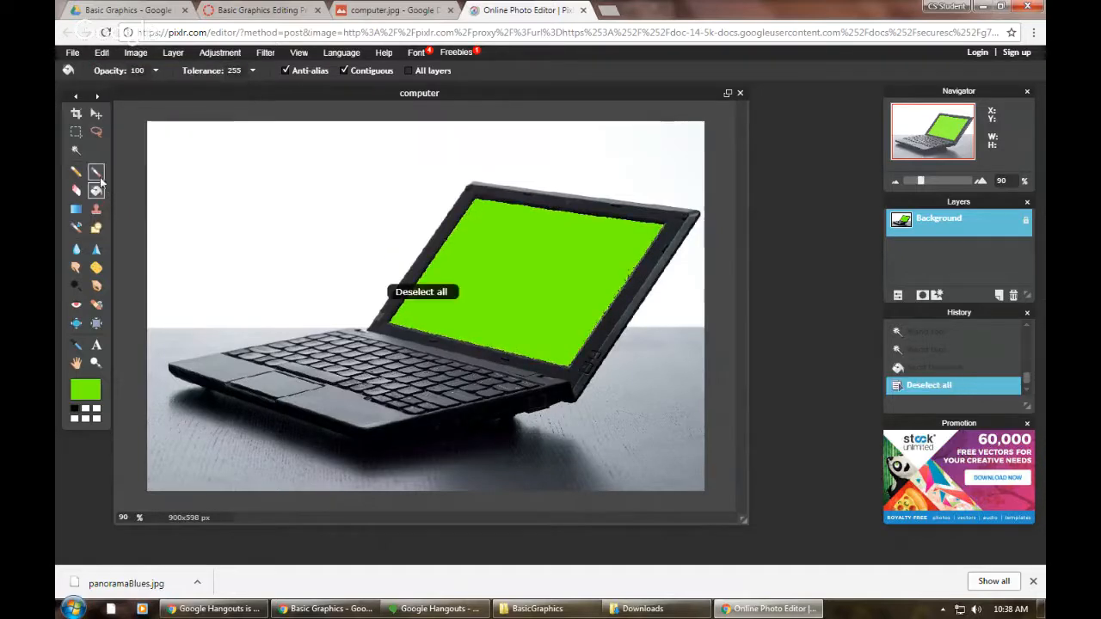
Step: Paint over the leftover dark pixels along the laptop screen's right edge with a small round green brush at 790% magnification
click(98, 175)
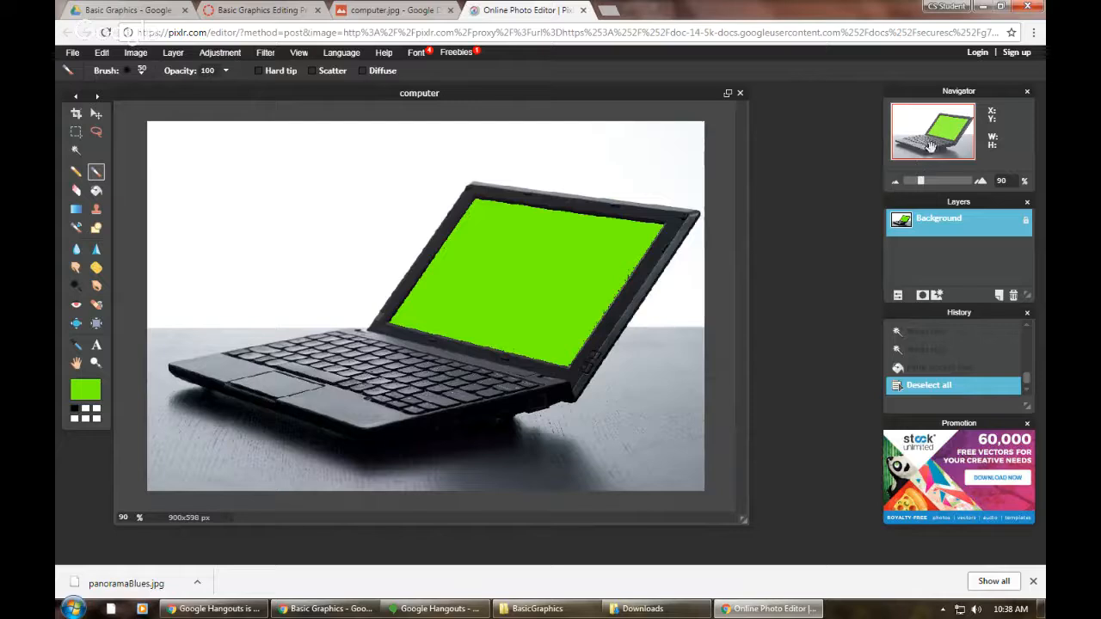
drag(923, 182, 972, 180)
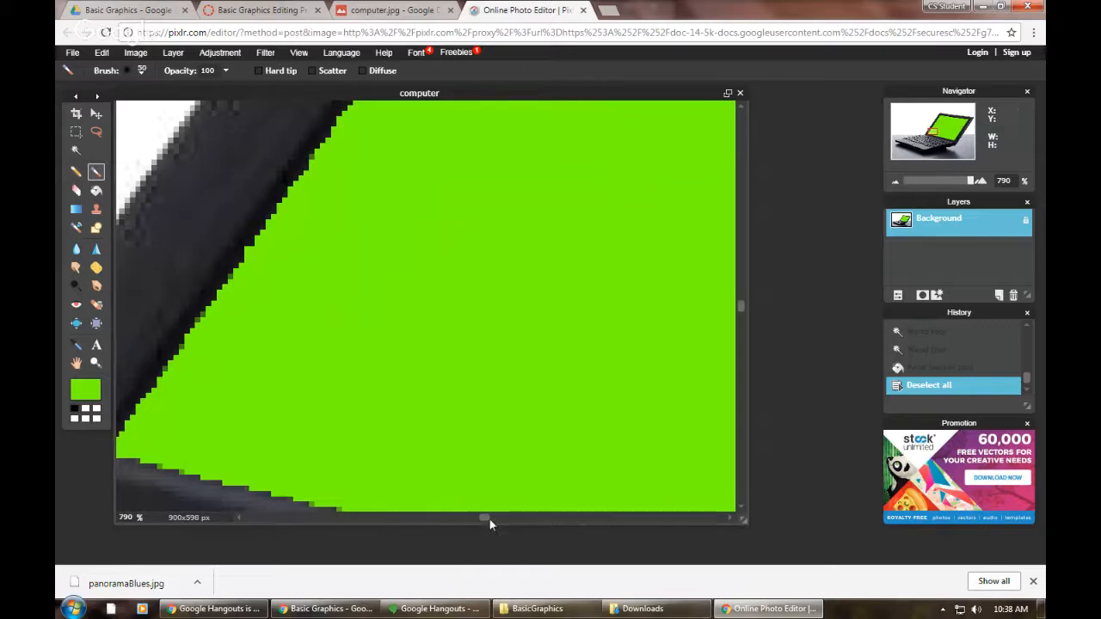
drag(489, 520, 528, 519)
drag(614, 518, 650, 518)
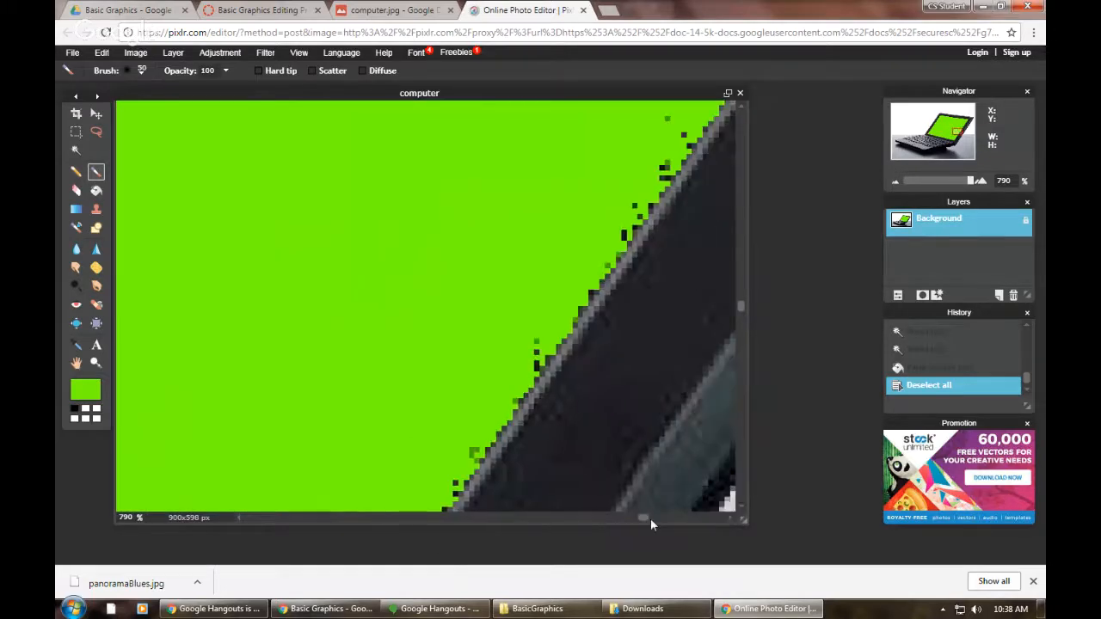
click(143, 72)
click(180, 103)
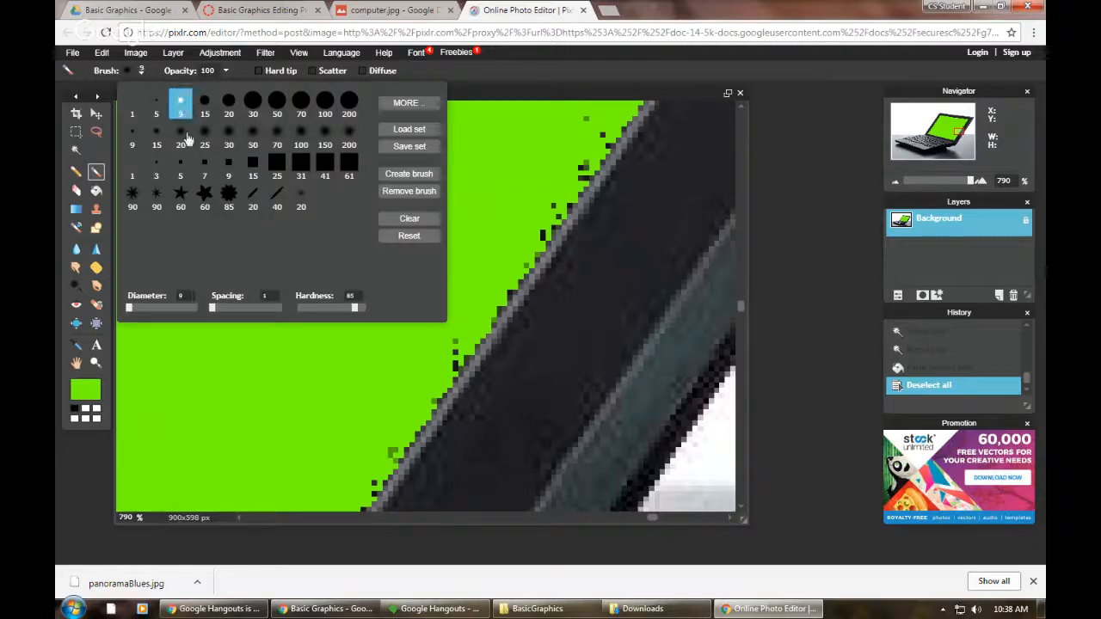
click(273, 398)
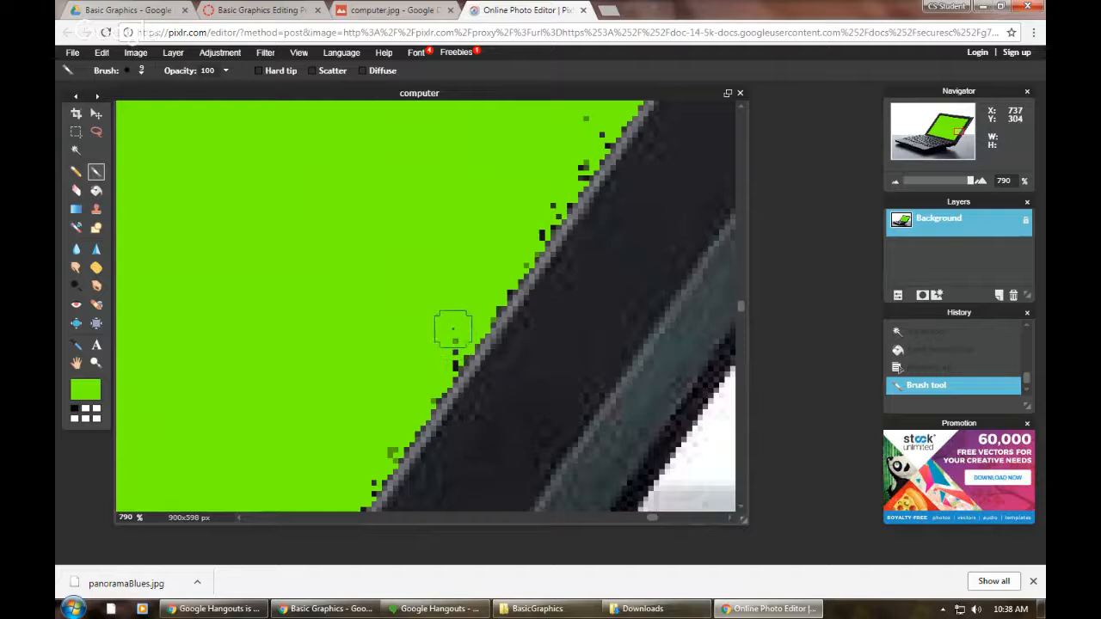
drag(453, 329, 375, 454)
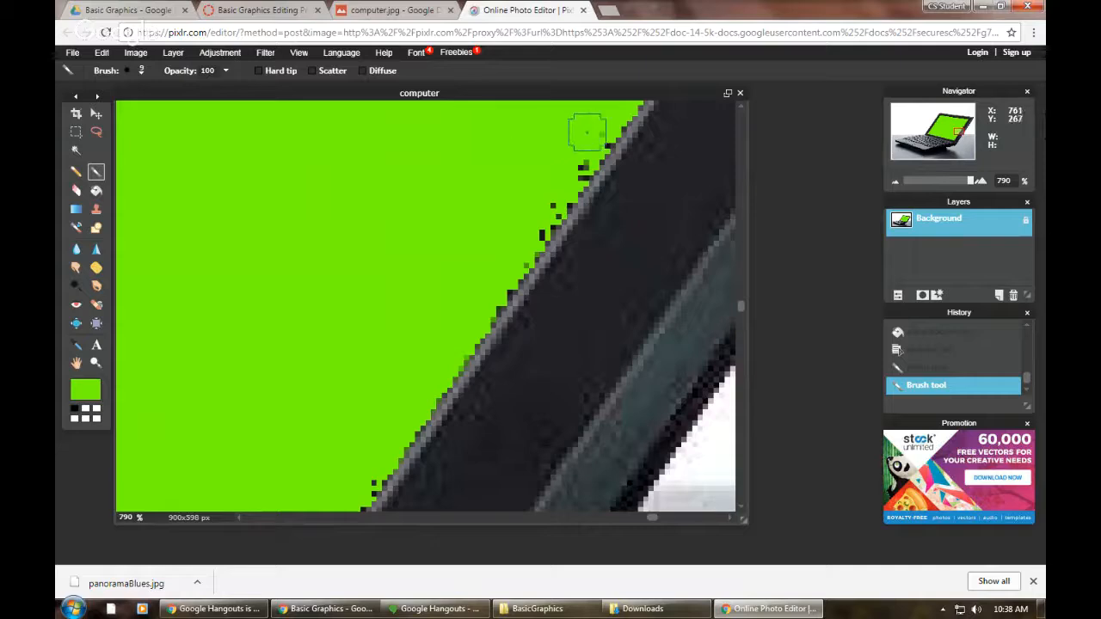
drag(587, 132, 465, 301)
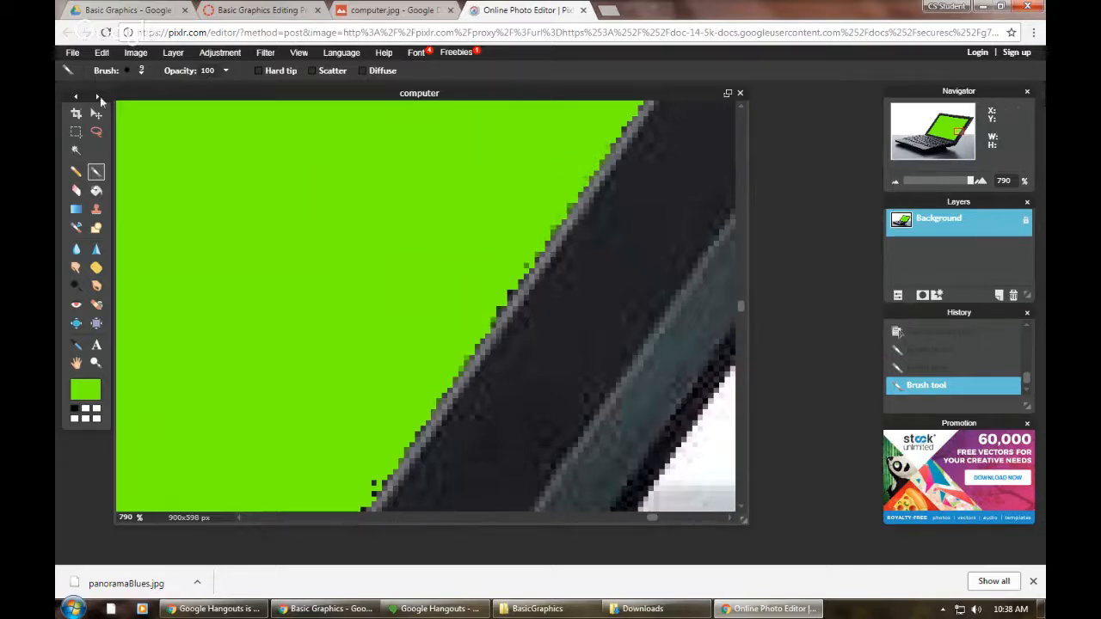
Step: Save the image to Google Drive as a JPEG copy named computer-colorscreen with quality 80
click(74, 53)
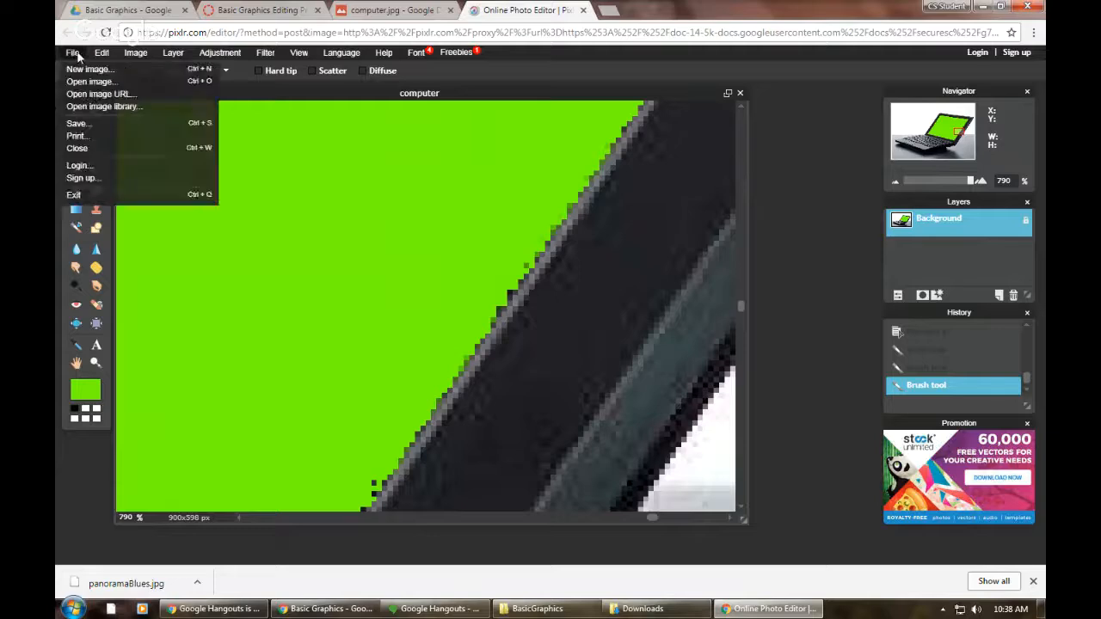
click(77, 124)
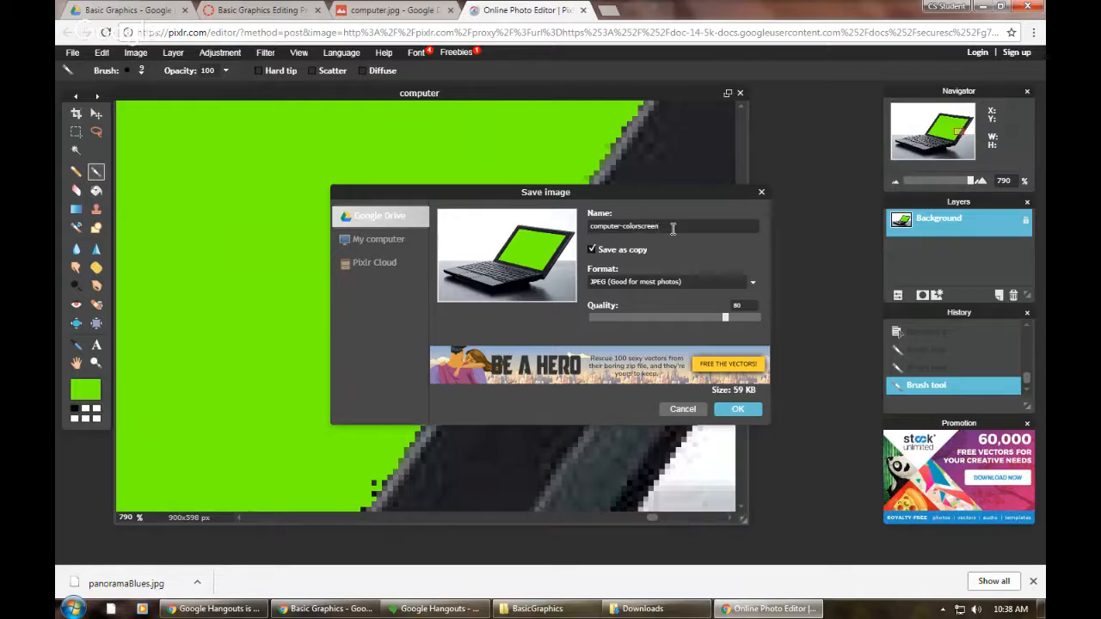
click(739, 411)
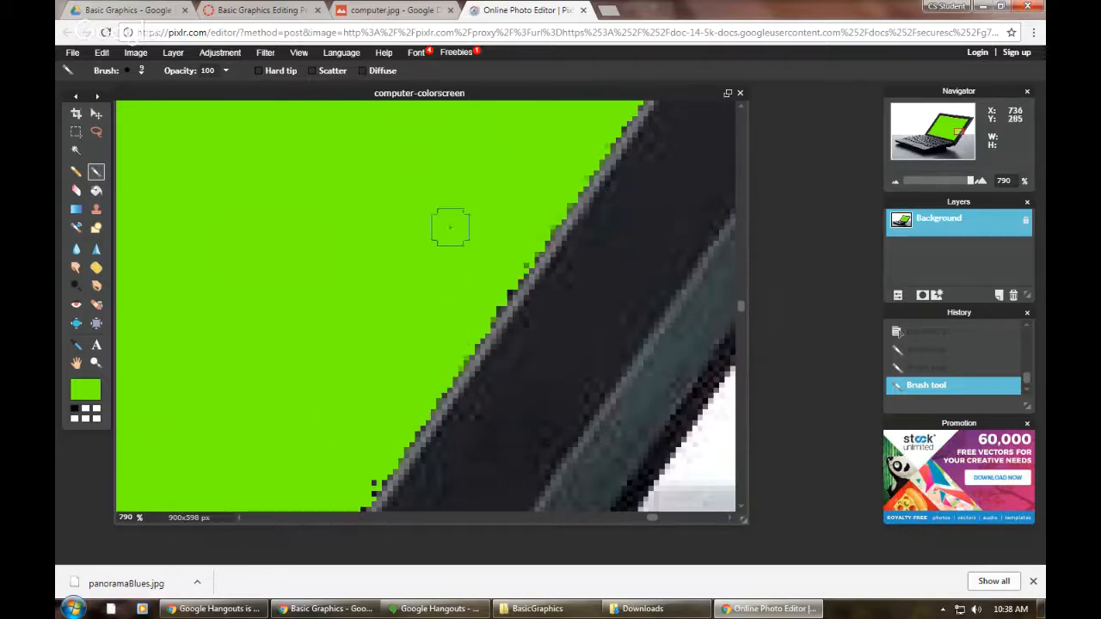
scroll(969, 369, up, 5)
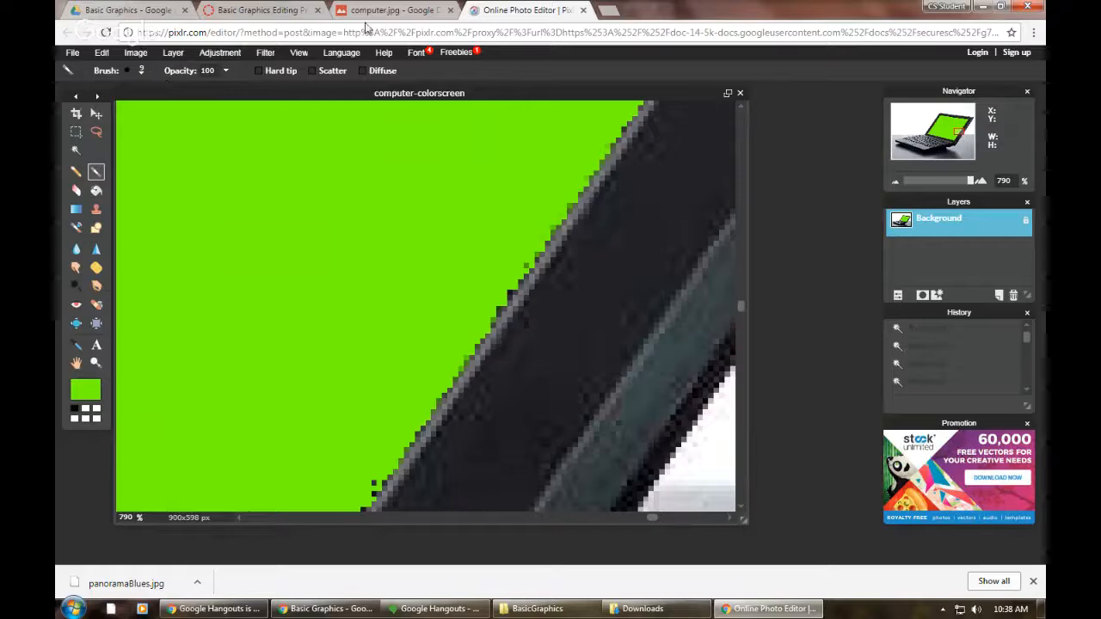
Step: Open the graphical image linked in Part 2 of the assignment page and download computer.jpg
click(234, 10)
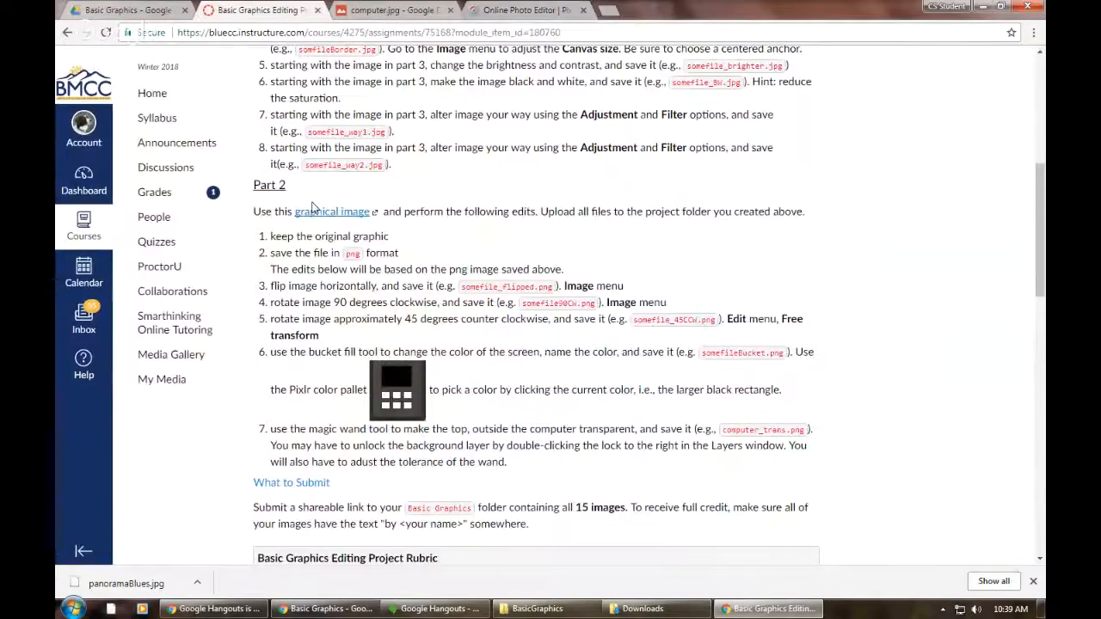
click(310, 212)
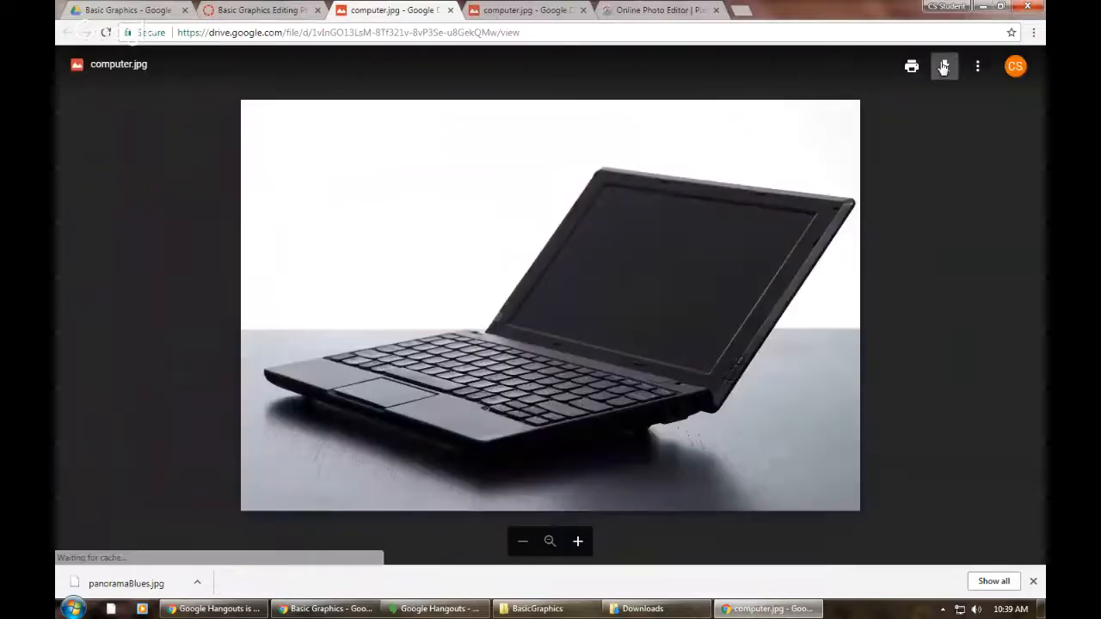
click(946, 68)
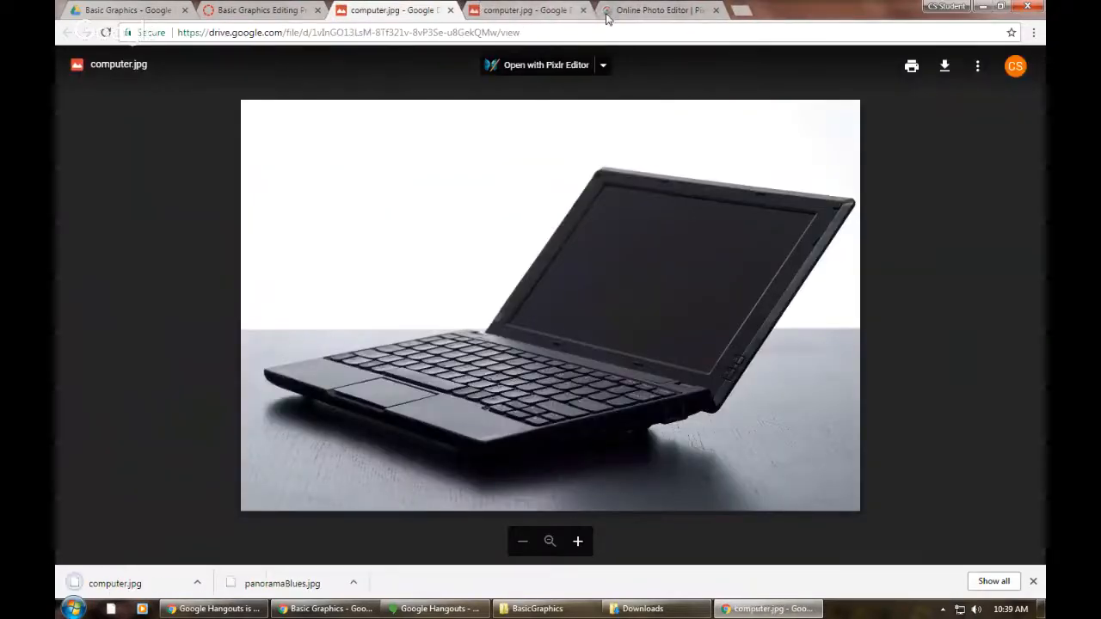
Step: Return to the Pixlr editor and open computer.jpg from the Downloads folder
click(640, 9)
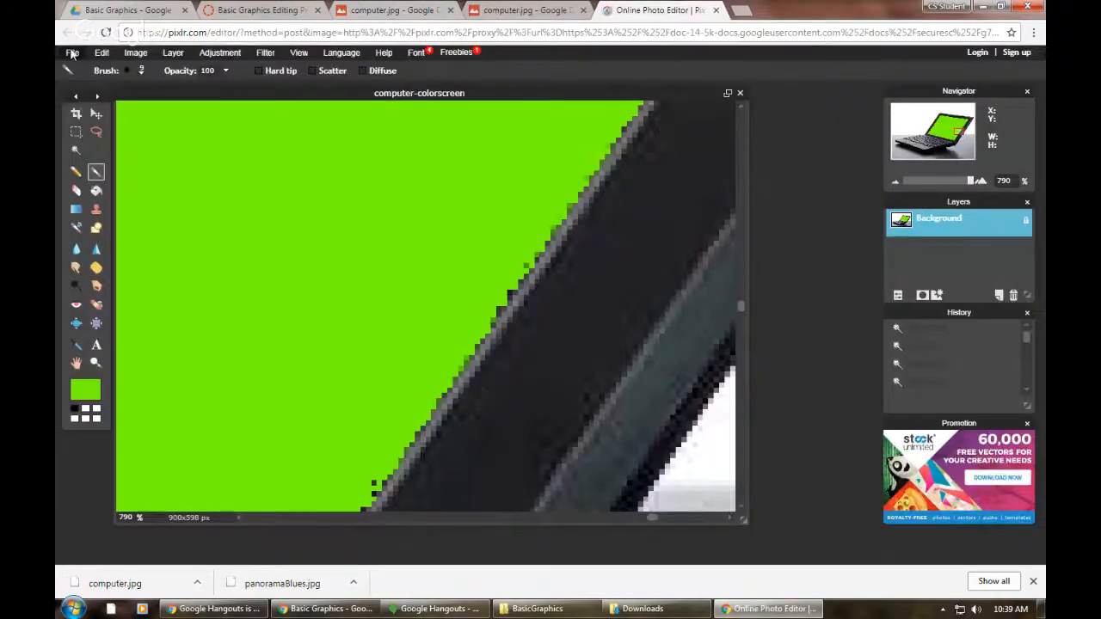
click(72, 53)
click(85, 79)
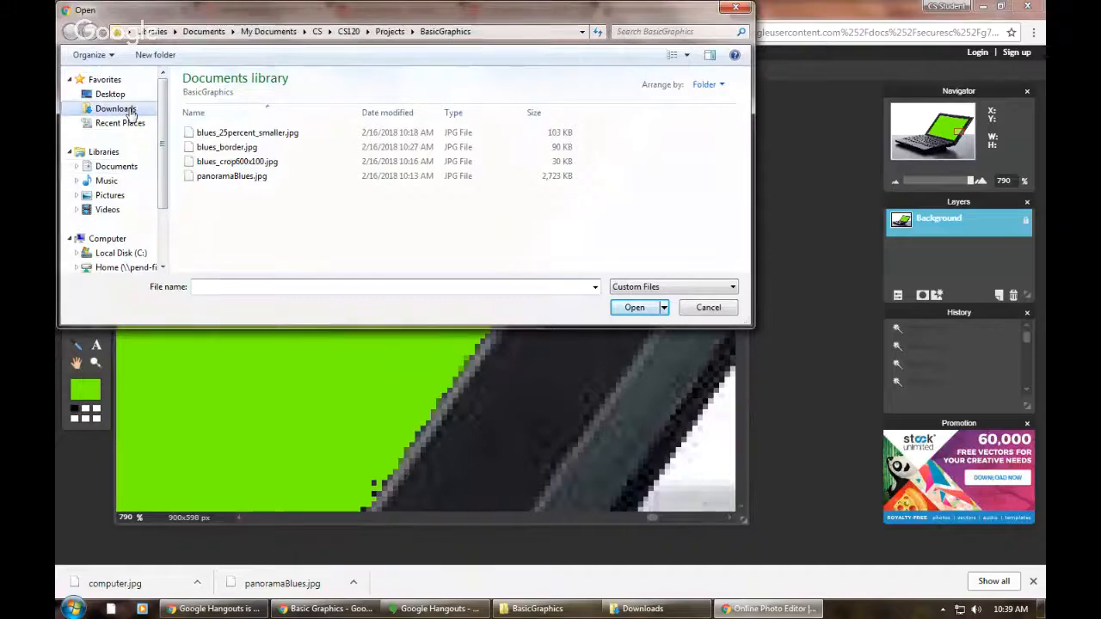
click(117, 108)
click(379, 178)
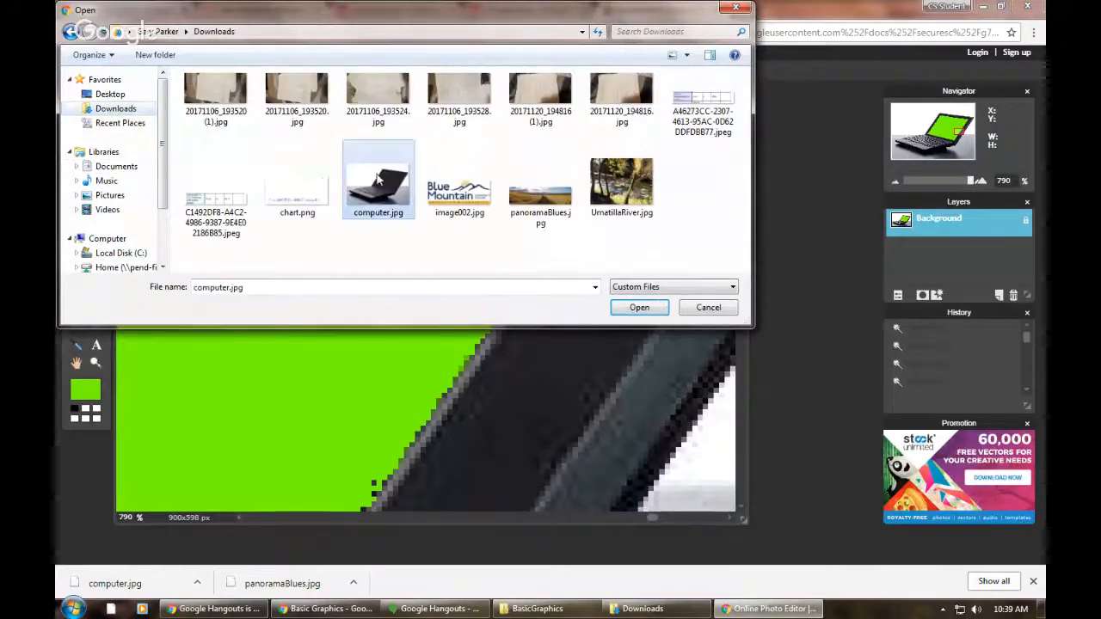
double_click(378, 178)
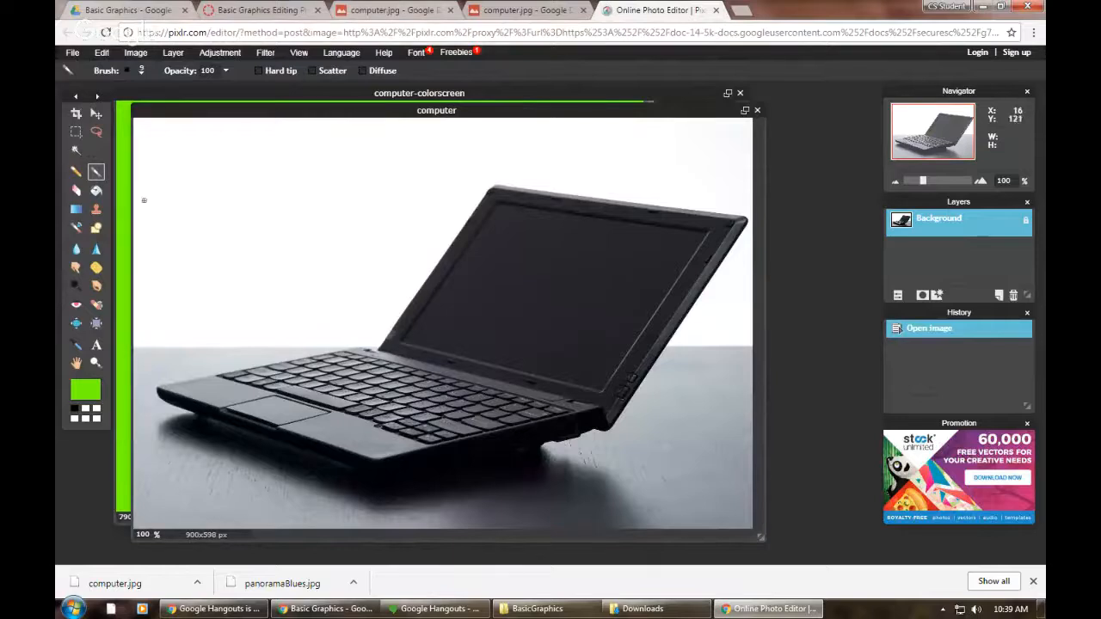
Step: Try a Wand selection of the white background at tolerance 5, revert it, and set the wand tolerance to 21
click(76, 151)
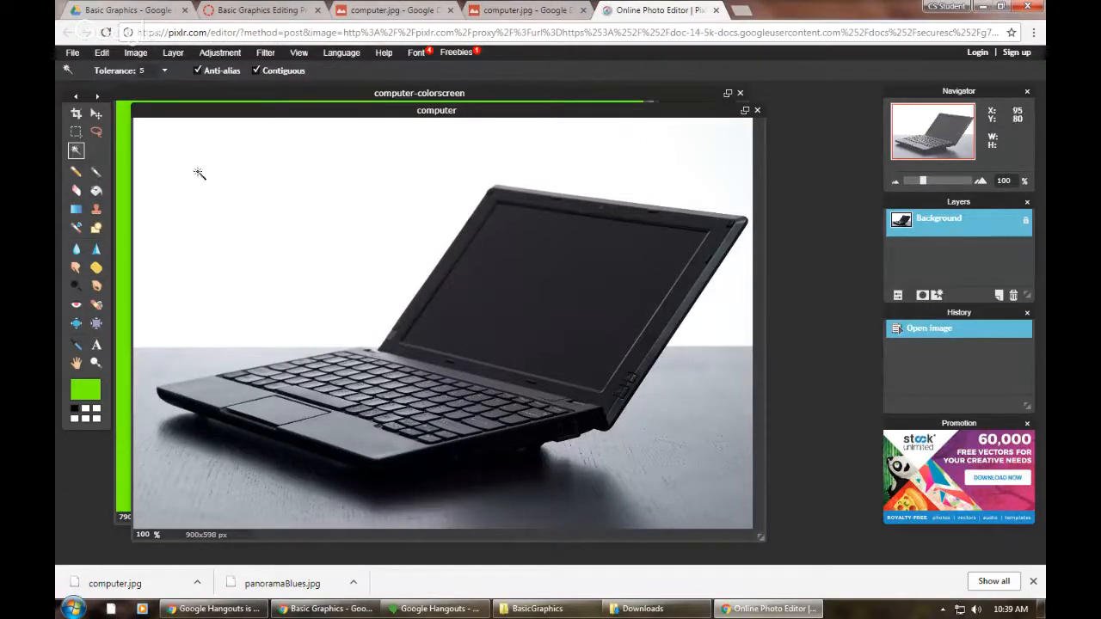
click(229, 175)
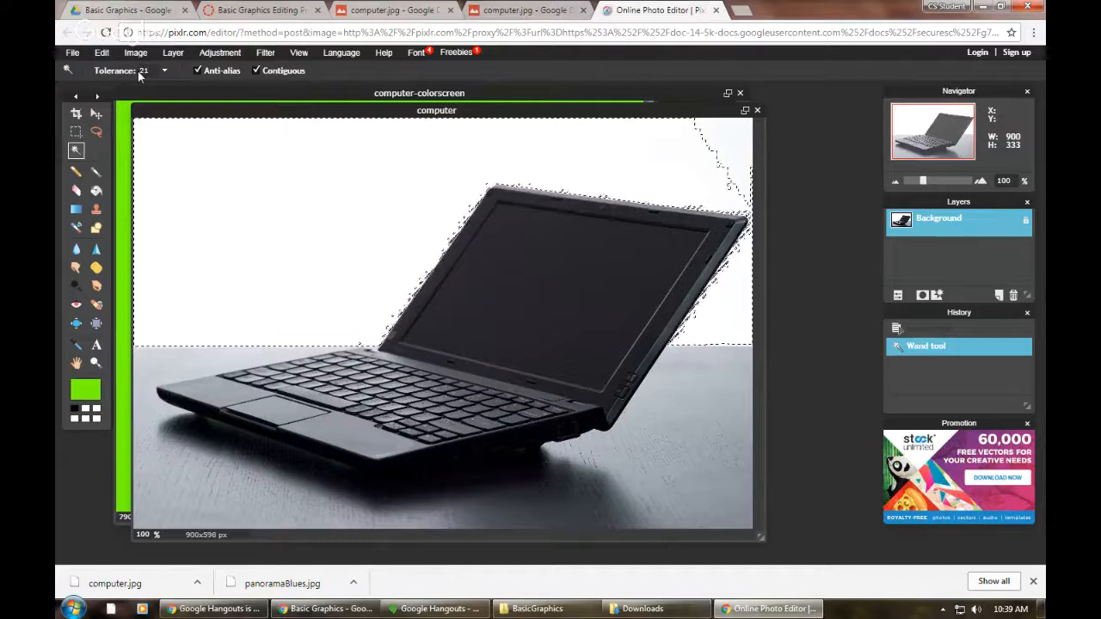
click(910, 329)
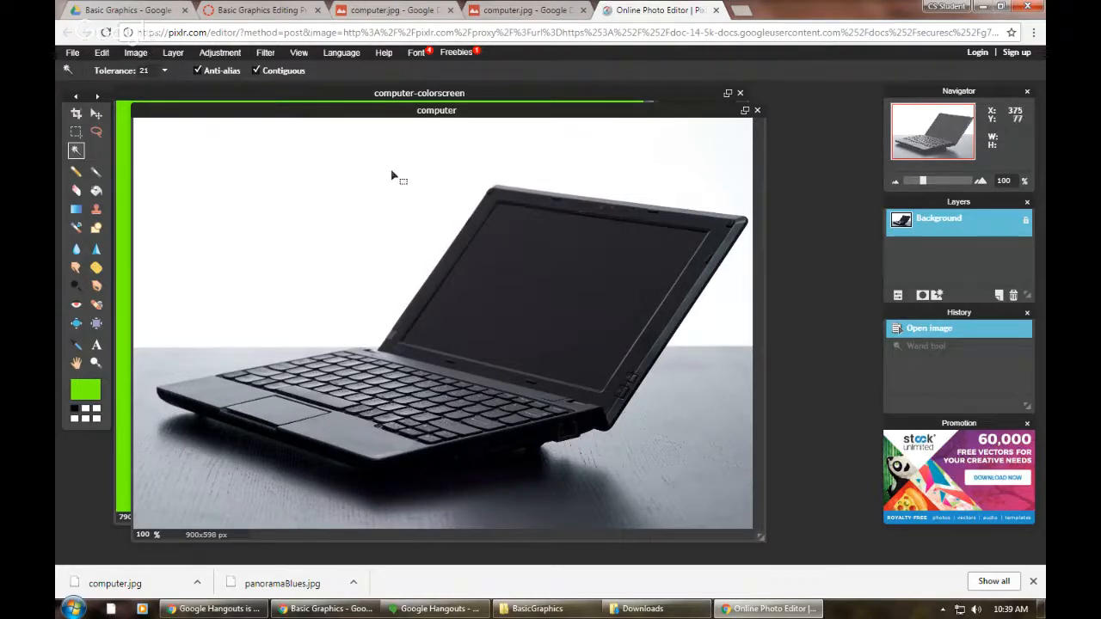
click(101, 52)
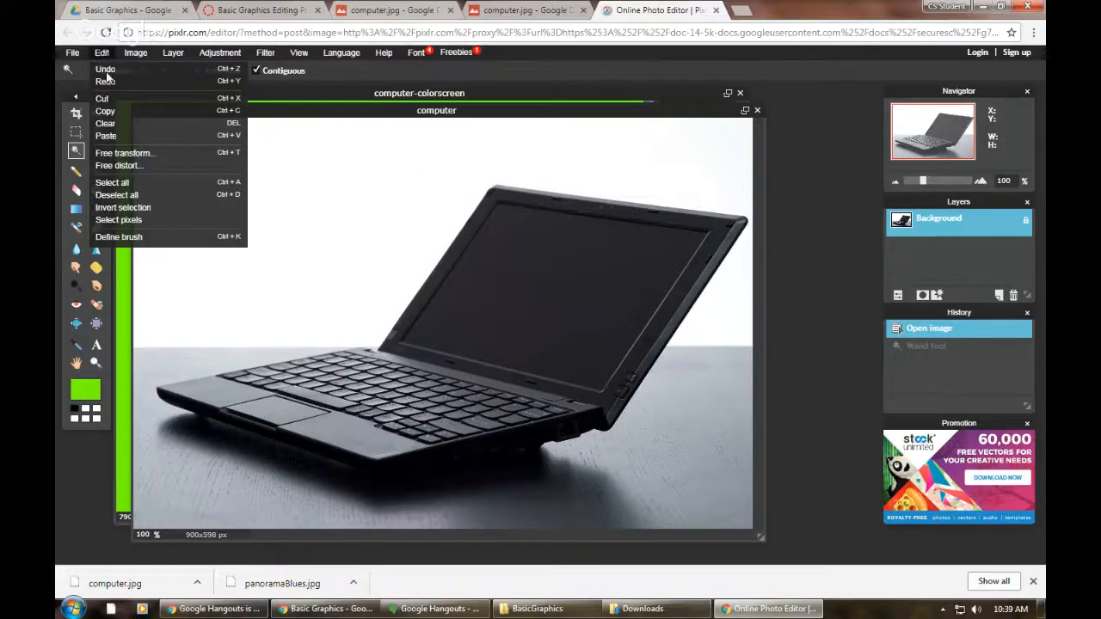
click(125, 181)
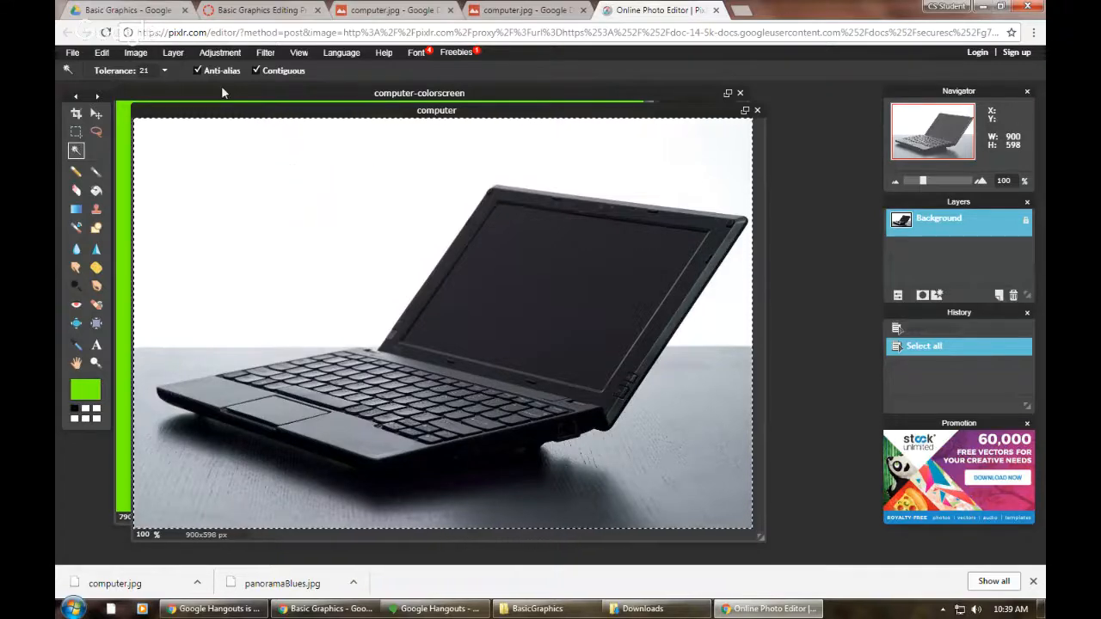
click(97, 54)
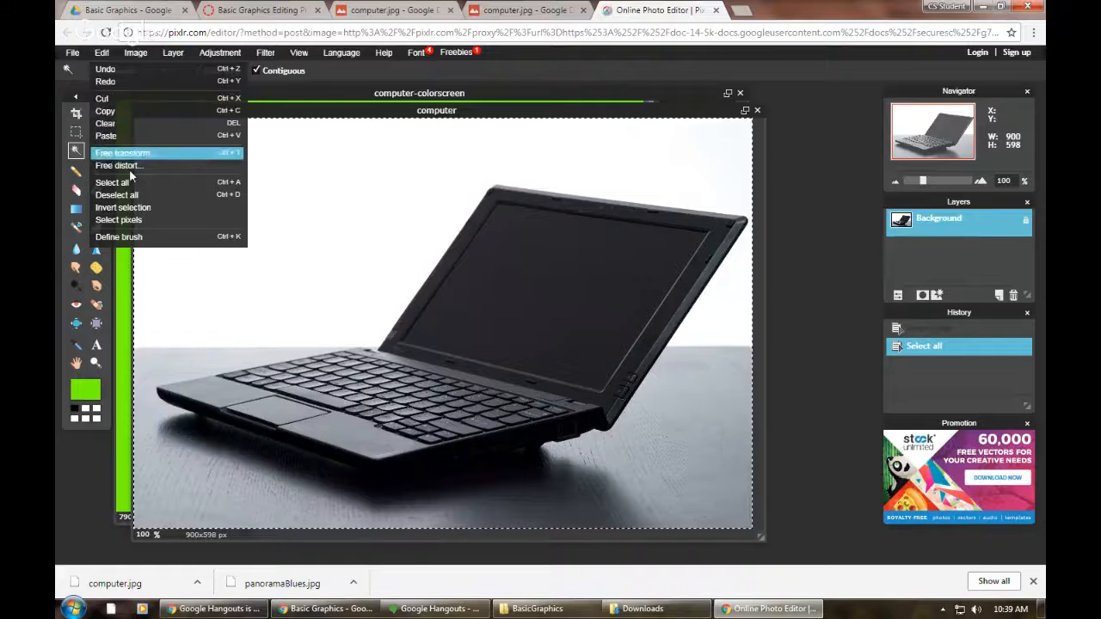
click(125, 195)
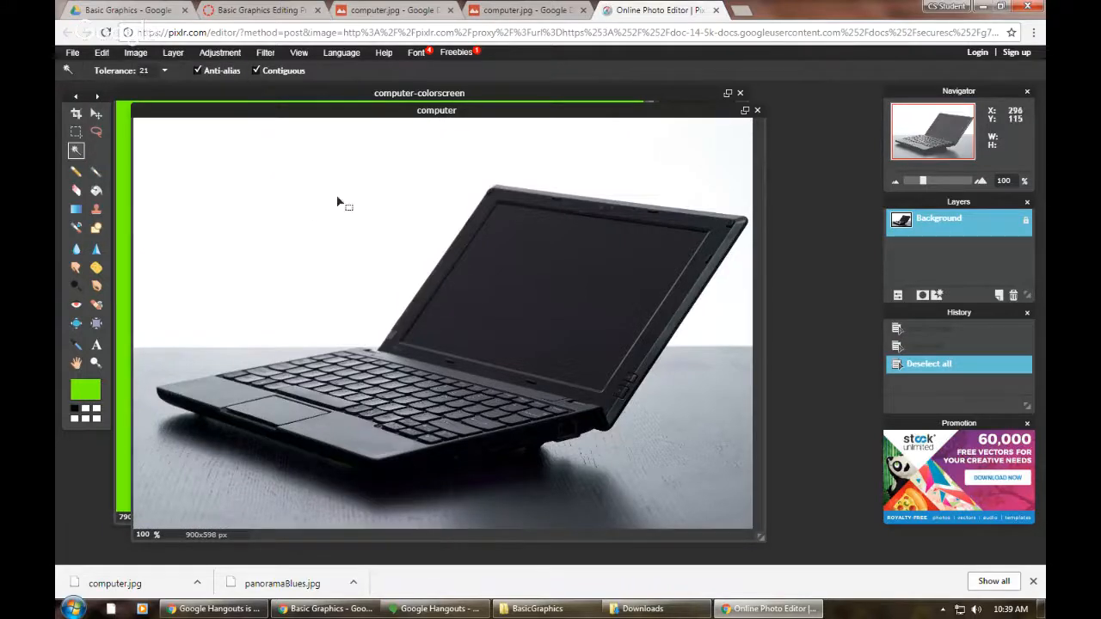
click(81, 132)
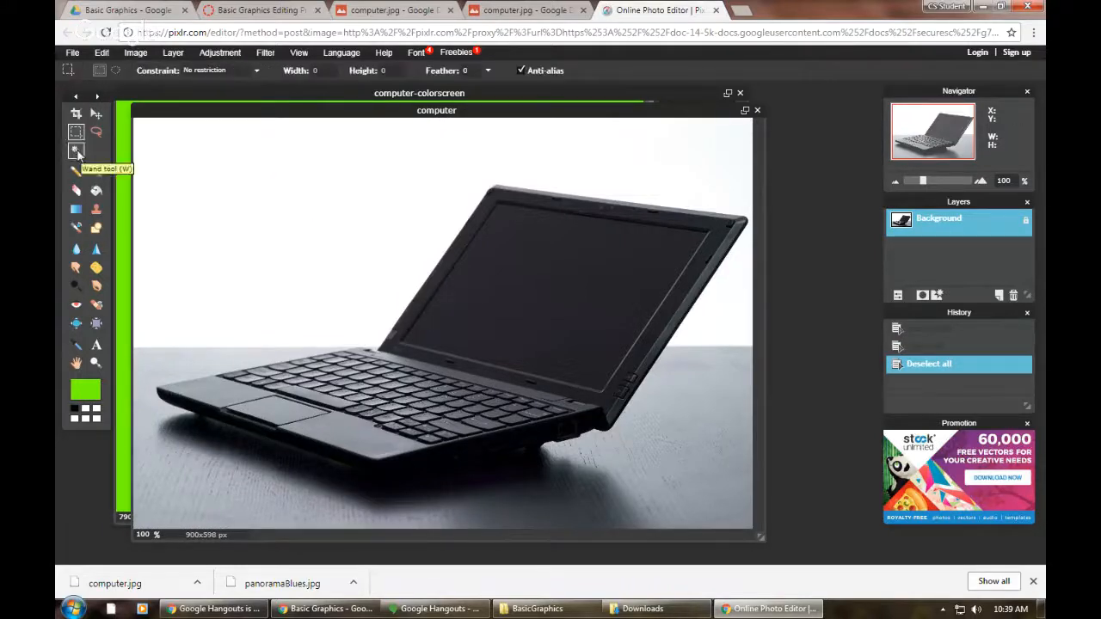
click(77, 152)
Step: Try clearing the white background after selecting it with the Wand tool at tolerance 21, and revert to the opened image
click(263, 167)
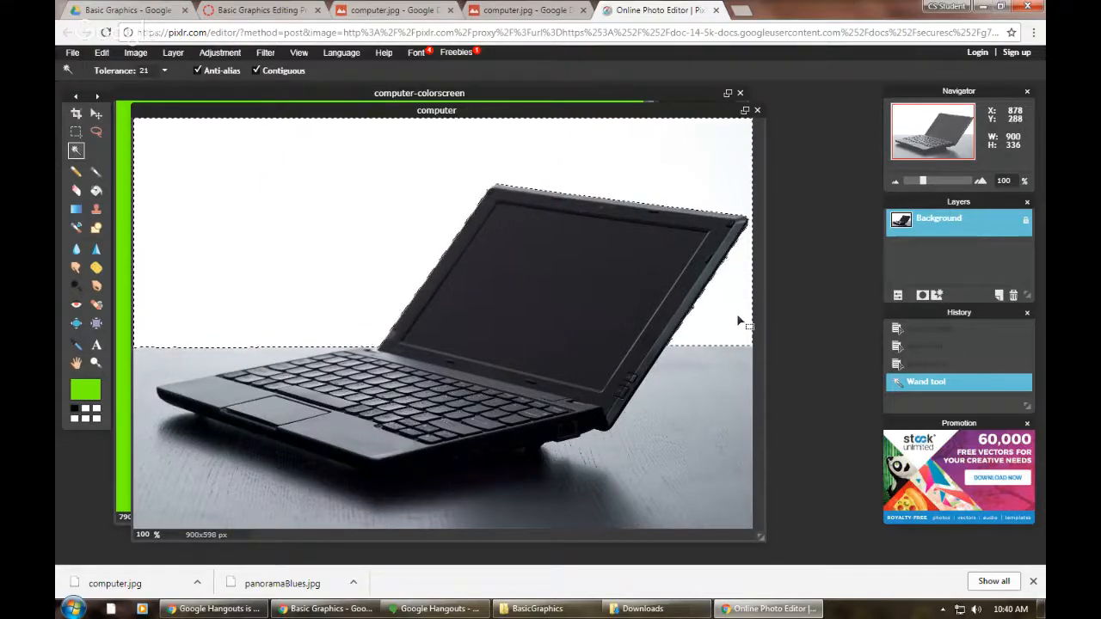
key(Delete)
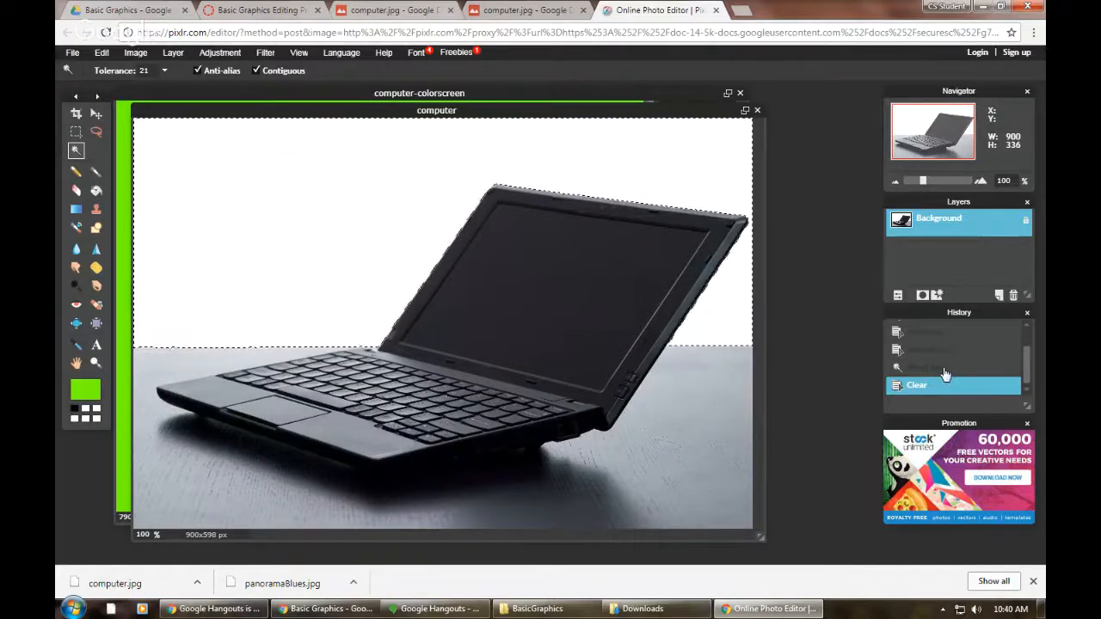
scroll(943, 368, up, 3)
click(944, 338)
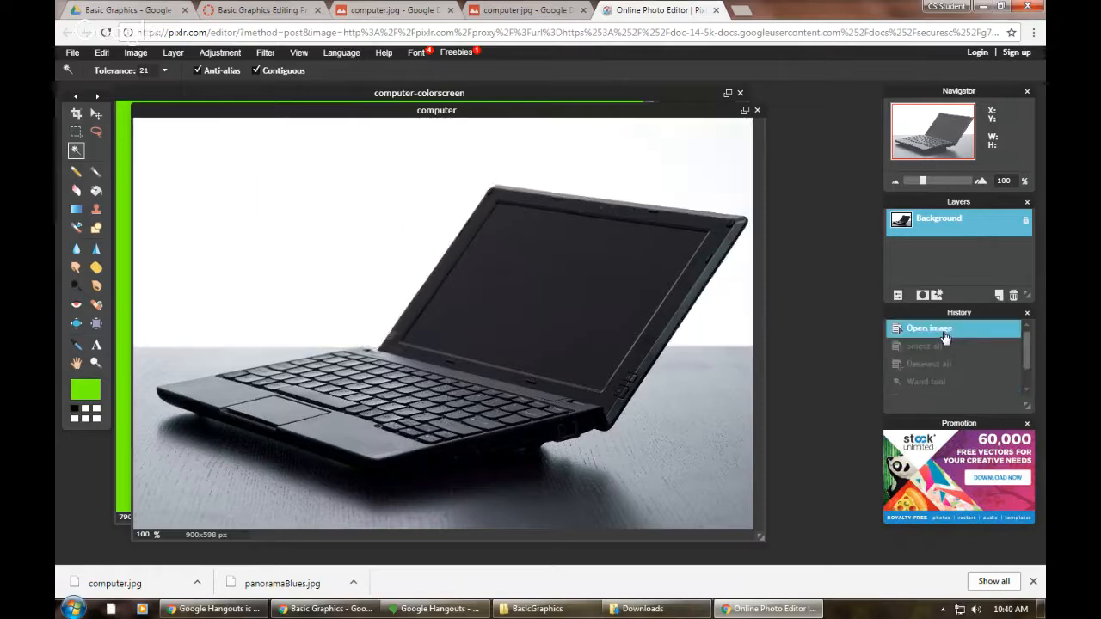
Step: Unlock the Background layer, select the white area behind the laptop with the Wand tool at tolerance 21, and clear it to transparency
double_click(1024, 221)
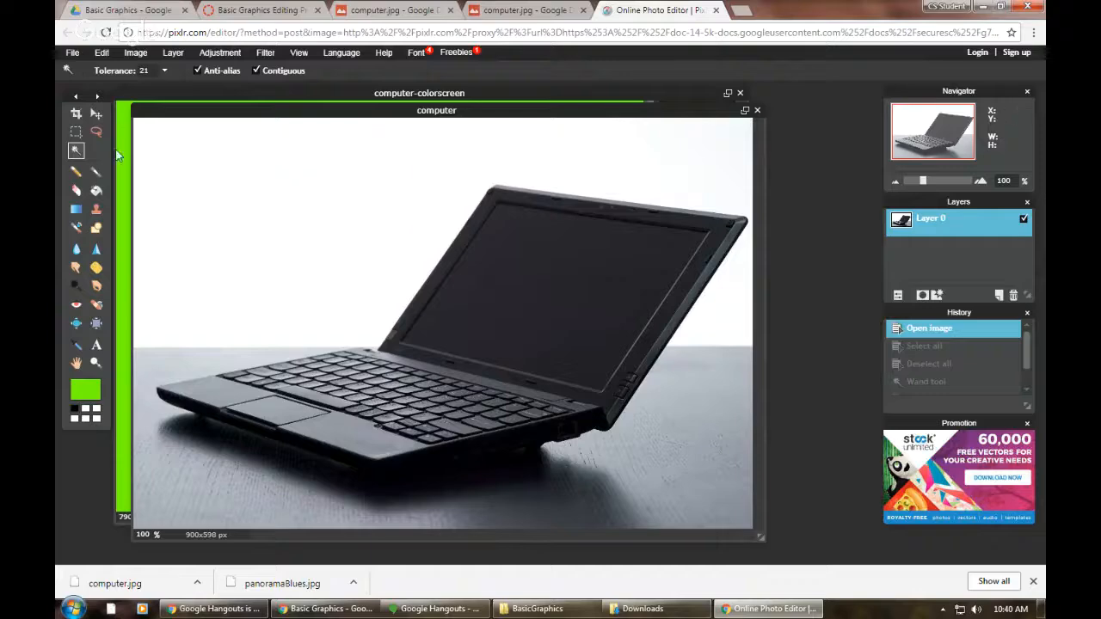
click(315, 187)
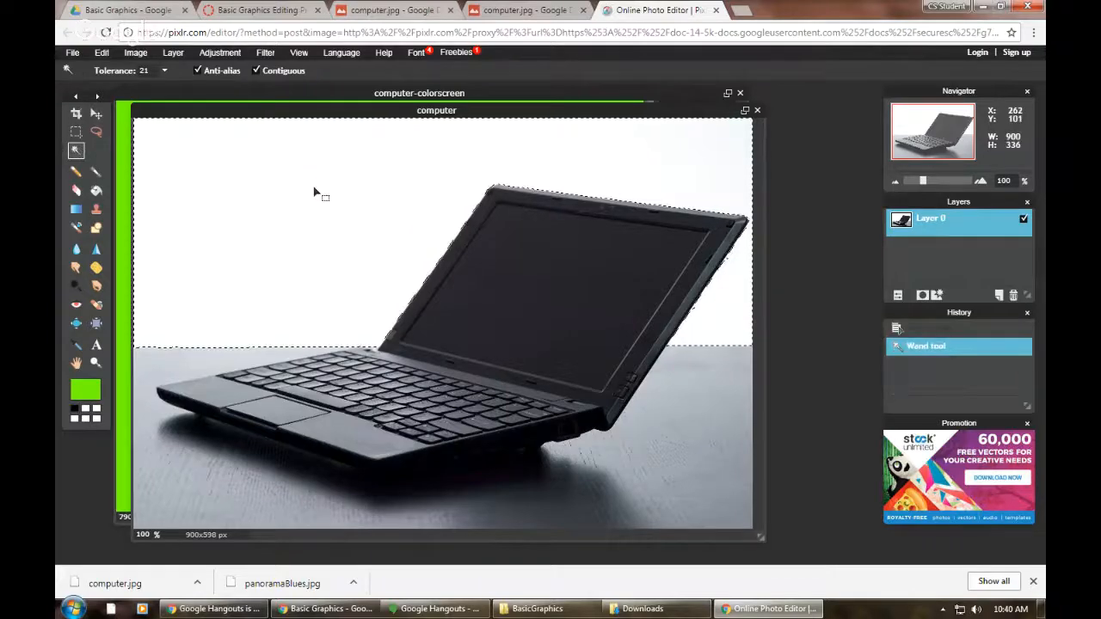
key(Delete)
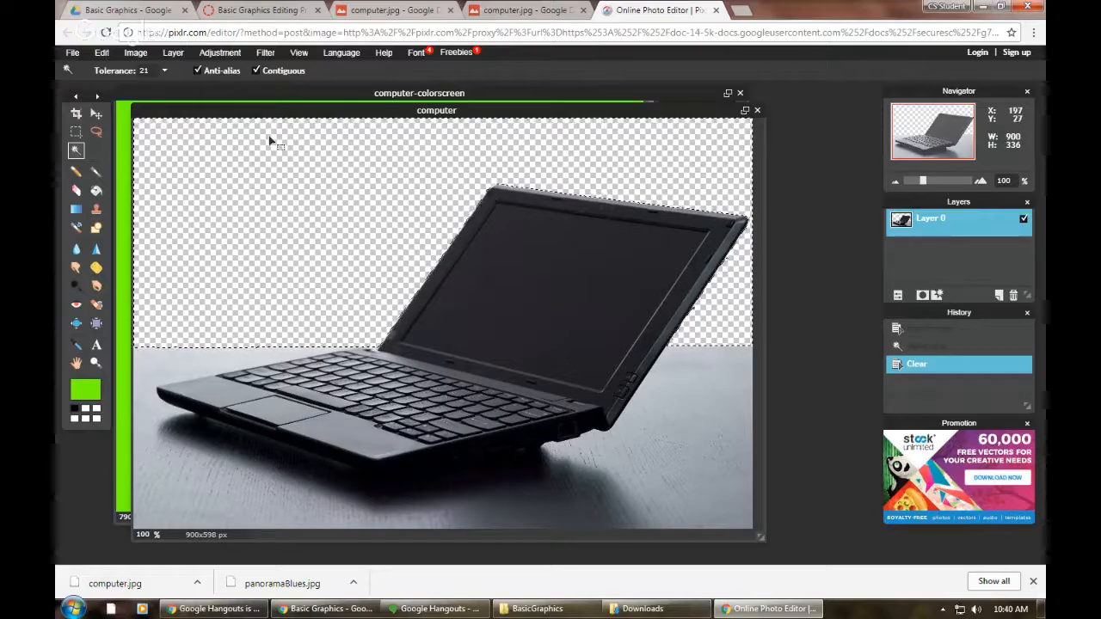
Step: Name the image computer-transparent-trouble for saving as JPEG and try saving it to Google Drive
click(72, 53)
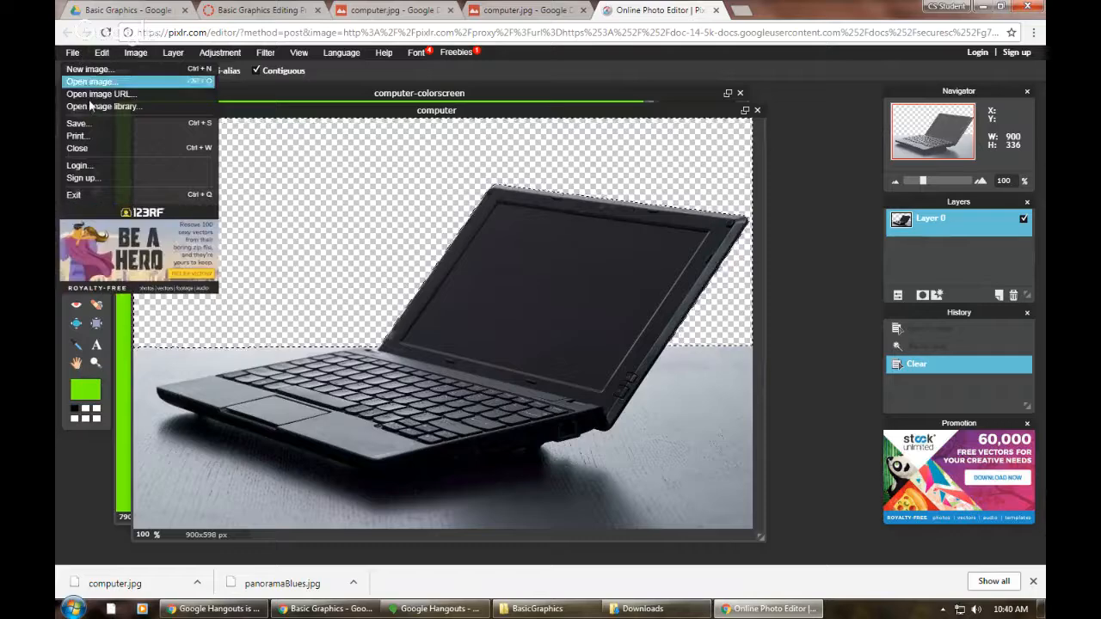
click(77, 123)
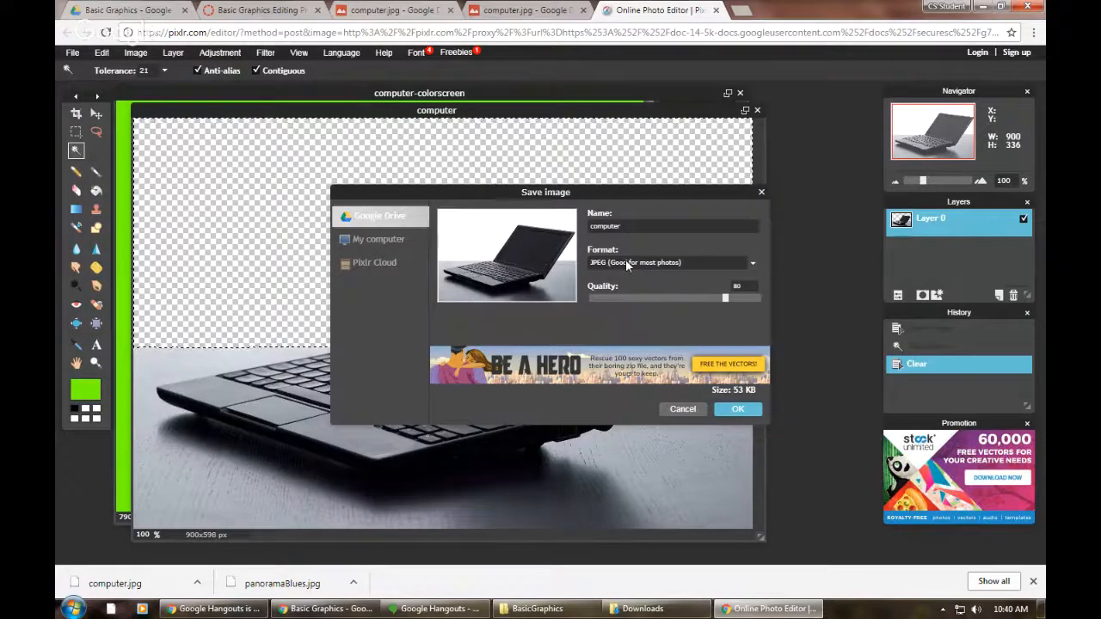
click(640, 226)
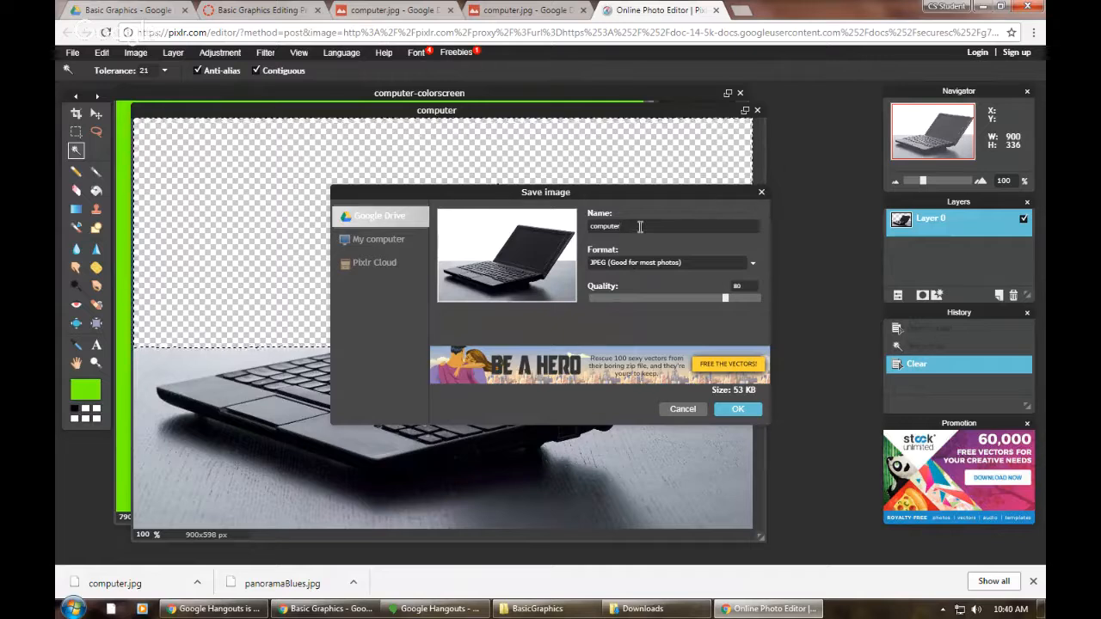
text(-)
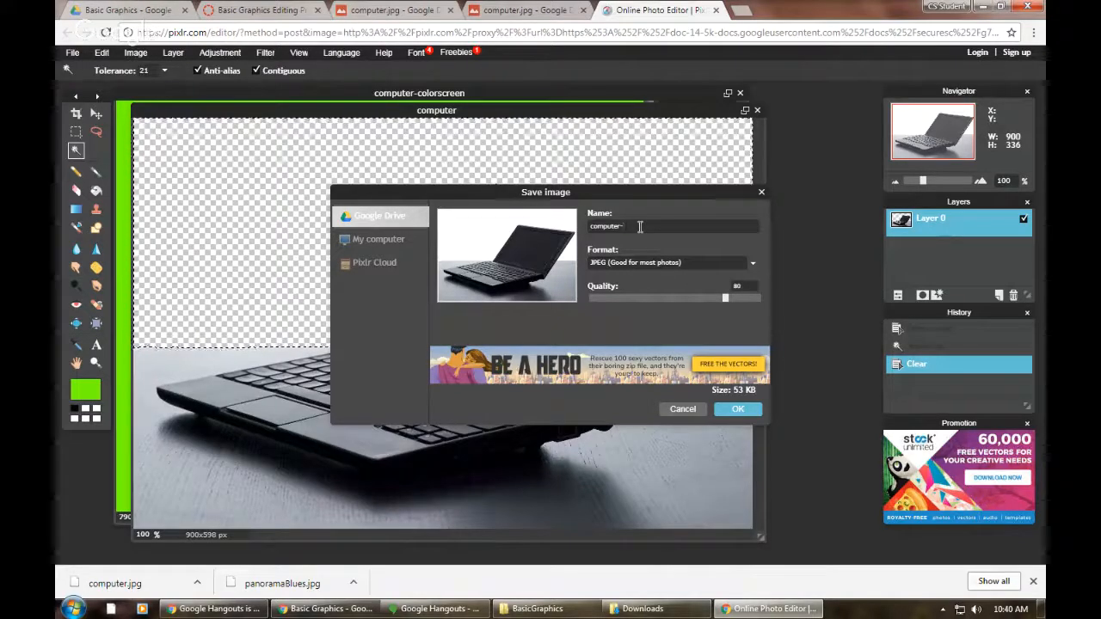
text(tra)
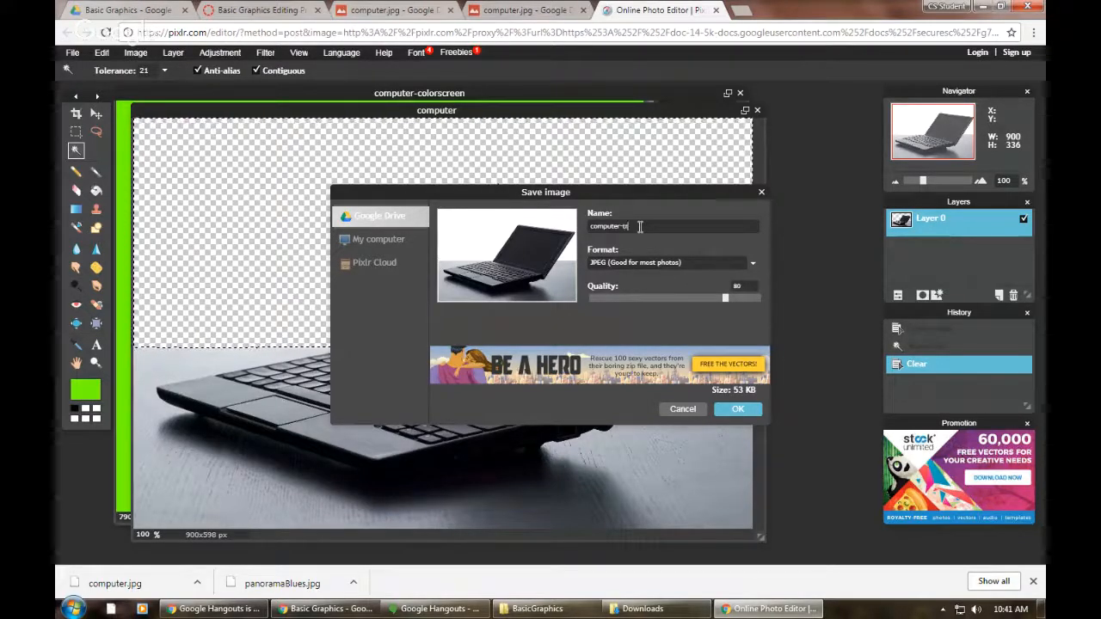
text(nspar)
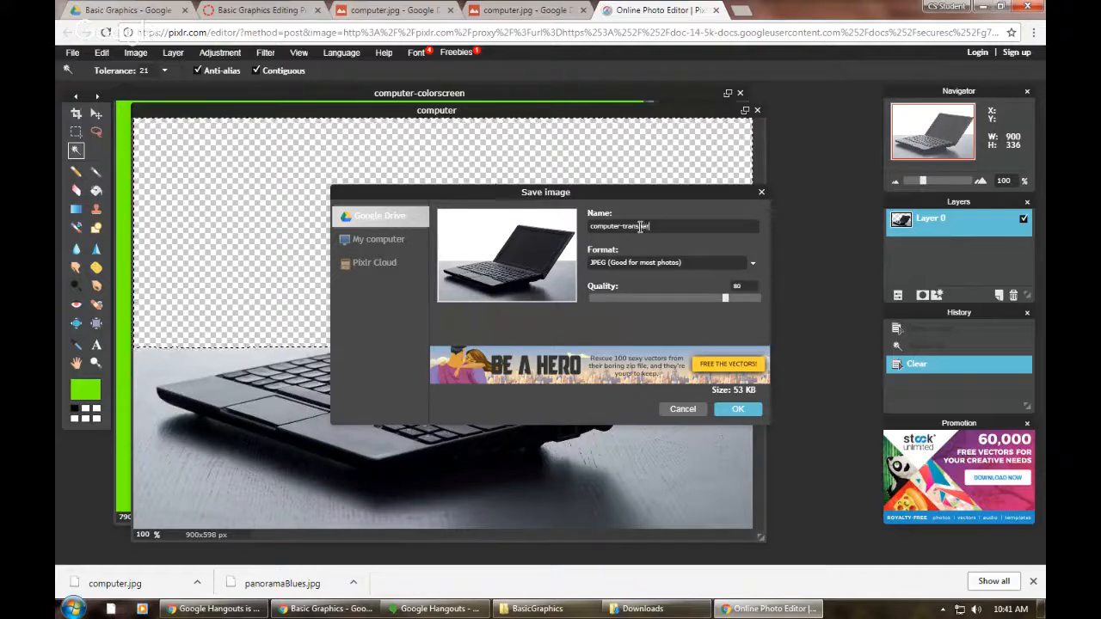
text(ent)
text(-tra)
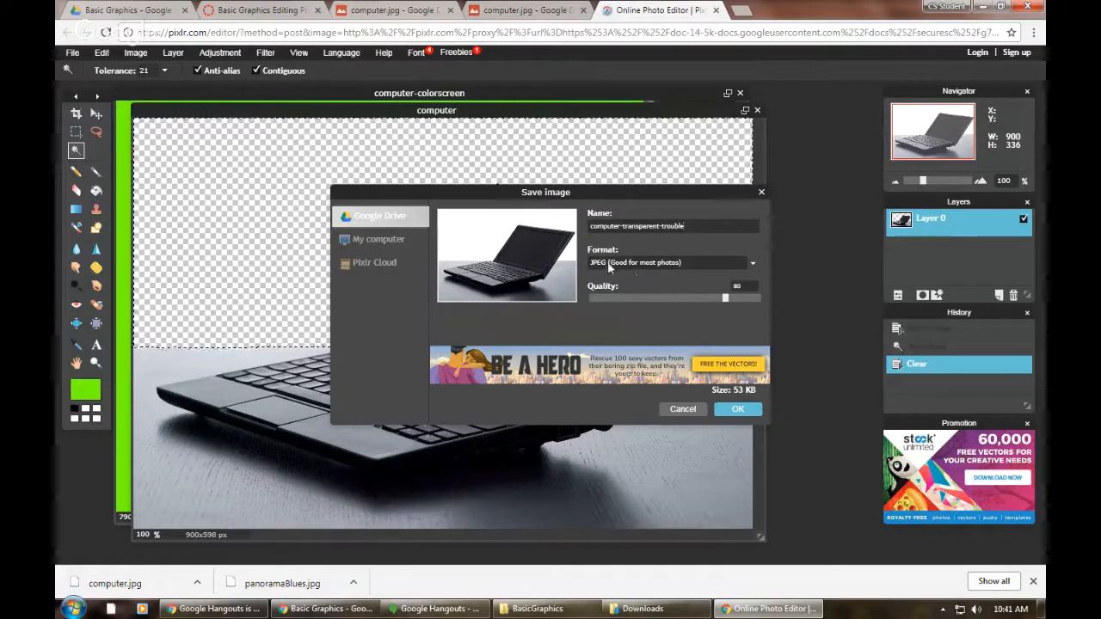
click(740, 408)
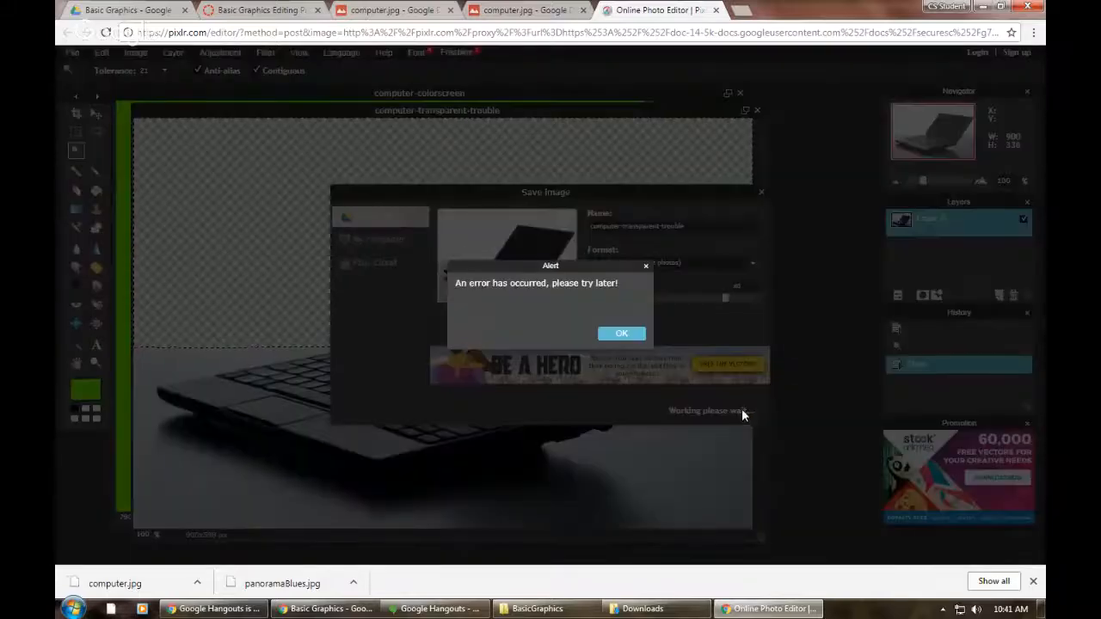
click(629, 339)
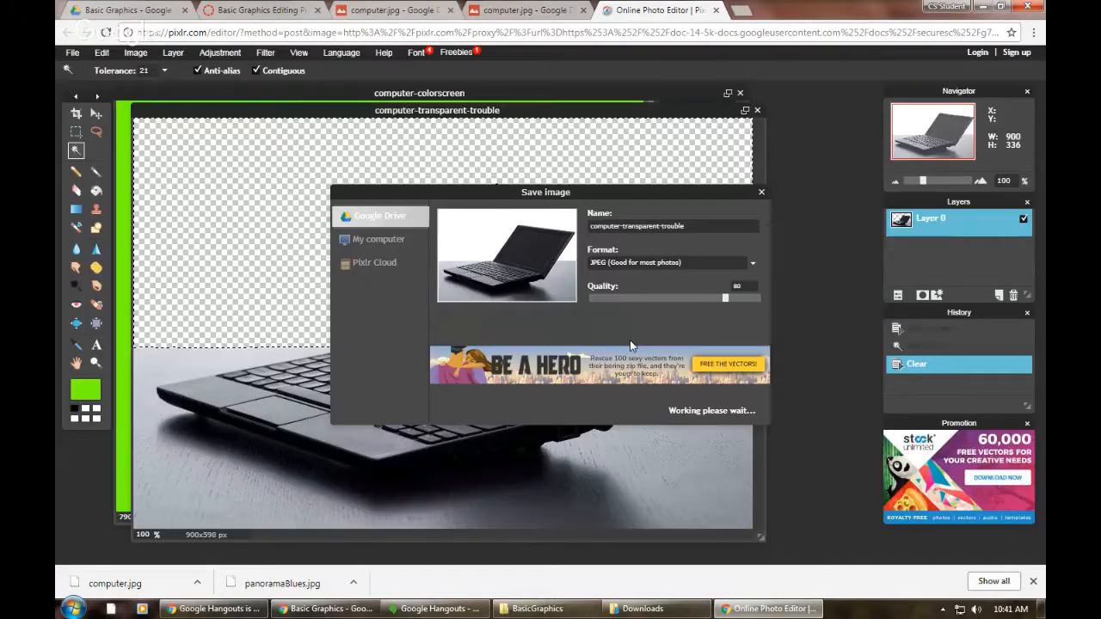
Step: Save computer-transparent-trouble.jpg to the computer in the Documents folder CS/CS120/Projects/BasicGraphics
click(371, 241)
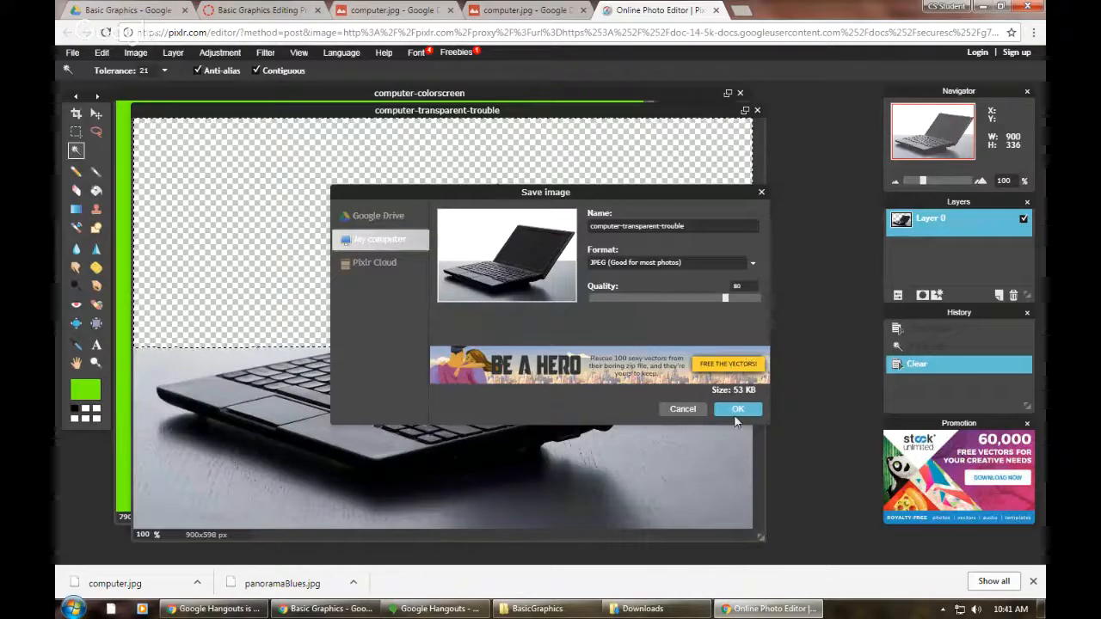
click(732, 411)
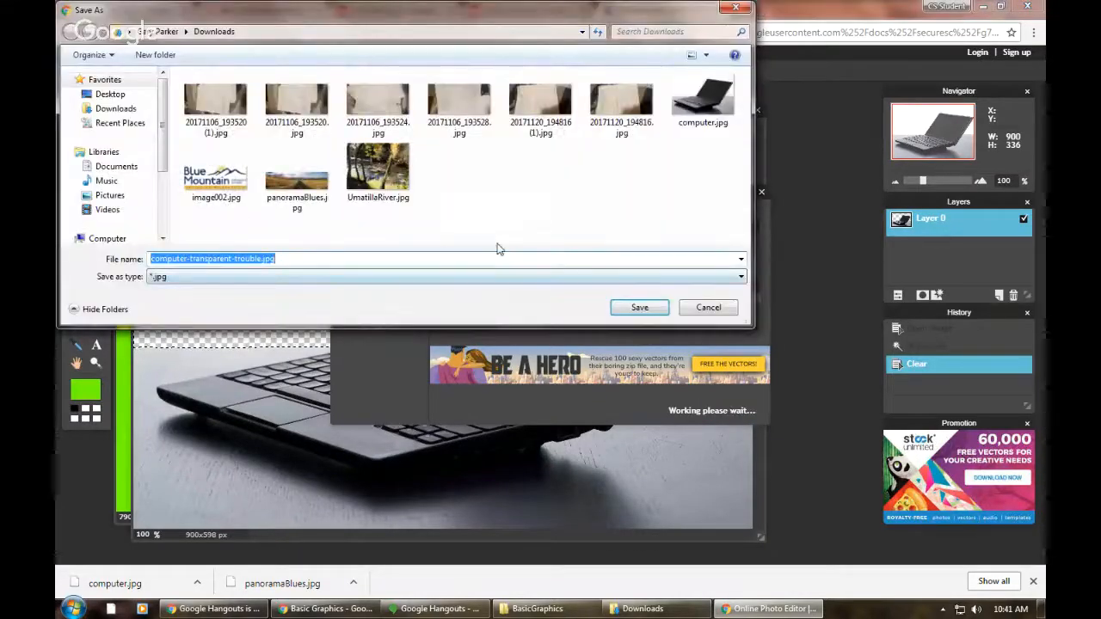
click(116, 166)
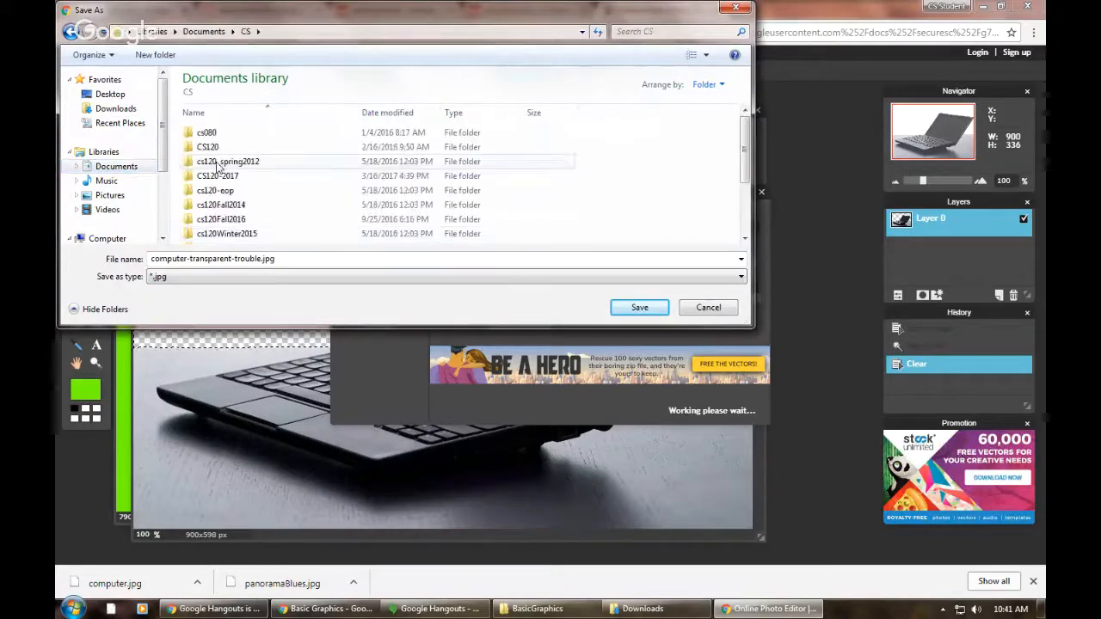
double_click(215, 147)
double_click(210, 134)
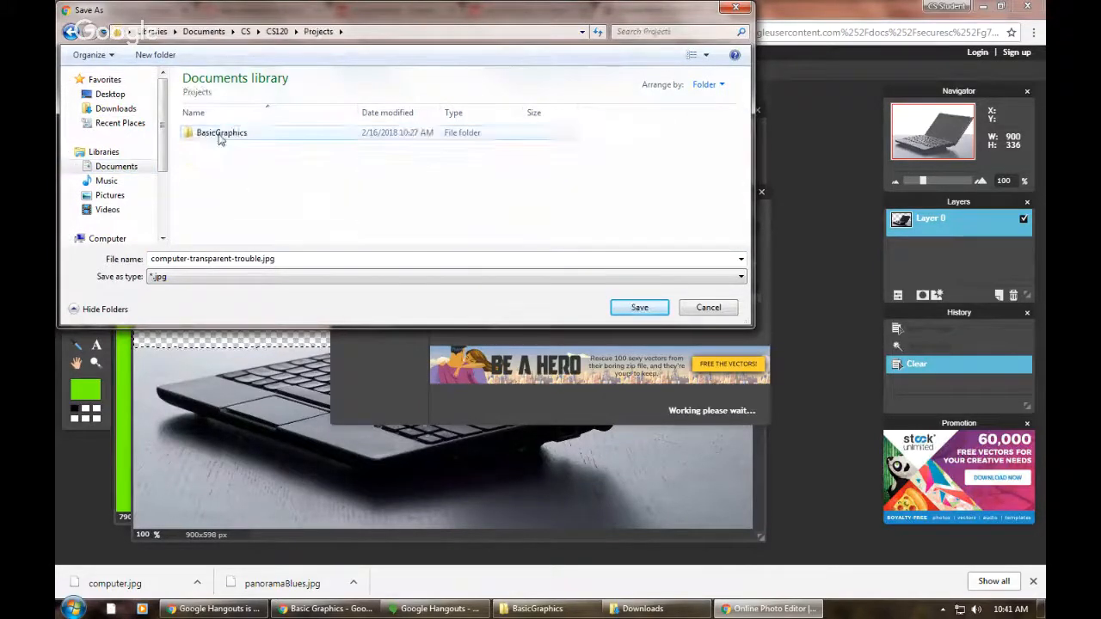
double_click(220, 135)
click(641, 308)
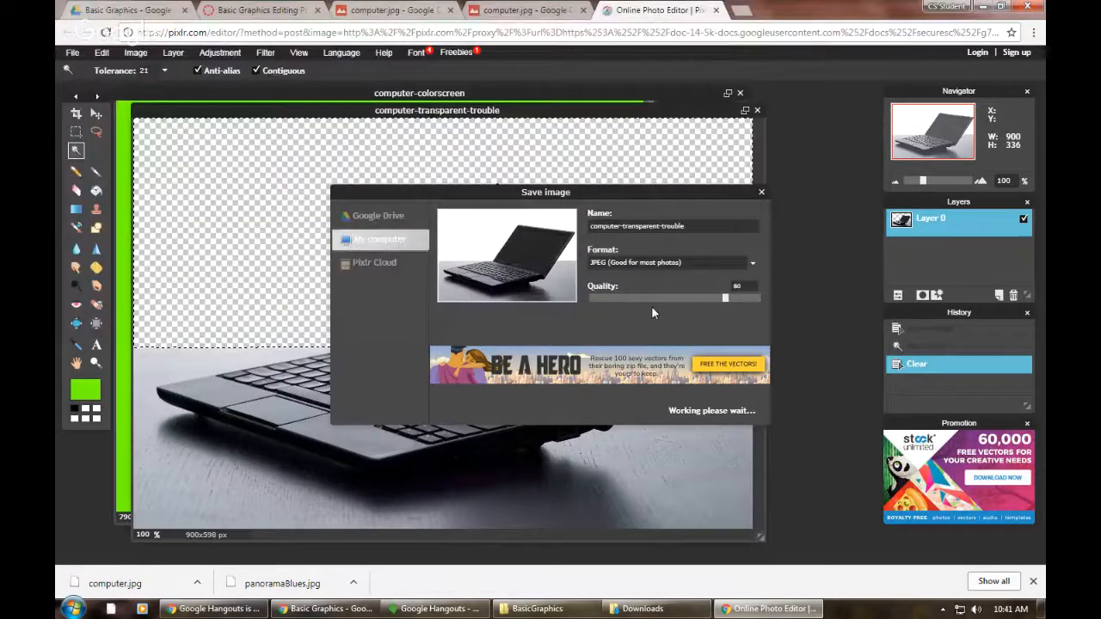
Step: Rename the image computer-transparent for saving in PNG (Transparent, full quality) format and try saving it to Google Drive
click(72, 54)
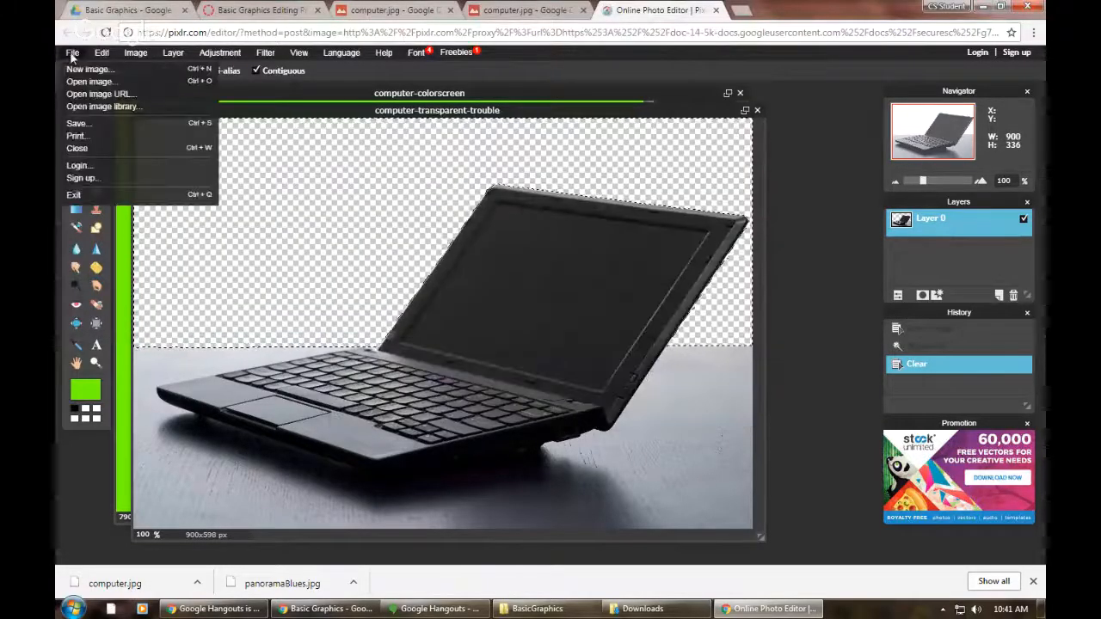
click(85, 125)
click(711, 261)
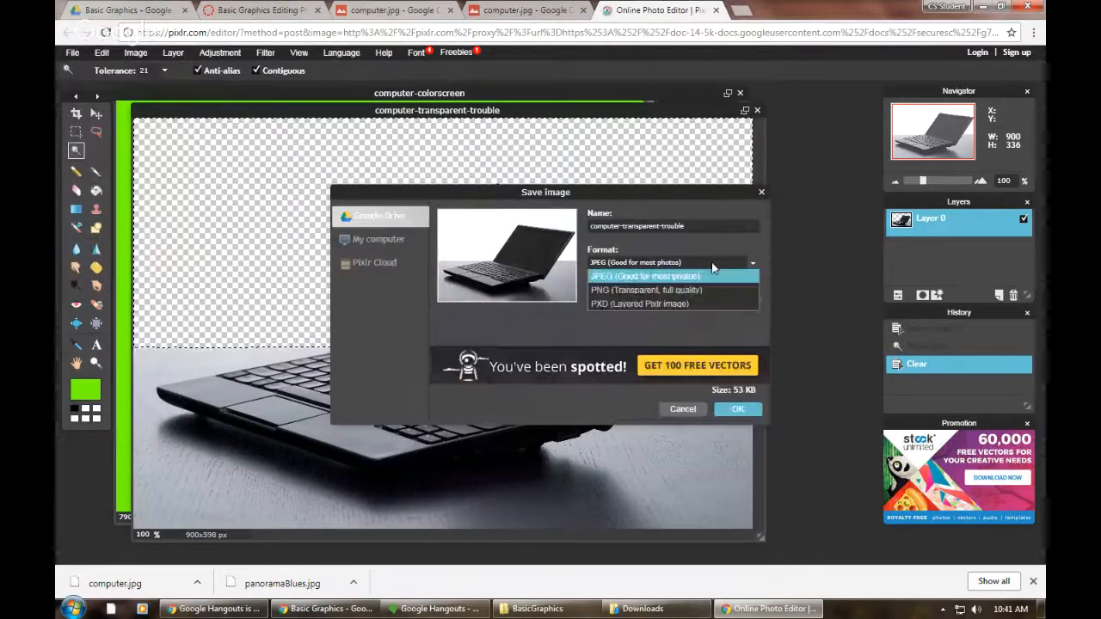
click(708, 288)
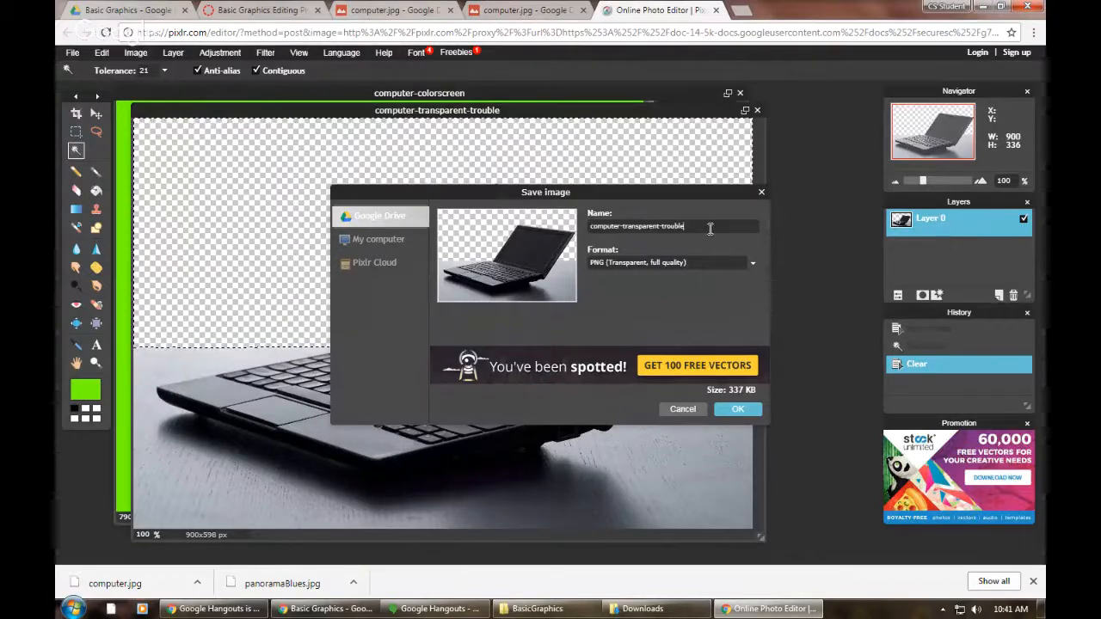
key(BackSpace)
key(BackSpace)
key(BackSpace)
key(BackSpace)
key(BackSpace)
key(BackSpace)
key(BackSpace)
key(BackSpace)
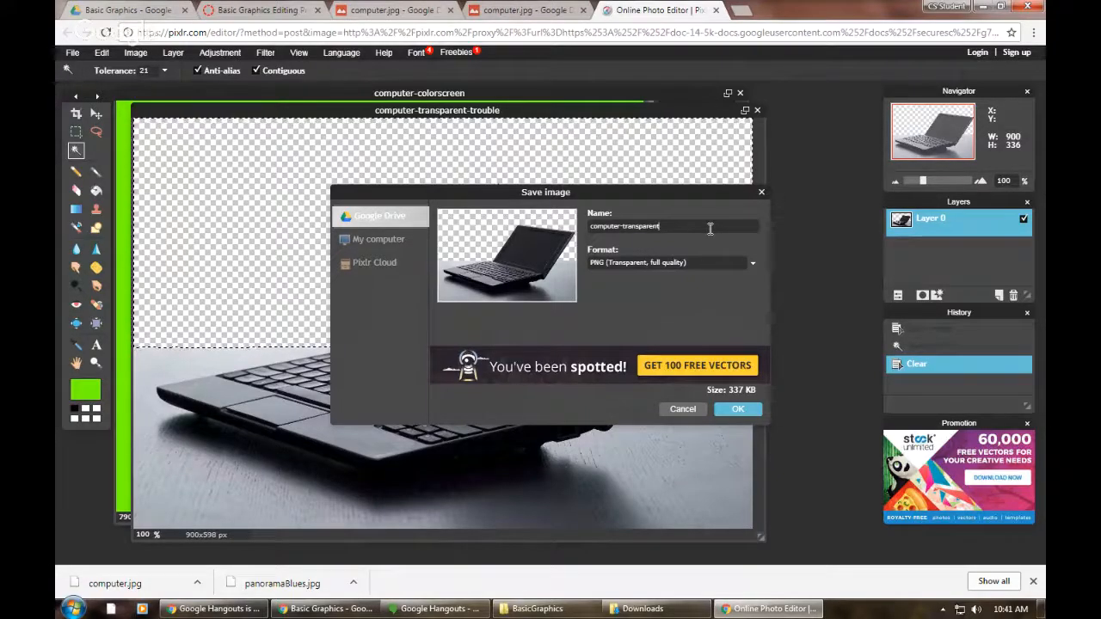
click(745, 410)
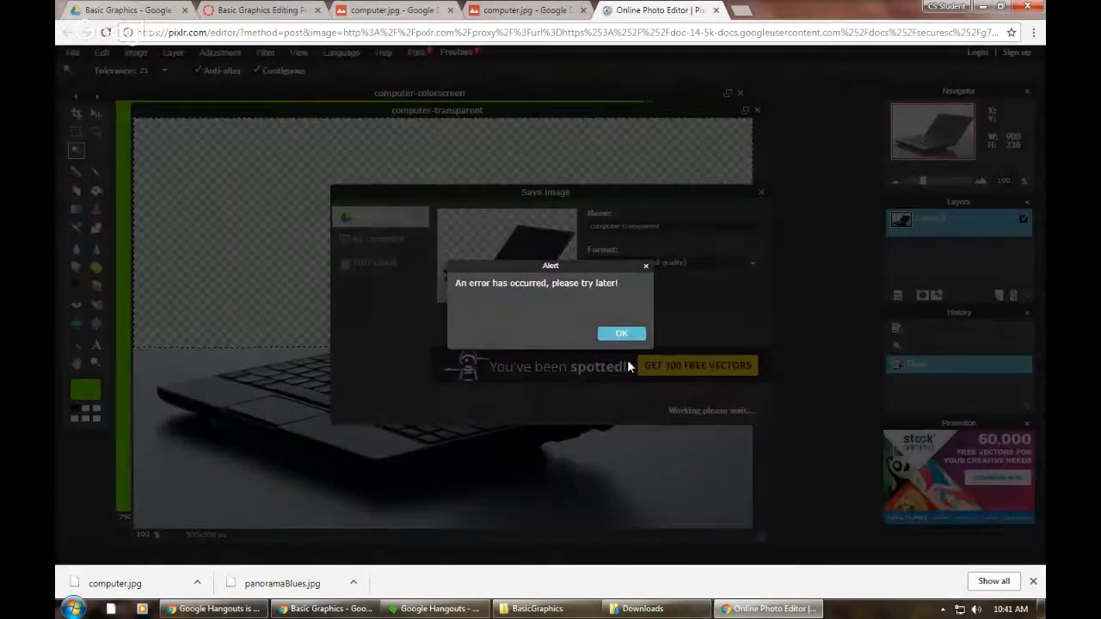
click(623, 334)
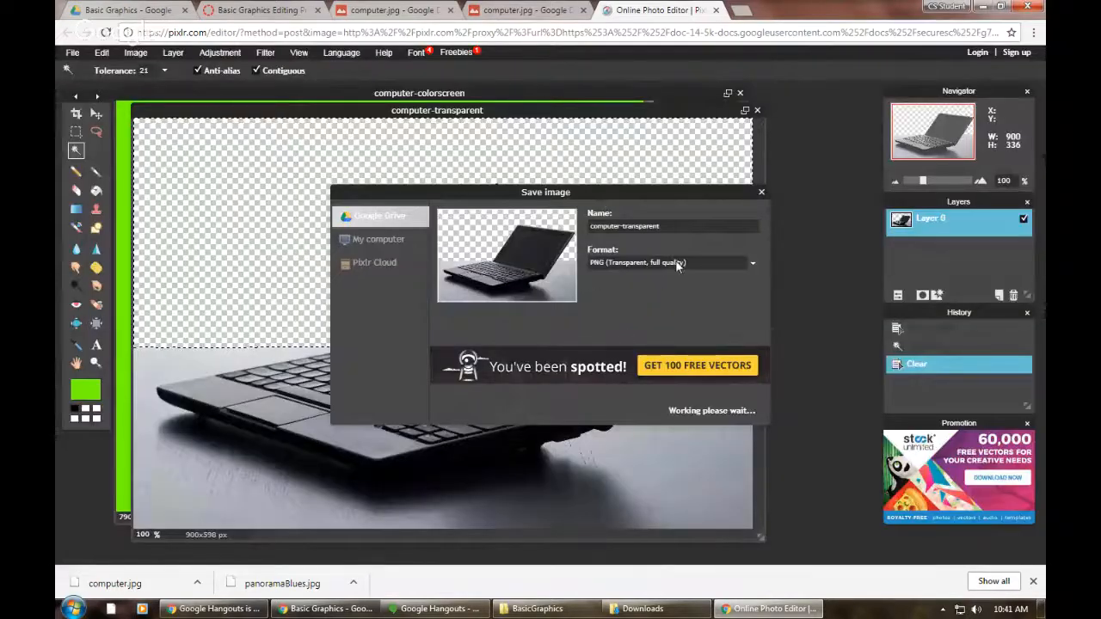
Step: Save the image to the computer as computer-transparent.png in the BasicGraphics folder, using the PNG (Transparent, full quality) format
click(381, 243)
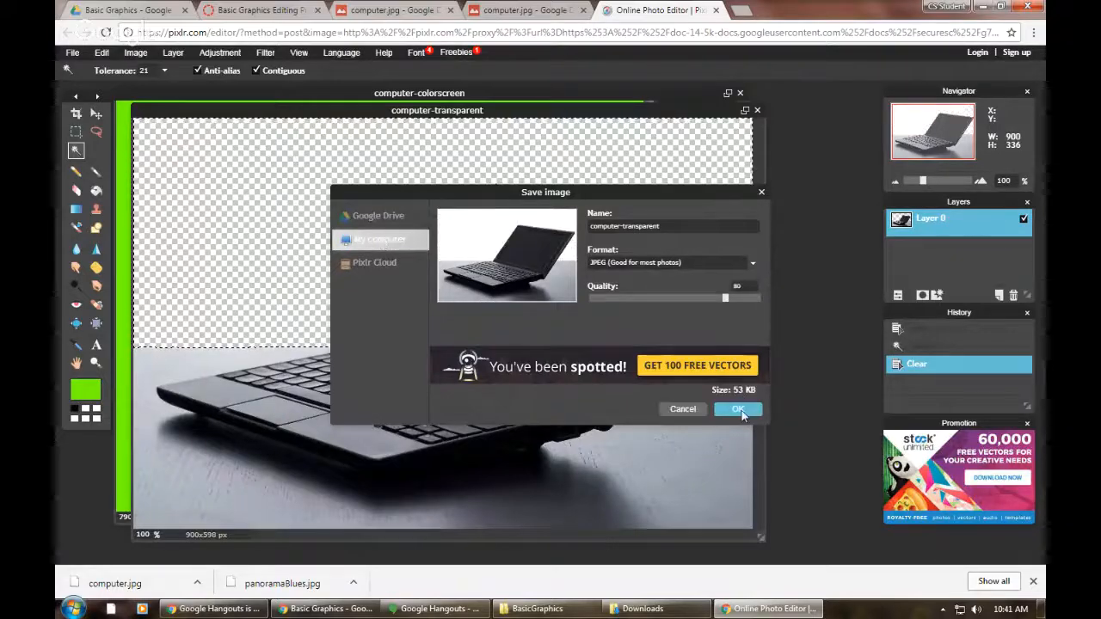
click(737, 409)
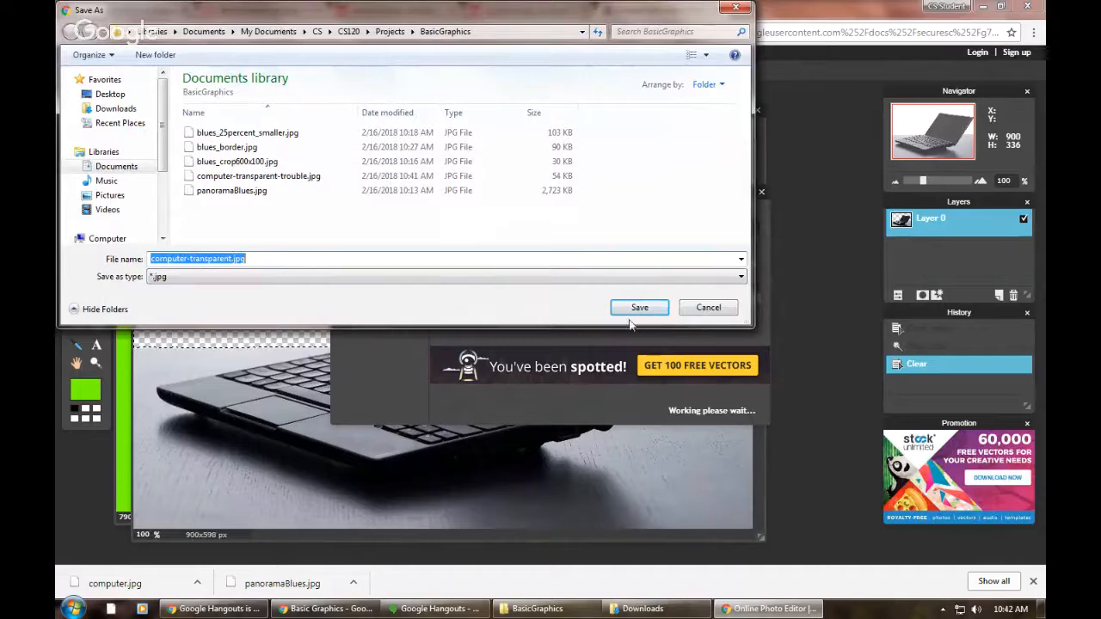
click(714, 308)
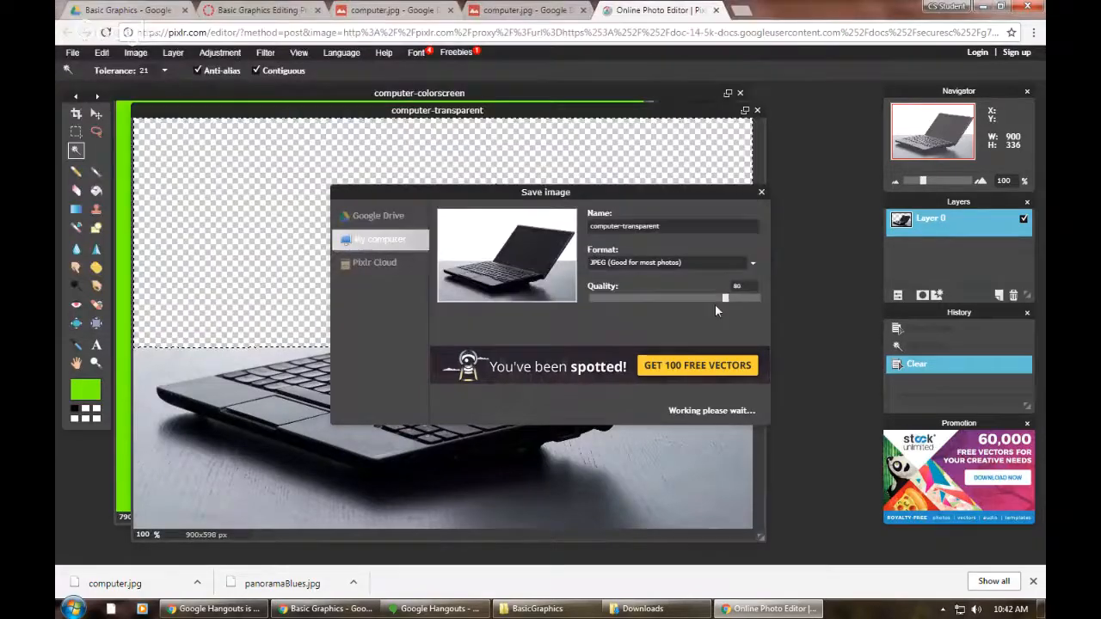
click(671, 262)
click(657, 290)
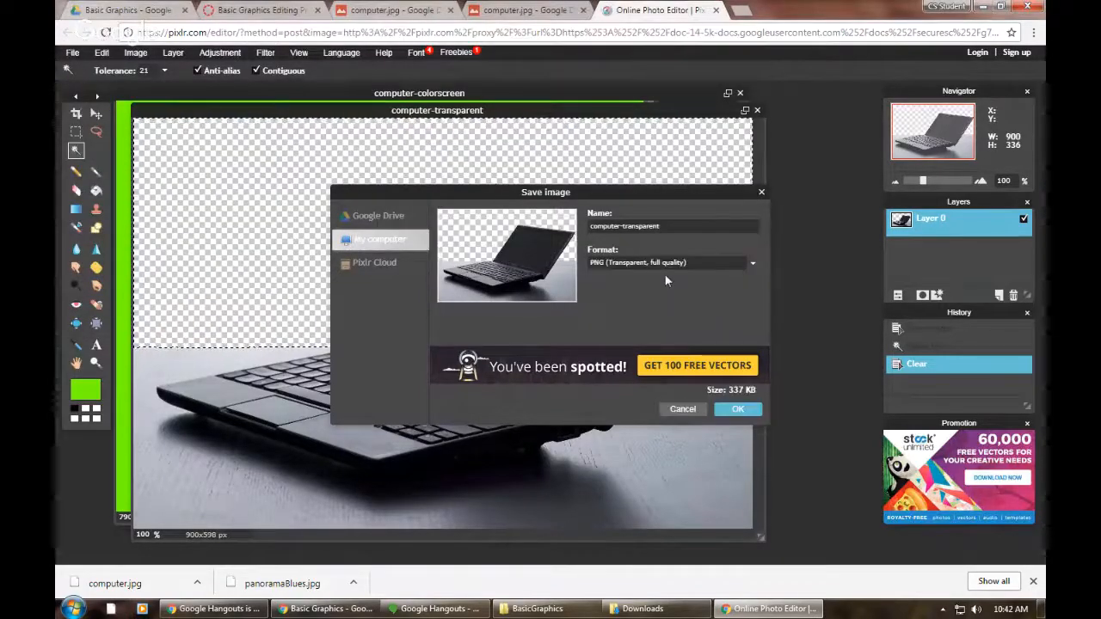
click(727, 411)
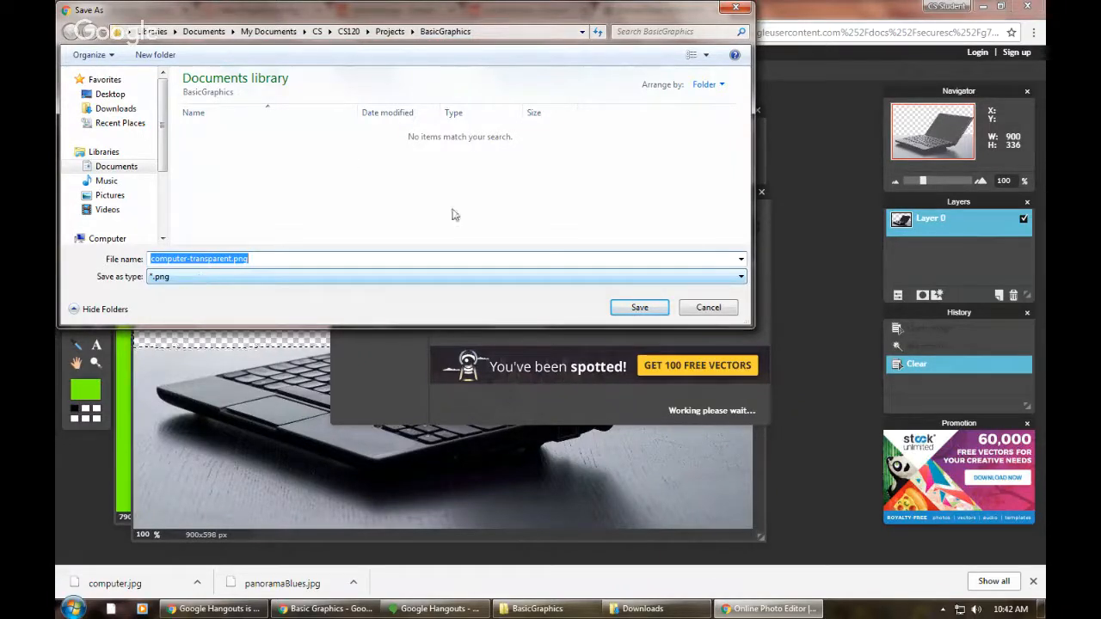
click(638, 308)
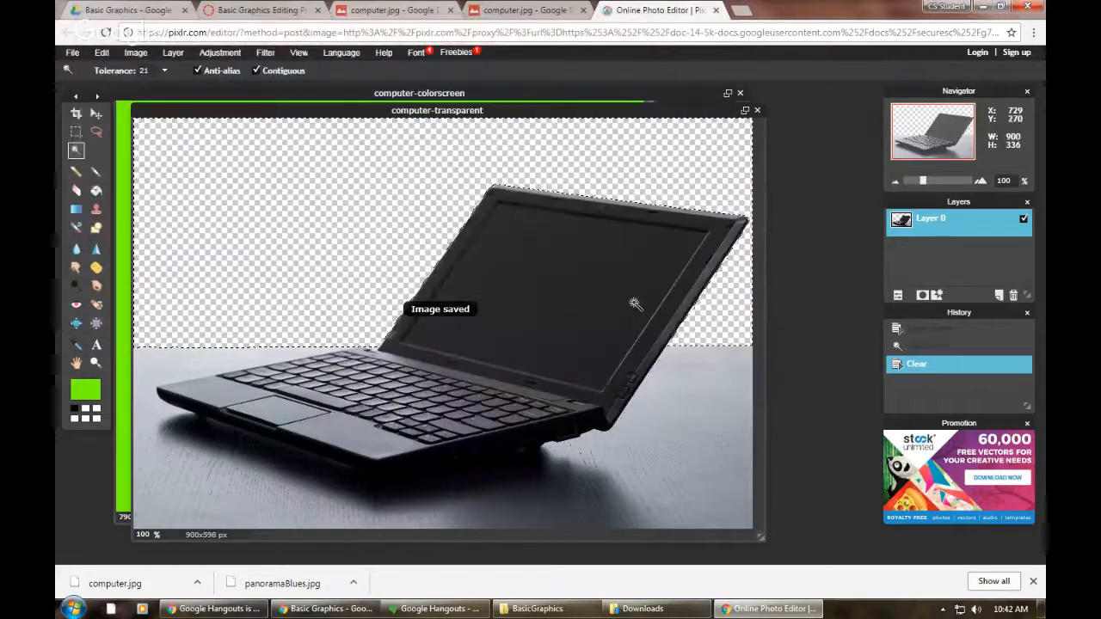
Step: Close the computer-transparent and computer-colorscreen images without saving them again
click(758, 111)
click(557, 334)
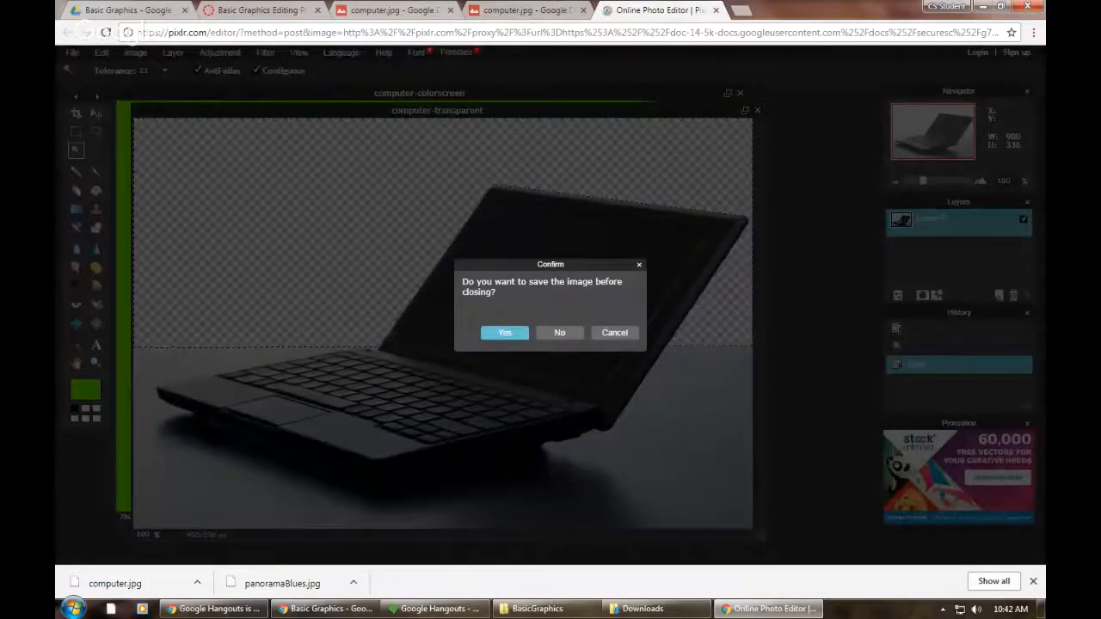
click(740, 93)
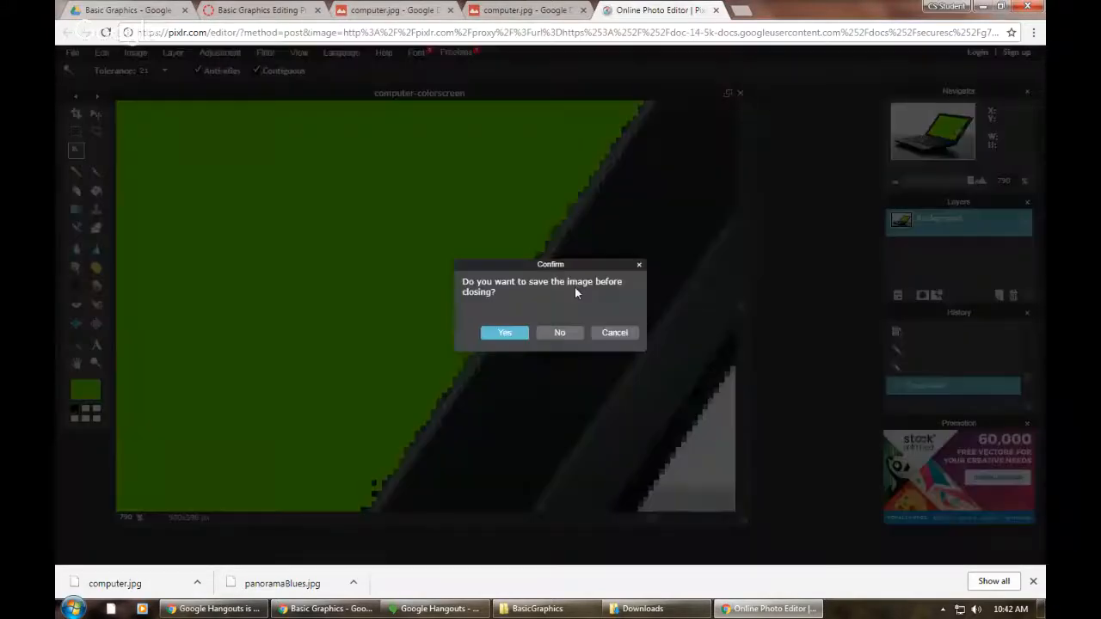
click(560, 333)
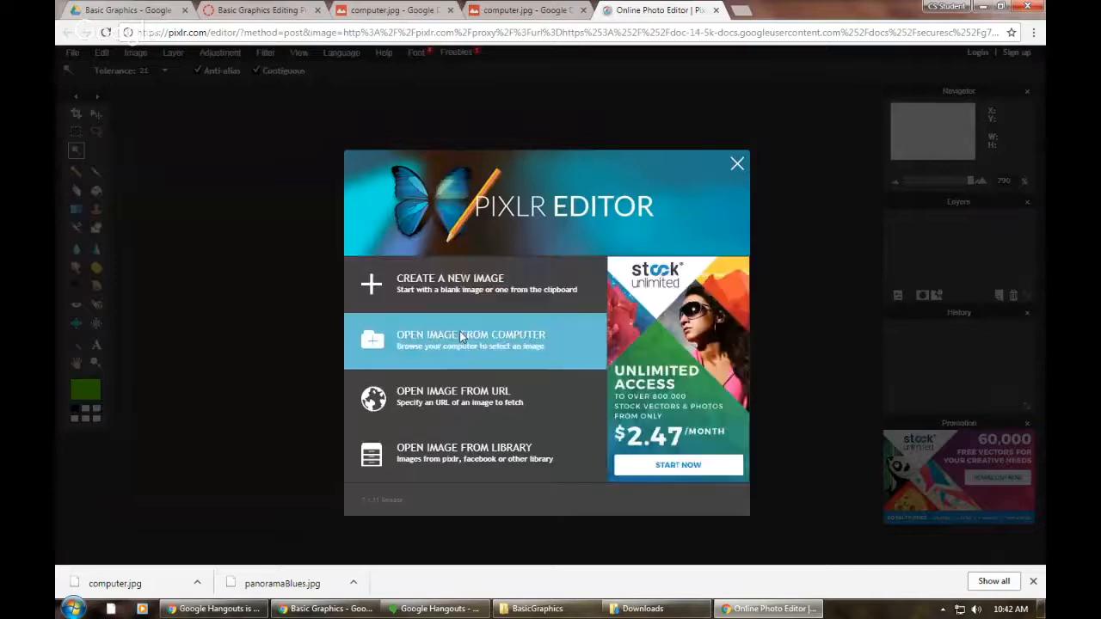
Step: Open computer-transparent.png and computer-transparent-trouble.jpg from the BasicGraphics folder to compare their backgrounds, and close both images
click(459, 337)
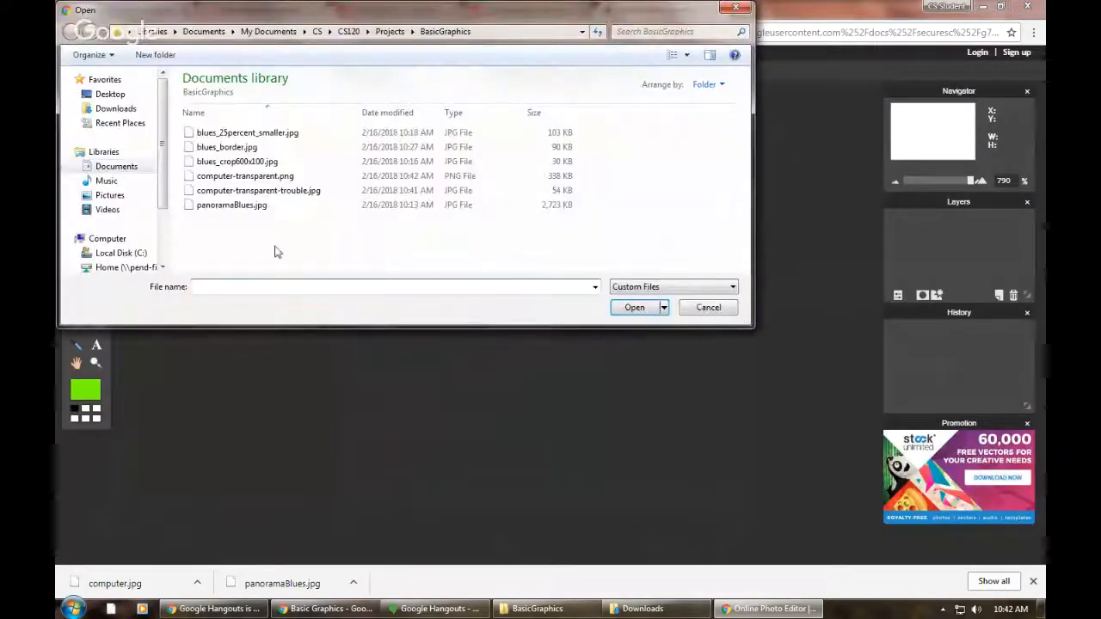
double_click(276, 179)
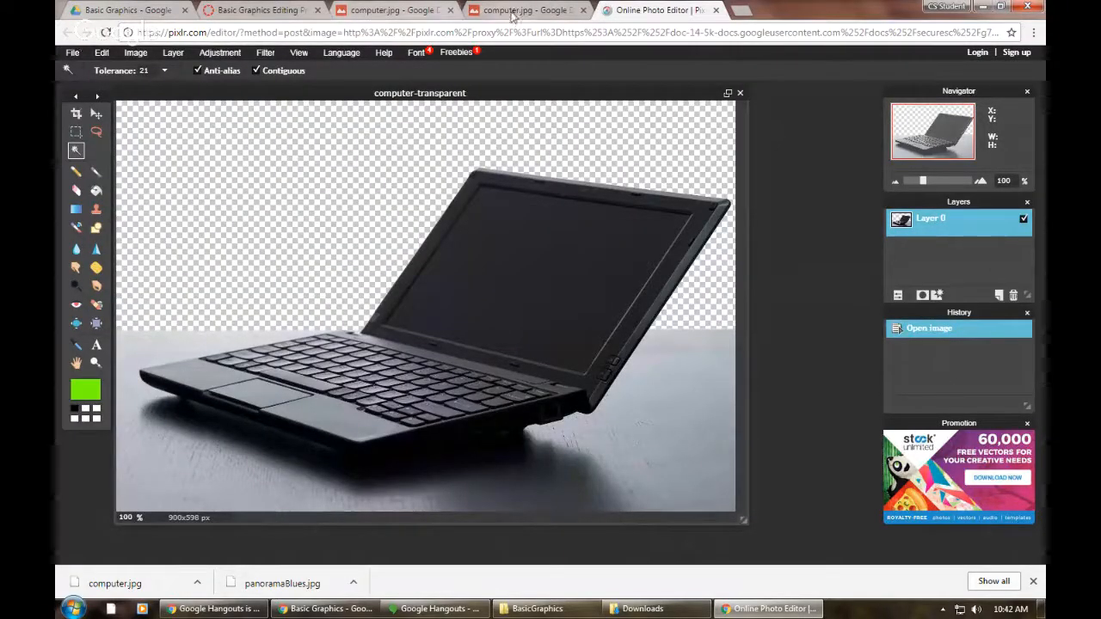
click(72, 53)
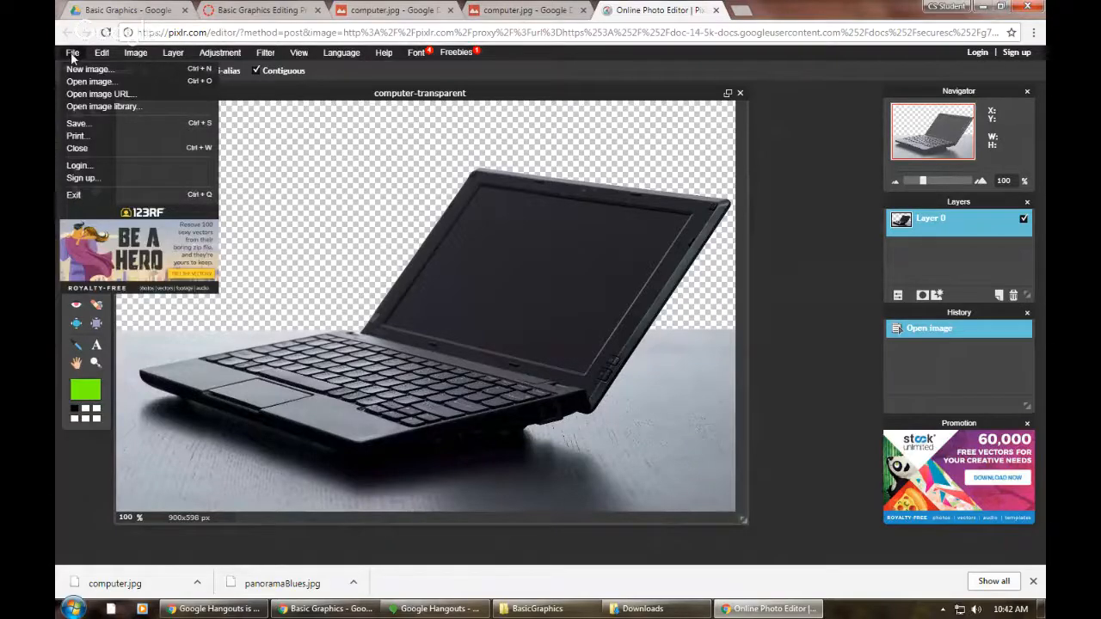
click(84, 82)
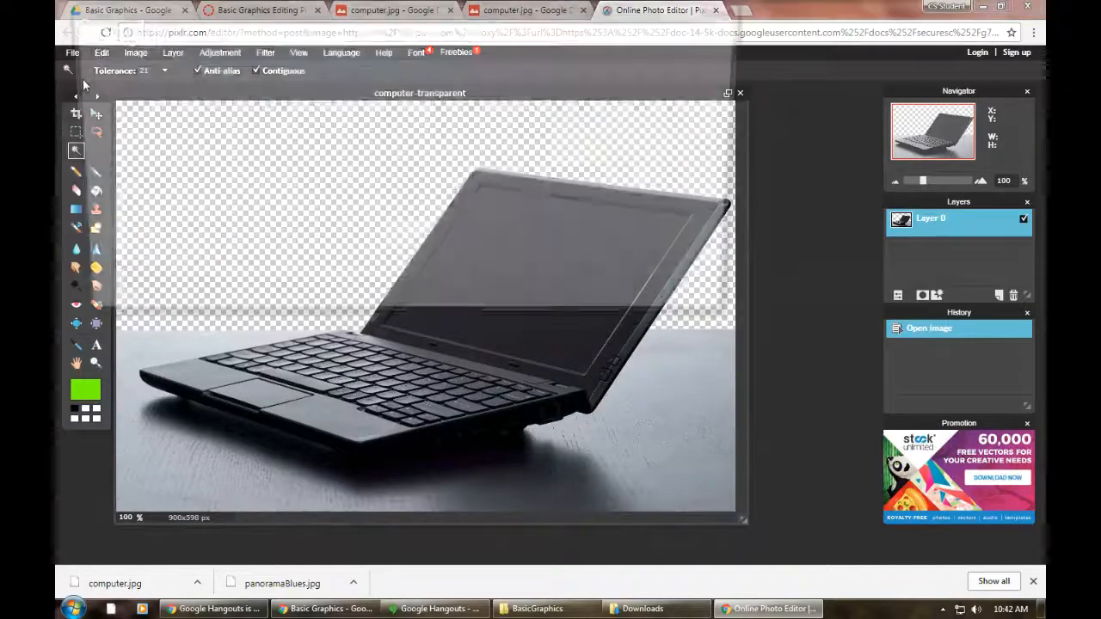
click(249, 191)
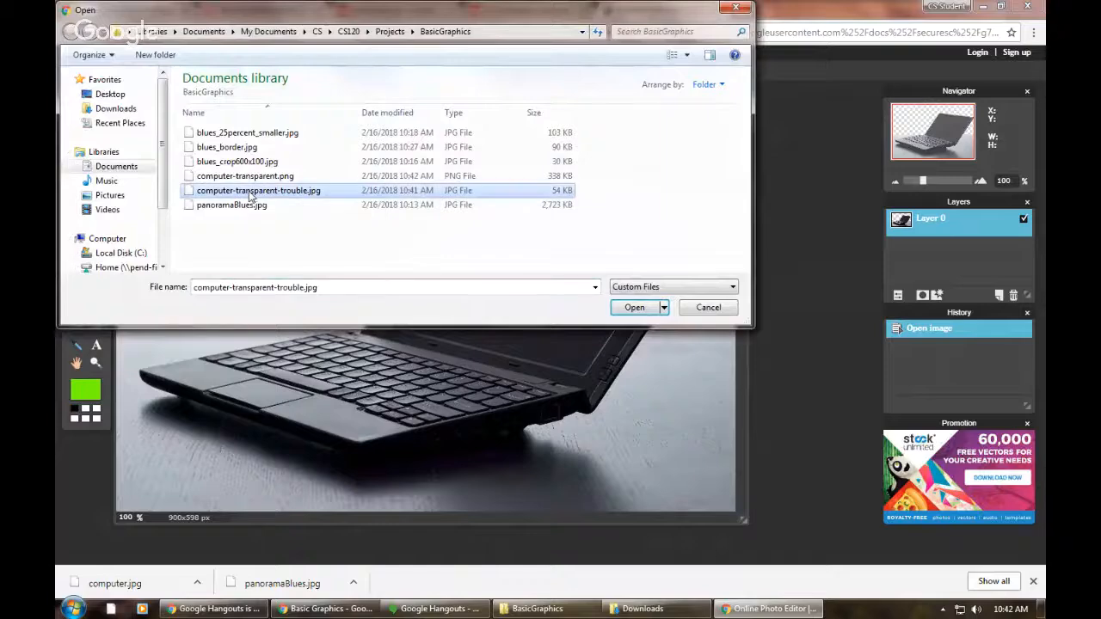
click(634, 308)
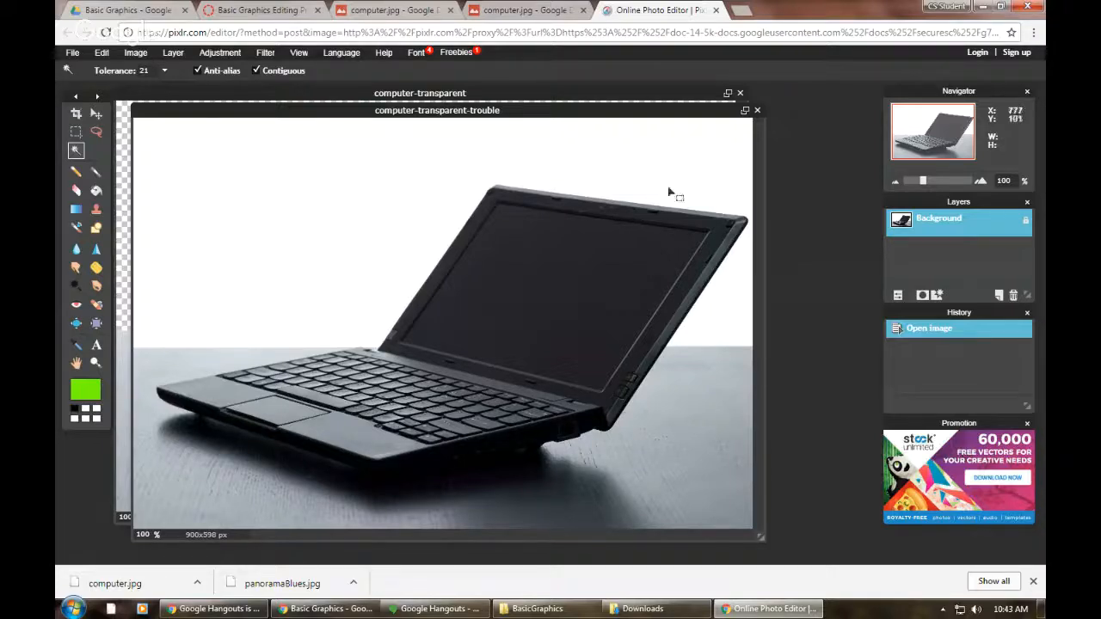
click(757, 110)
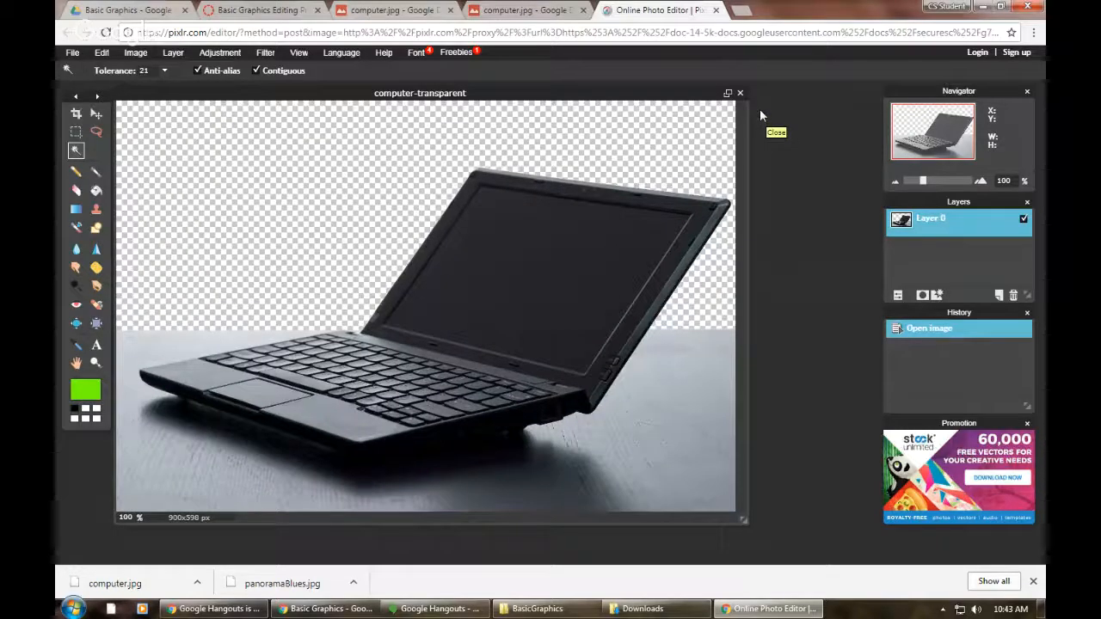
click(737, 94)
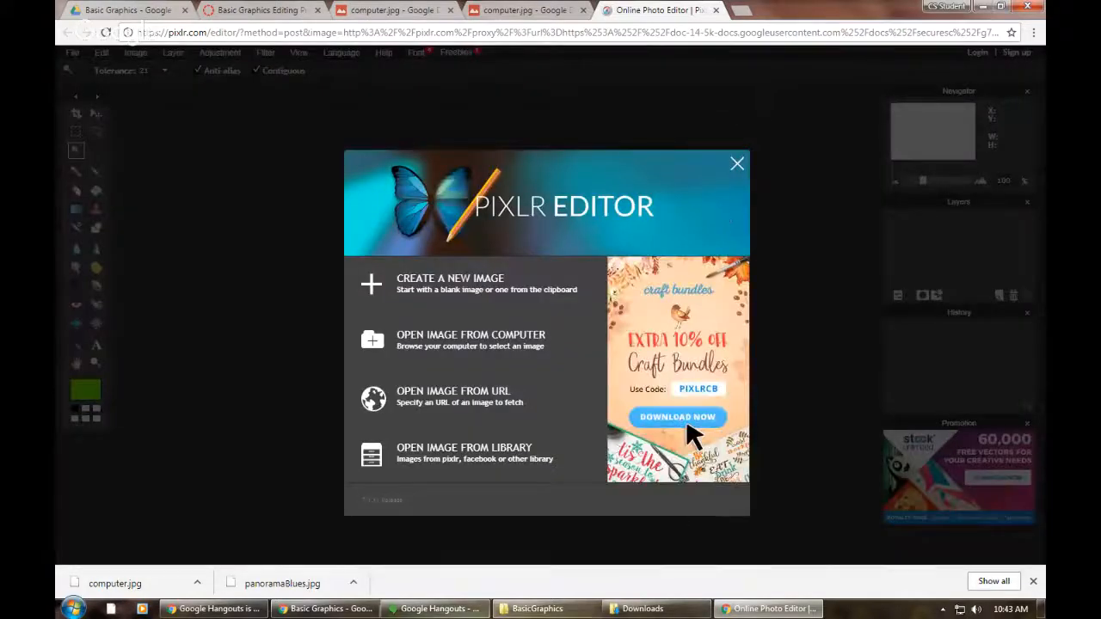